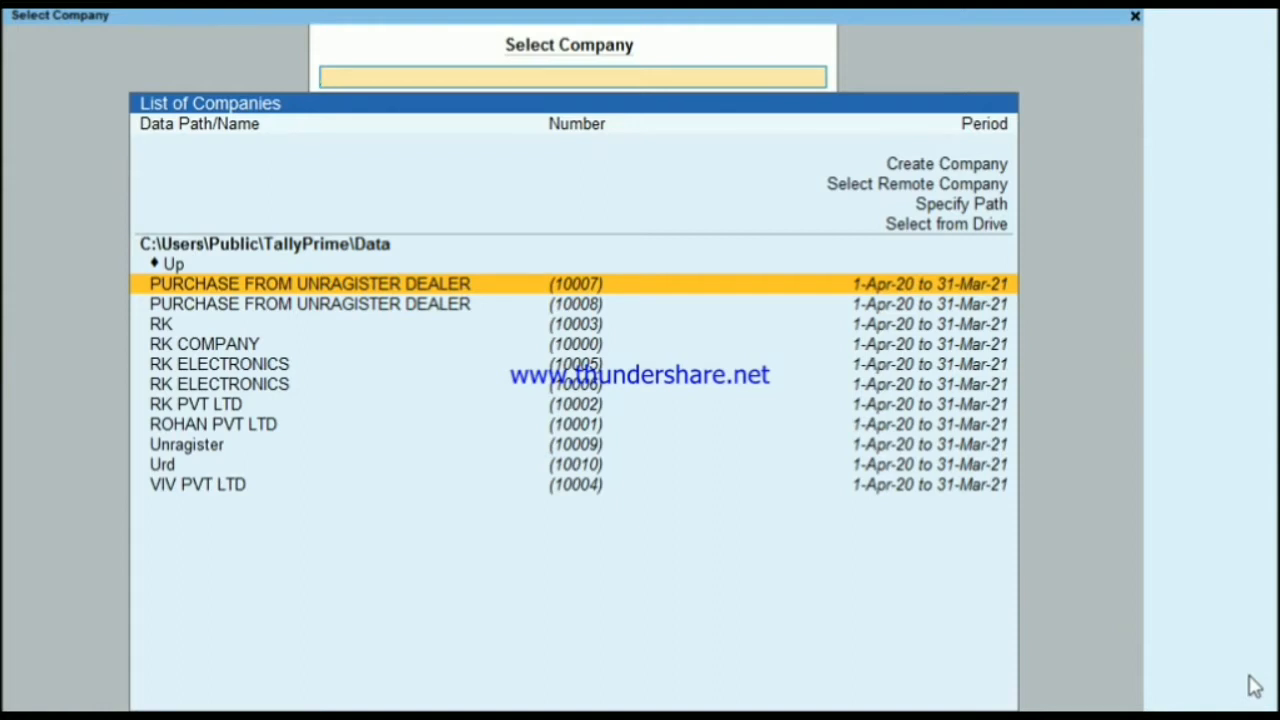
Step: Start creating a new company from the company selection list
key("Up")
key("Up")
key("Up")
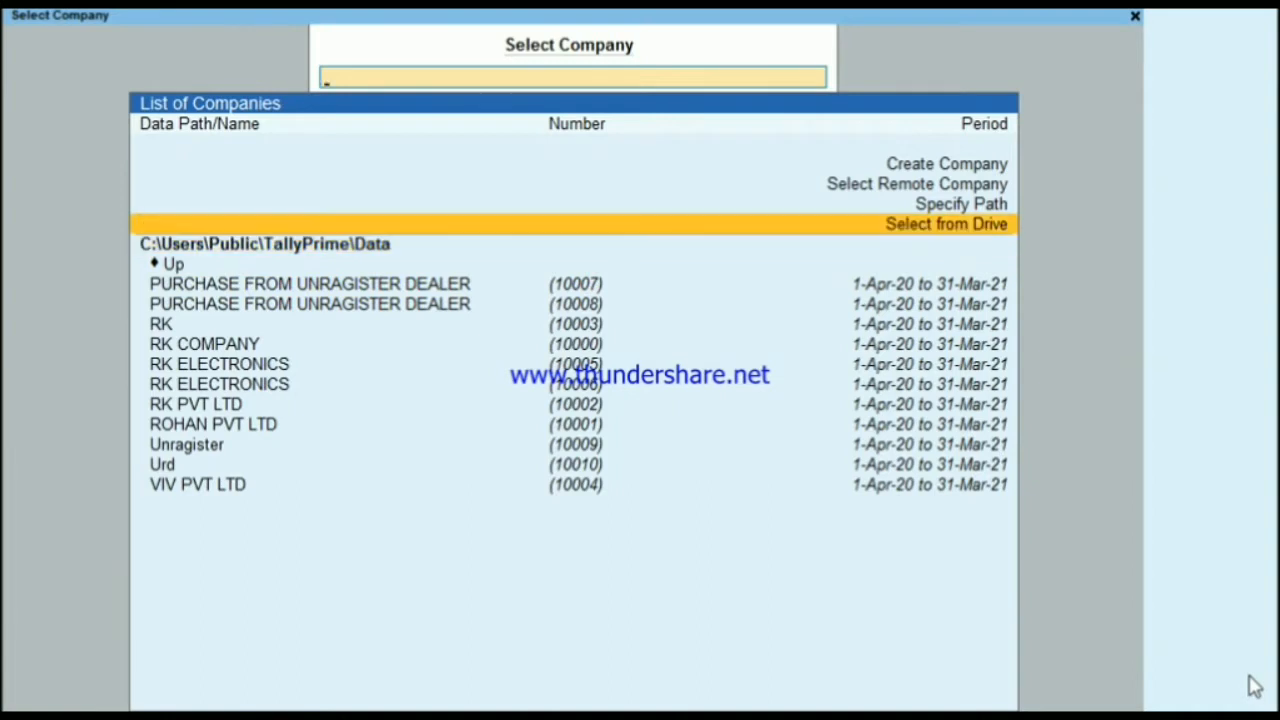
key("Up")
key("Up")
key("Up")
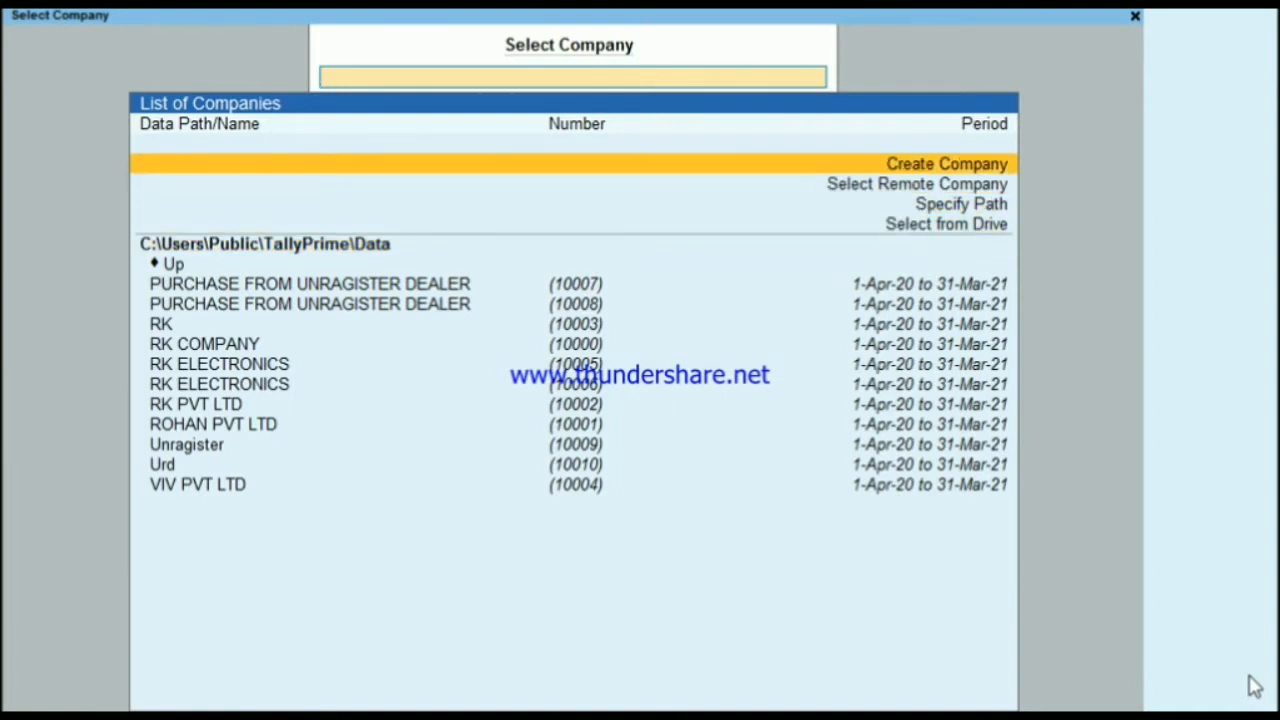
key("Return")
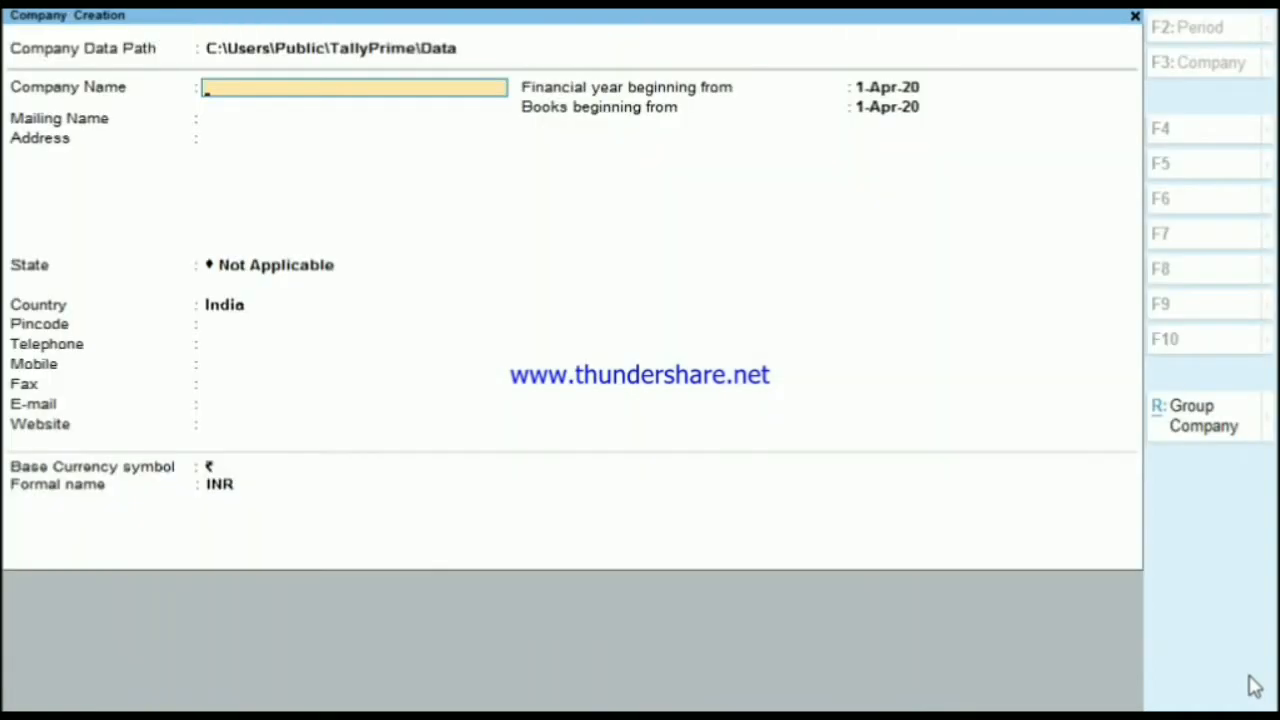
Step: Name the company Urd, leave its address blank and set its state to Rajasthan
type("Urd")
key("Return")
key("Return")
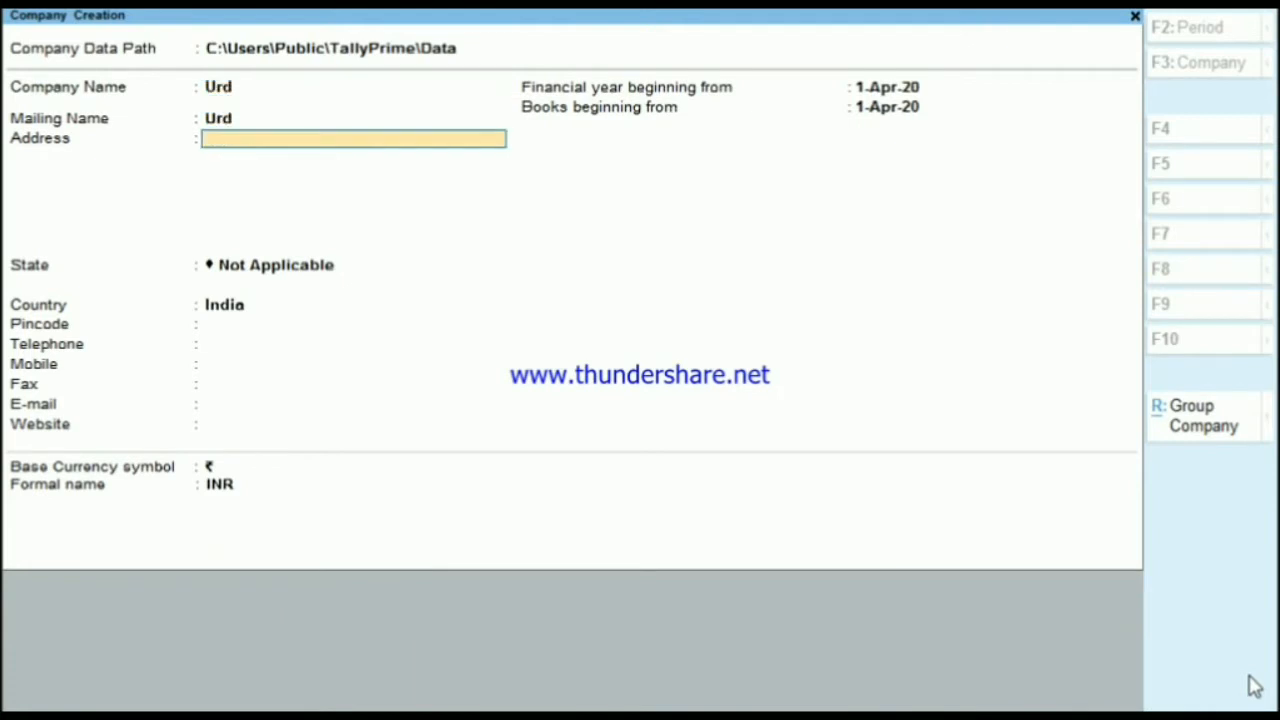
key("Return")
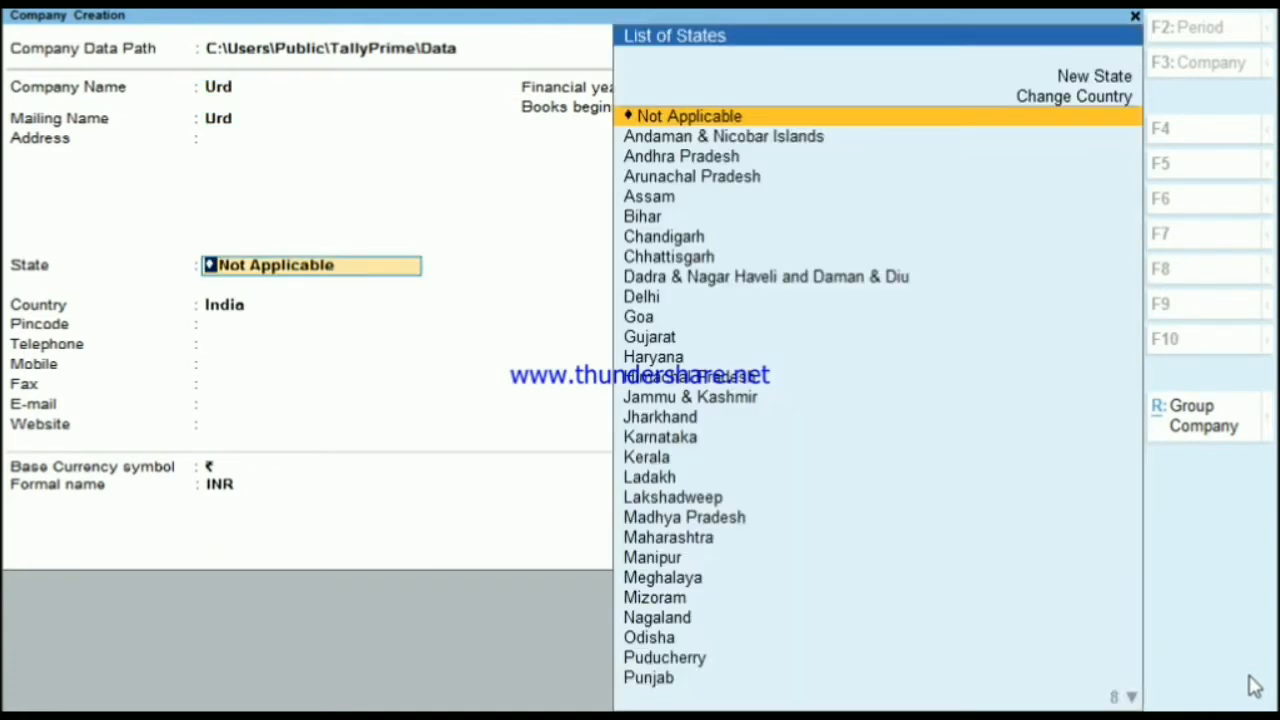
type("Raj")
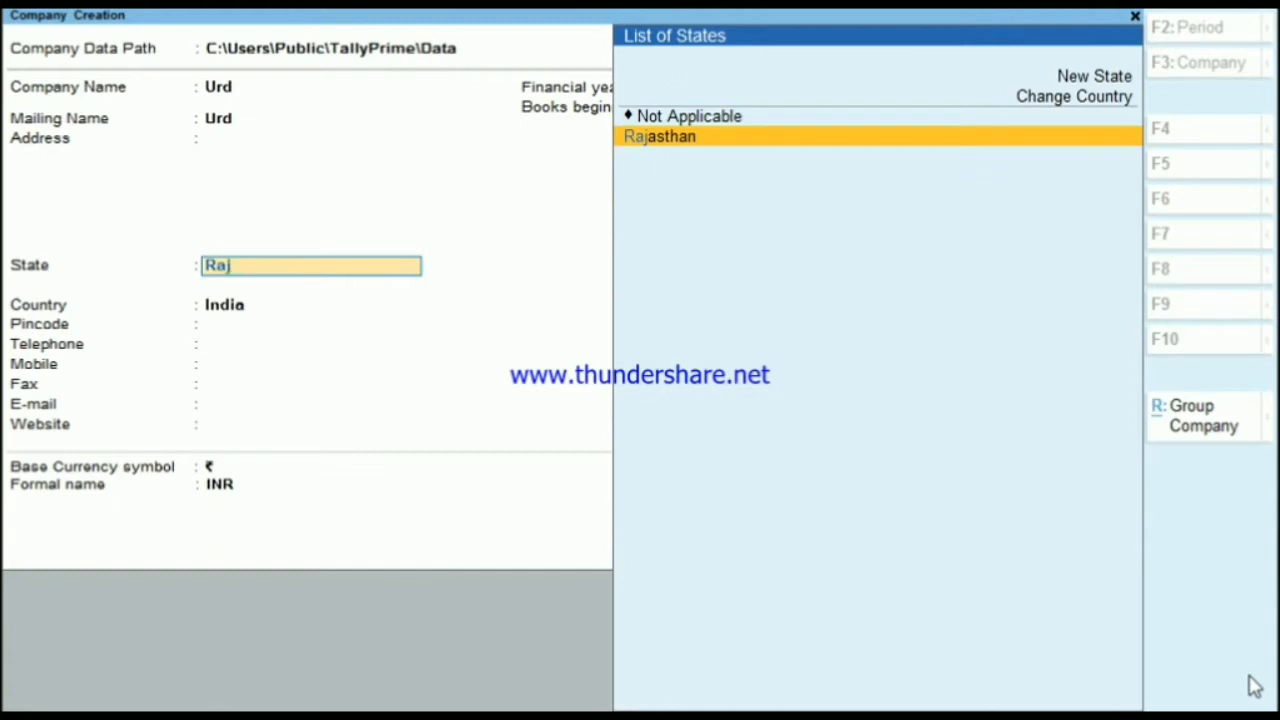
key("Return")
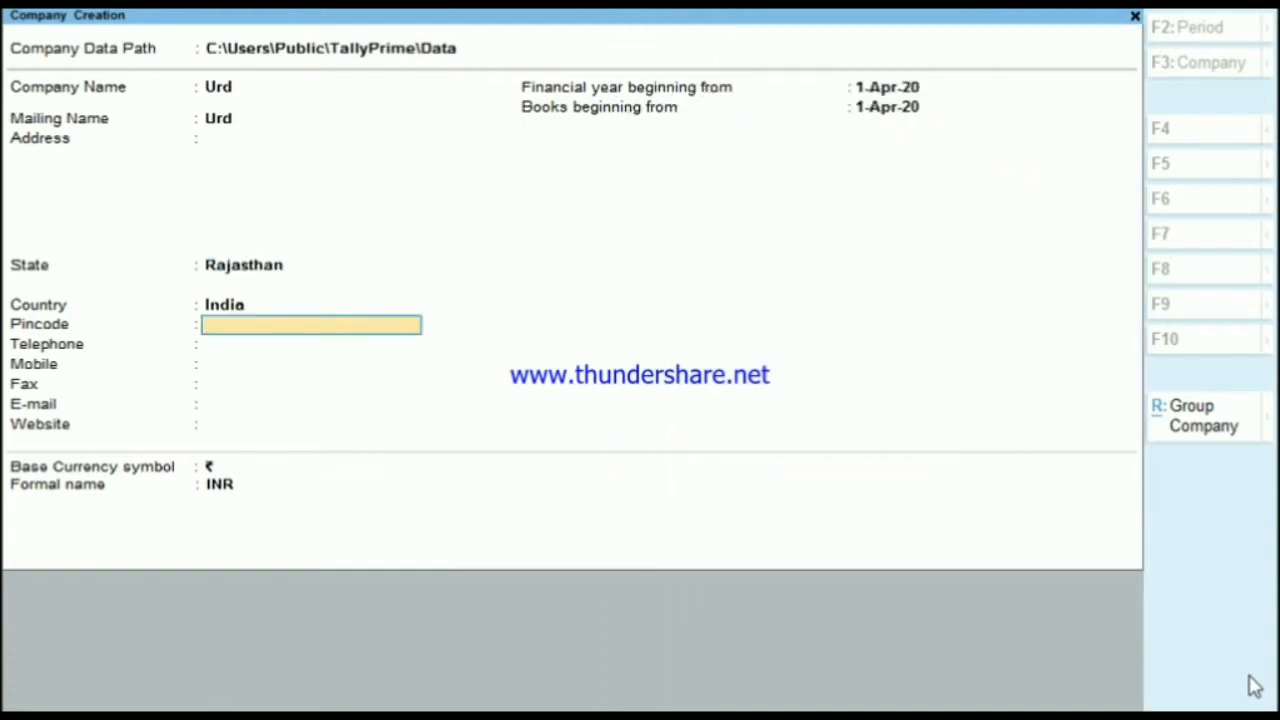
Step: Leave the pincode, contact and website details blank, keep the default currency, and save the company
key("Return")
key("Return")
key("Return")
key("Return")
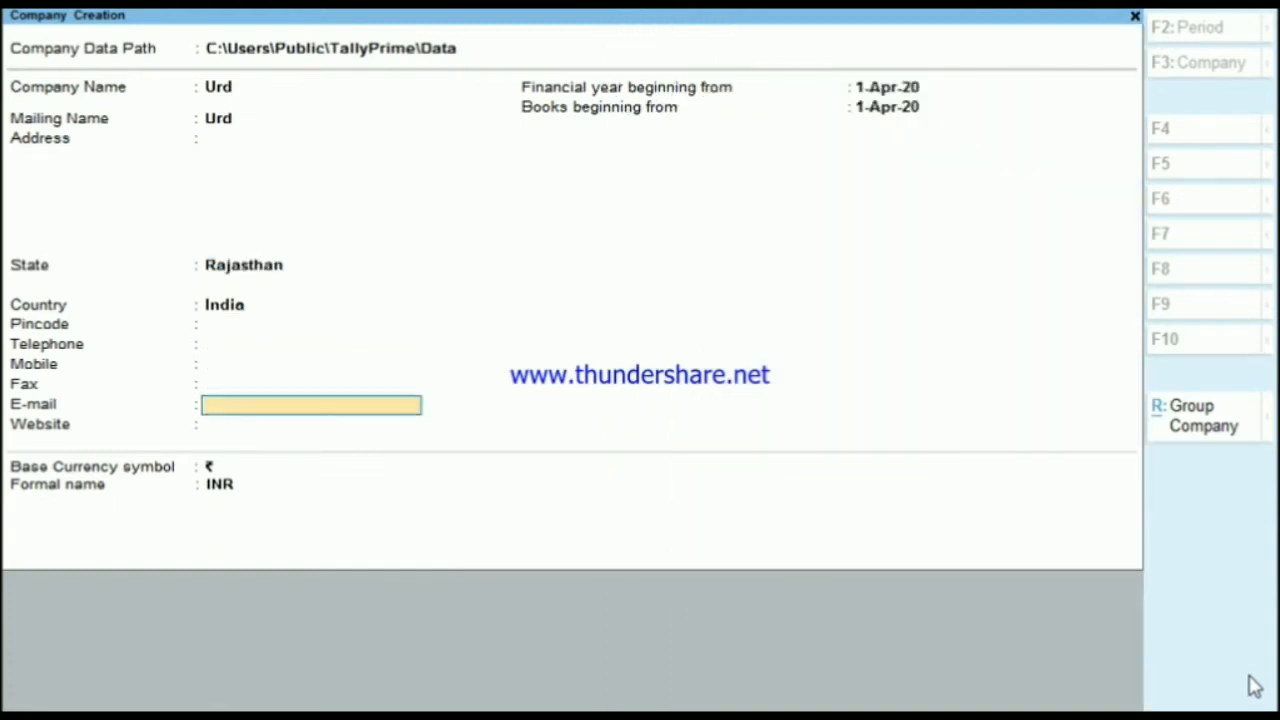
key("Return")
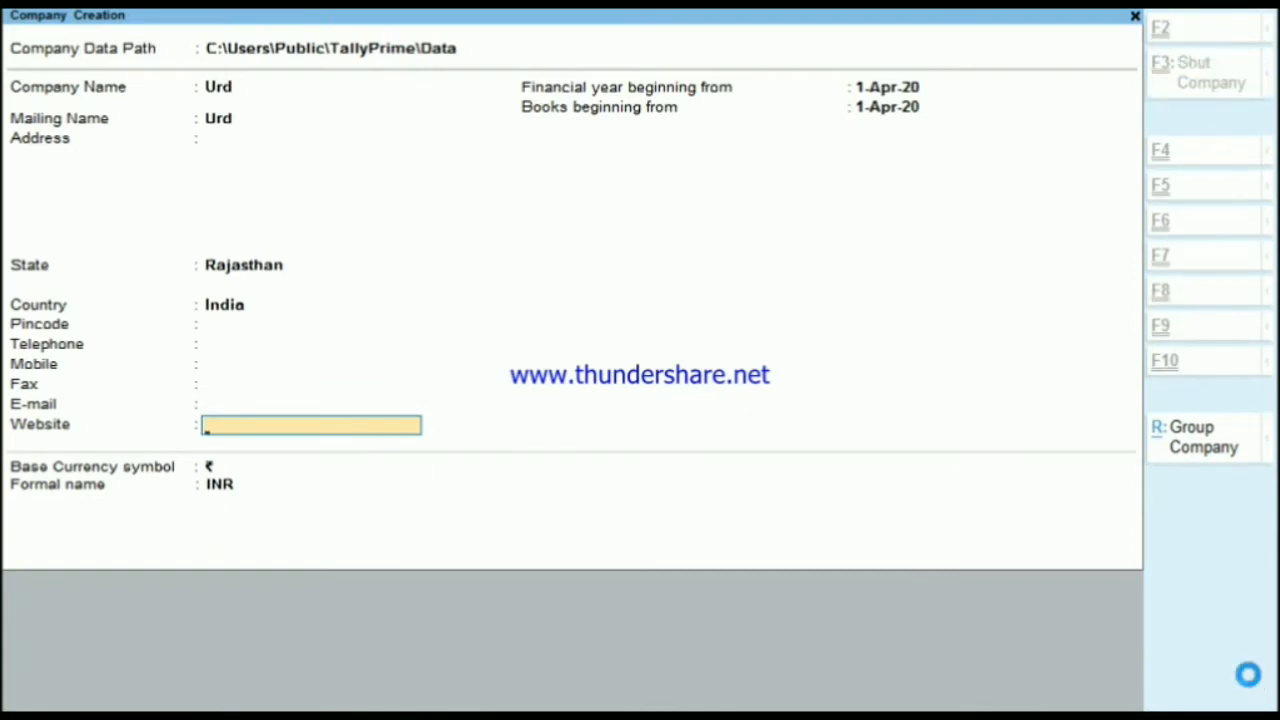
key("Return")
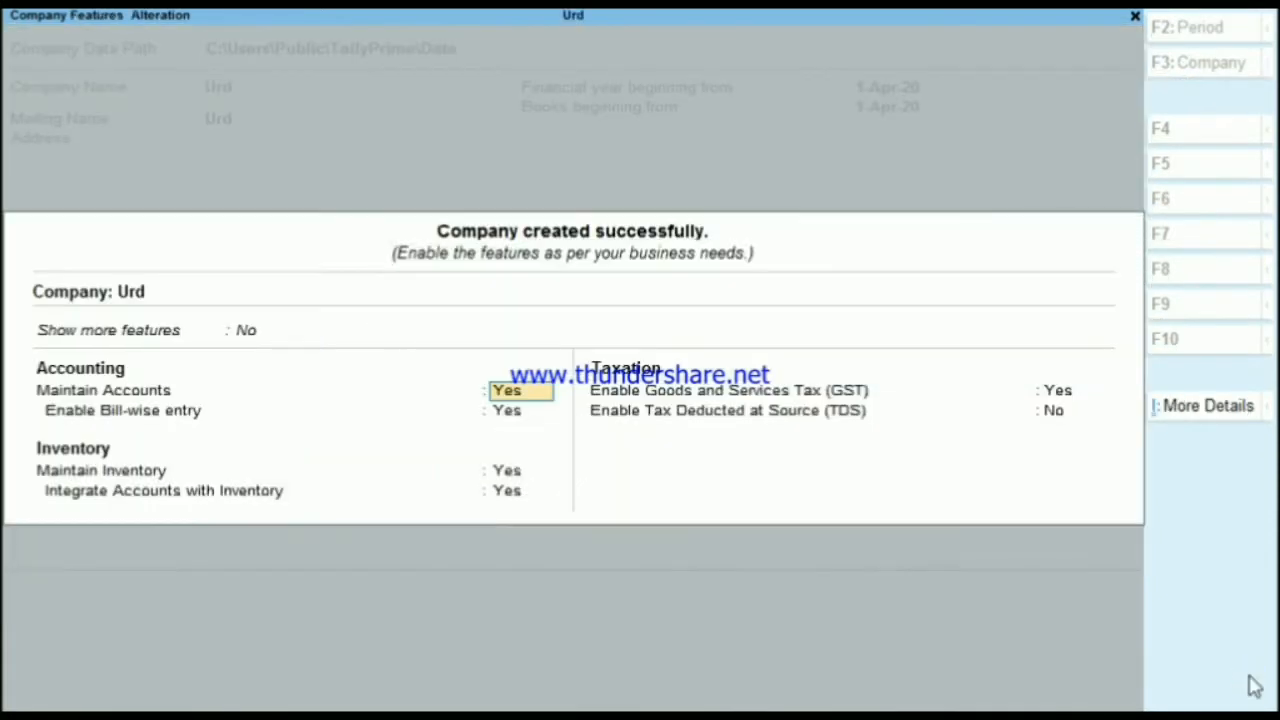
Step: Keep the accounting and inventory features enabled and accept Goods and Services Tax as Yes to reach the GST details
key("Return")
key("Return")
key("Return")
key("Return")
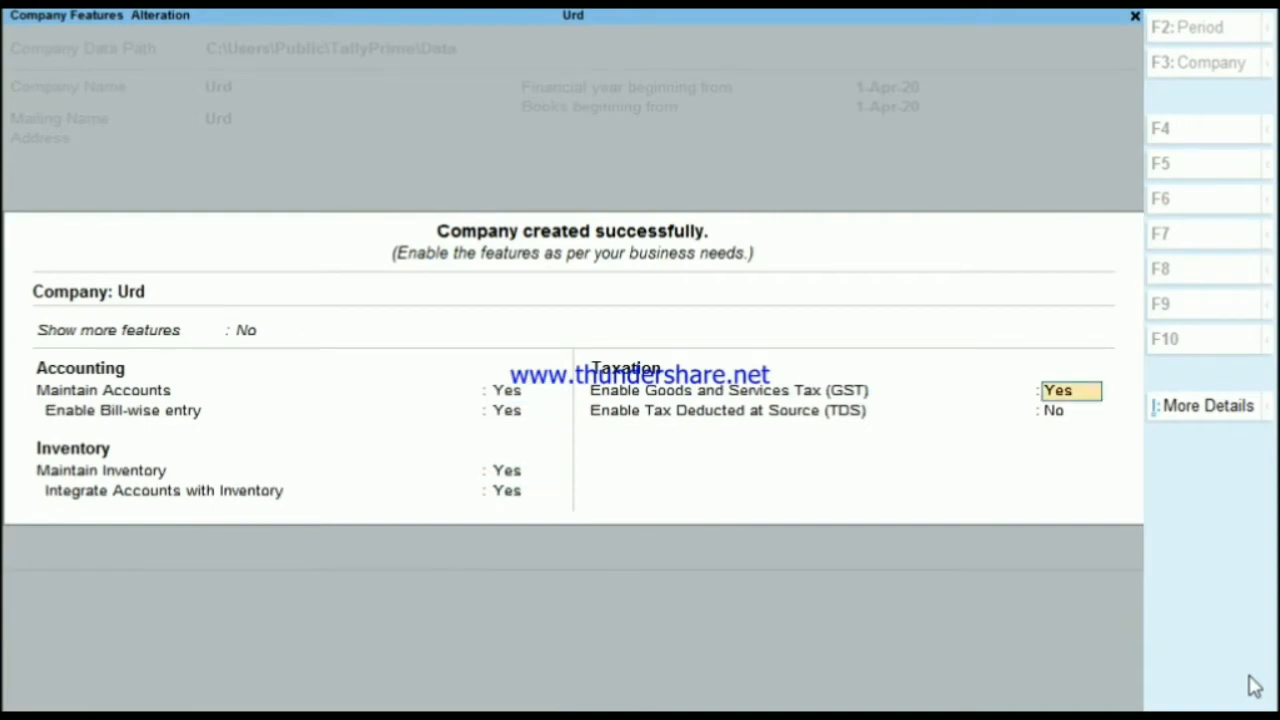
key("Return")
key("Return")
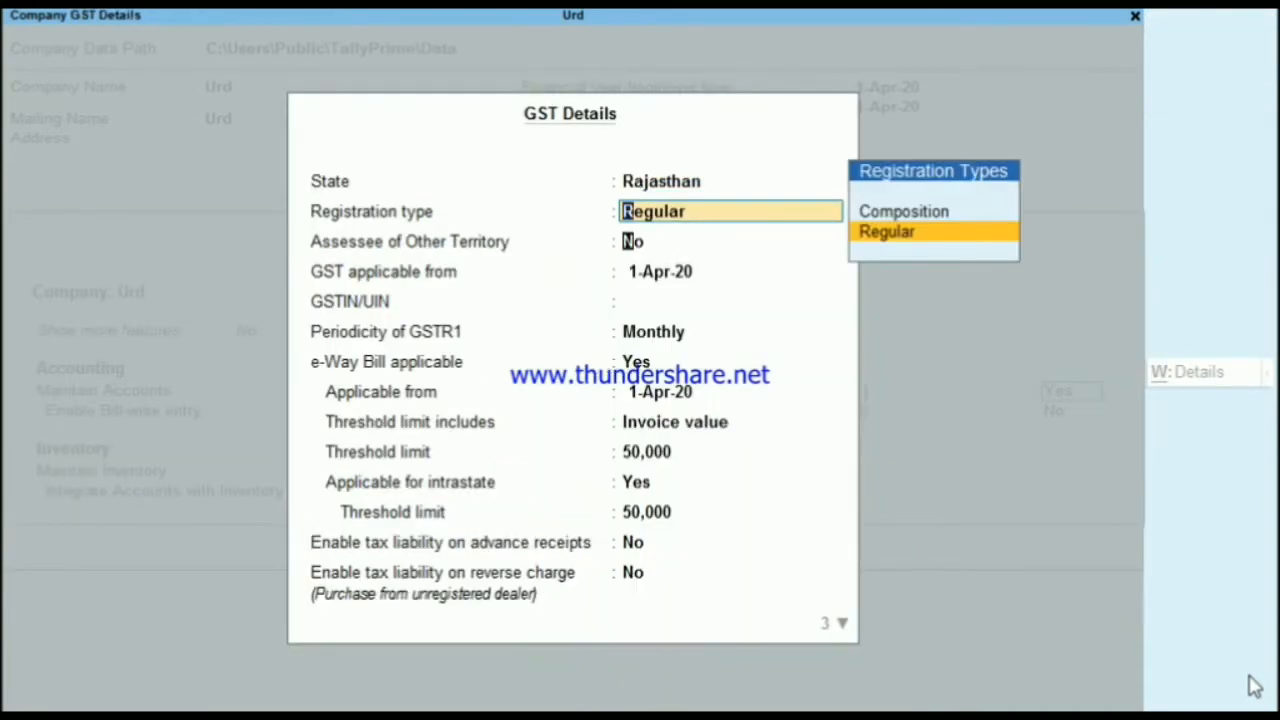
Step: Keep the Regular registration type and 1-Apr-20 applicability date, and enter the company's GSTIN
key("Return")
key("Return")
key("Return")
type("08")
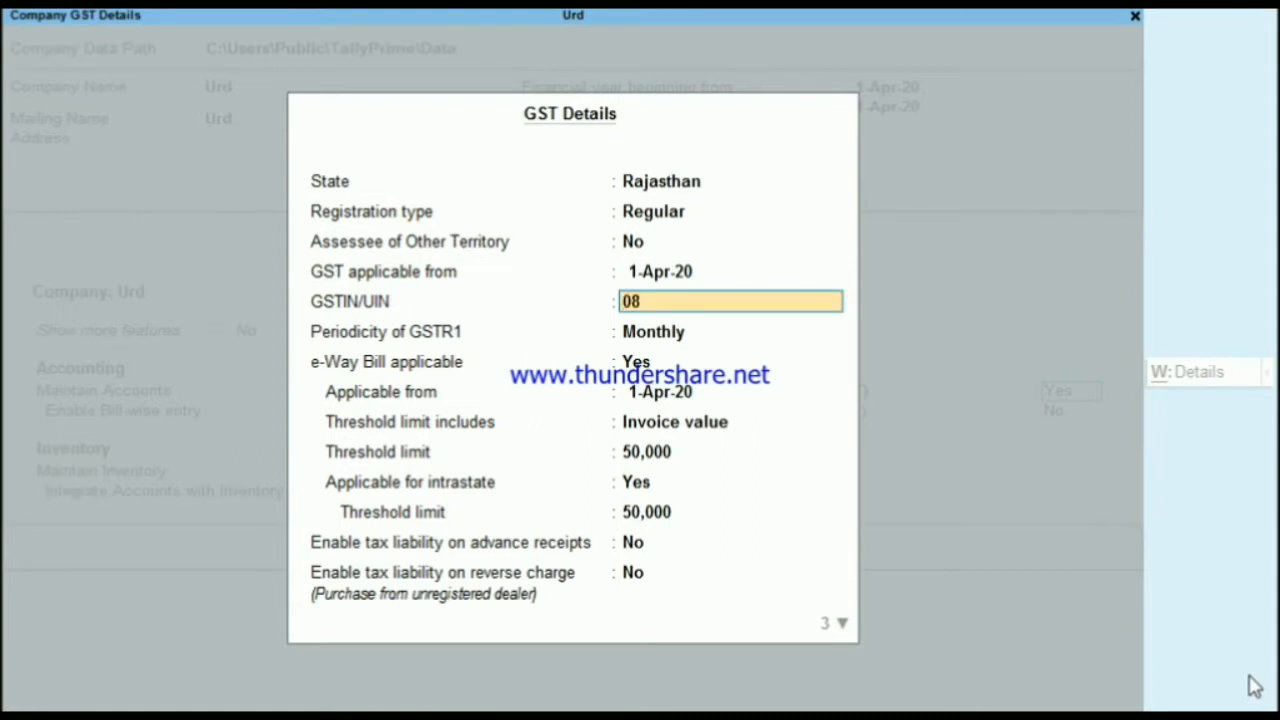
type("ASDFA1Z5")
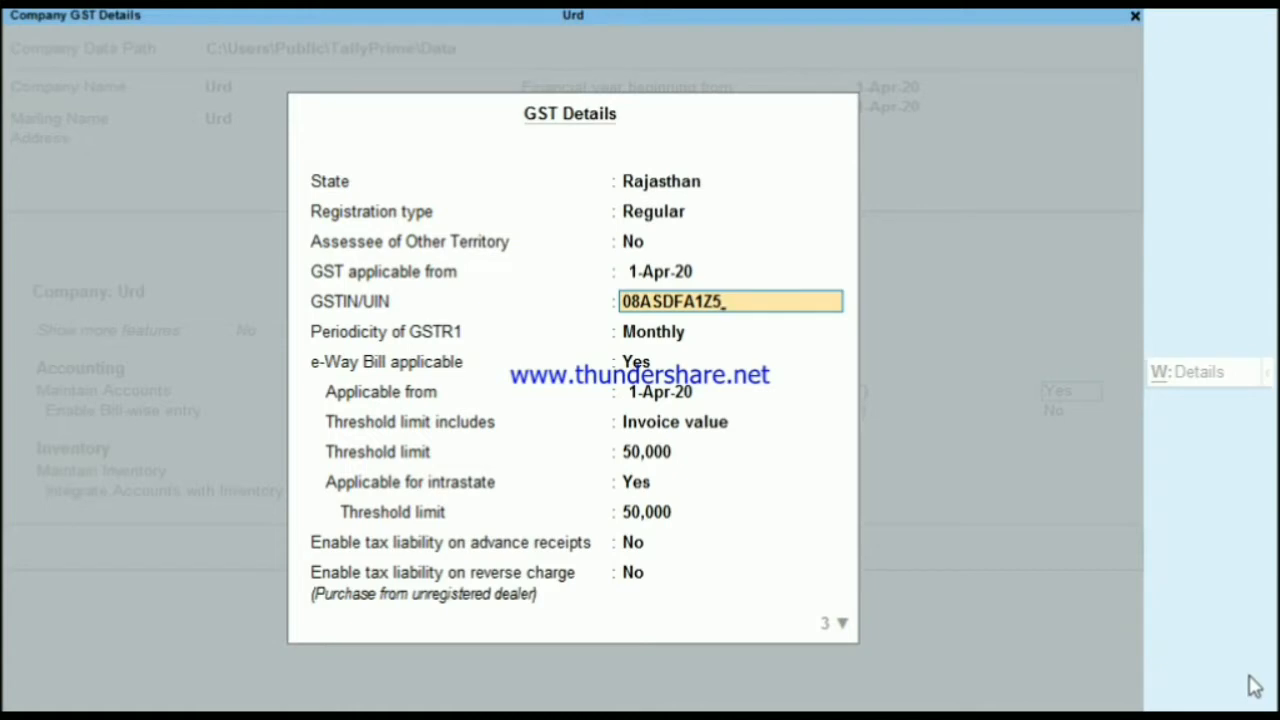
type("A1Z5")
key("Return")
key("Return")
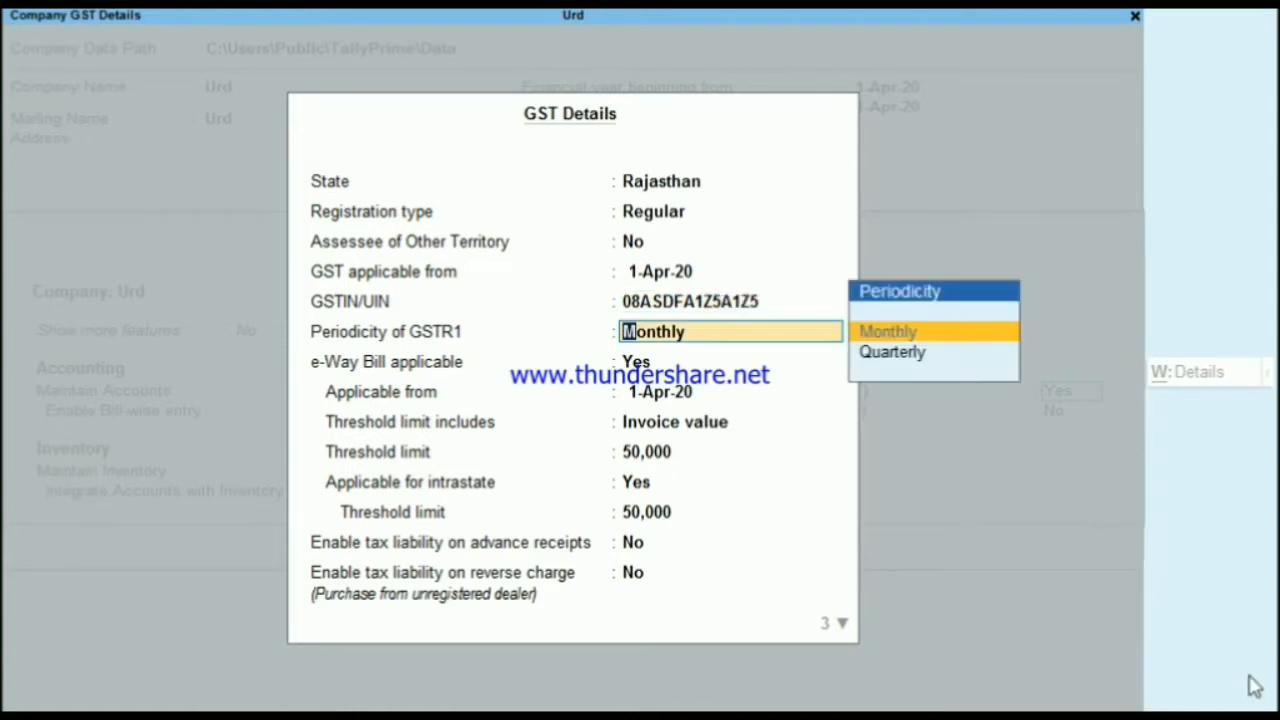
Step: Keep the GSTR1 periodicity Monthly, set e-Way Bill applicable to No, and leave tax liability on advance receipts off
key("Return")
key("n")
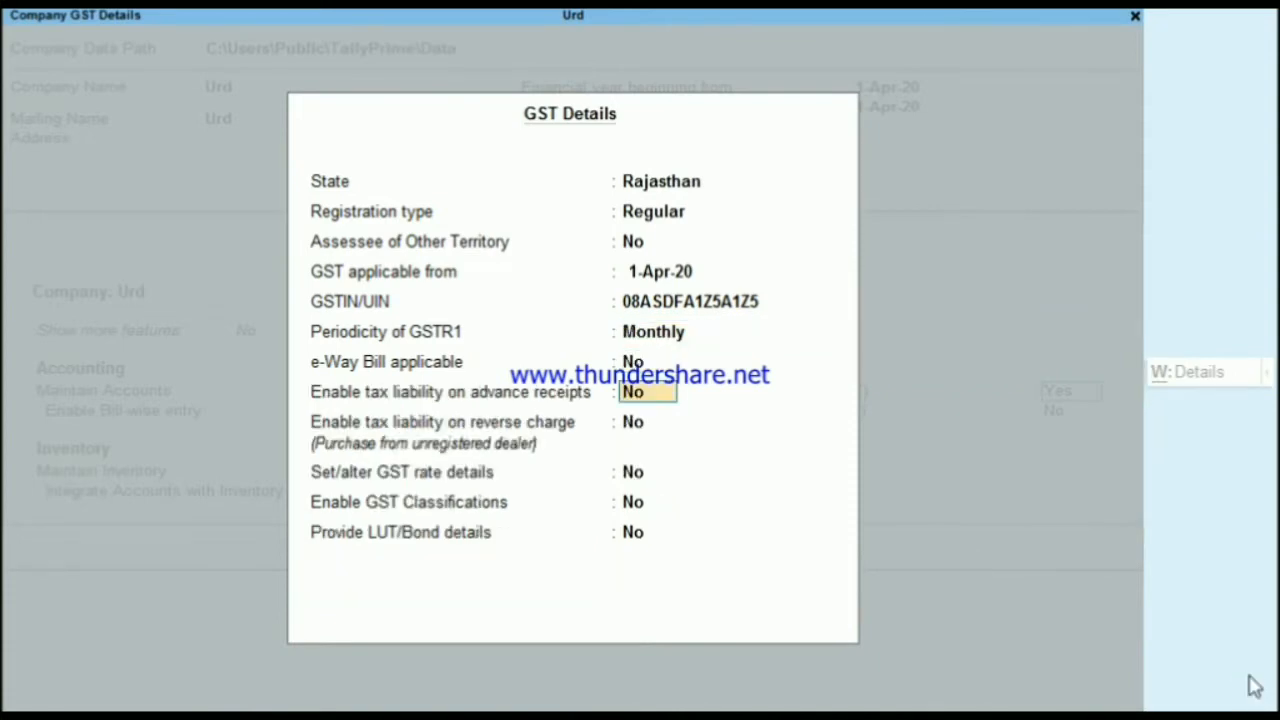
key("Return")
key("Return")
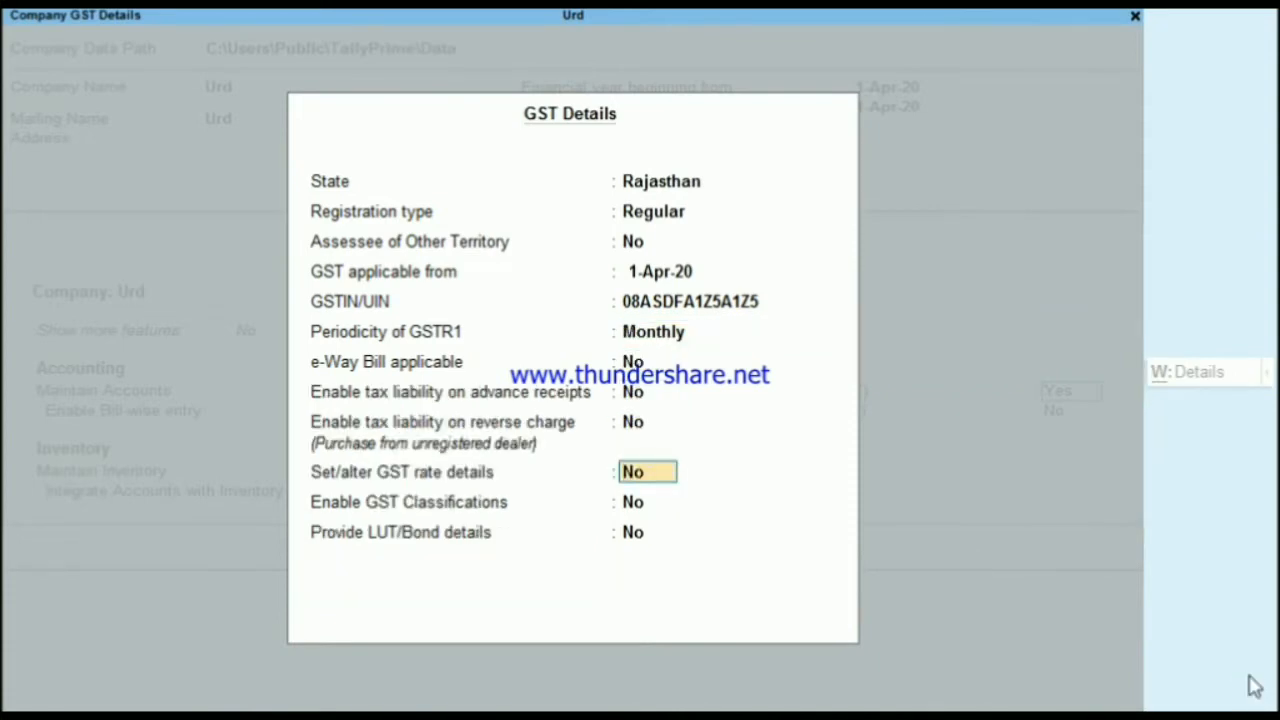
Step: Enable tax liability on reverse charge for purchases from unregistered dealers, and save the GST details and company features
key("Up")
type("y")
key("Return")
key("Up")
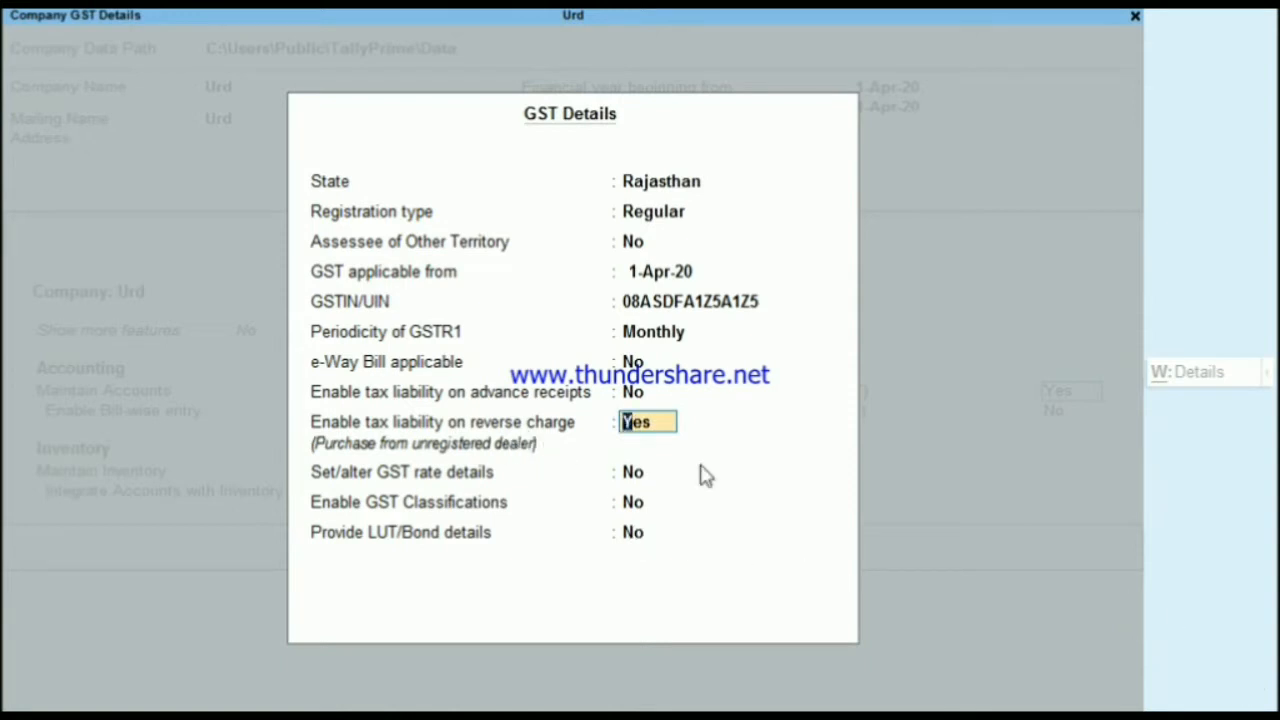
key("ctrl+a")
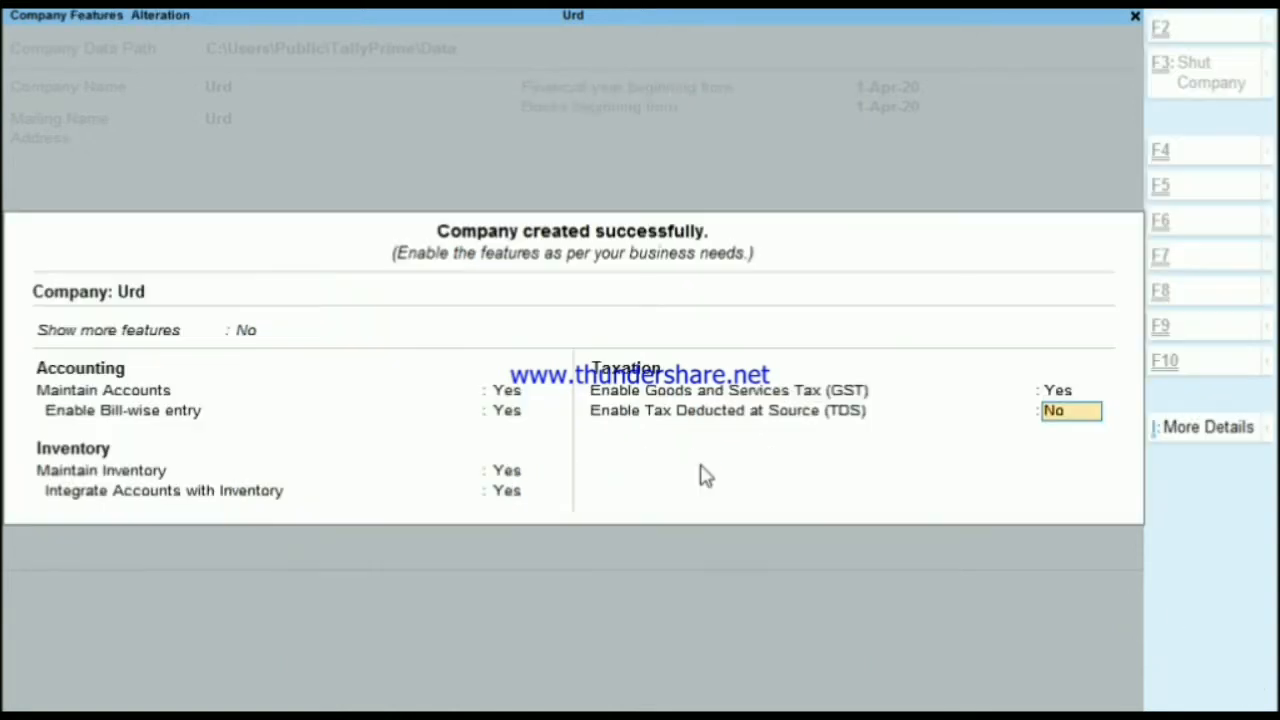
key("ctrl+a")
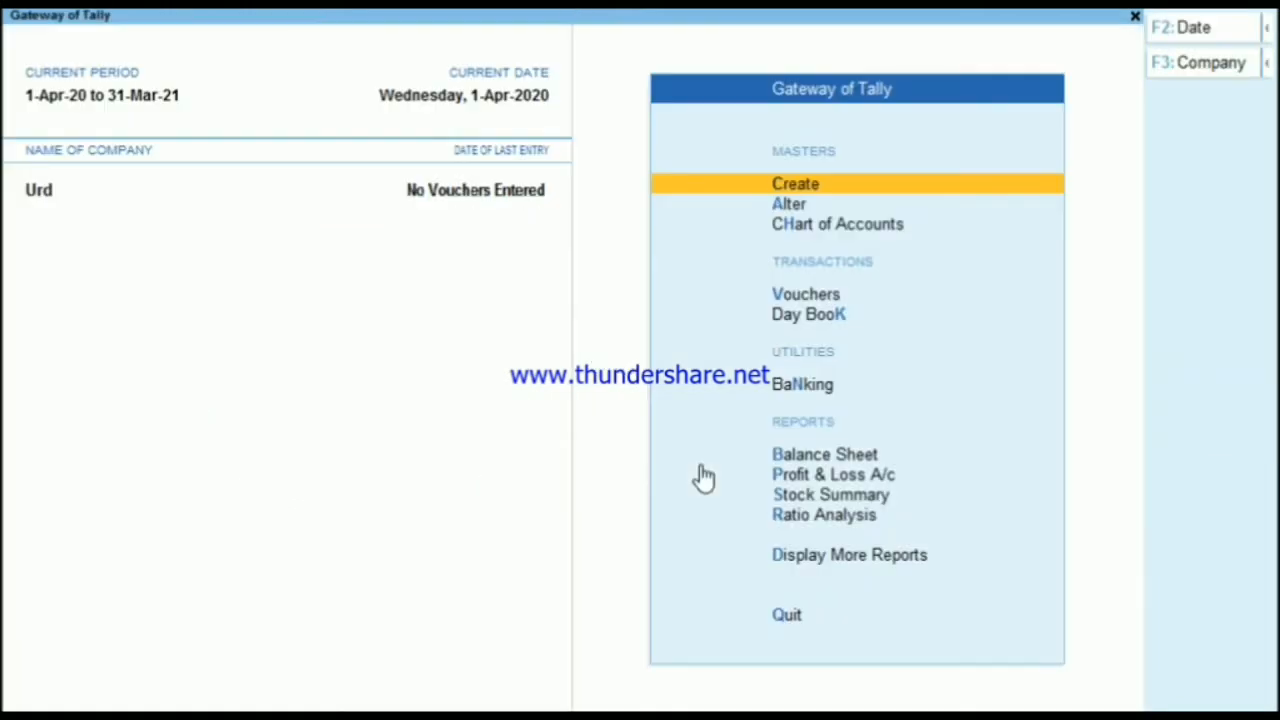
Step: Open voucher entry and switch to a new Purchase voucher
key("Down")
key("Down")
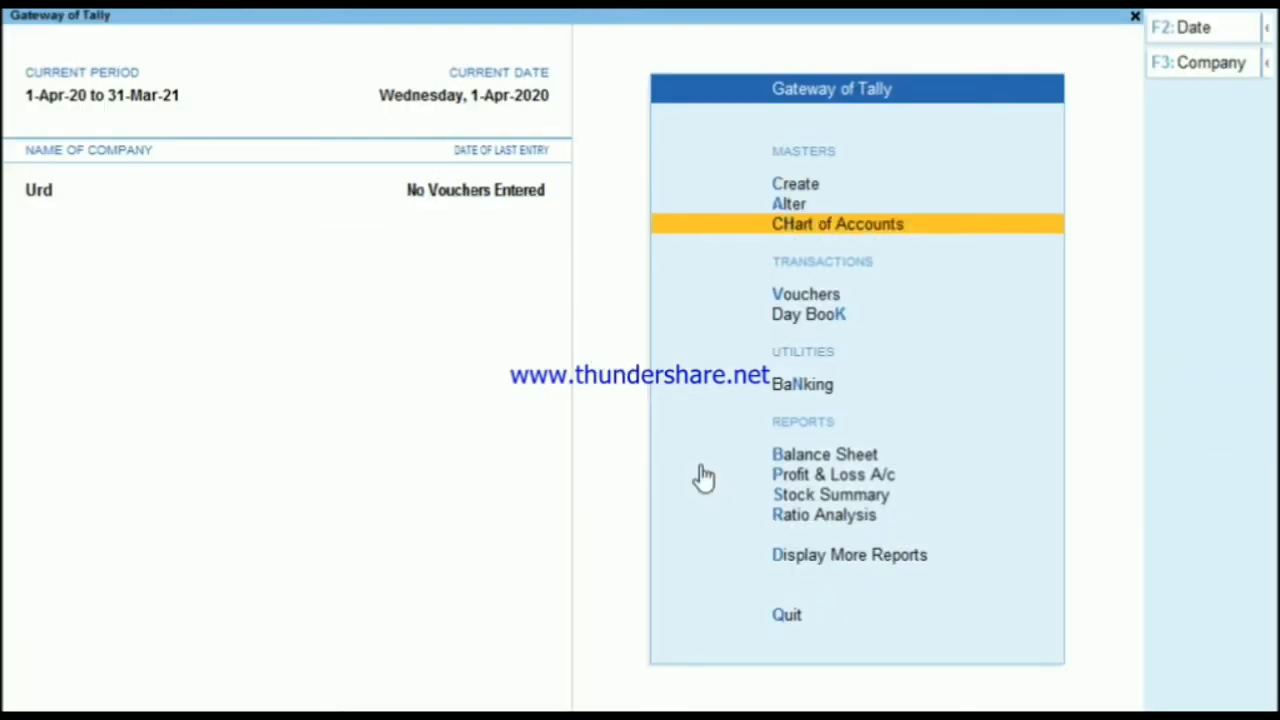
key("Down")
key("Down")
key("Up")
key("Return")
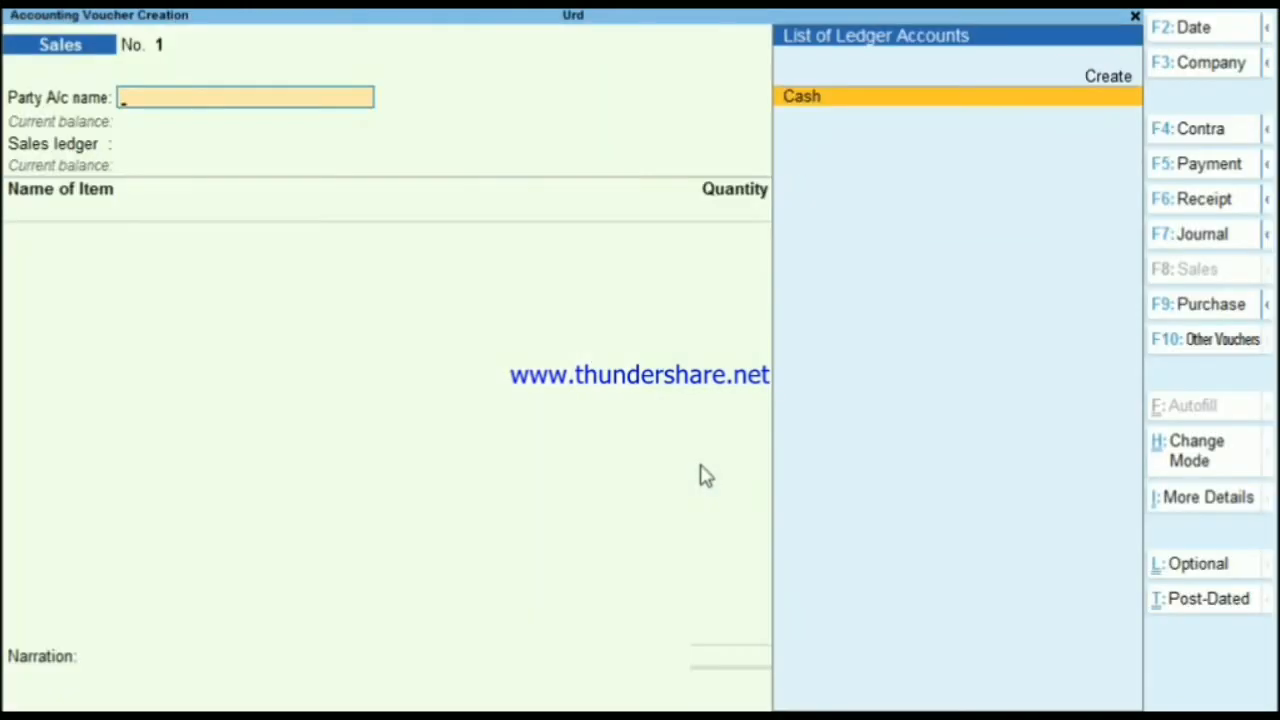
key("F9")
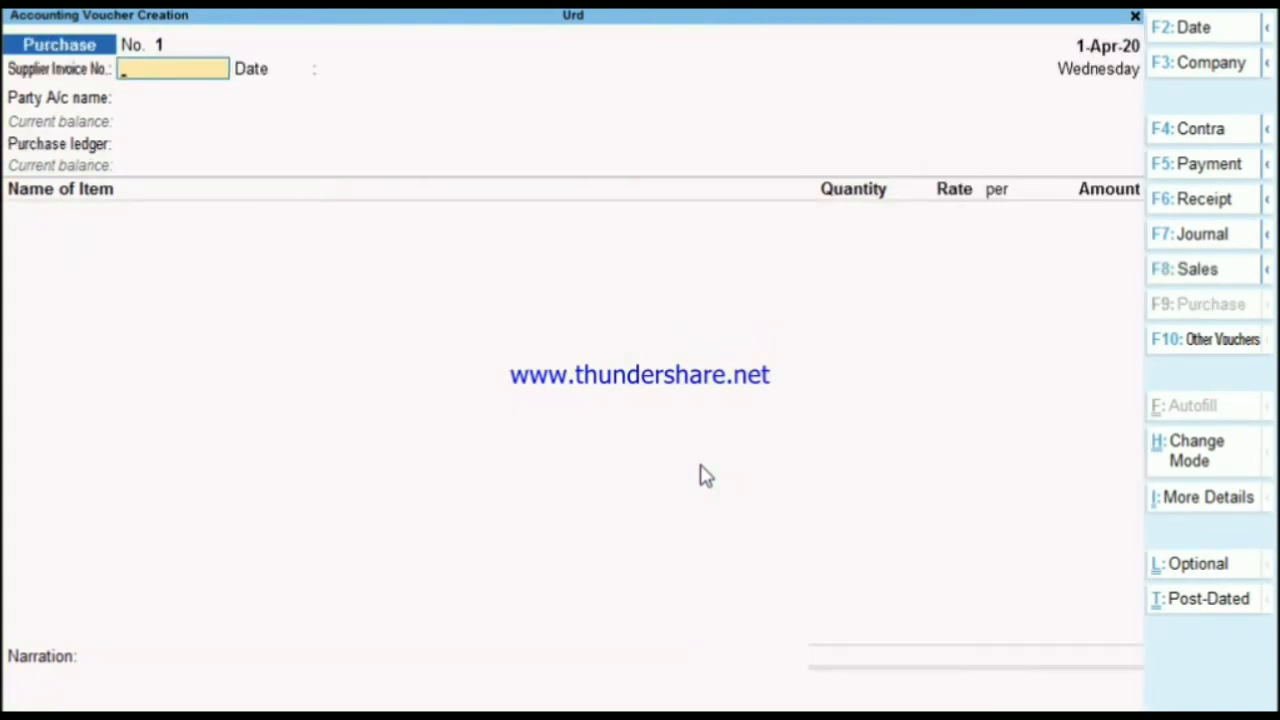
Step: Set the supplier invoice number to 1 and accept 1-Apr-20 as the invoice date
type("1")
key("Return")
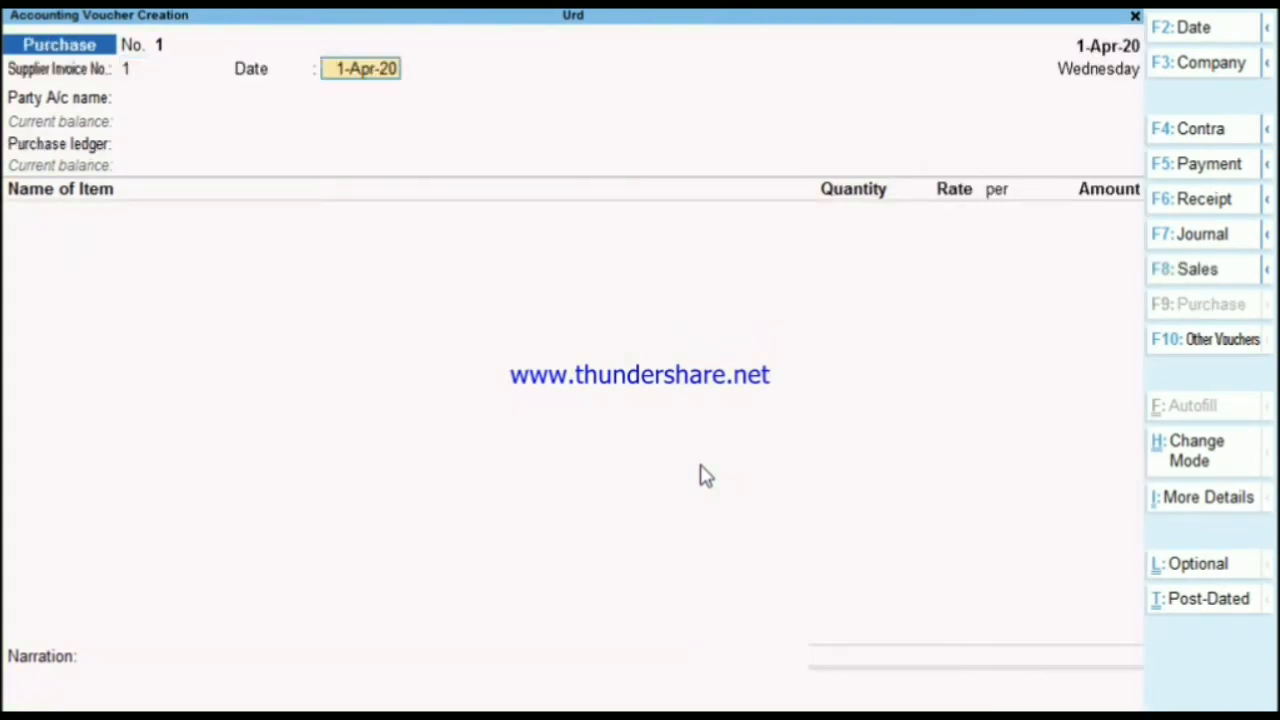
key("Return")
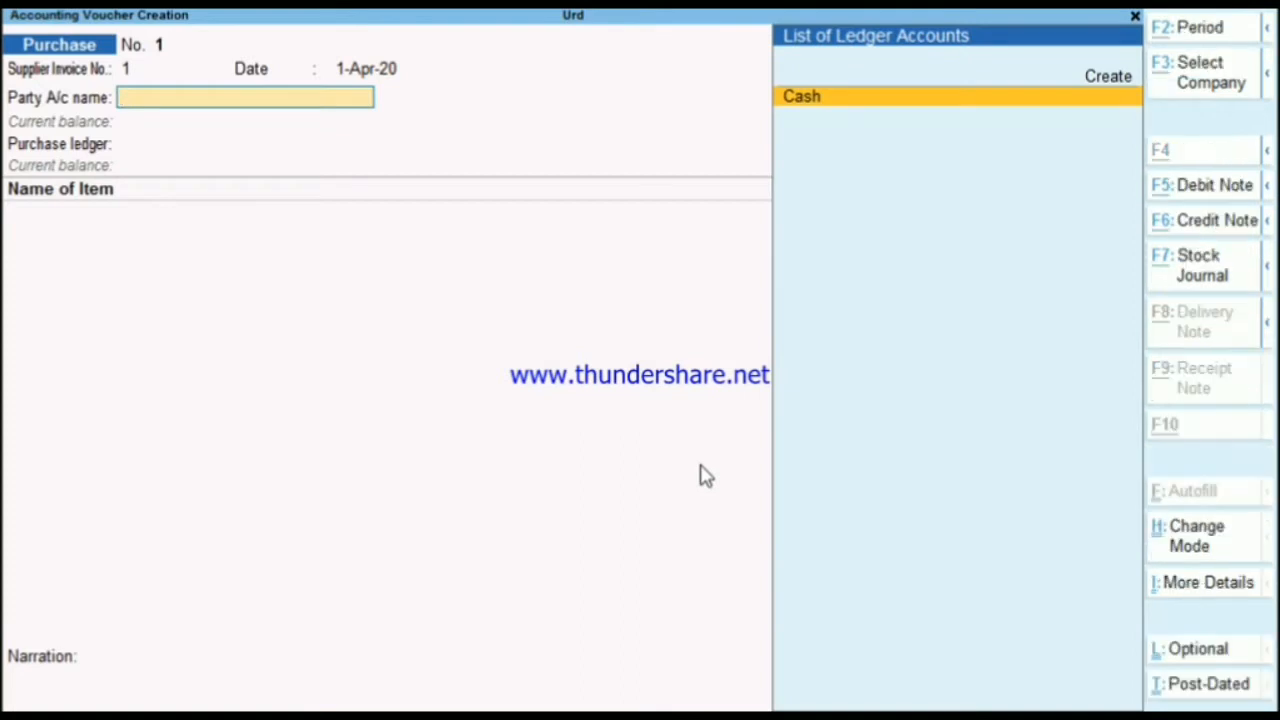
Step: Create a ledger for the voucher's party account and enter the supplier's name
key("alt+c")
type("Urd")
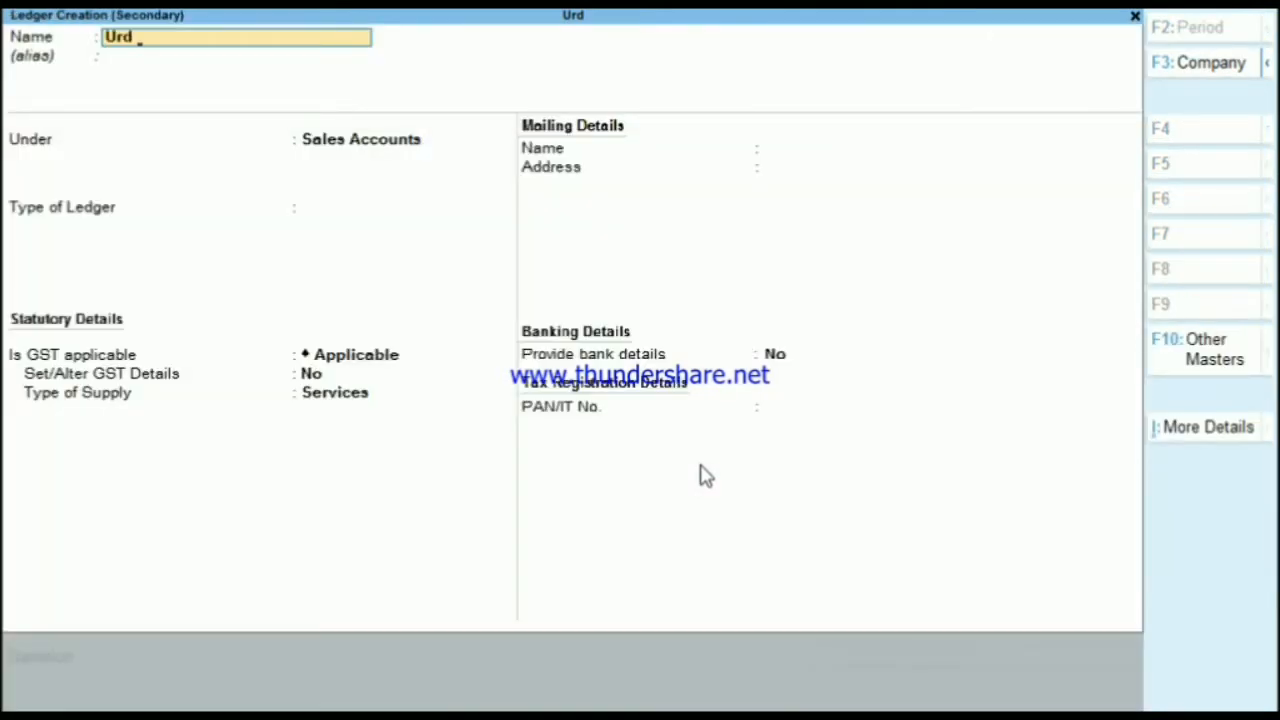
key("BackSpace")
key("BackSpace")
key("BackSpace")
type("Ram Urd")
key("Return")
key("Return")
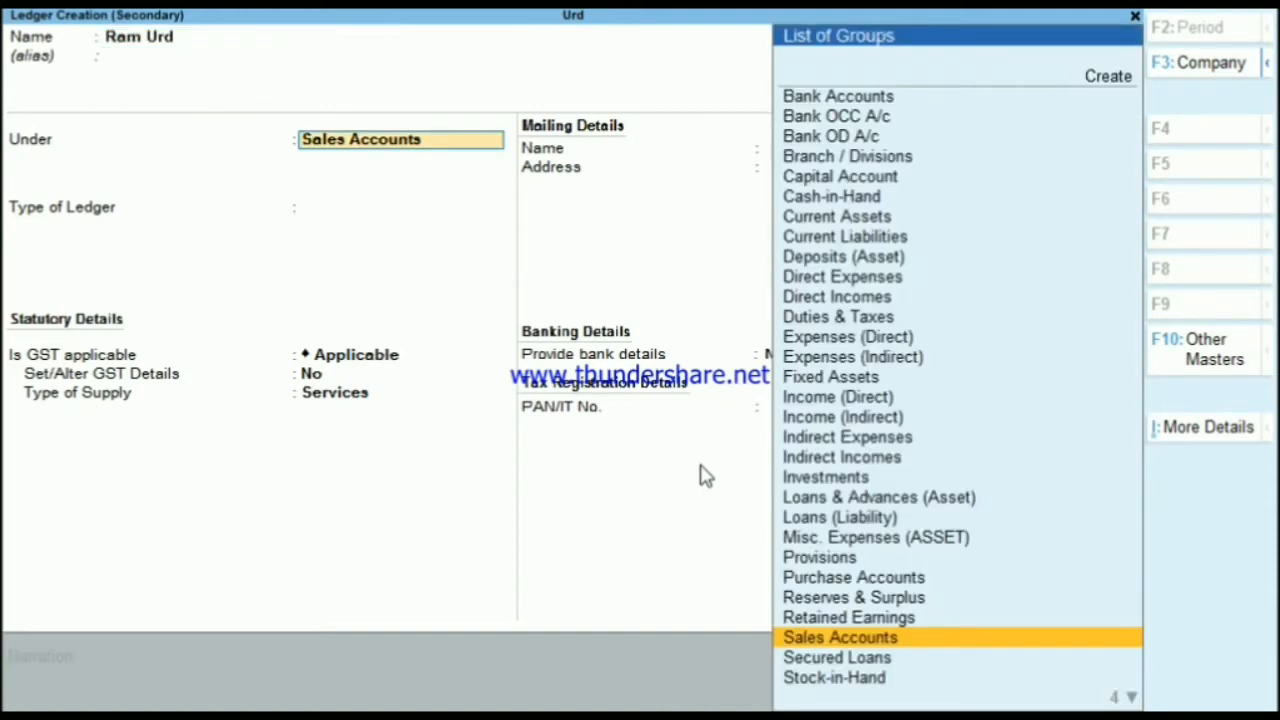
Step: Place the supplier ledger under Sundry Creditors, keeping bill-by-bill balances on, and accept Rajasthan, India in the mailing details
type("Su")
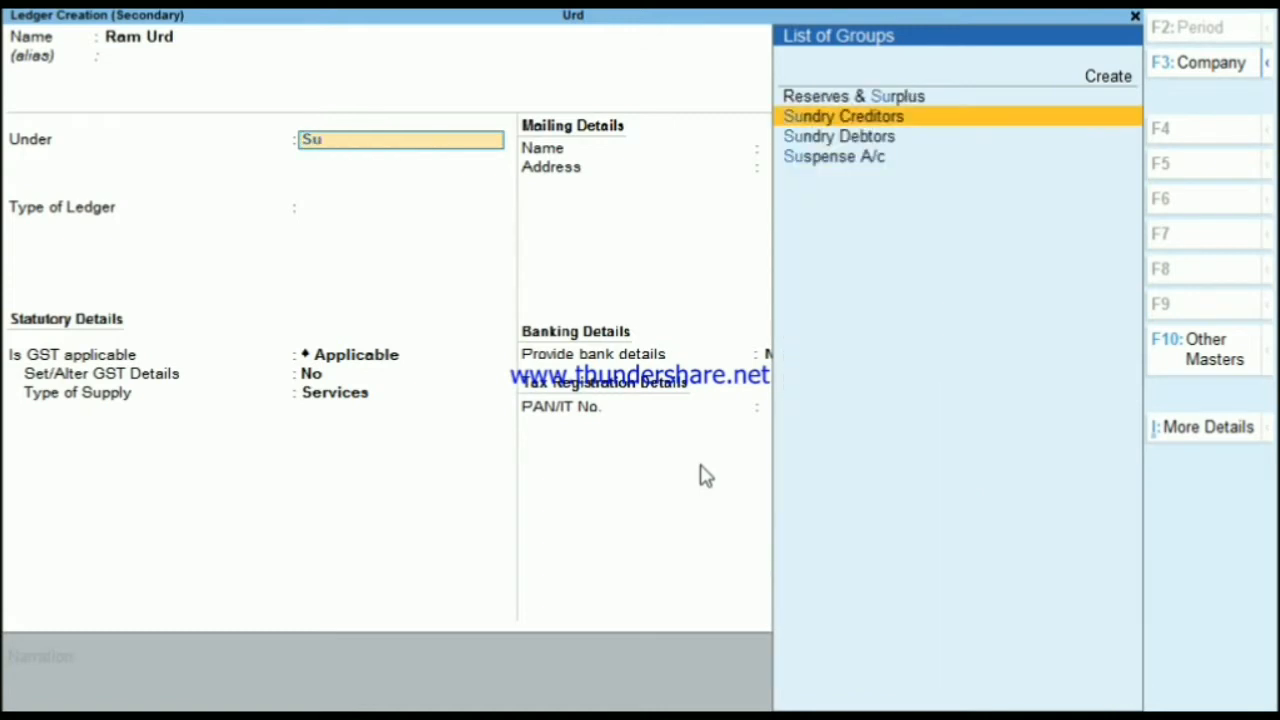
key("Return")
key("Return")
key("Return")
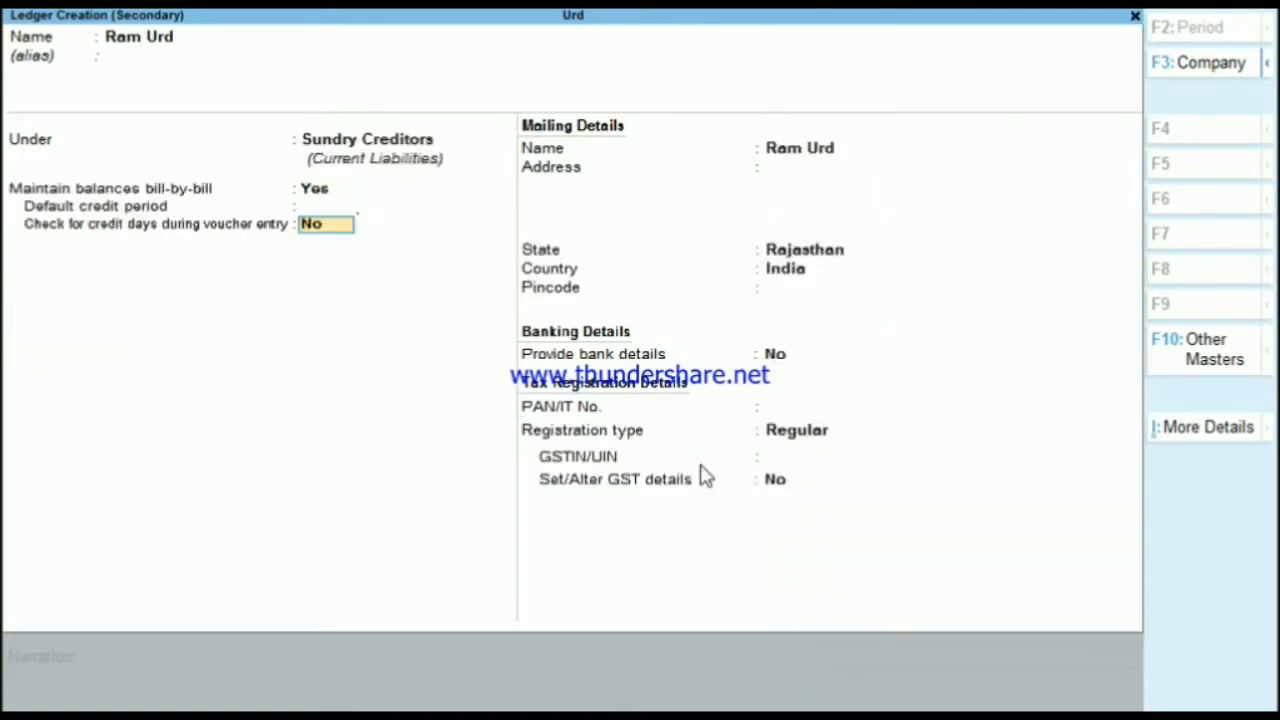
key("Return")
key("Return")
key("Return")
key("Return")
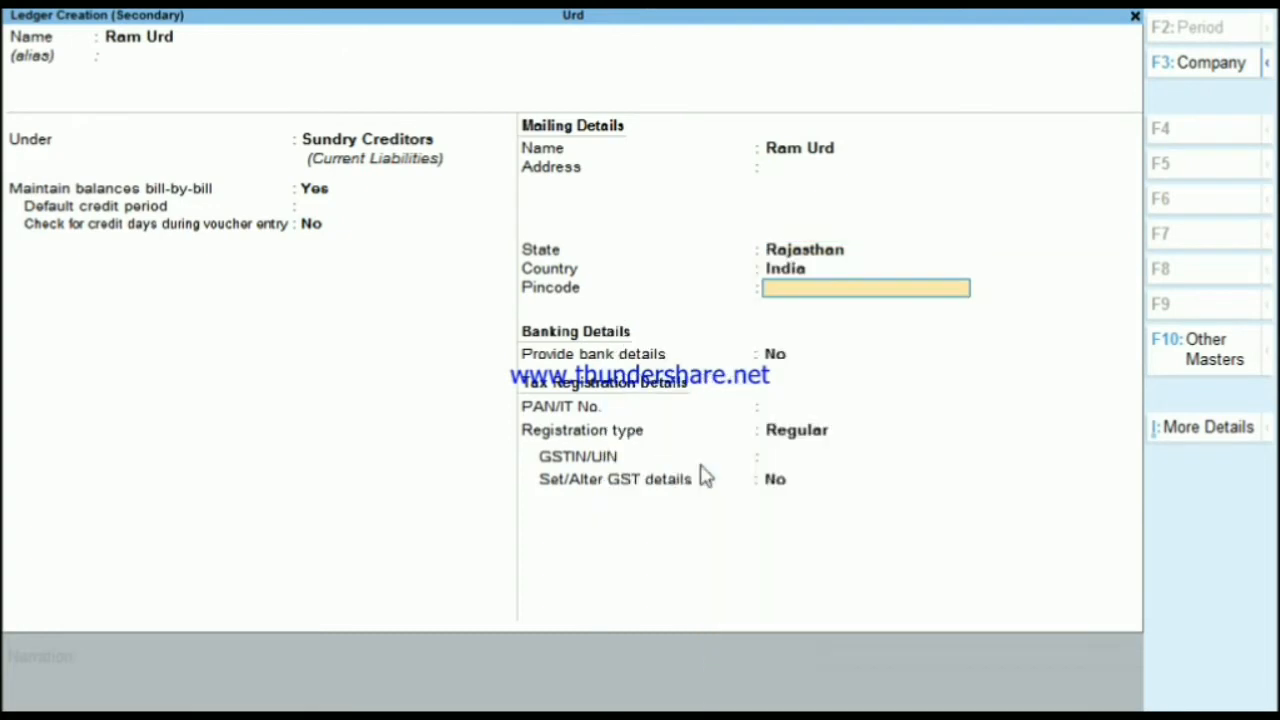
Step: Set the supplier's registration type to Unregistered, without bank or PAN details, and save the ledger
key("Return")
key("Return")
key("Return")
key("Down")
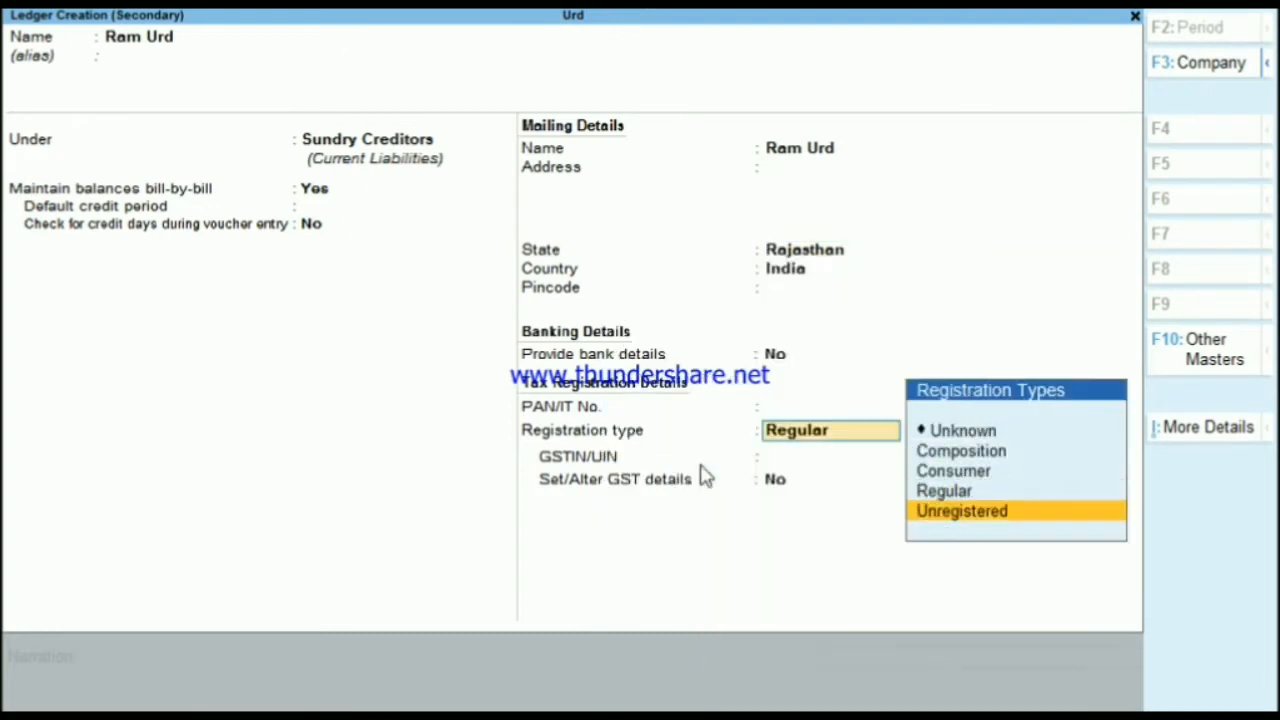
key("Return")
key("Return")
key("Return")
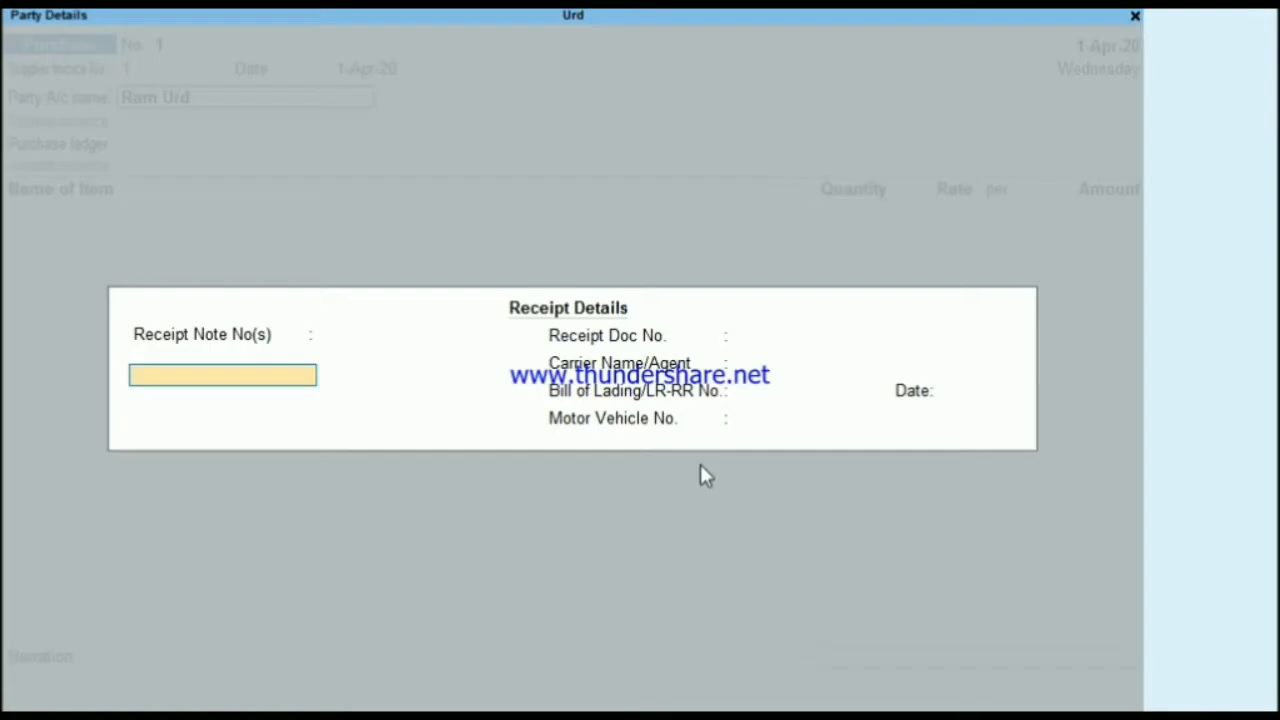
Step: Leave all receipt details of the purchase blank and accept them
key("Return")
key("Return")
key("Return")
key("Return")
key("Return")
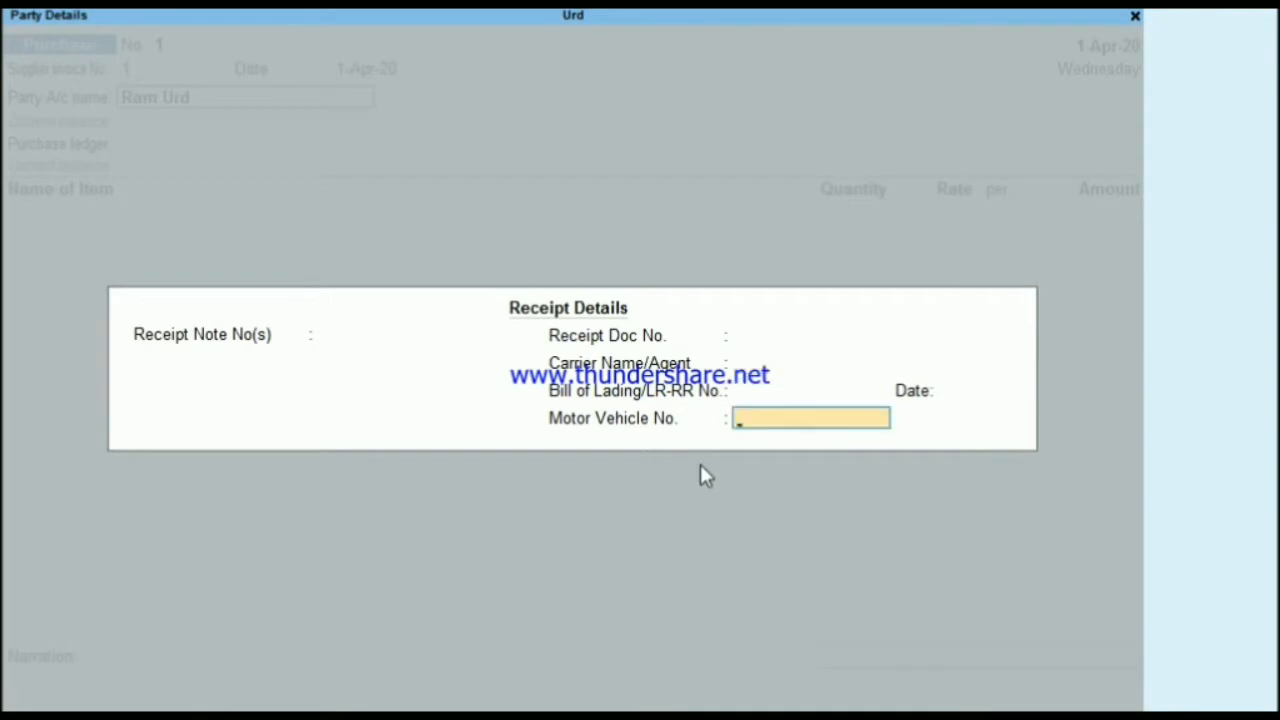
key("Return")
Step: Accept the supplier's party details with state Rajasthan and country India
key("Return")
key("Return")
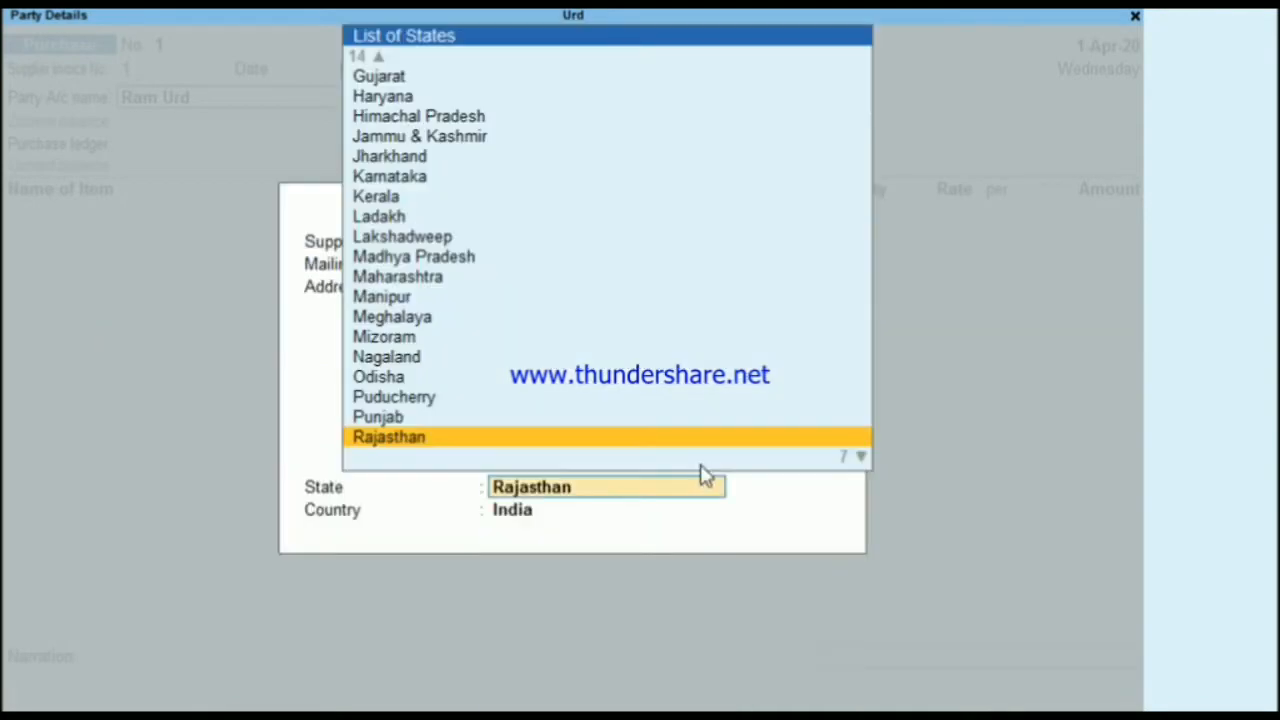
key("Return")
key("Return")
key("Return")
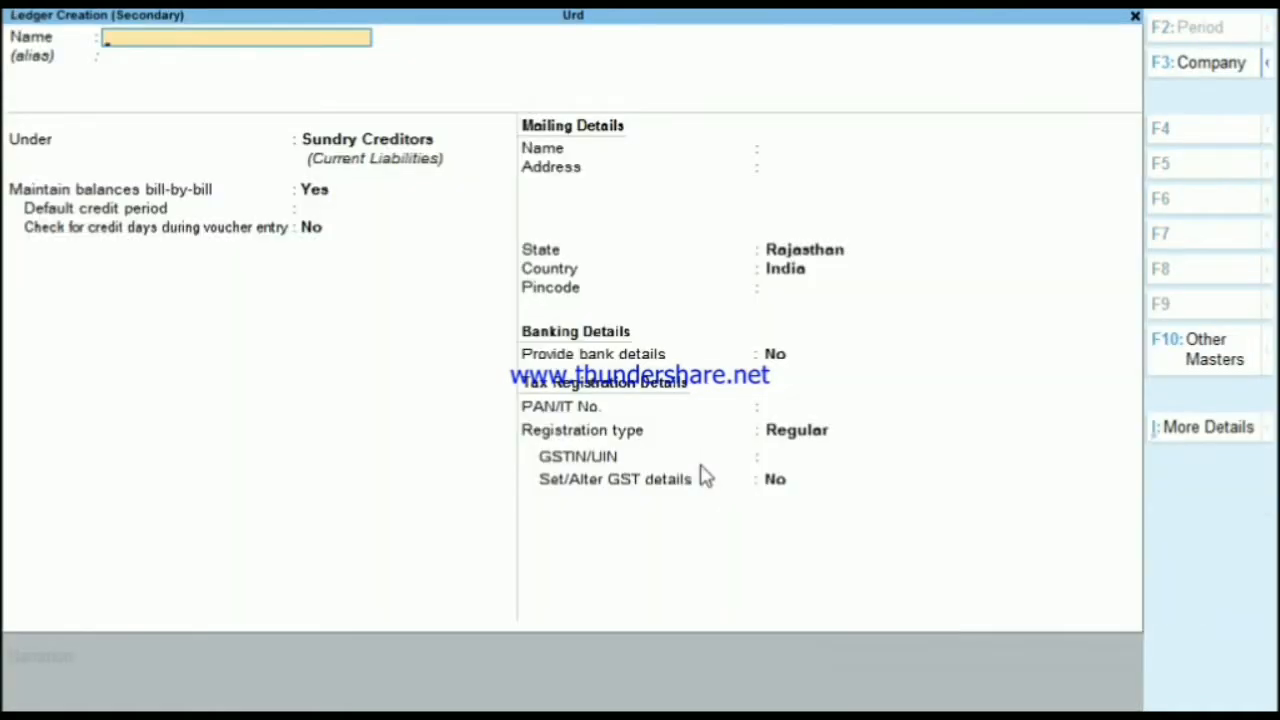
Step: Create a ledger named Purchase under Purchase Accounts, with ledger type Not Applicable and GST set to Applicable
type("Purchase")
key("Return")
type("Pu")
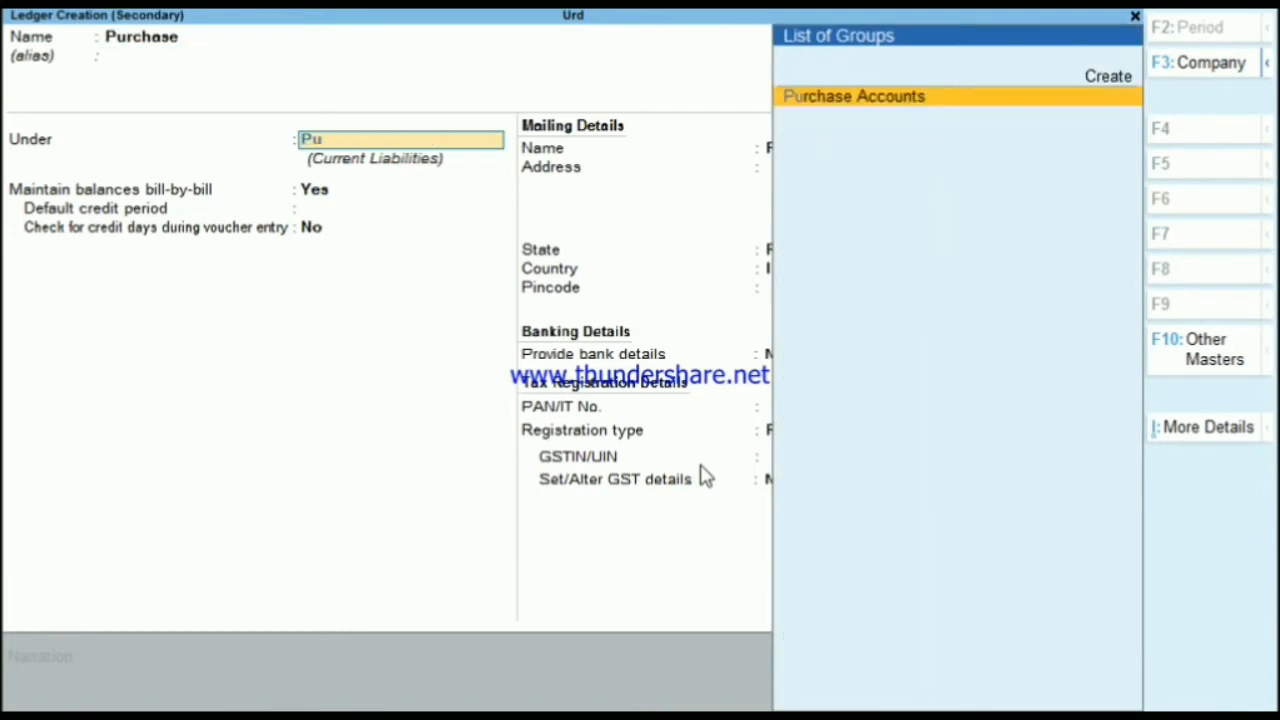
key("Return")
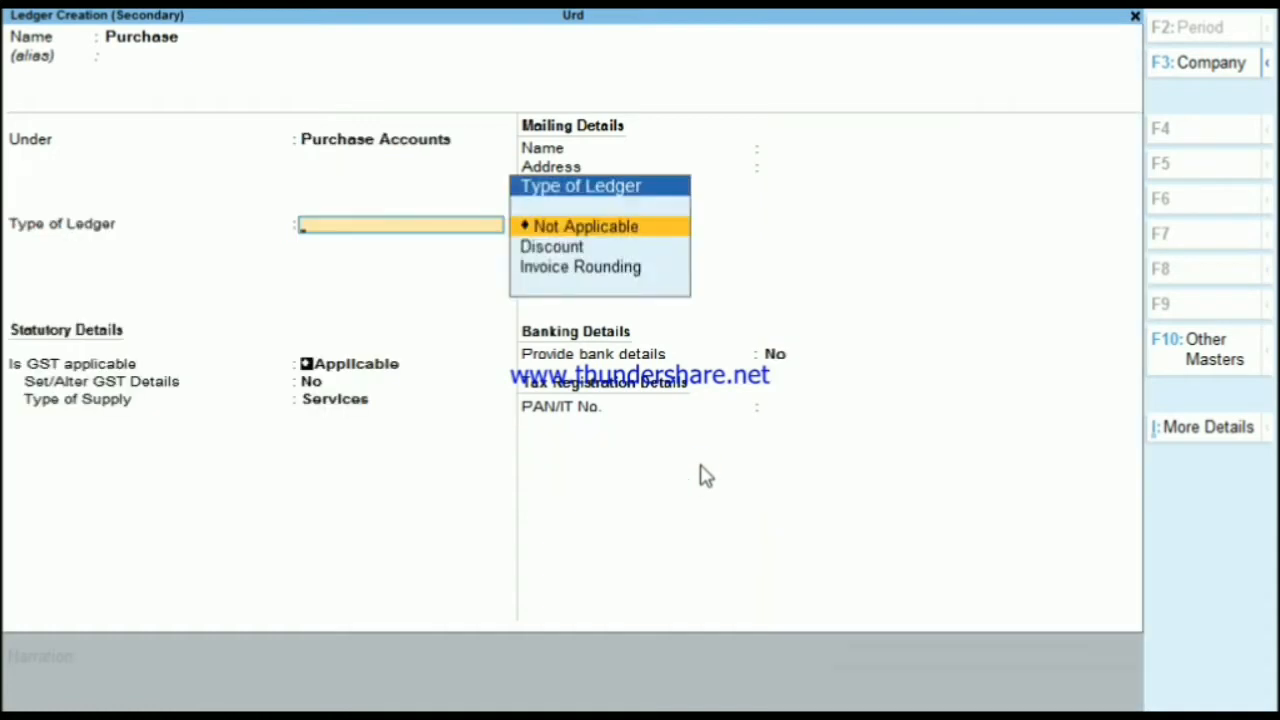
key("Return")
key("Return")
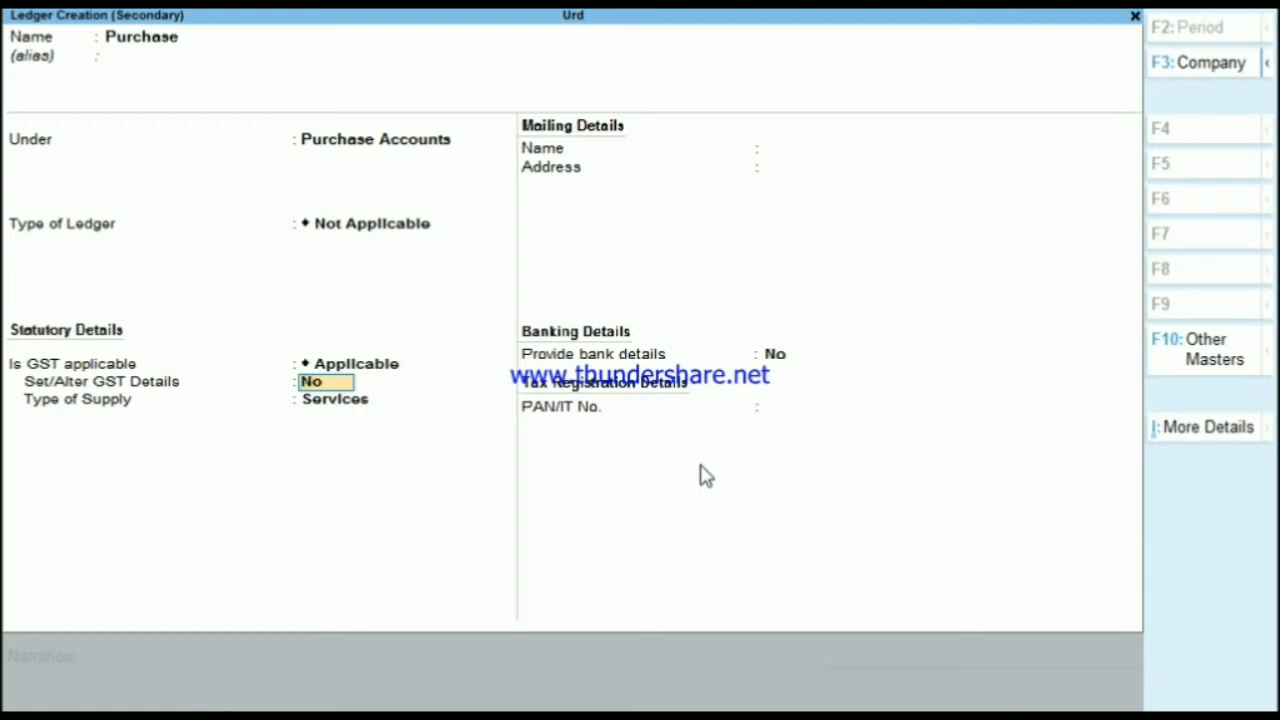
Step: Set the Purchase ledger's type of supply to Goods, without separate GST, bank or PAN details, and save it
key("Return")
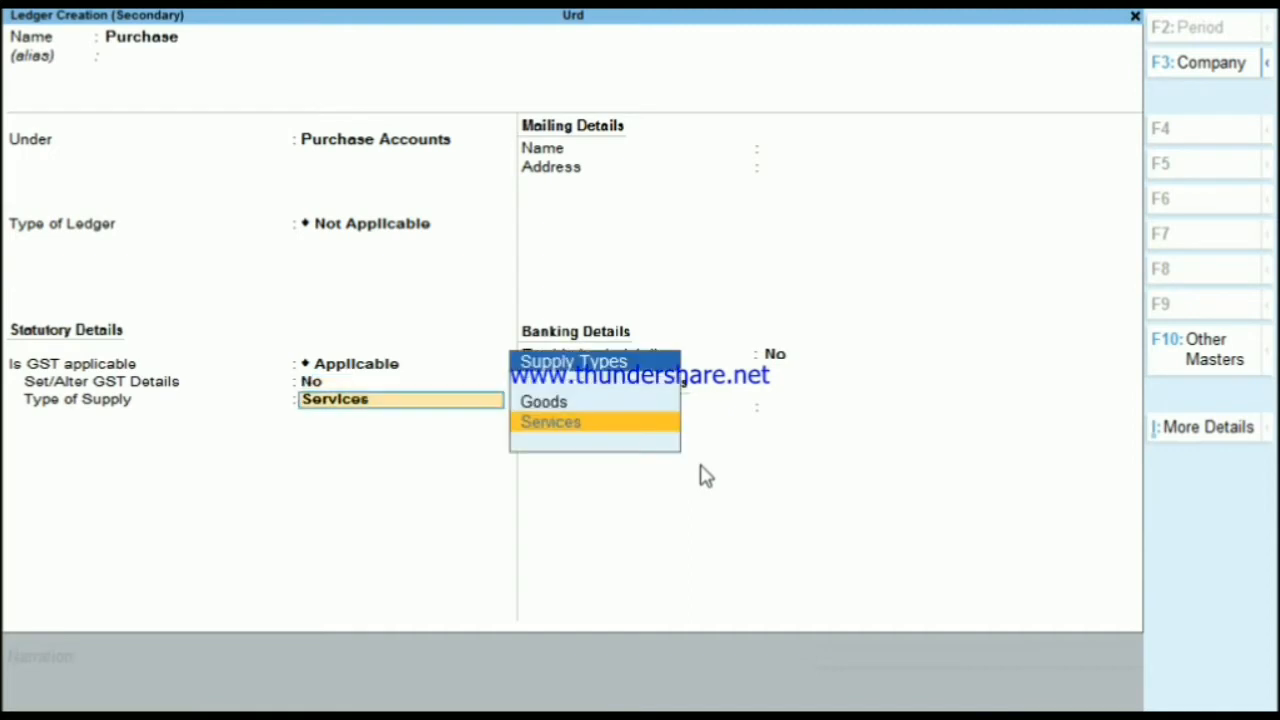
key("Up")
key("Return")
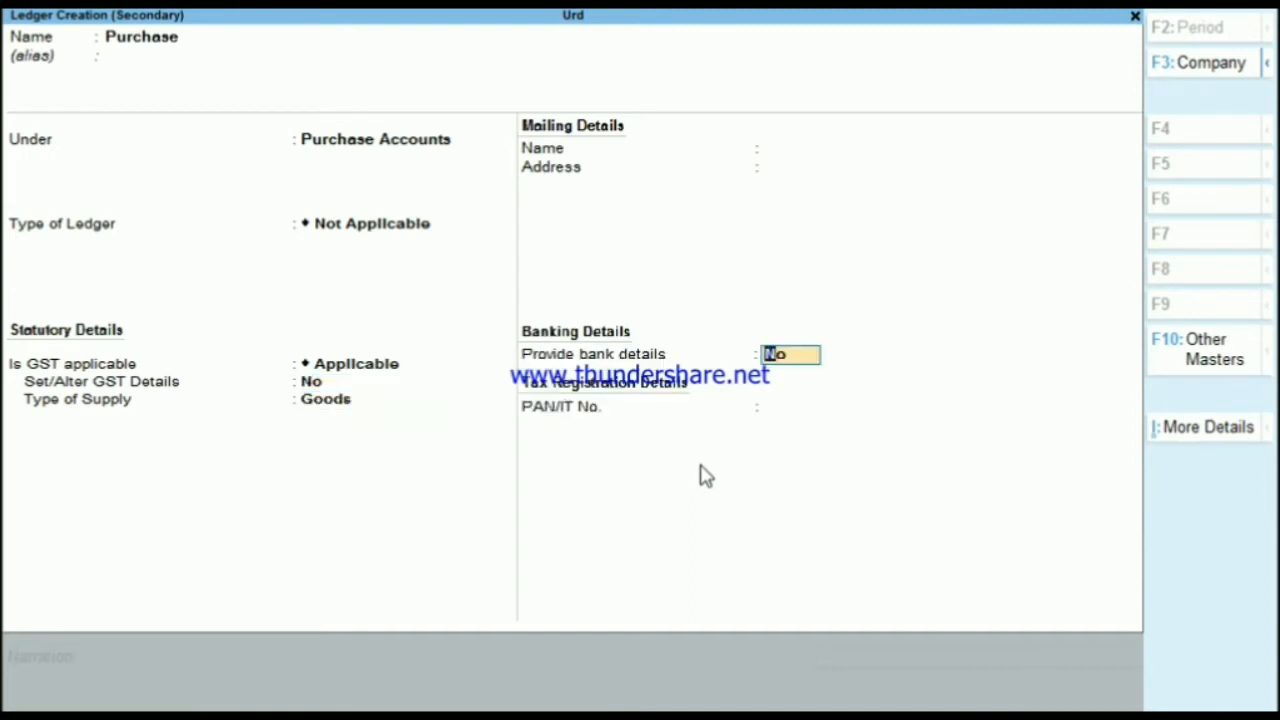
key("Return")
key("Return")
key("Return")
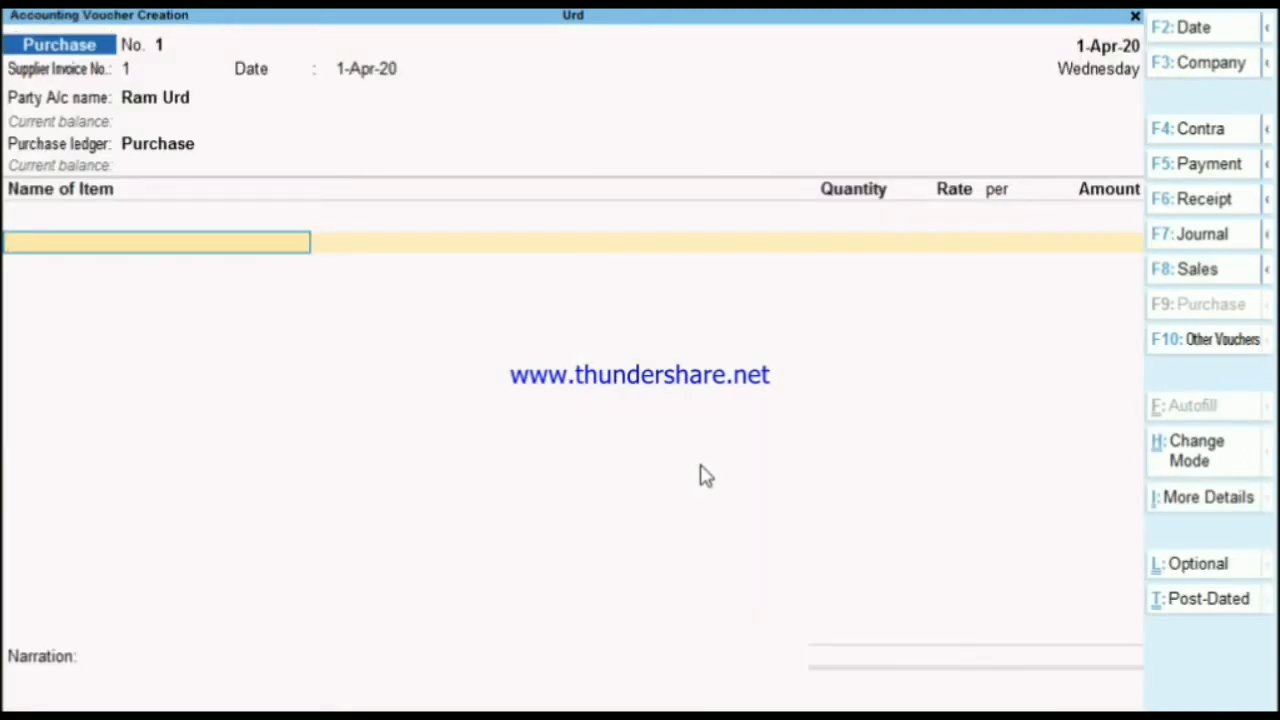
Step: Review the purchase voucher's configuration options without changing any of them
key("alt")
key("F12")
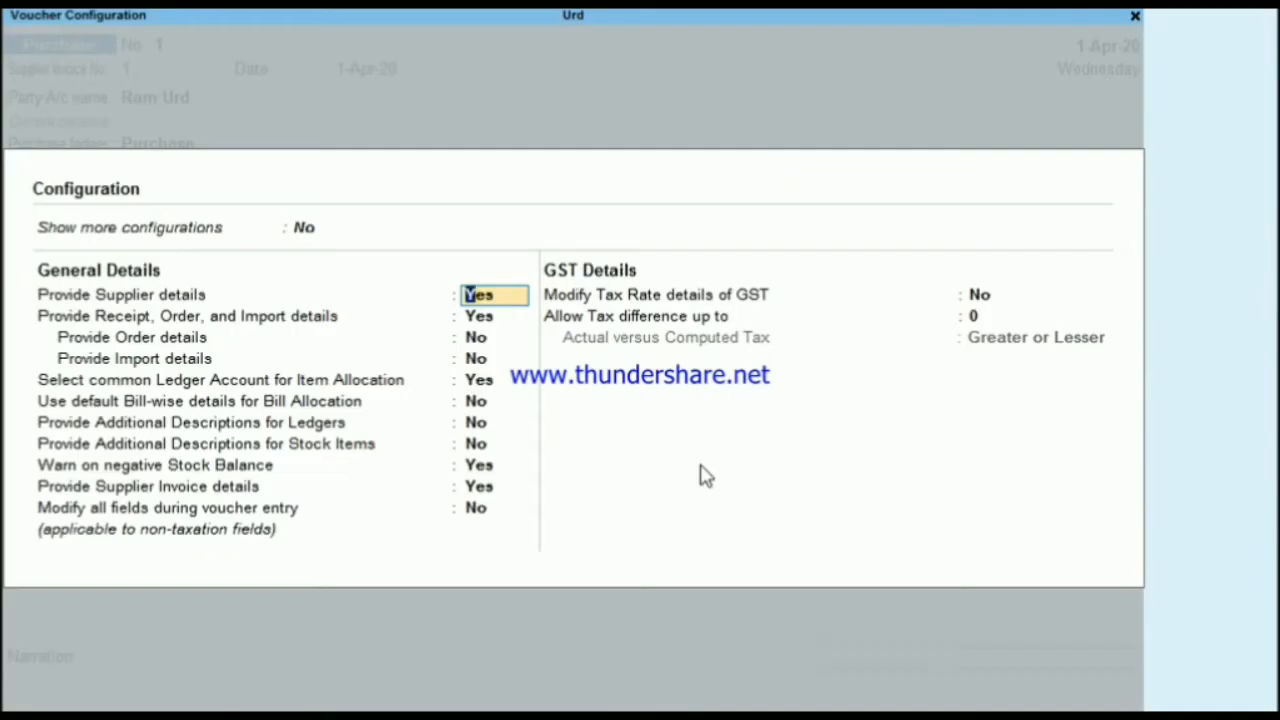
key("Return")
key("Return")
key("Return")
key("Return")
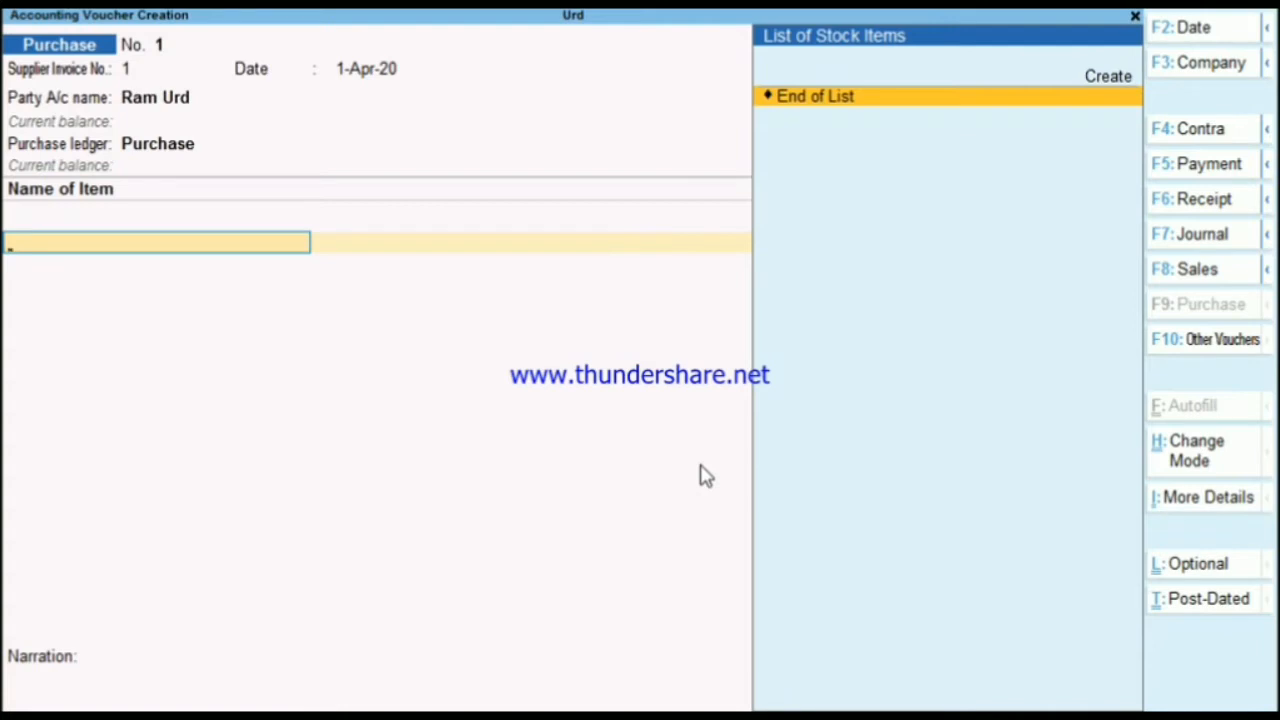
Step: Start a new stock item named T=shirt under Primary, without an alias
key("alt+c")
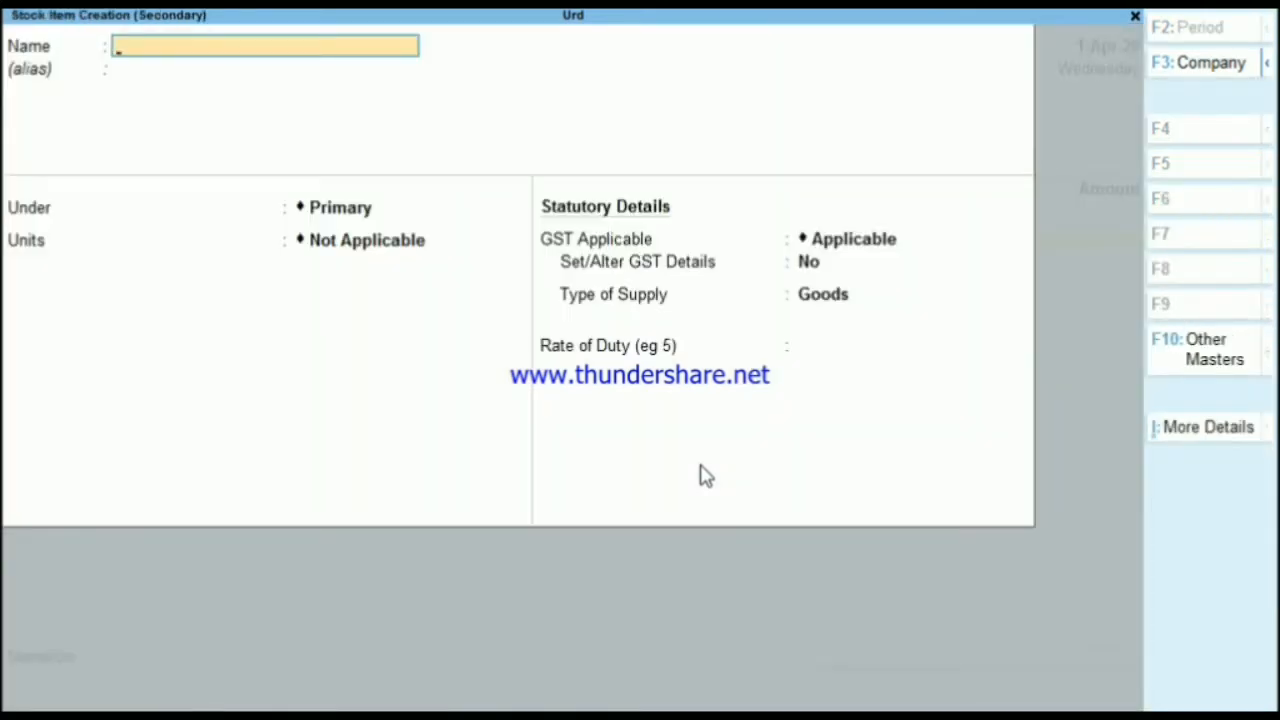
type("T=shirt")
key("Return")
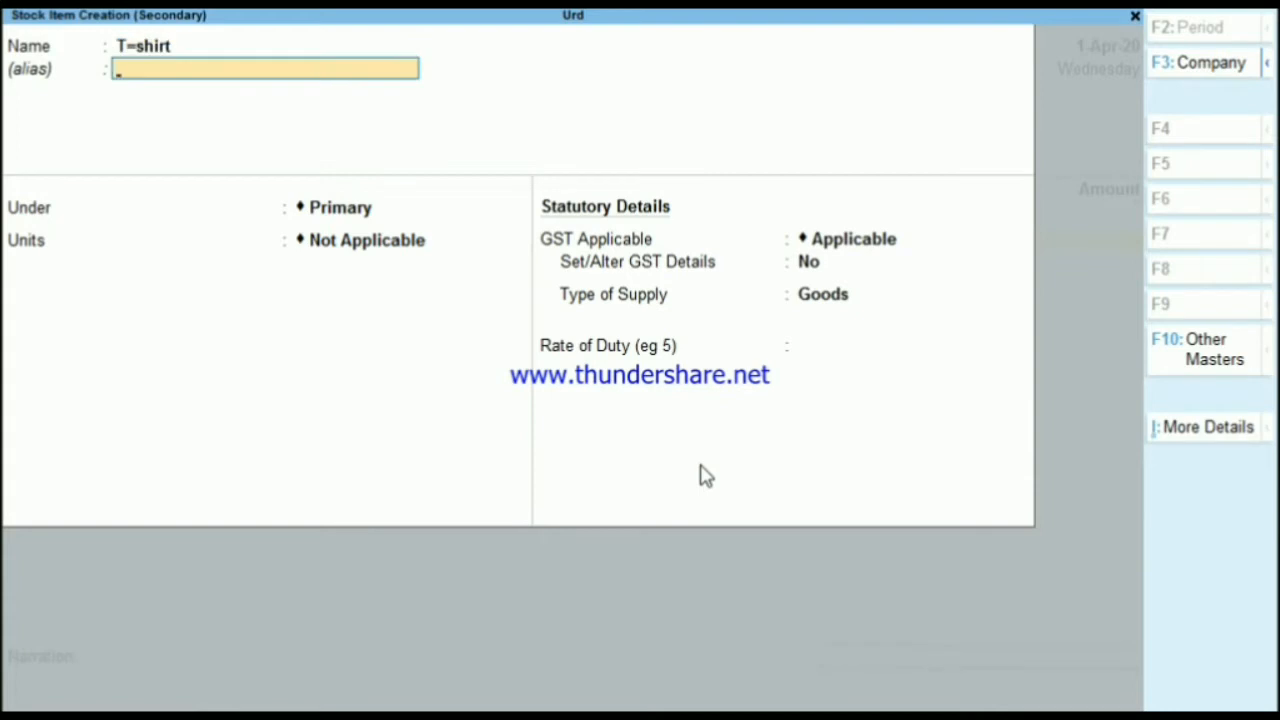
key("Return")
key("Return")
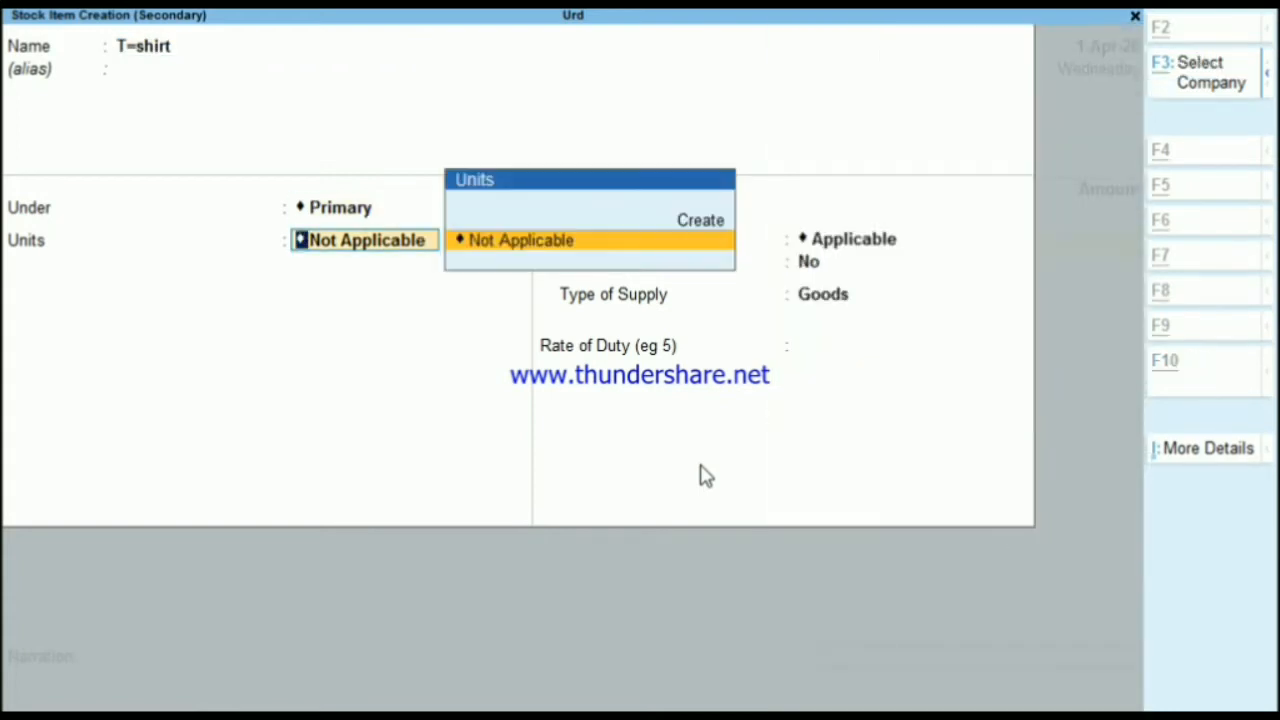
Step: Create and assign a simple unit with symbol pic, formal name Pices, UQC PCS-PIECES and 0 decimal places
key("alt+c")
type("pic")
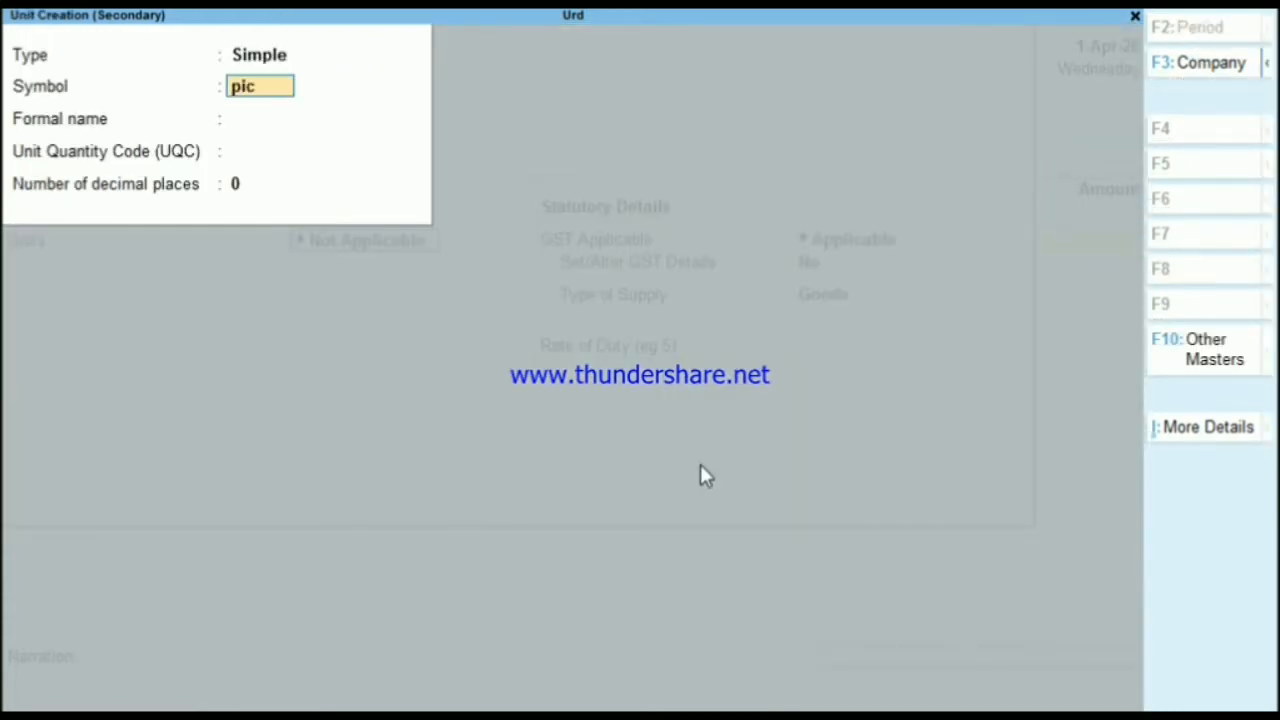
key("Return")
type("Pices")
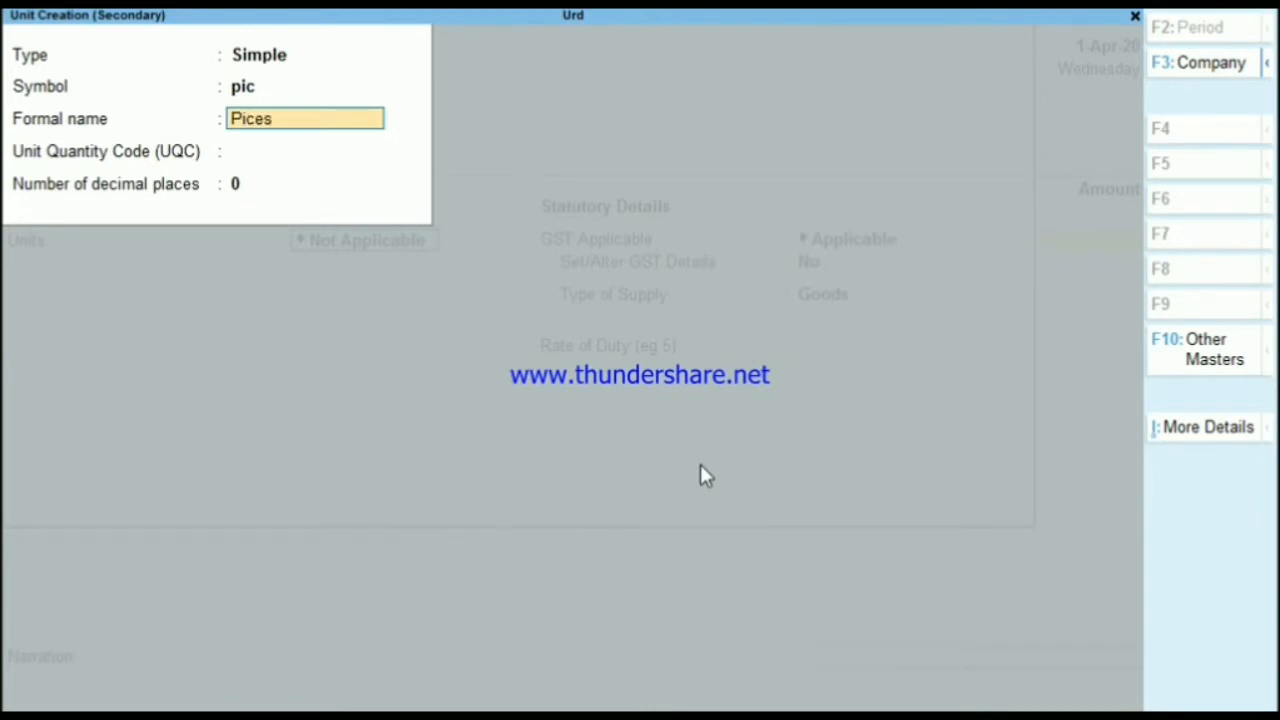
key("Return")
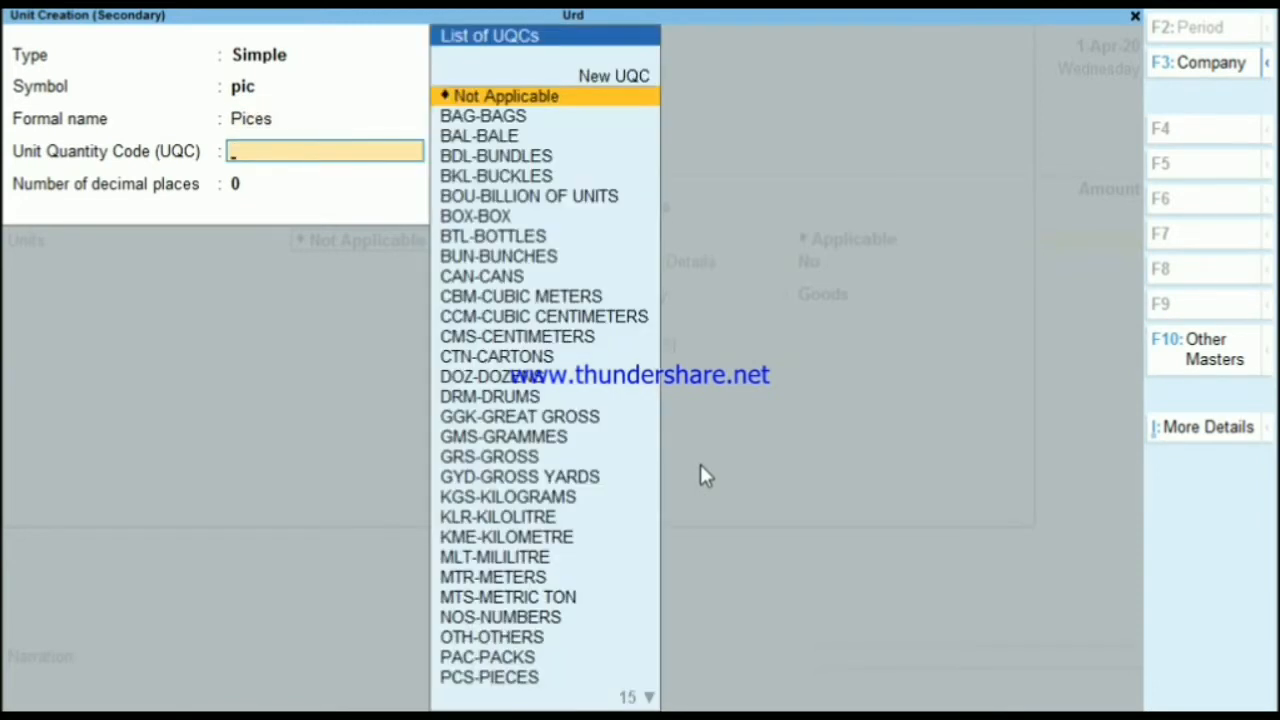
type("pi")
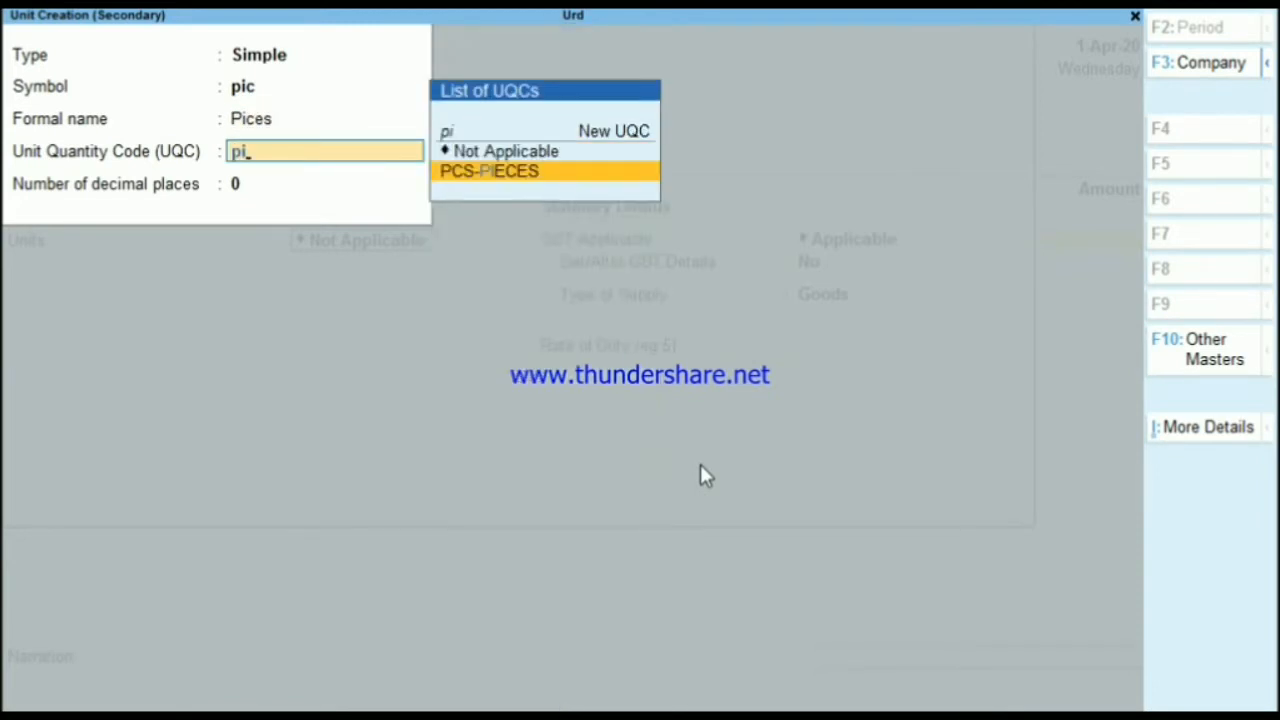
key("Return")
key("Return")
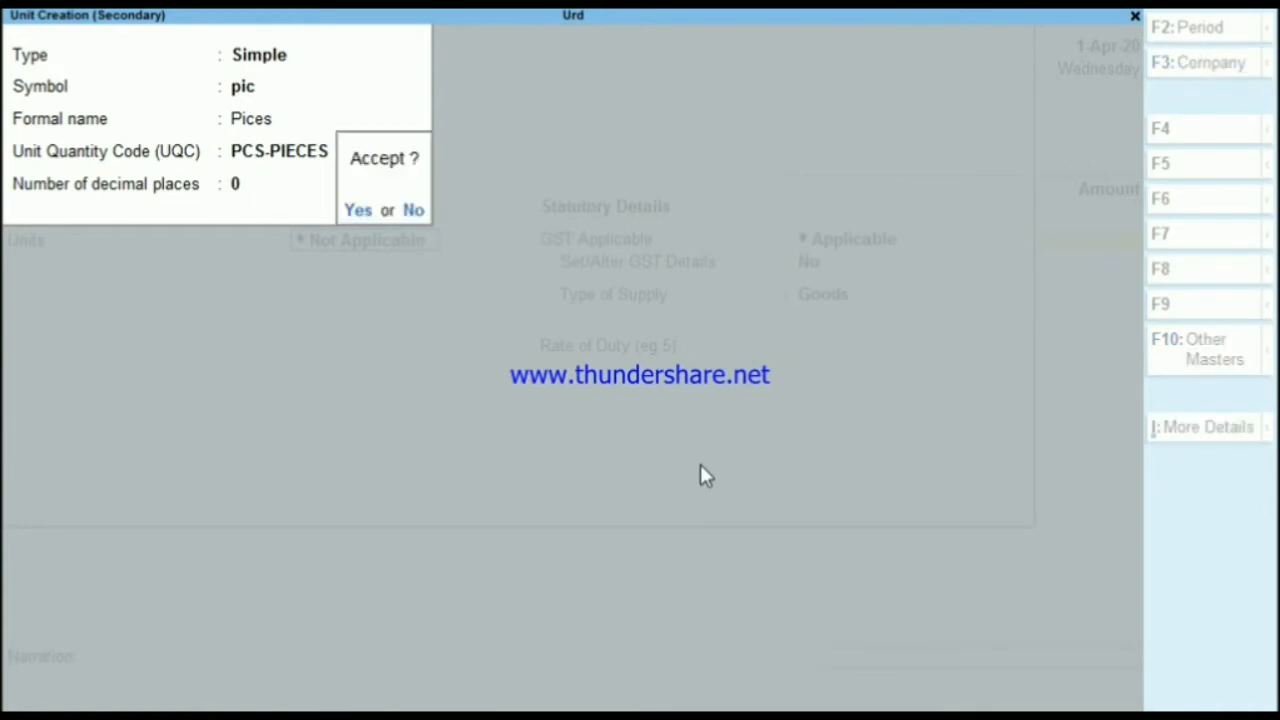
key("Return")
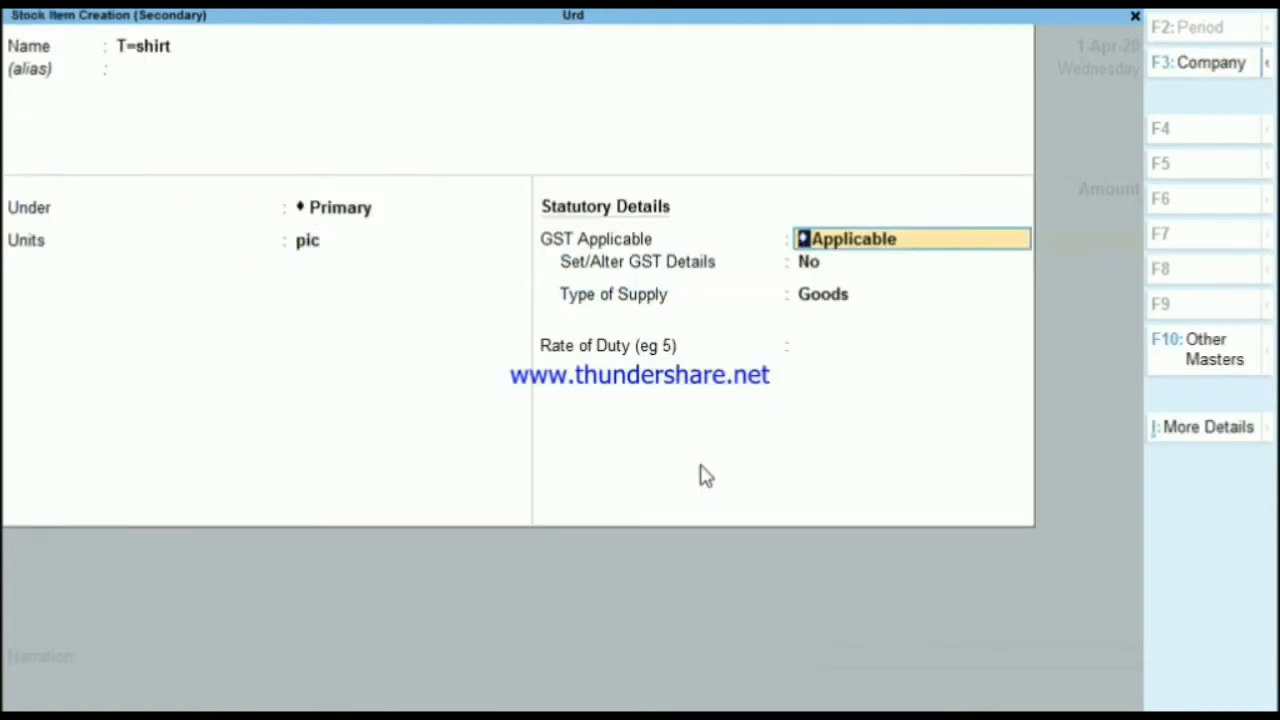
Step: Keep GST applicable for the T=shirt item, enable its GST details and keep the calculation type On Value
key("Return")
type("y")
key("Return")
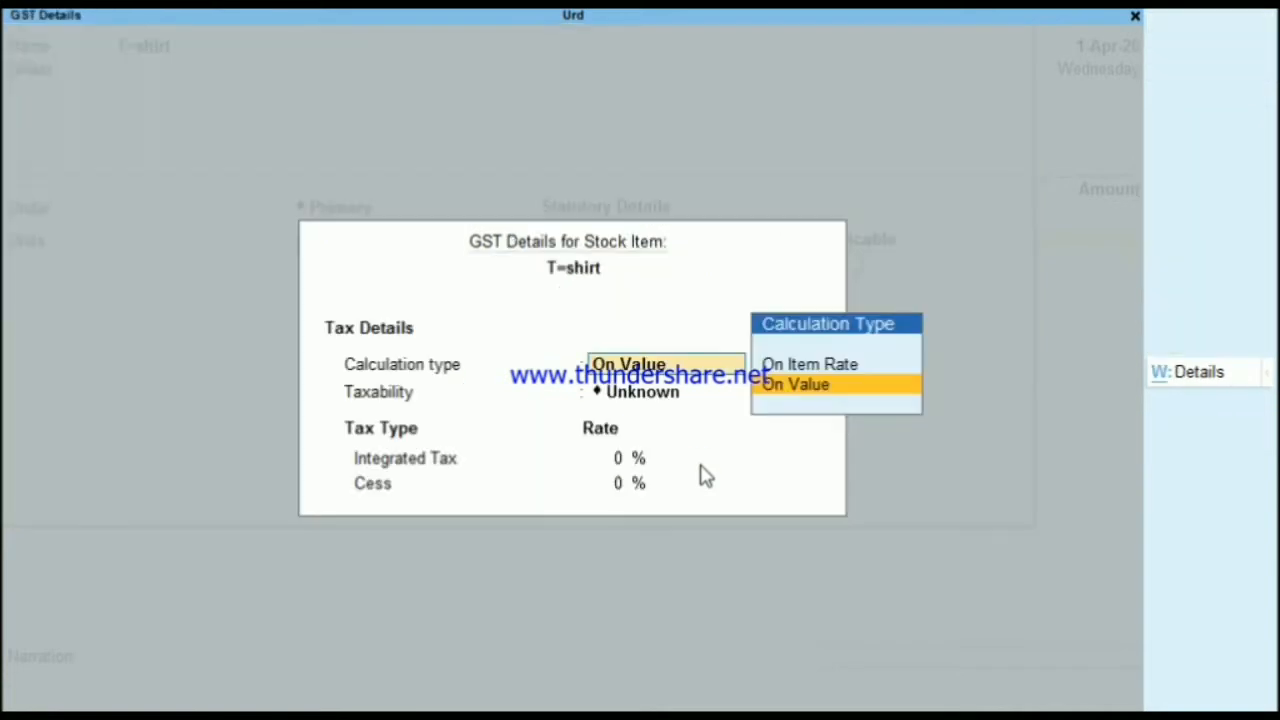
key("Return")
key("Return")
key("BackSpace")
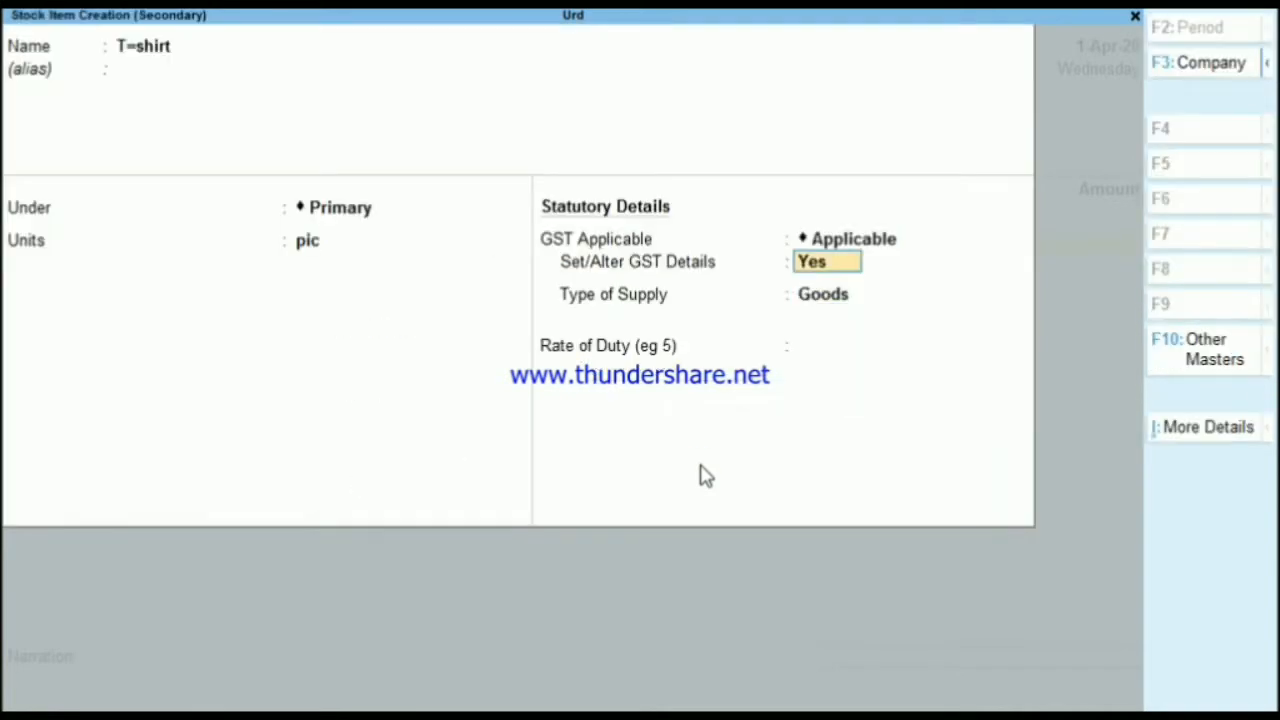
key("Return")
key("Return")
Step: Make the T=shirt item Taxable at 18% integrated tax and 0% cess, and save it as Goods without a duty rate
key("Down")
key("Down")
key("Down")
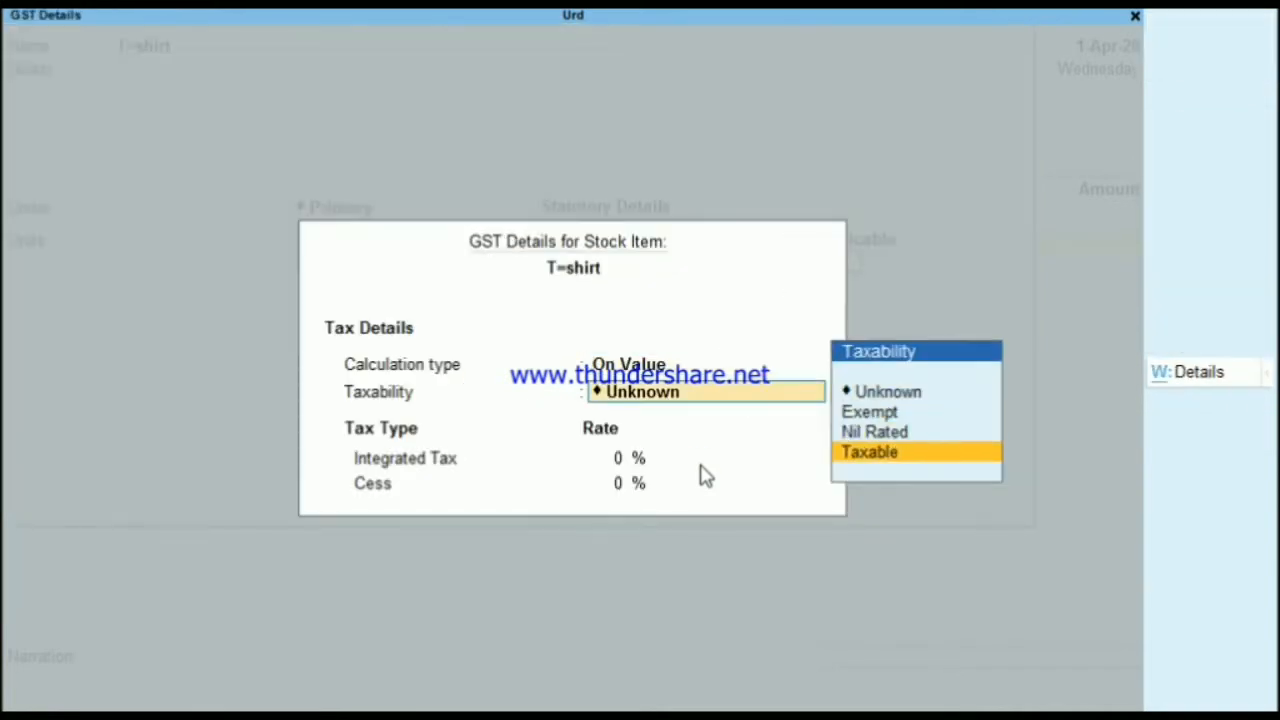
key("Return")
type("18")
key("Return")
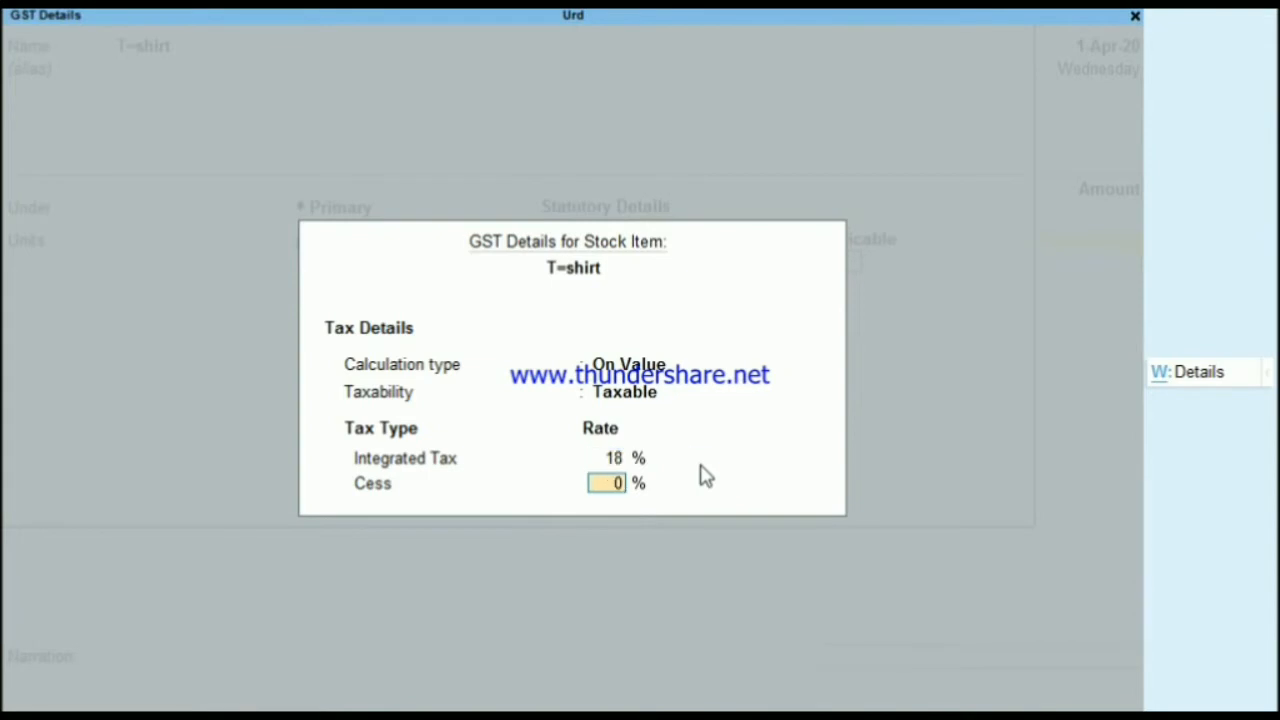
key("Return")
key("Return")
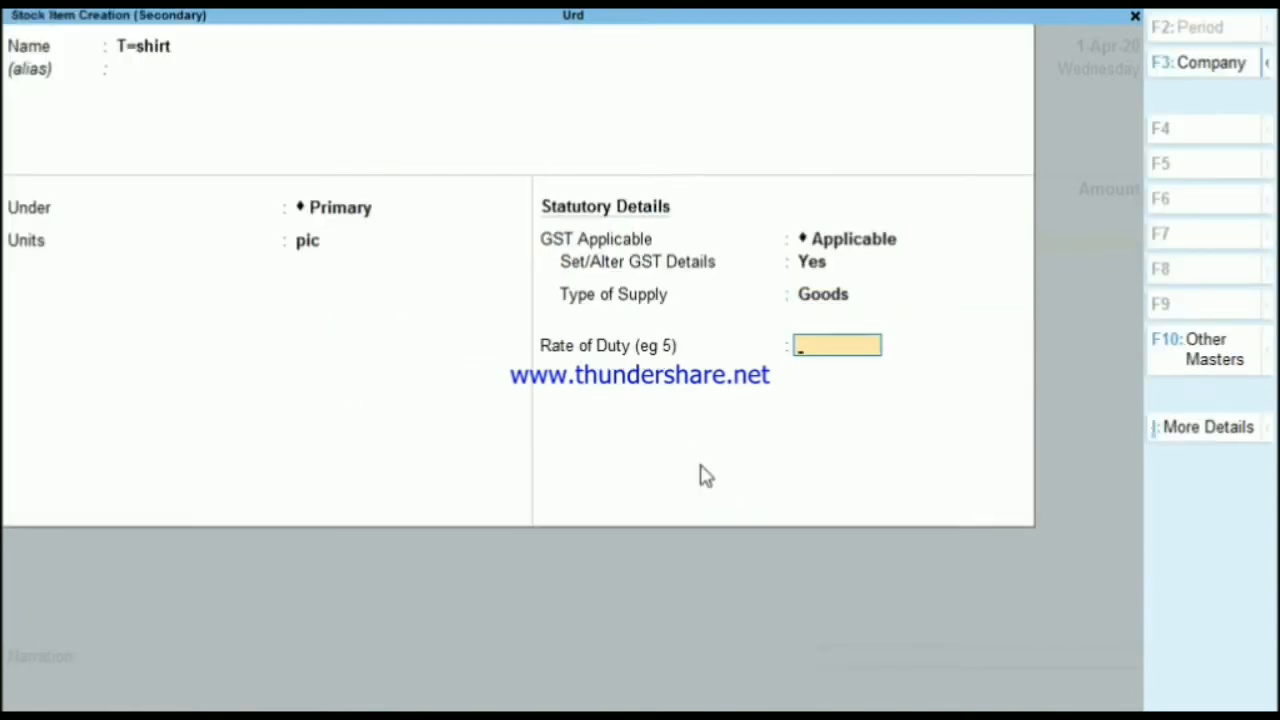
key("Return")
key("Return")
Step: Enter the T=shirt line in the purchase voucher with a quantity of 25 pic at a rate of 400 per pic
key("Return")
type("25")
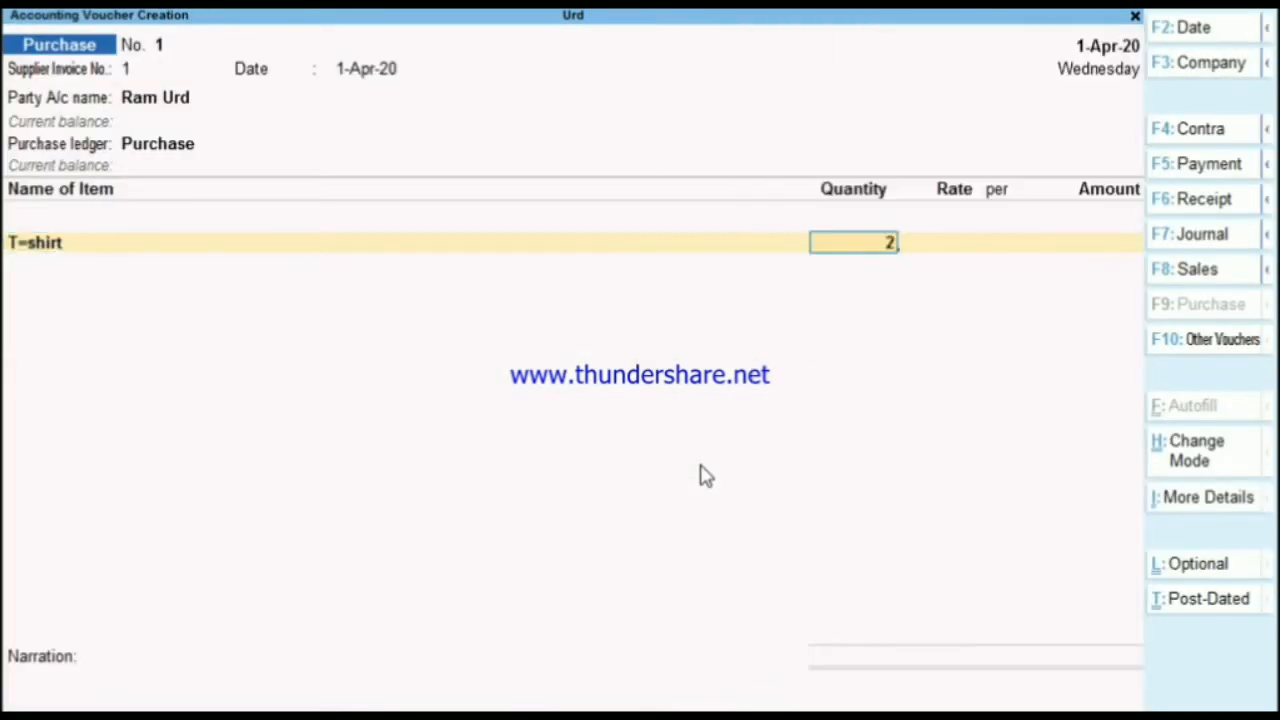
key("Return")
type("4")
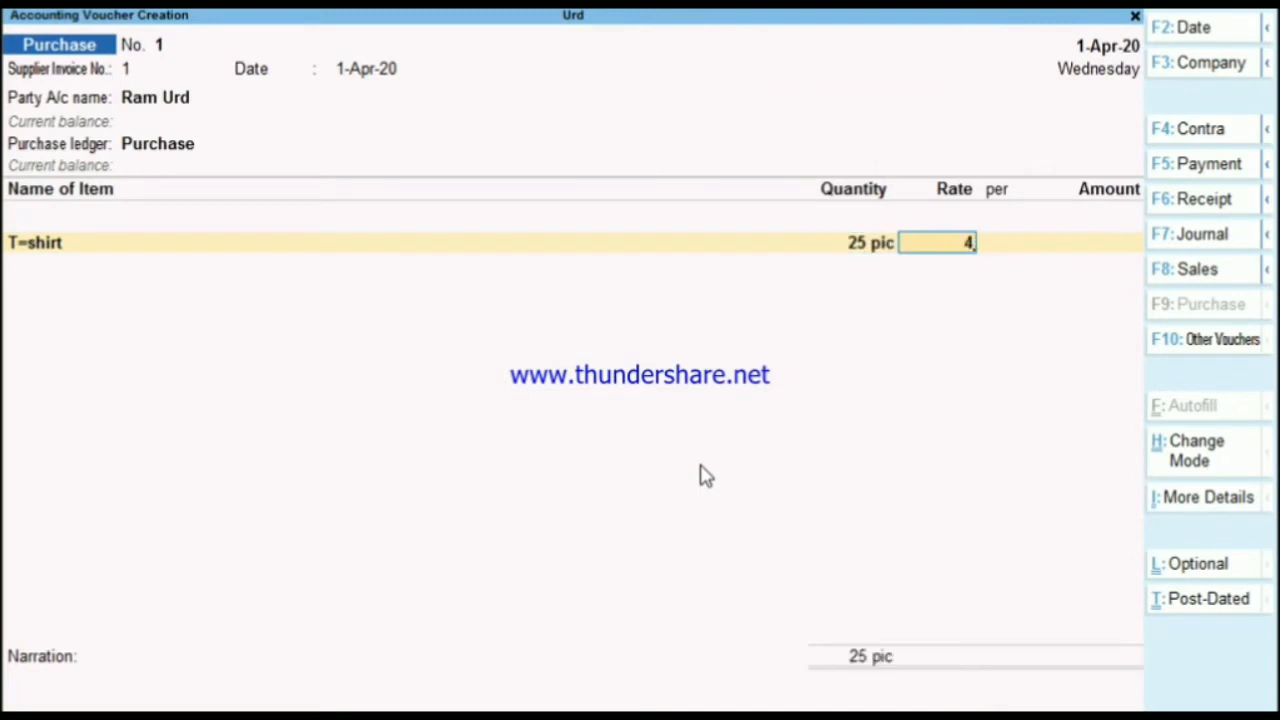
type("00")
key("Return")
key("Return")
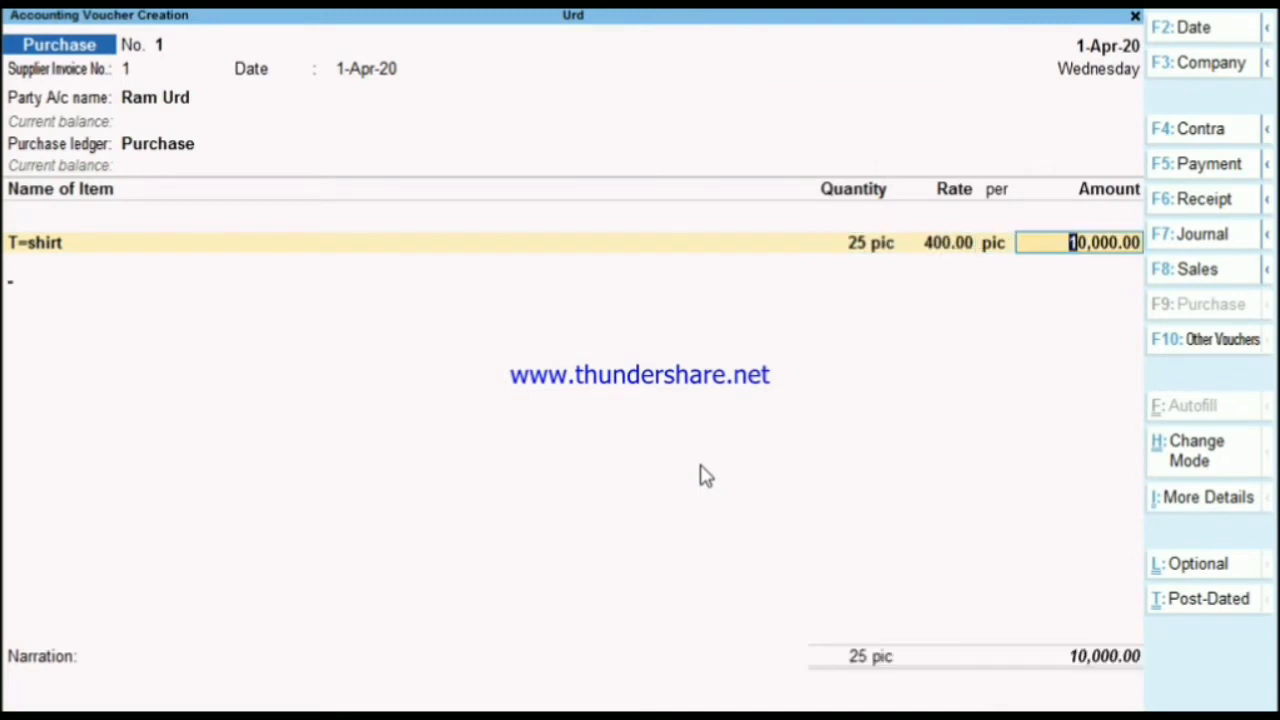
key("Return")
key("Return")
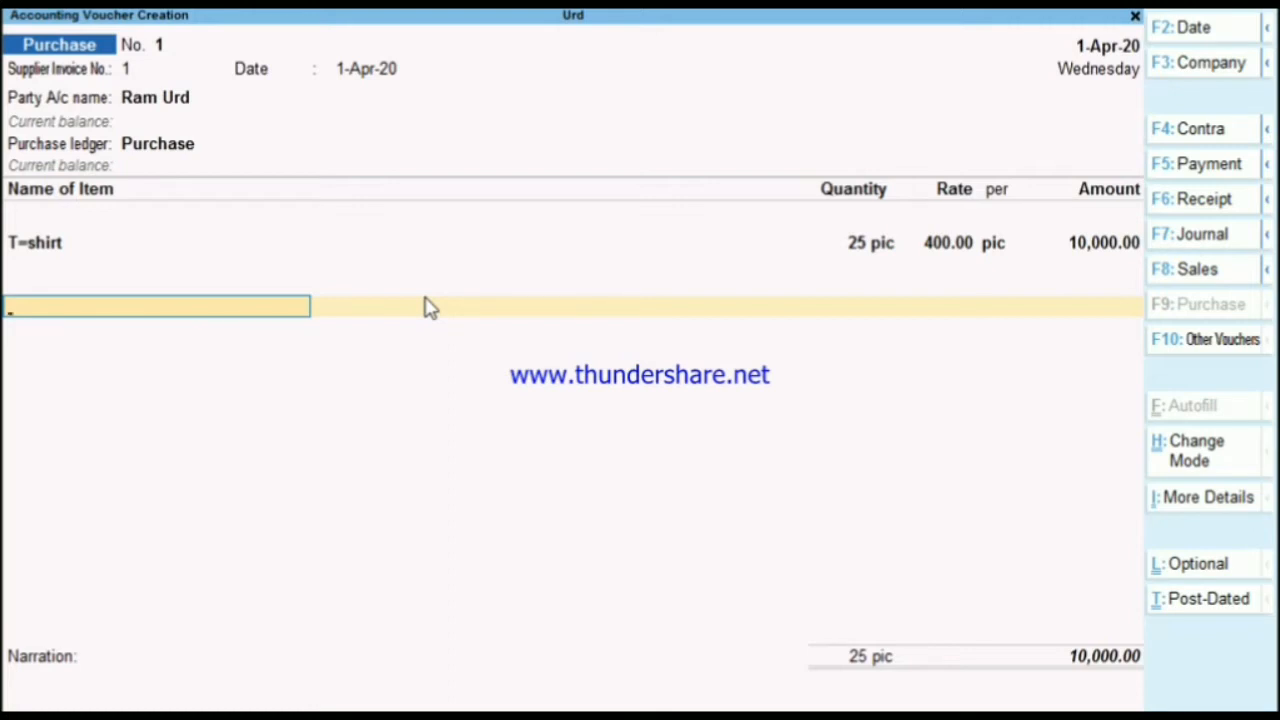
Step: Finish the voucher with bill reference New Ref 1, no due date and no narration, and save the purchase
key("Return")
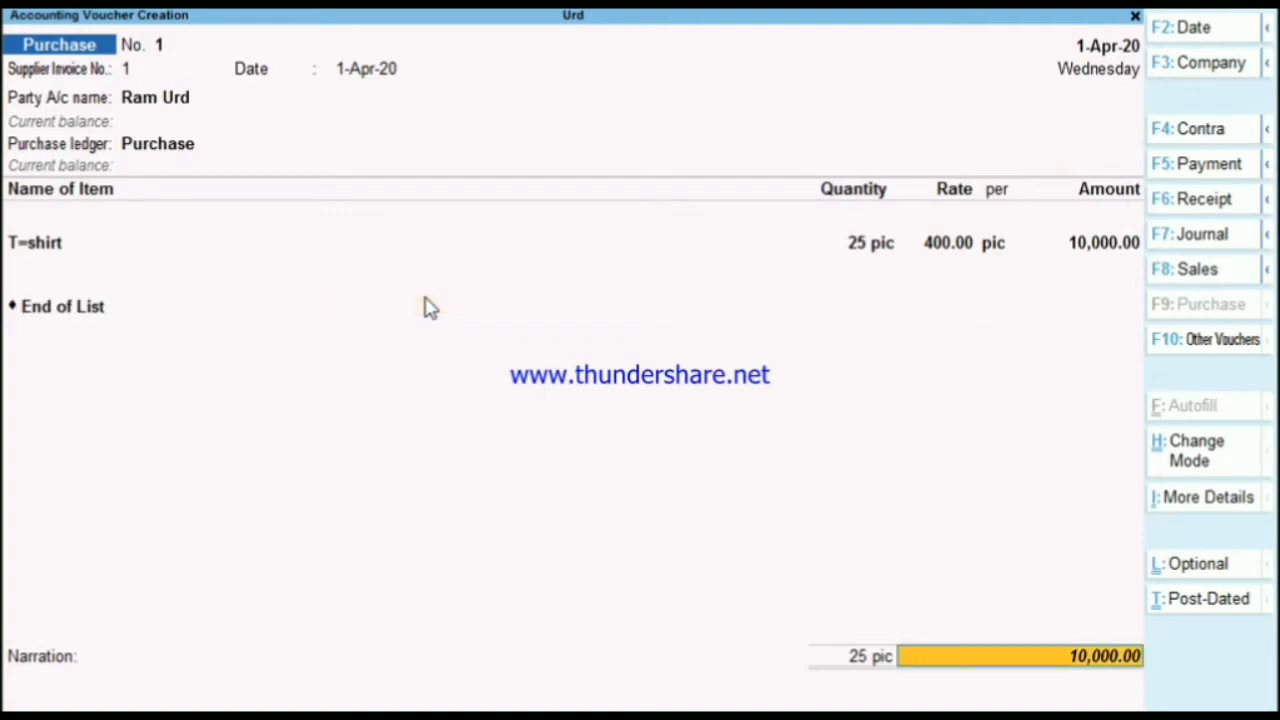
key("Return")
key("Return")
key("Return")
key("Return")
key("Return")
key("Return")
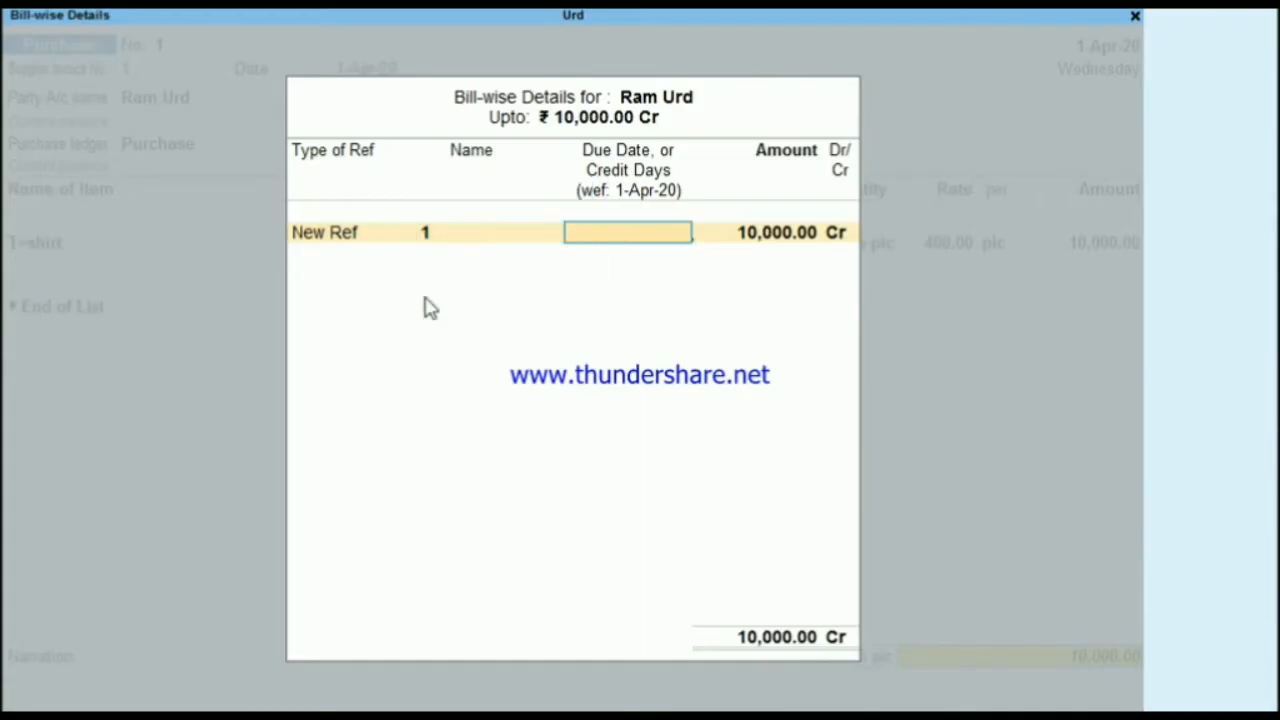
key("Return")
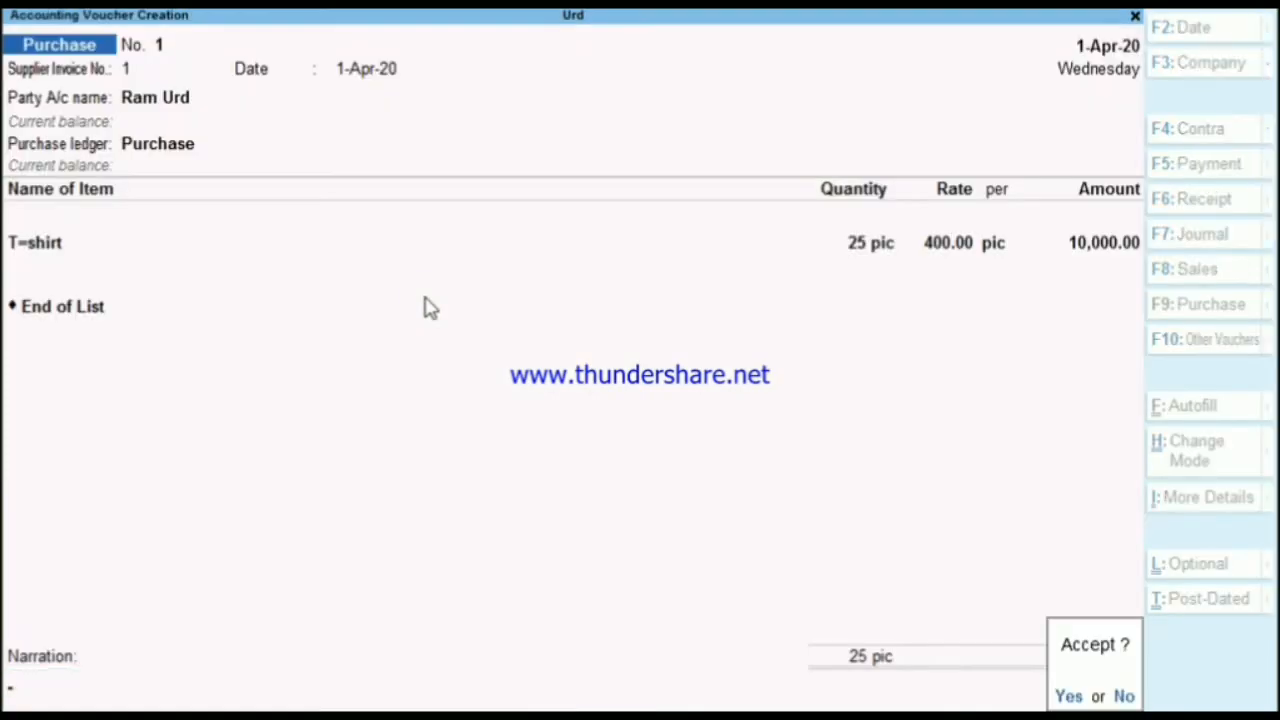
key("Return")
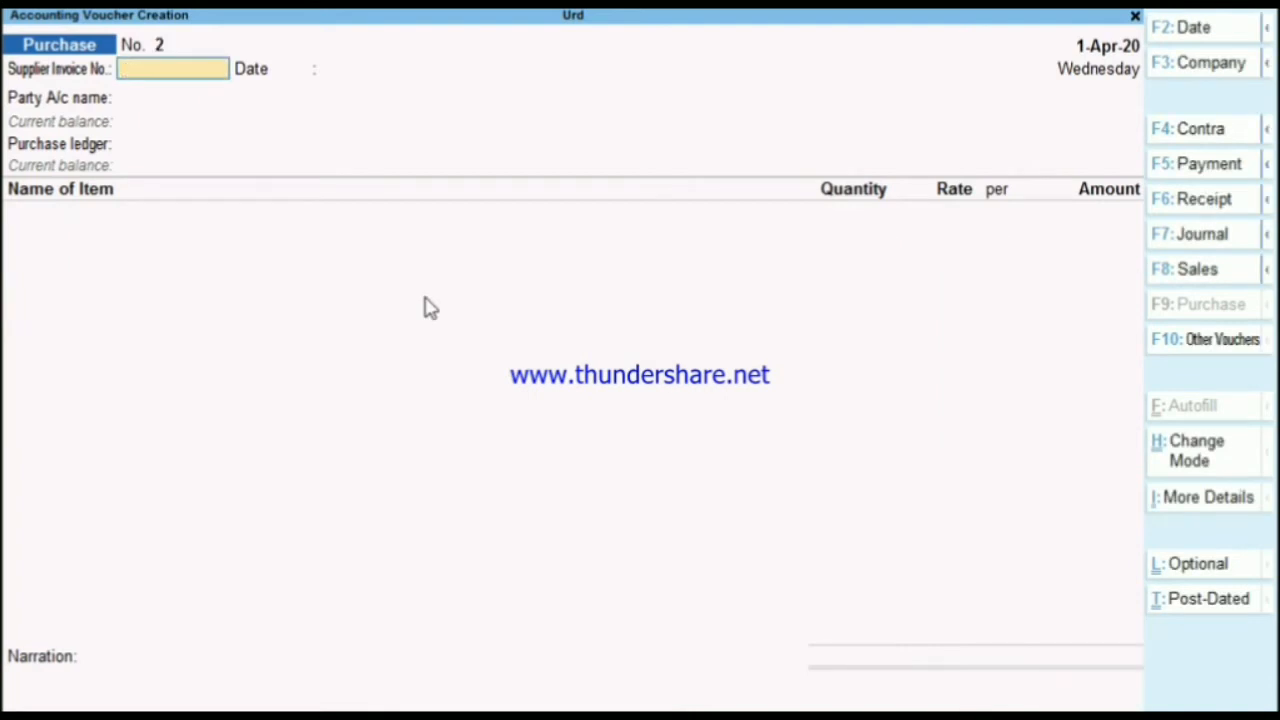
Step: Leave voucher entry and examine the current liabilities and closing stock in the Balance Sheet
key("Escape")
key("Down")
key("Down")
key("Down")
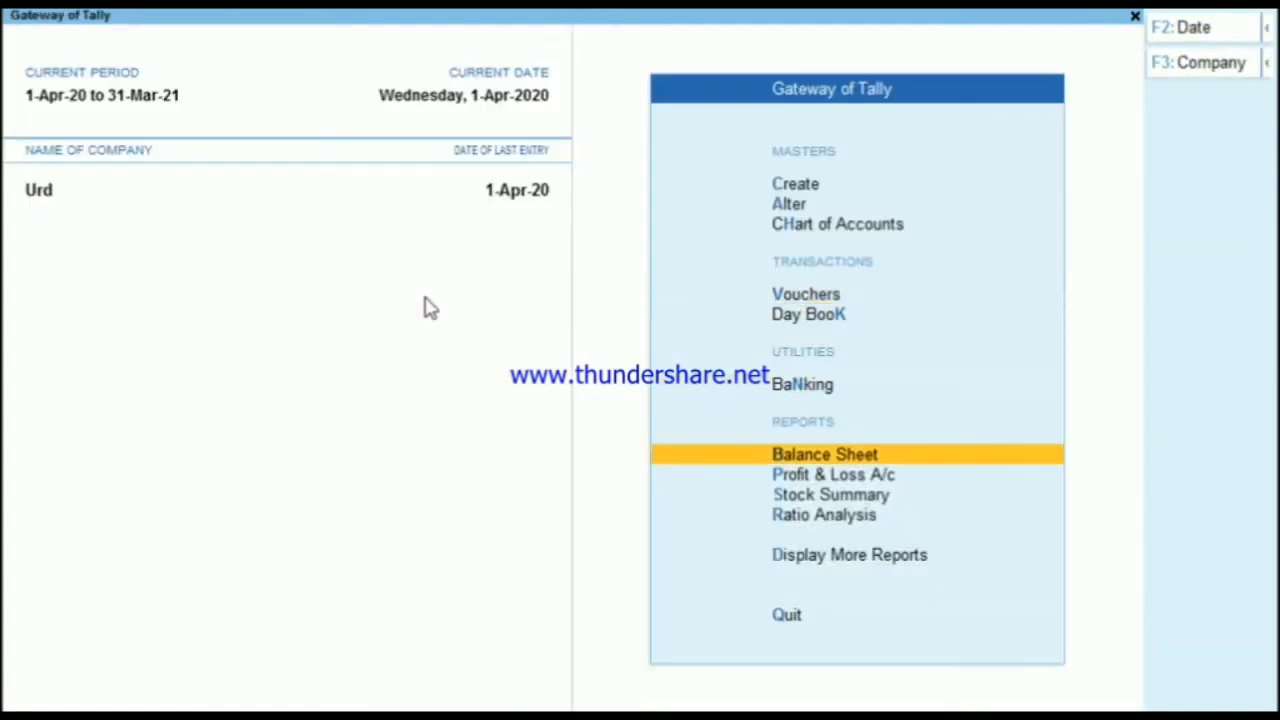
key("Return")
key("Down")
key("Down")
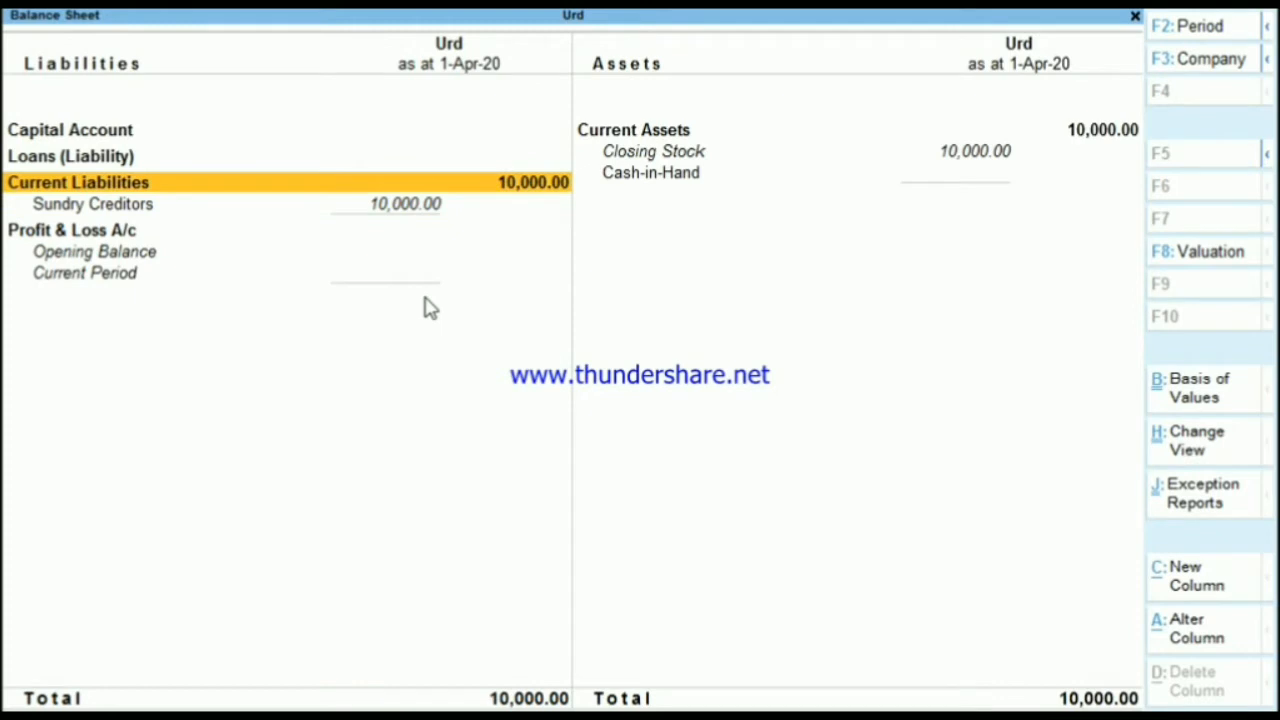
key("Down")
key("Right")
key("Up")
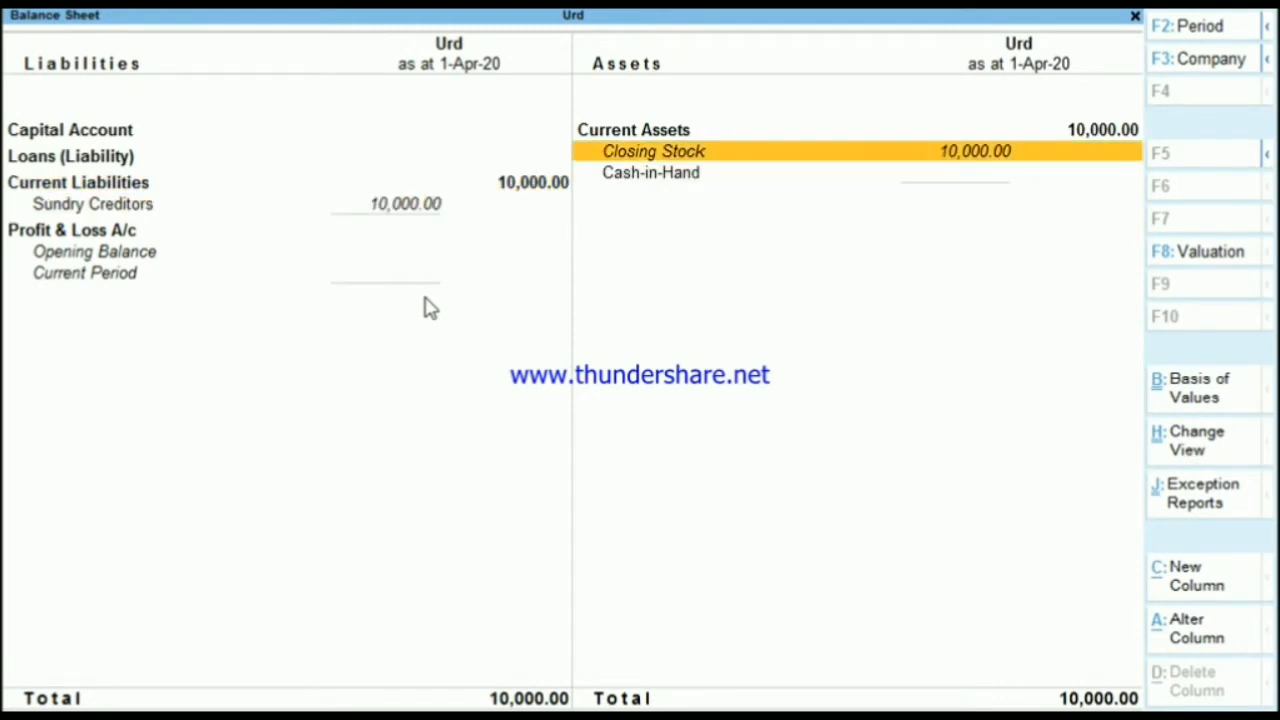
key("Down")
key("Up")
key("Escape")
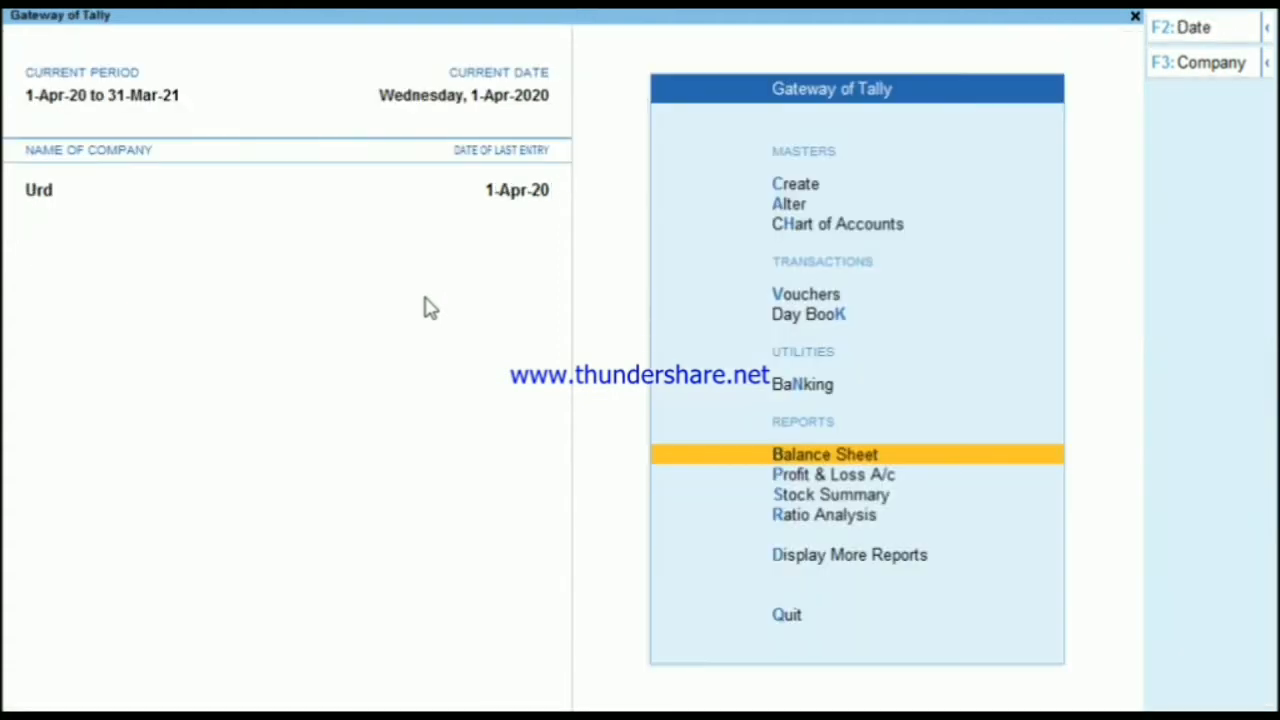
Step: Open the GSTR-2 return from the GST reports under Display More Reports
key("Down")
key("Down")
key("Down")
key("Down")
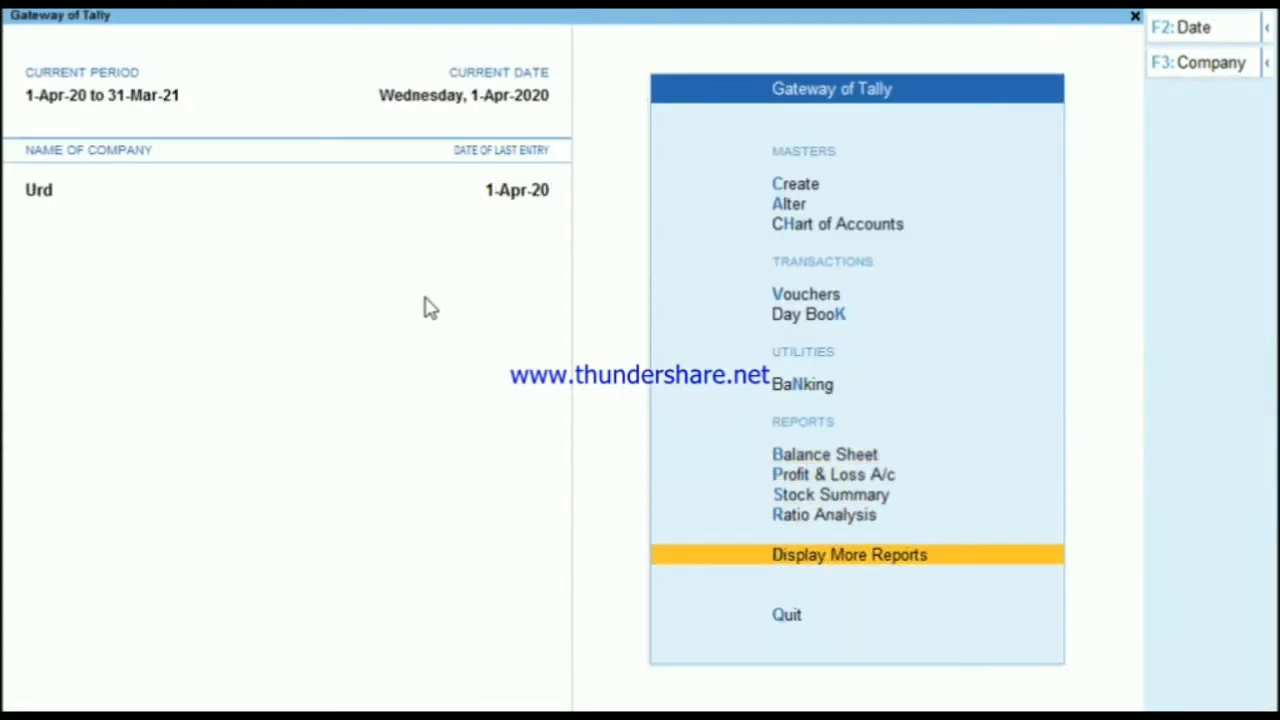
key("Return")
key("Down")
key("Down")
key("Down")
key("Down")
key("Down")
key("Down")
key("Down")
key("Down")
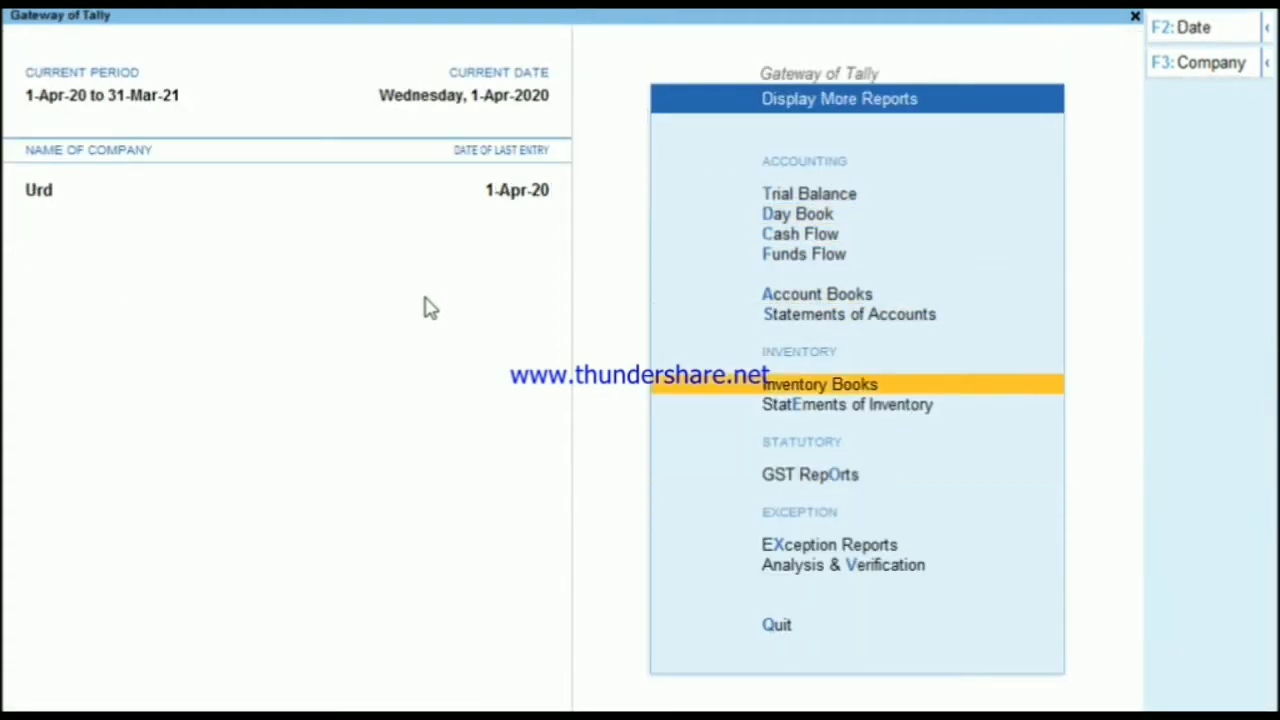
key("Return")
key("Down")
key("Return")
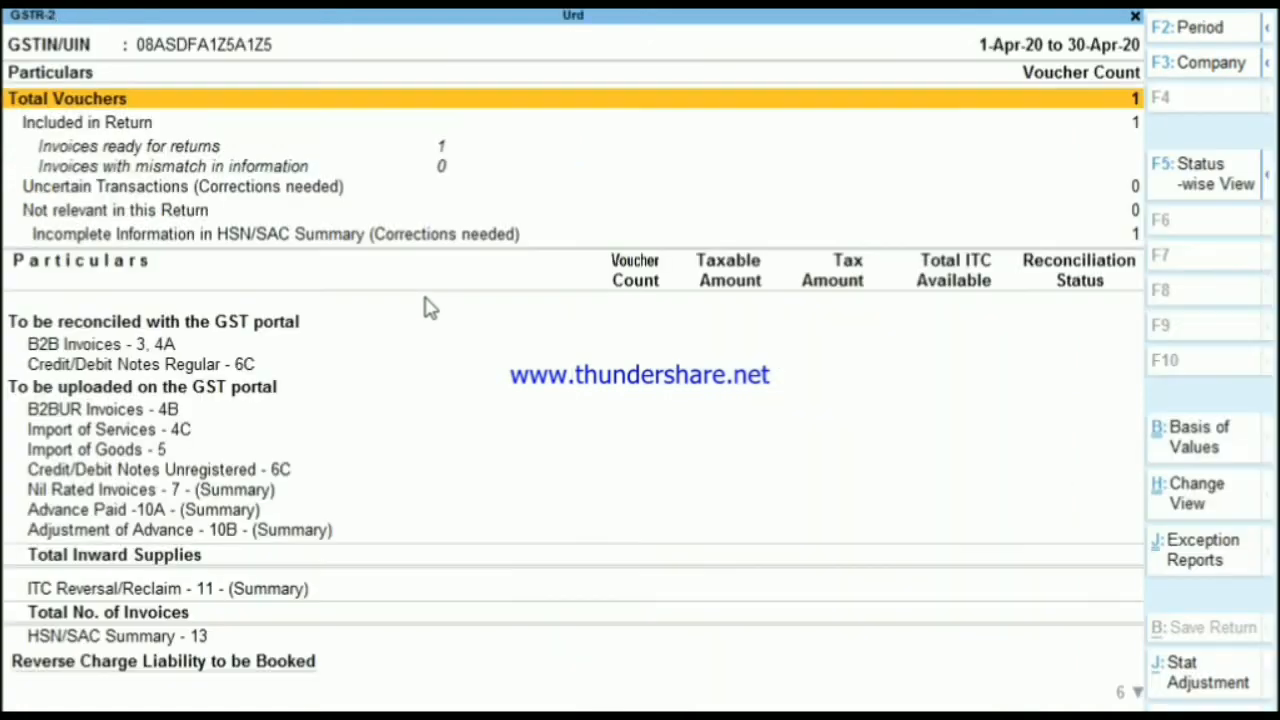
Step: Open the URD Purchases entry under Reverse Charge Liability to be Booked in GSTR-2
key("Down")
key("Down")
key("Down")
key("Down")
key("Down")
key("Down")
key("Down")
key("Down")
key("Down")
key("Down")
key("Down")
key("Down")
key("Down")
key("Down")
key("Down")
key("Down")
key("Down")
key("Down")
key("Down")
key("Down")
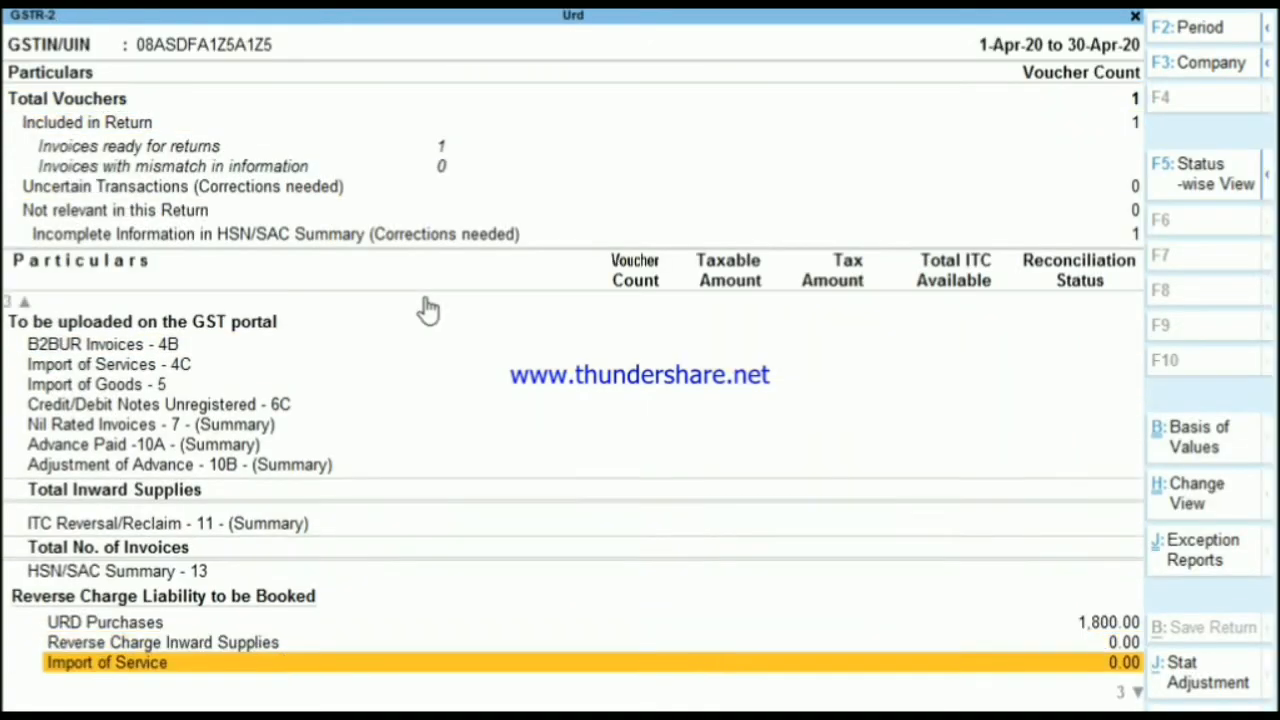
key("Up")
key("Up")
key("Up")
key("Up")
key("Return")
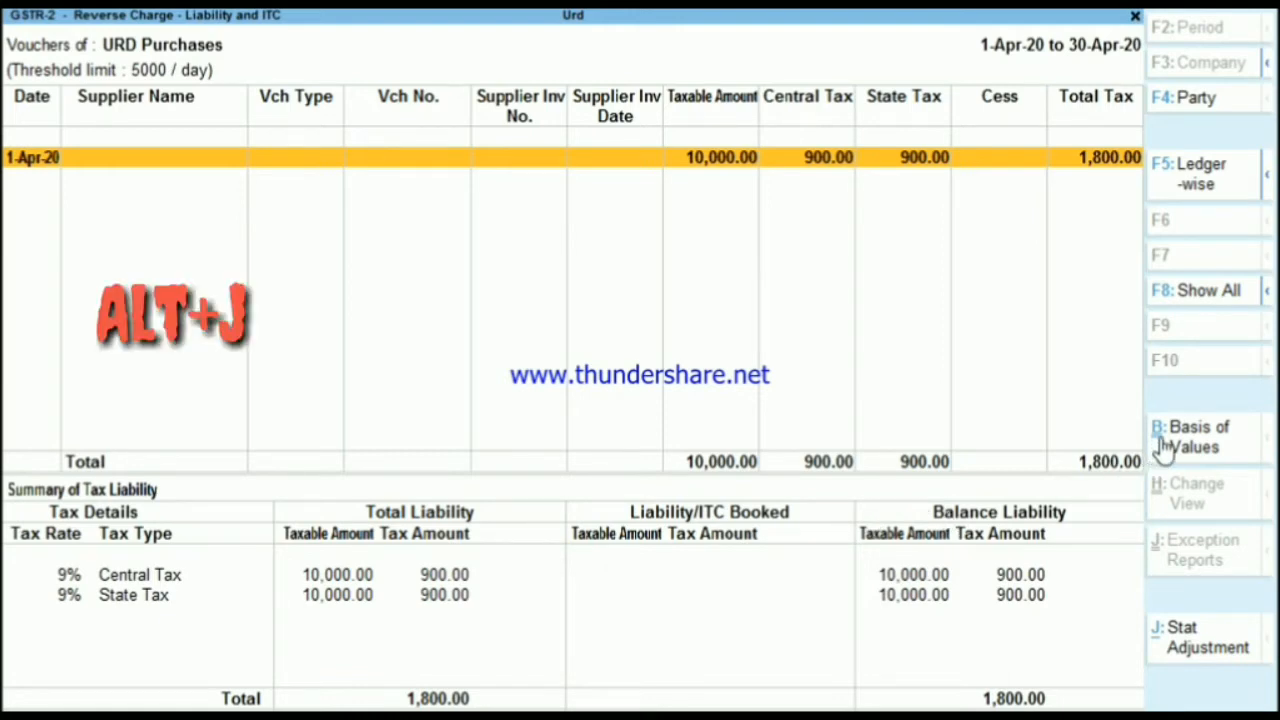
Step: Start a GST stat adjustment for Increase of Tax Liability & Input Tax Credit, with Purchase from Unregistered dealer as additional details
key("alt")
key("alt+j")
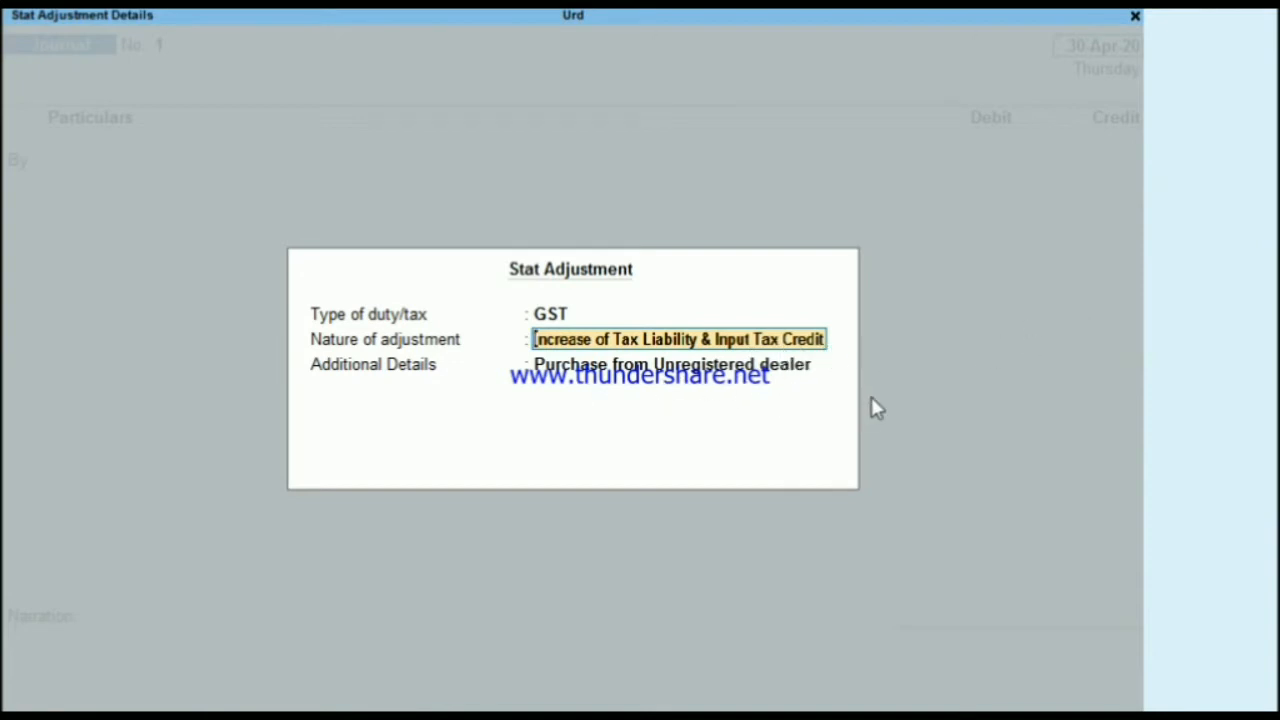
key("ctrl+a")
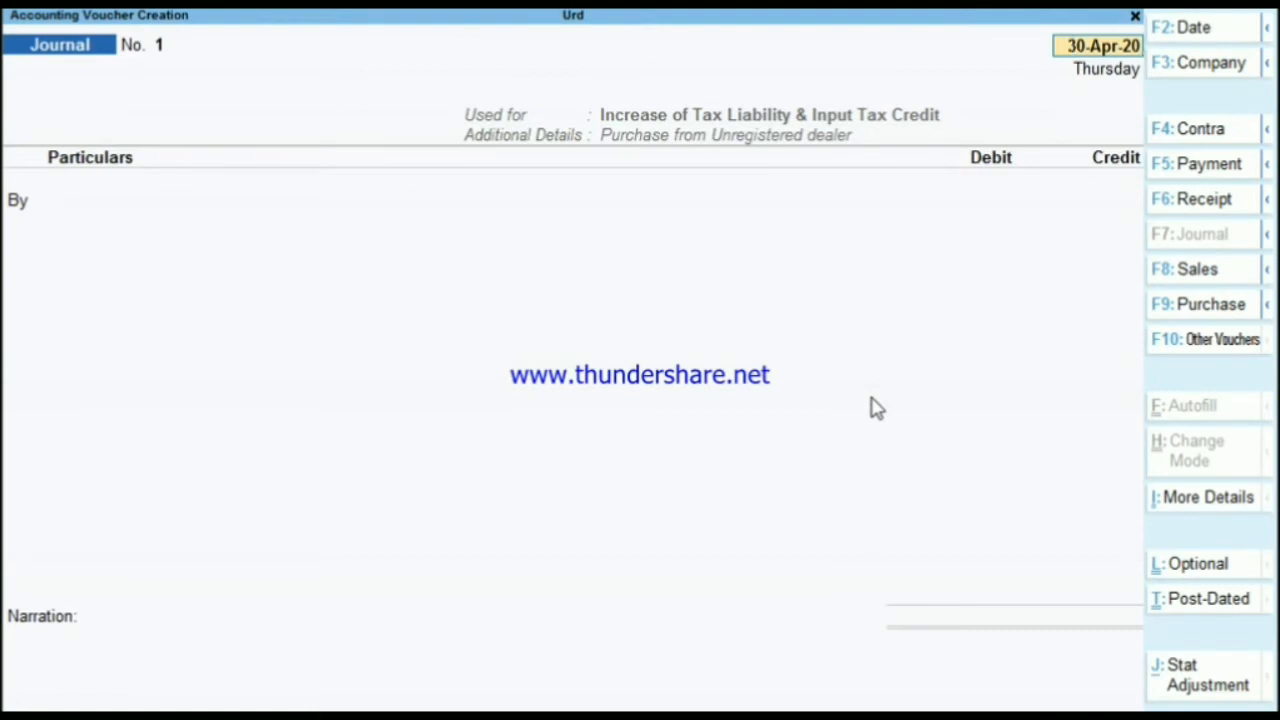
Step: Set the adjustment journal's date to 1-4
type("1-4")
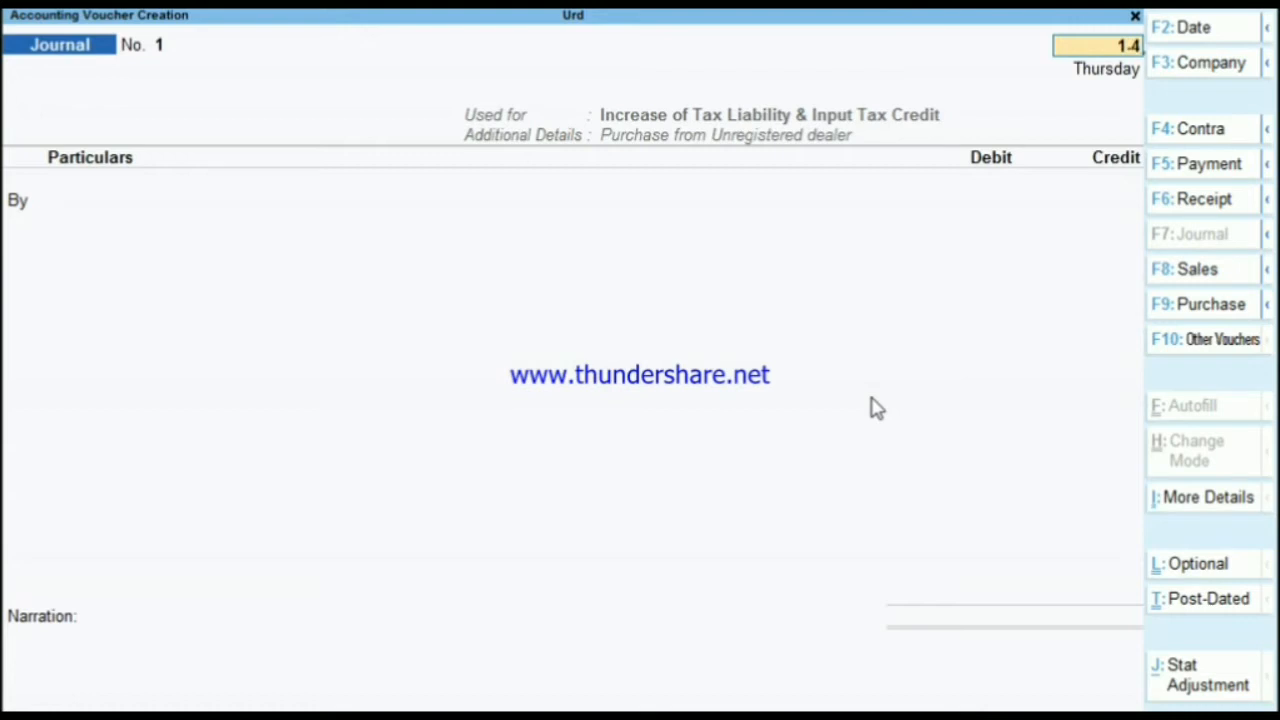
type("7")
key("BackSpace")
key("Return")
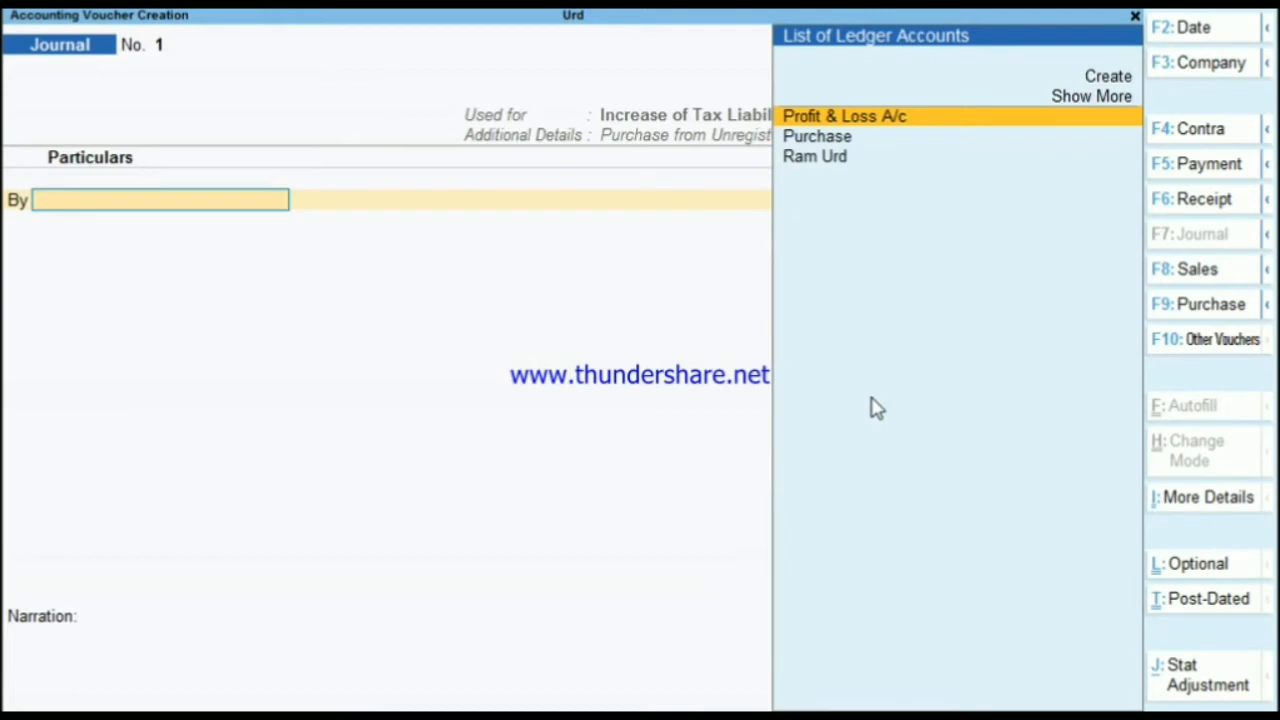
Step: Start a new ledger for the journal's debit line and name it Tax on Reverse Charges
key("alt")
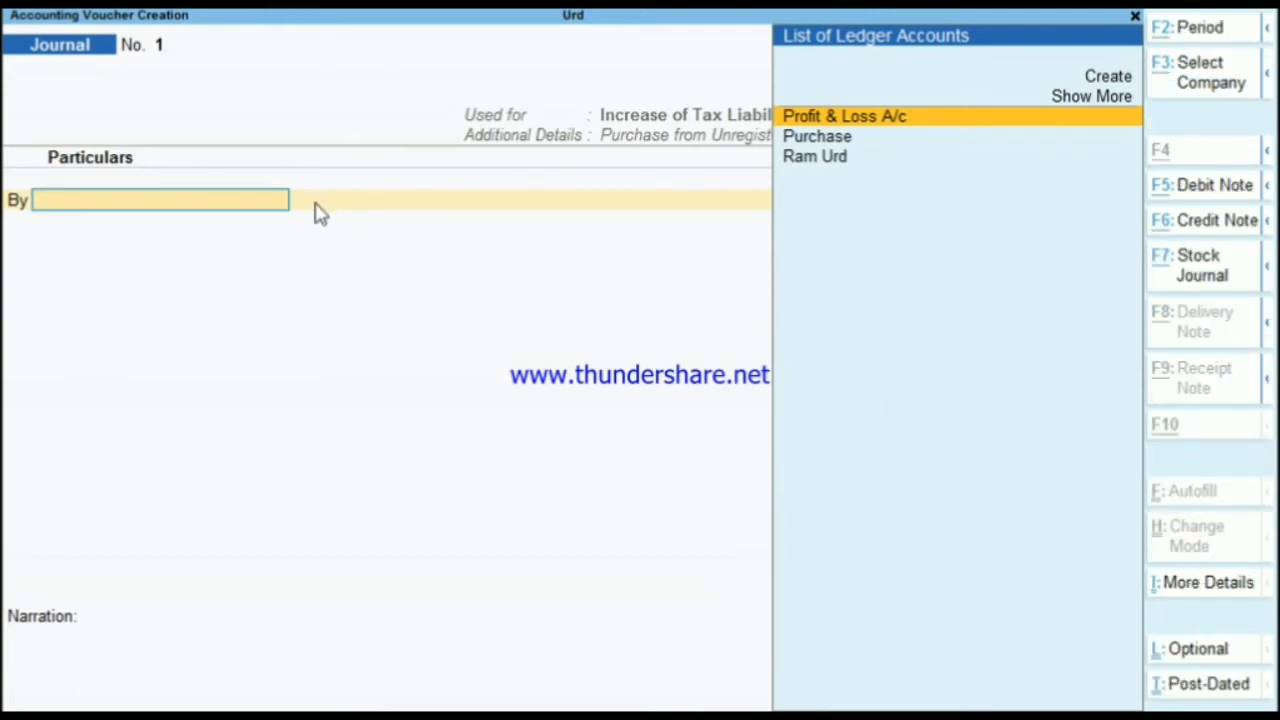
key("alt+c")
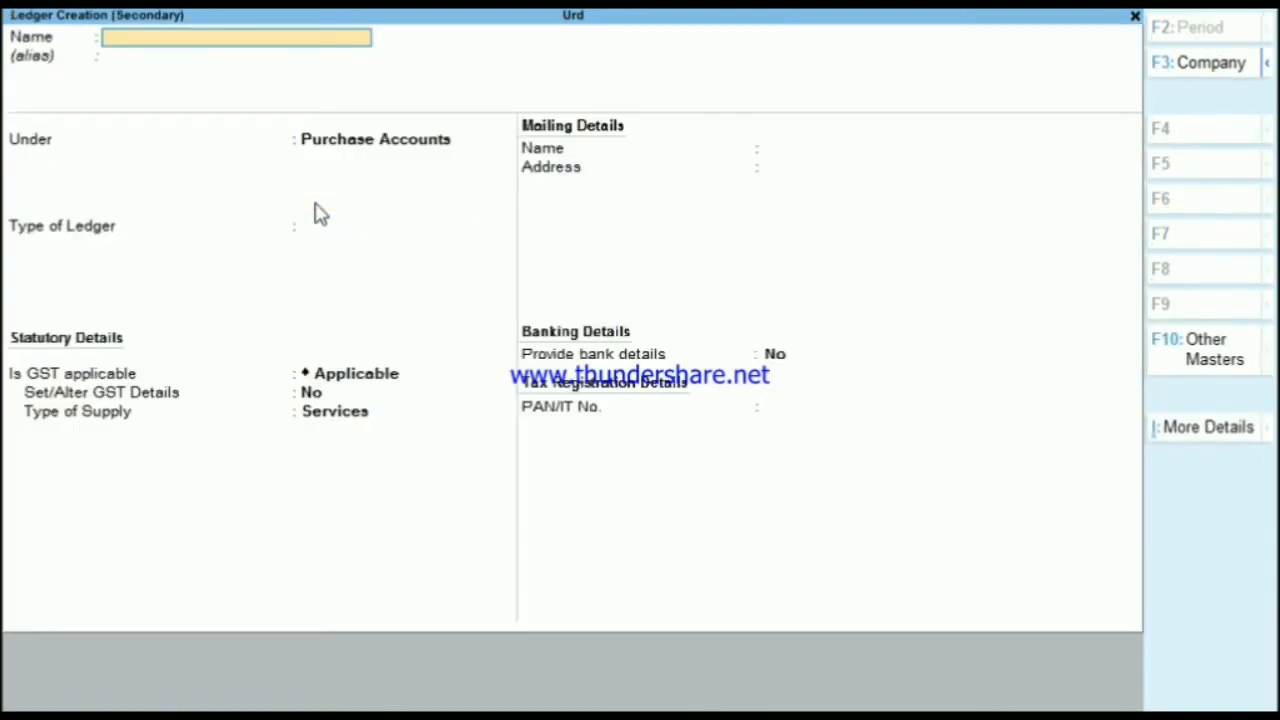
type("T")
type("ax")
type(" on Urd")
key("BackSpace")
key("BackSpace")
key("BackSpace")
type("Reverse Charges")
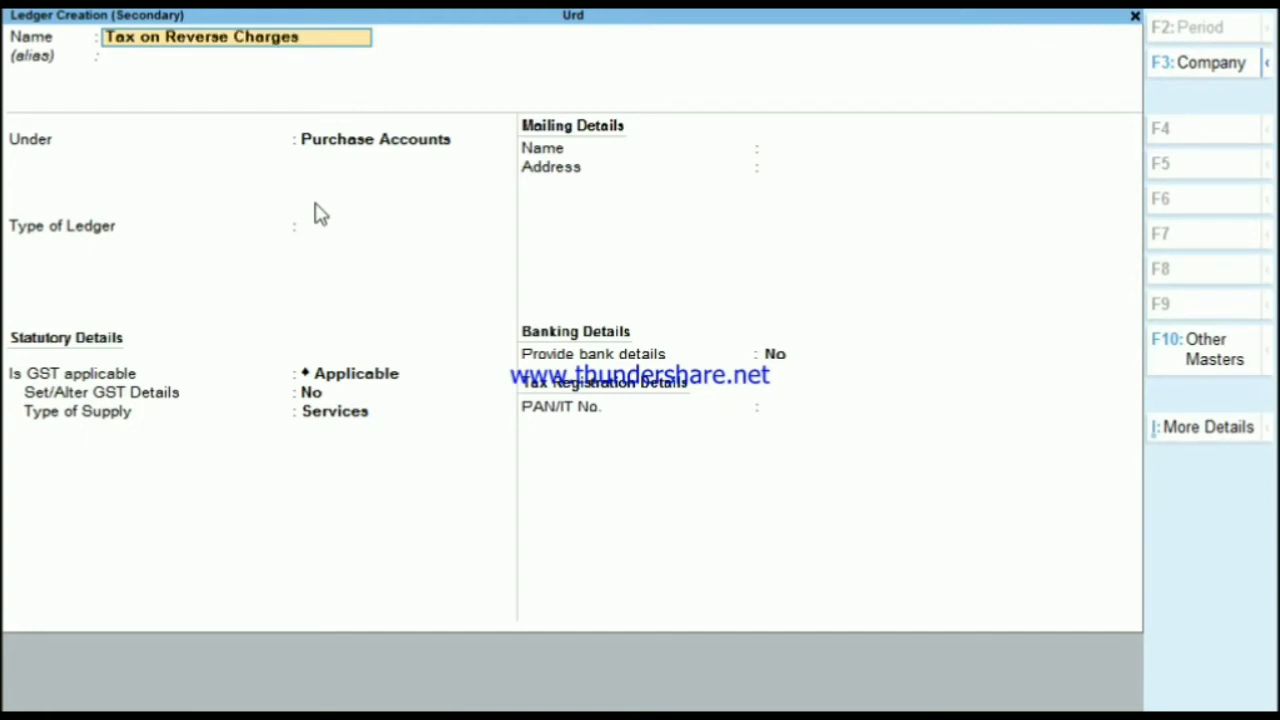
key("Return")
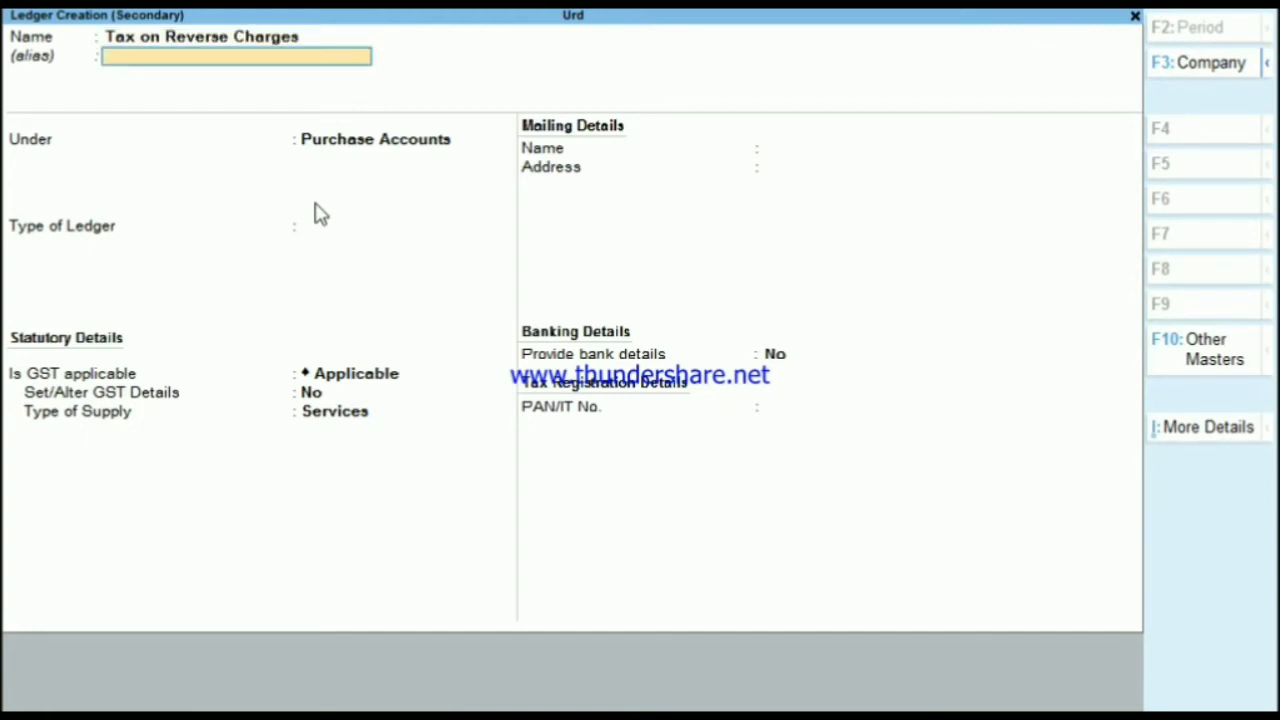
Step: Leave the ledger's alias empty, place it under Current Assets, and save it
key("Return")
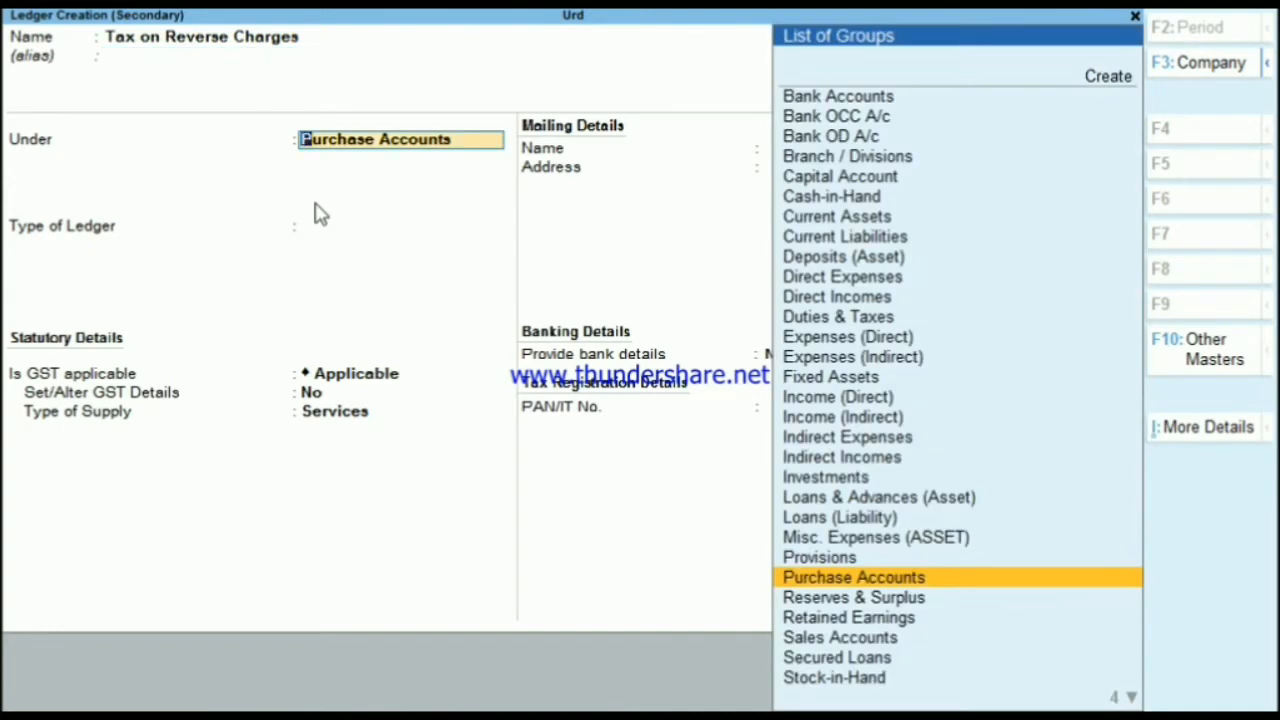
key("BackSpace")
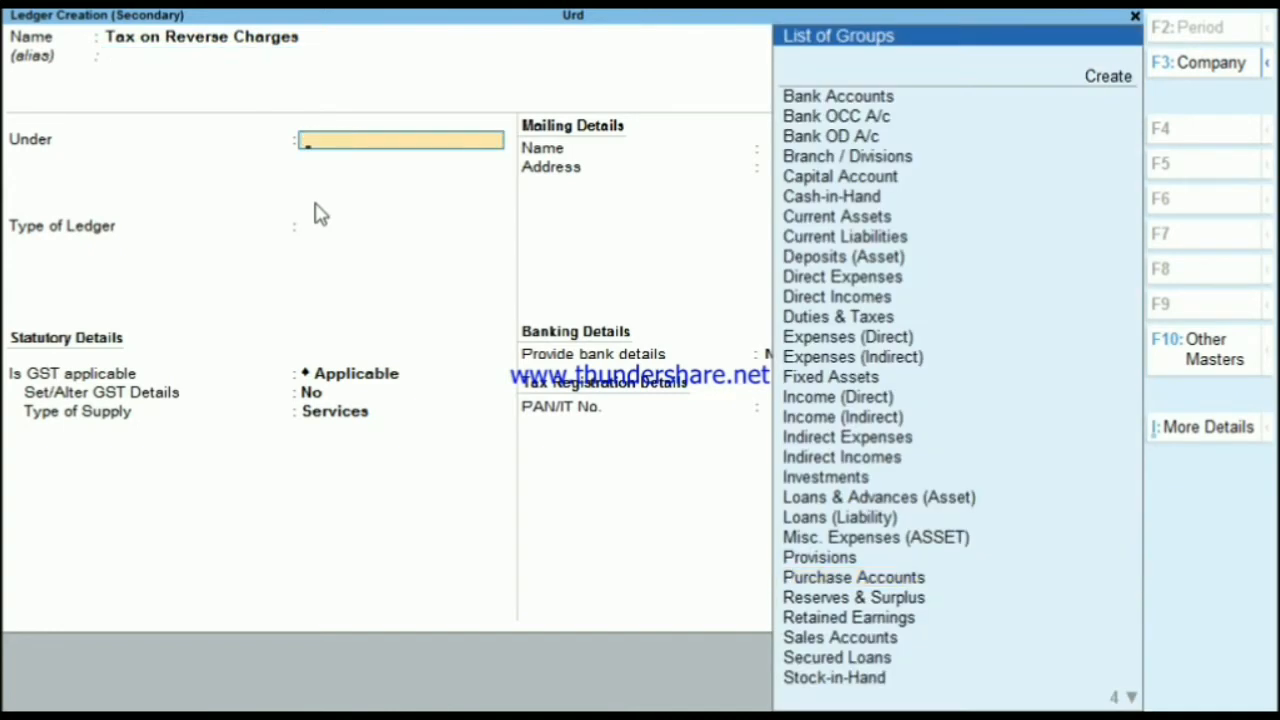
type("Cu")
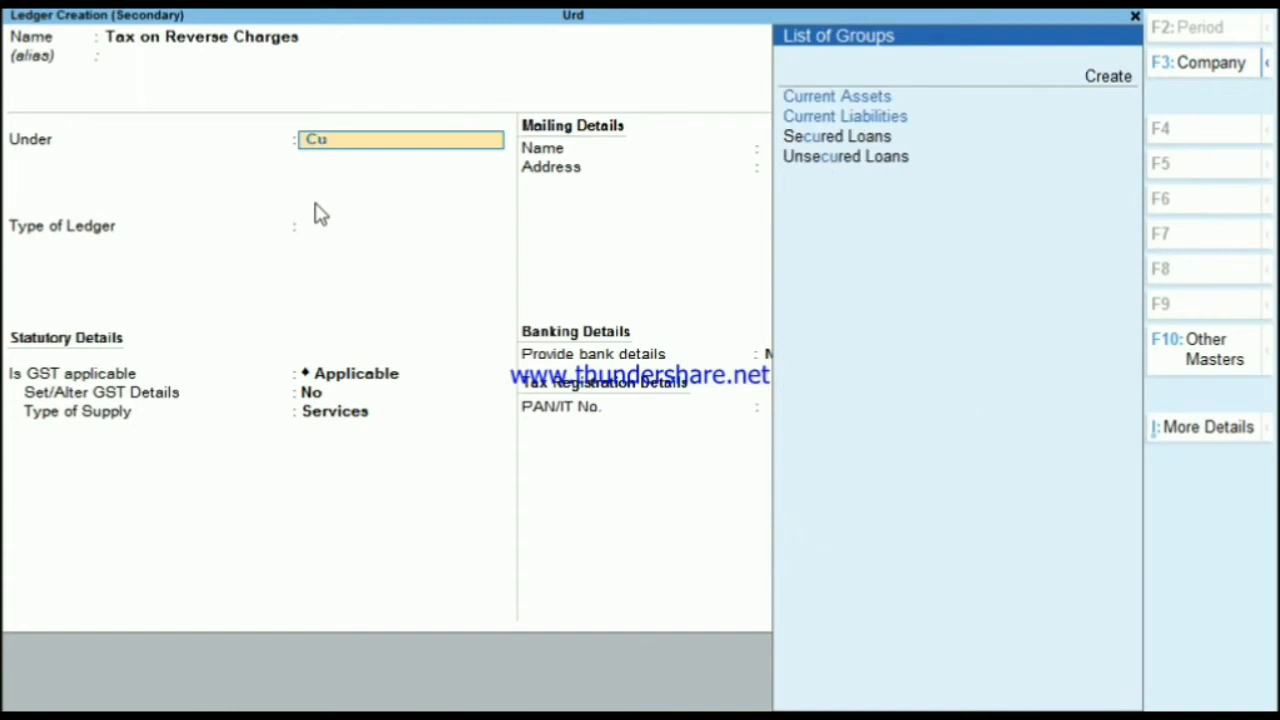
key("Return")
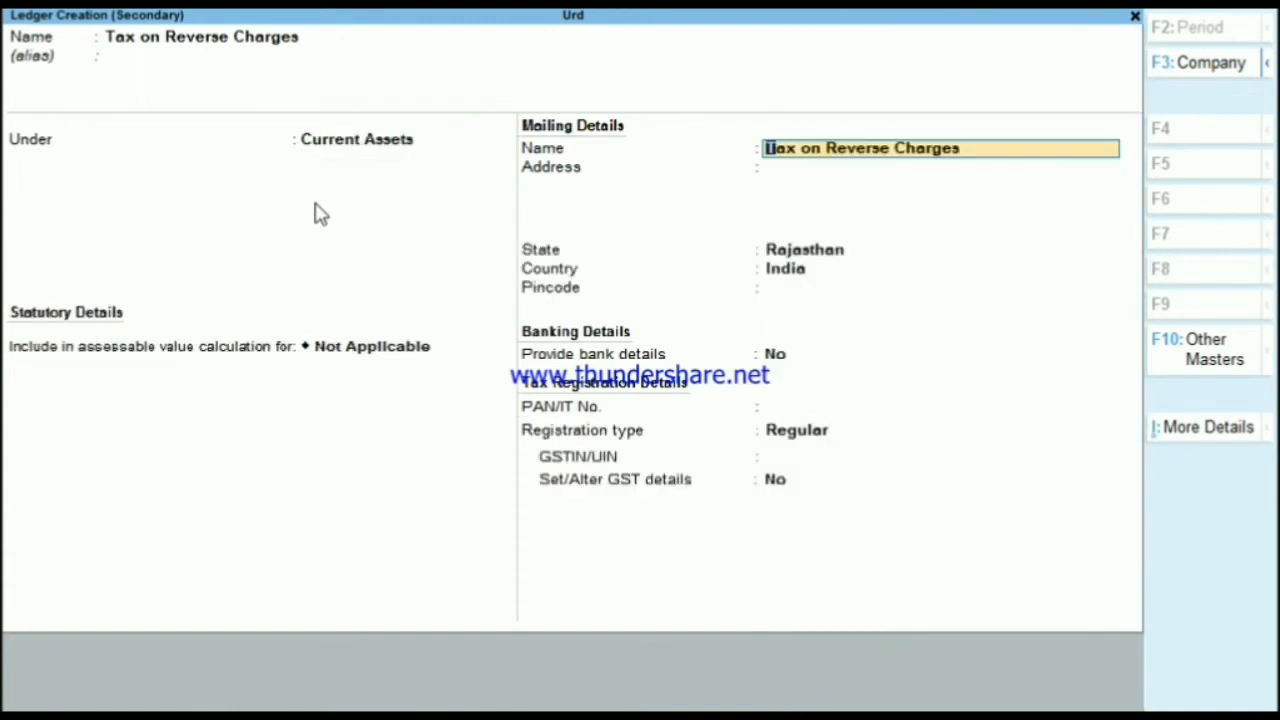
key("ctrl+a")
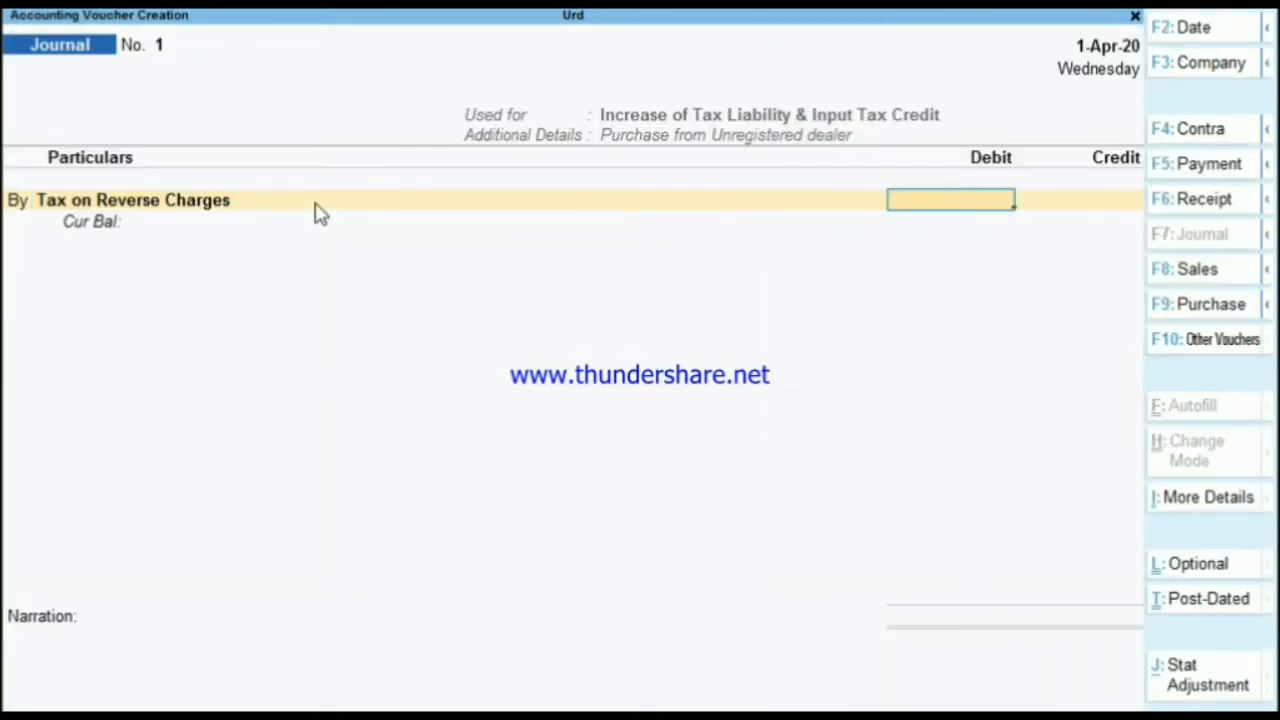
Step: Debit Tax on Reverse Charges with 1800 and begin a credit line
type("1800")
key("Return")
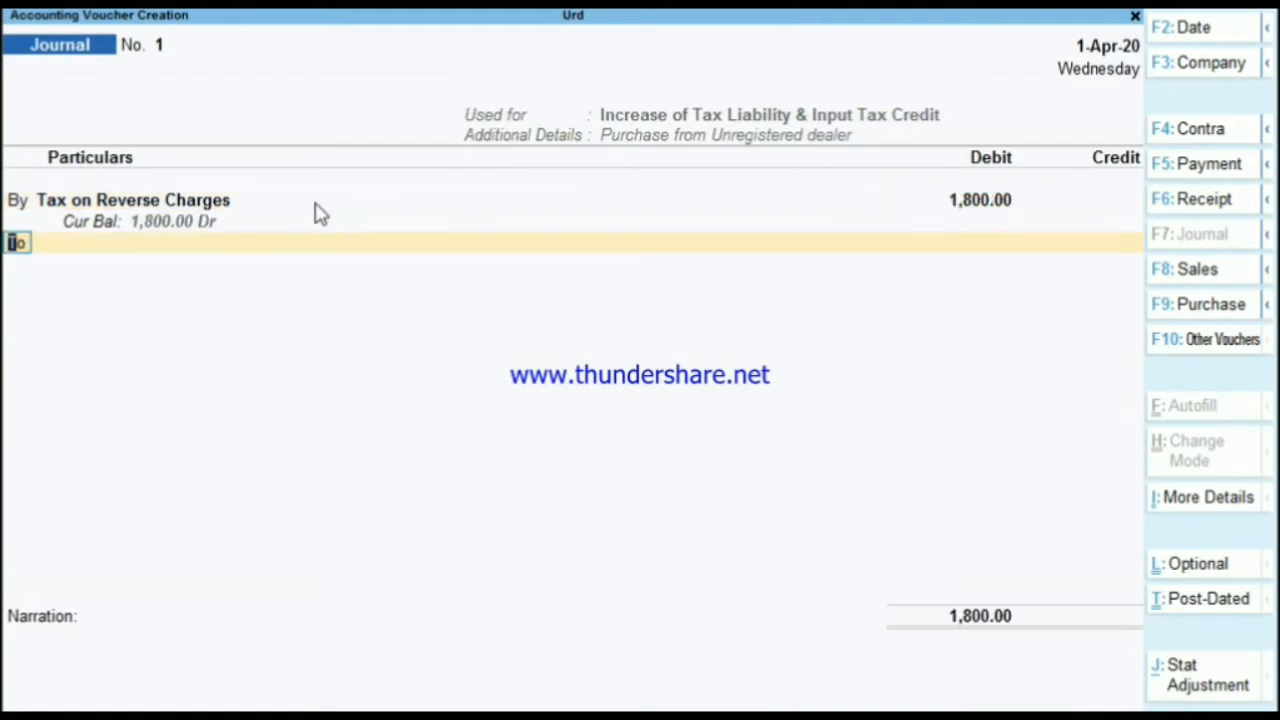
key("Return")
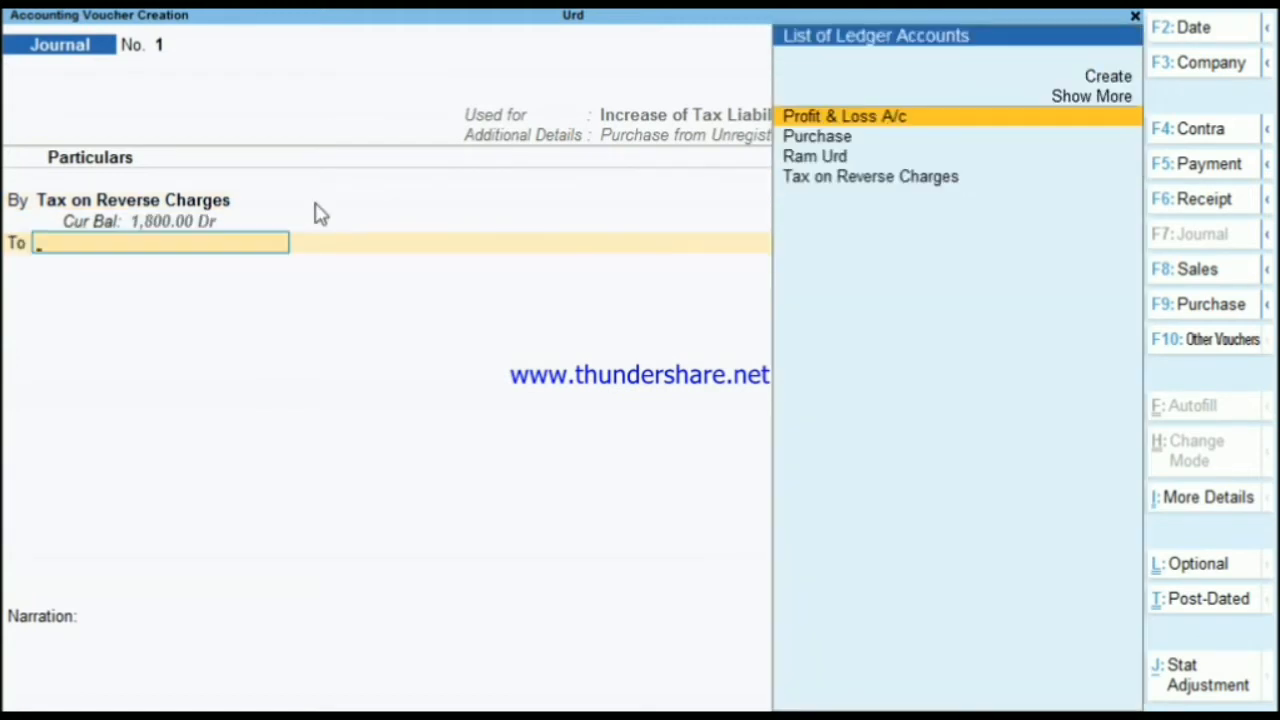
Step: Start a new ledger named Cgst without an alias, grouped under Duties & Taxes
key("alt+c")
type("Cgs")
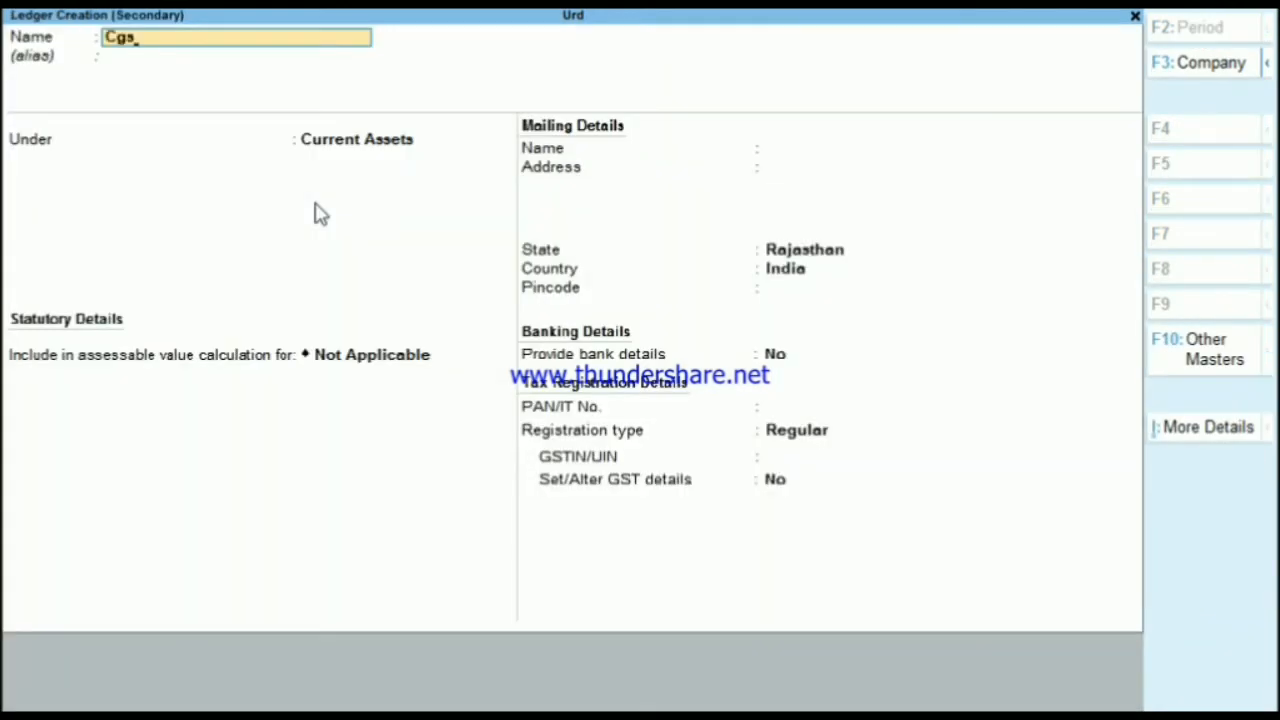
type("t")
key("Return")
key("Return")
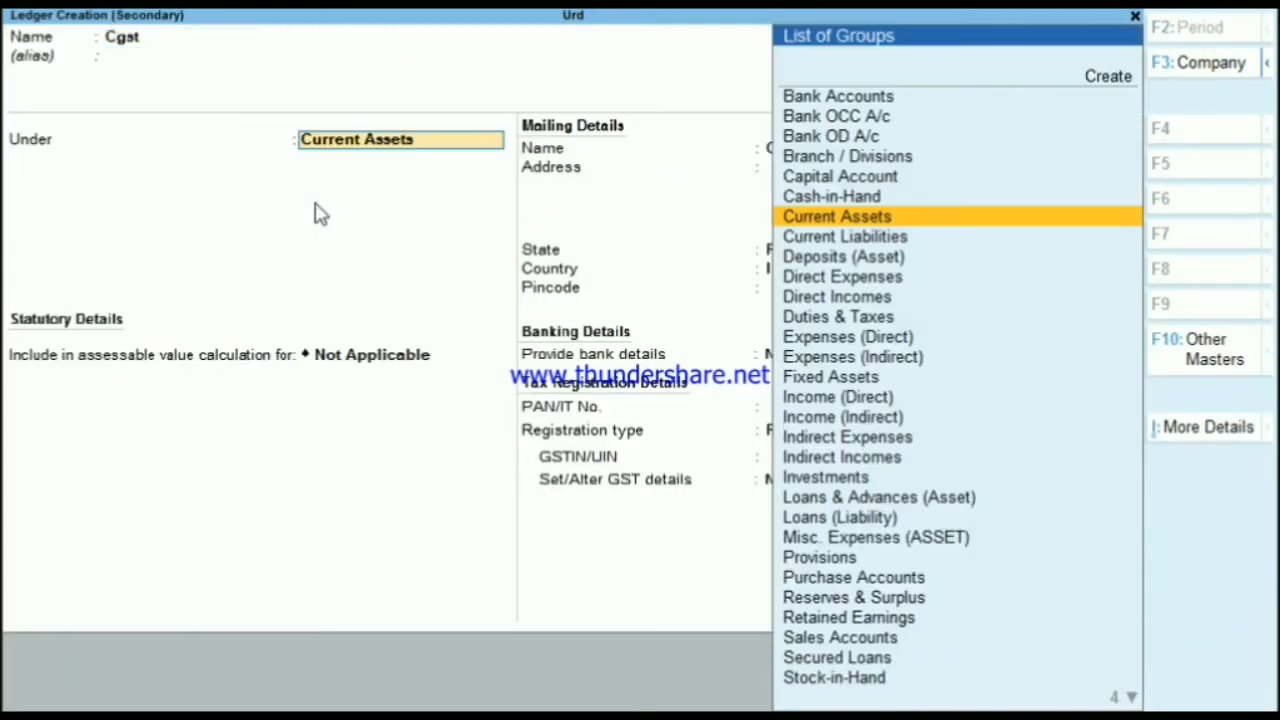
type("Du")
key("Return")
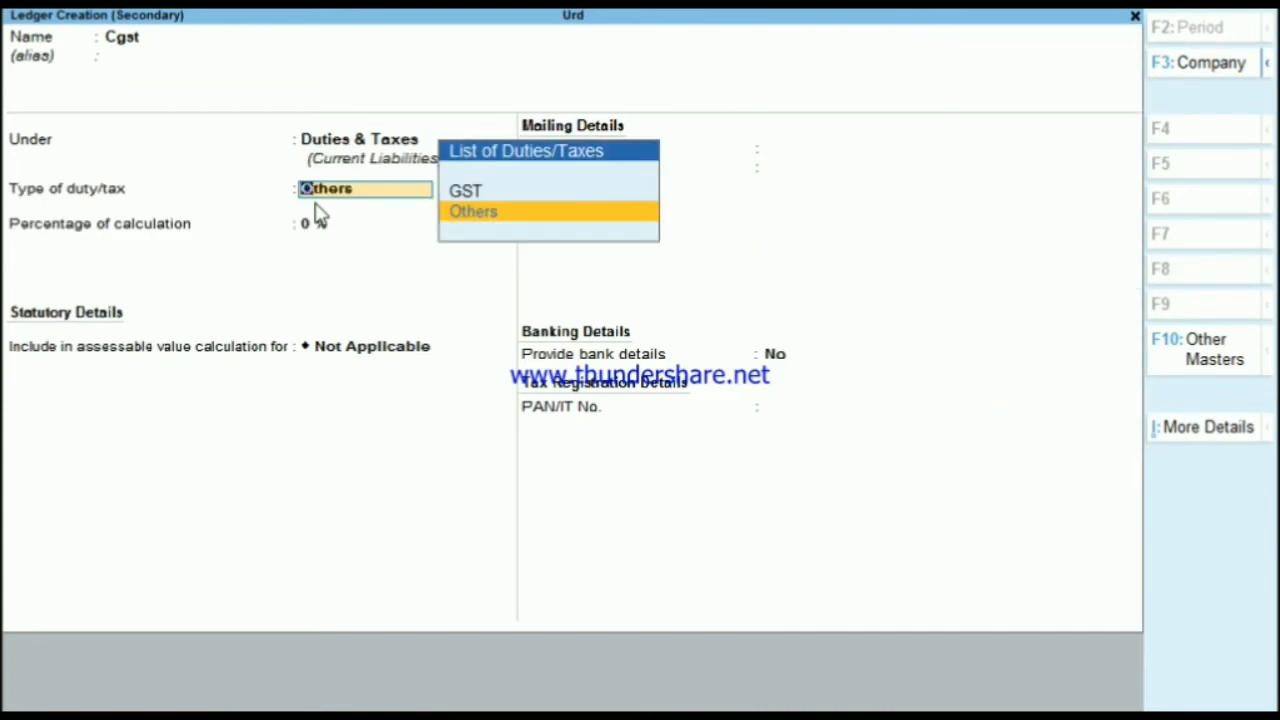
Step: Make Cgst a GST ledger for Central Tax at 0% with rounding Not Applicable, and save it
key("Up")
key("Return")
key("Return")
key("Return")
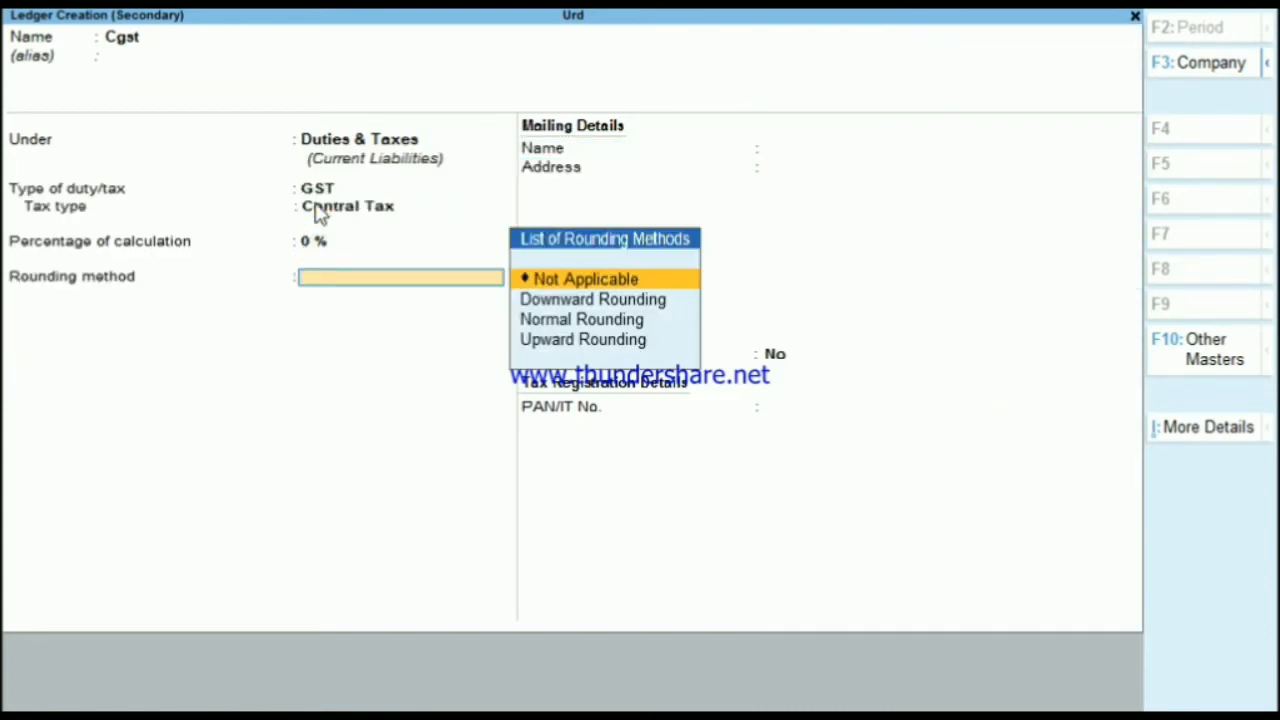
key("Return")
key("Return")
key("Return")
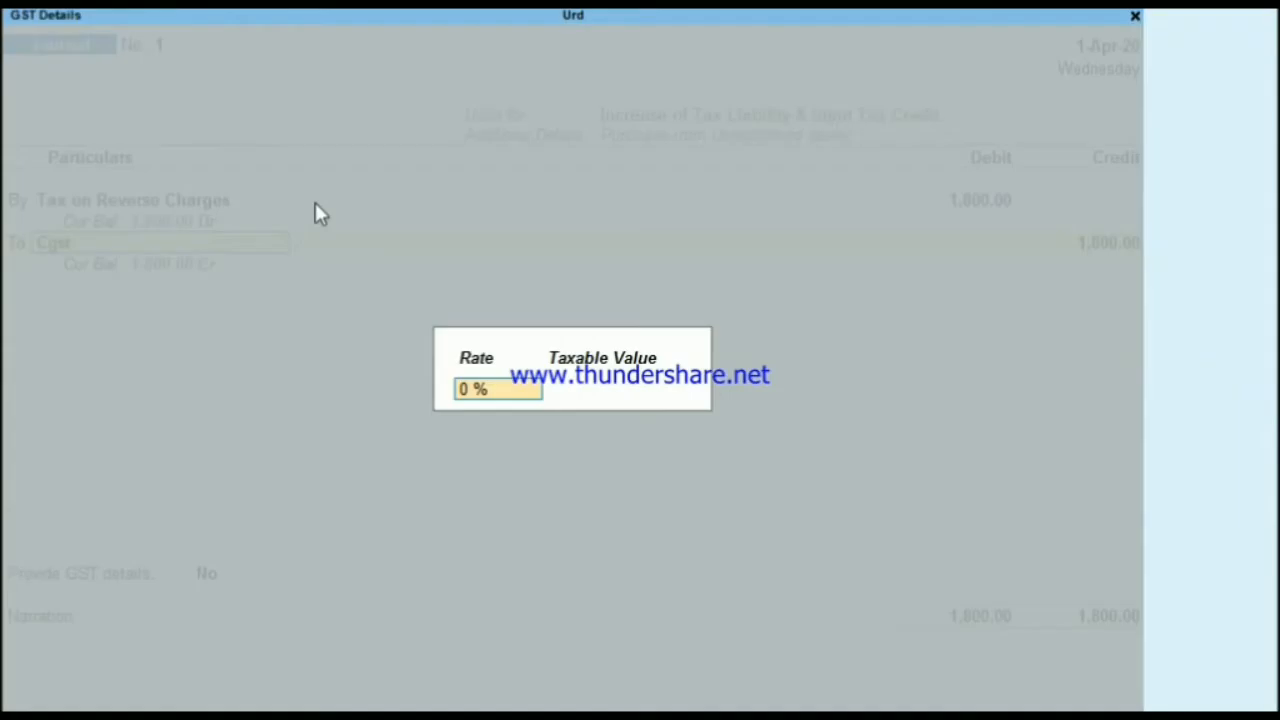
Step: Give the Cgst line a 9% rate on a taxable value of 10,000 and credit it with 900
type("9")
key("Return")
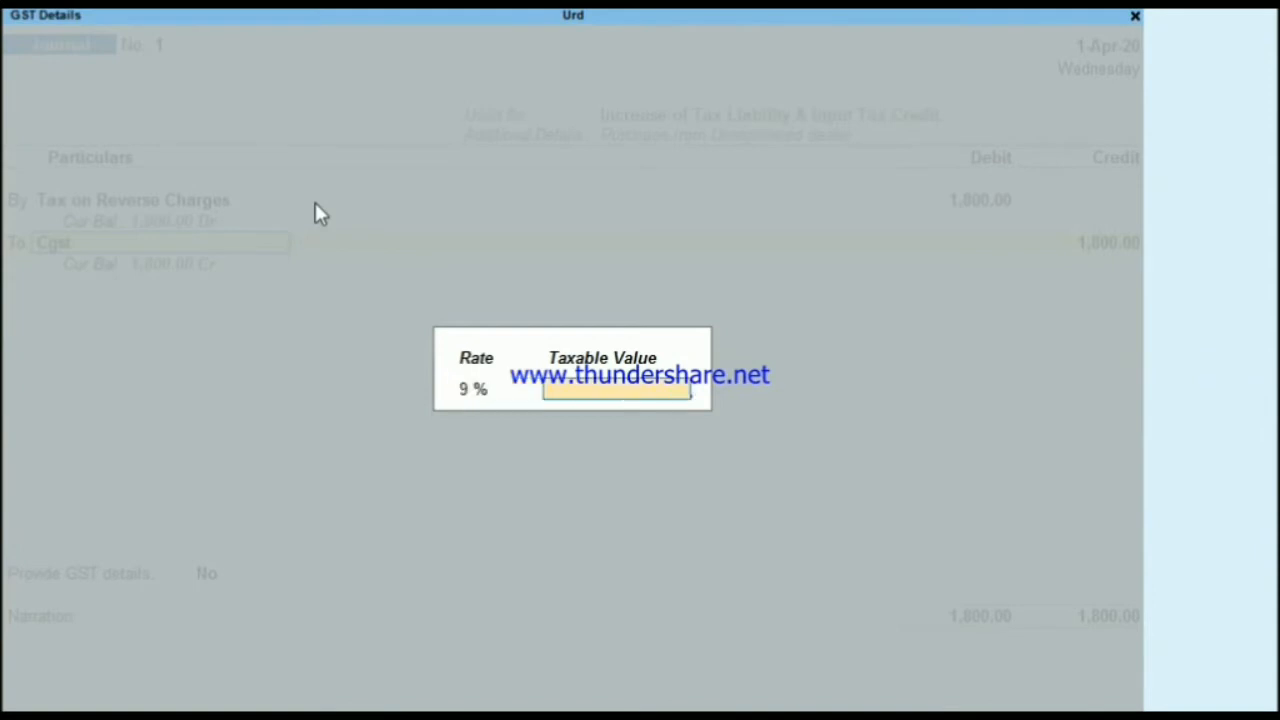
type("20000")
key("Return")
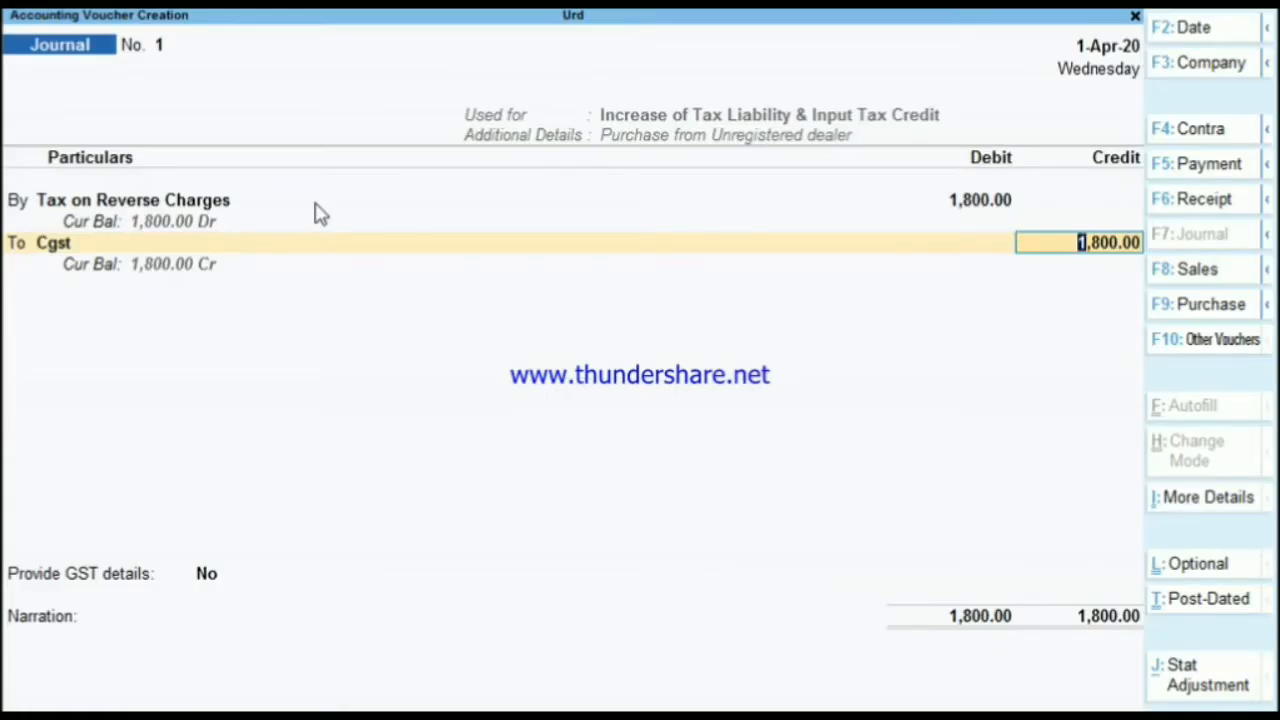
type("900")
key("Return")
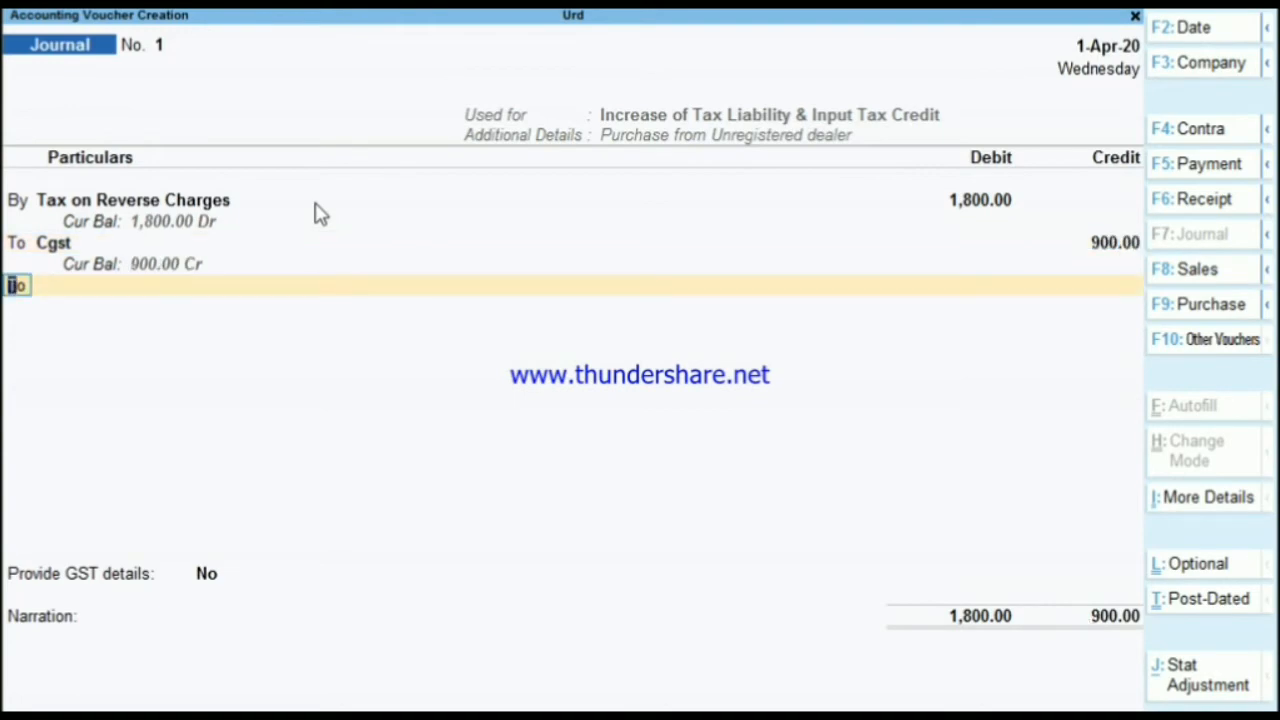
Step: Add another credit line with a new ledger named Sgst, under Duties & Taxes with GST as the duty type
key("Return")
key("alt+c")
type("Sgst")
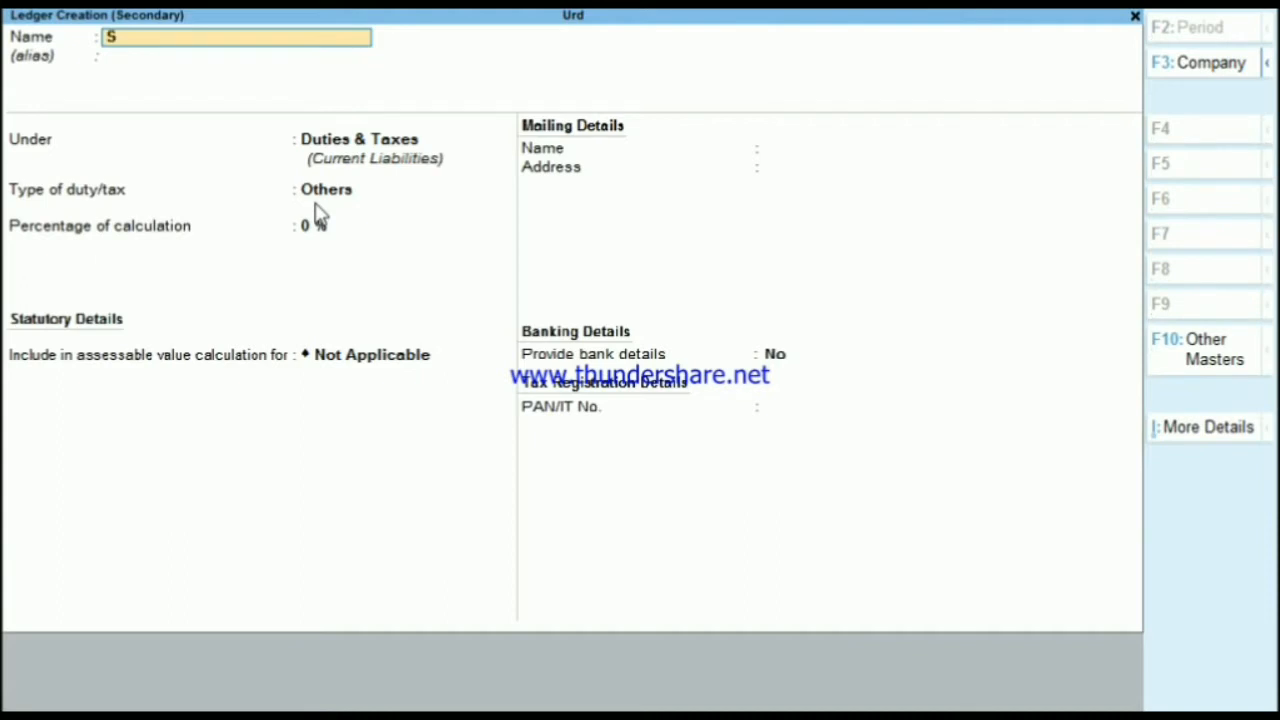
key("Return")
key("Return")
key("Return")
key("Return")
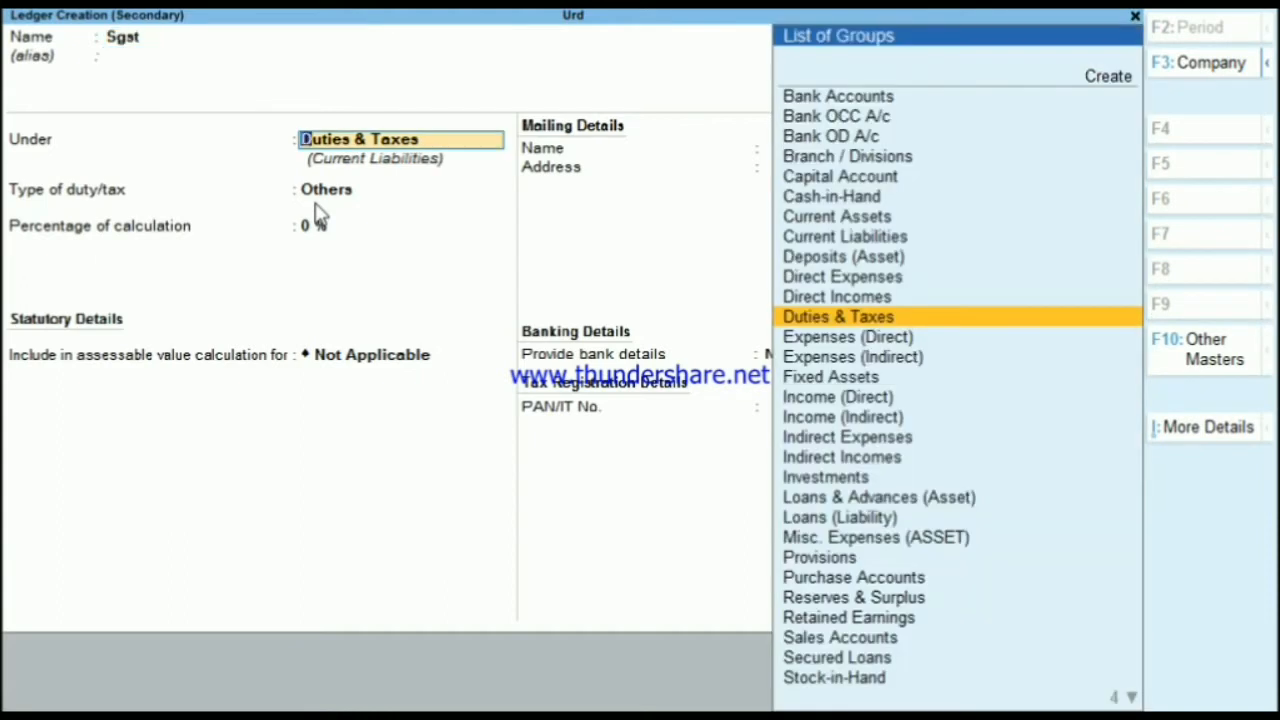
key("shift+Tab")
key("Up")
key("Return")
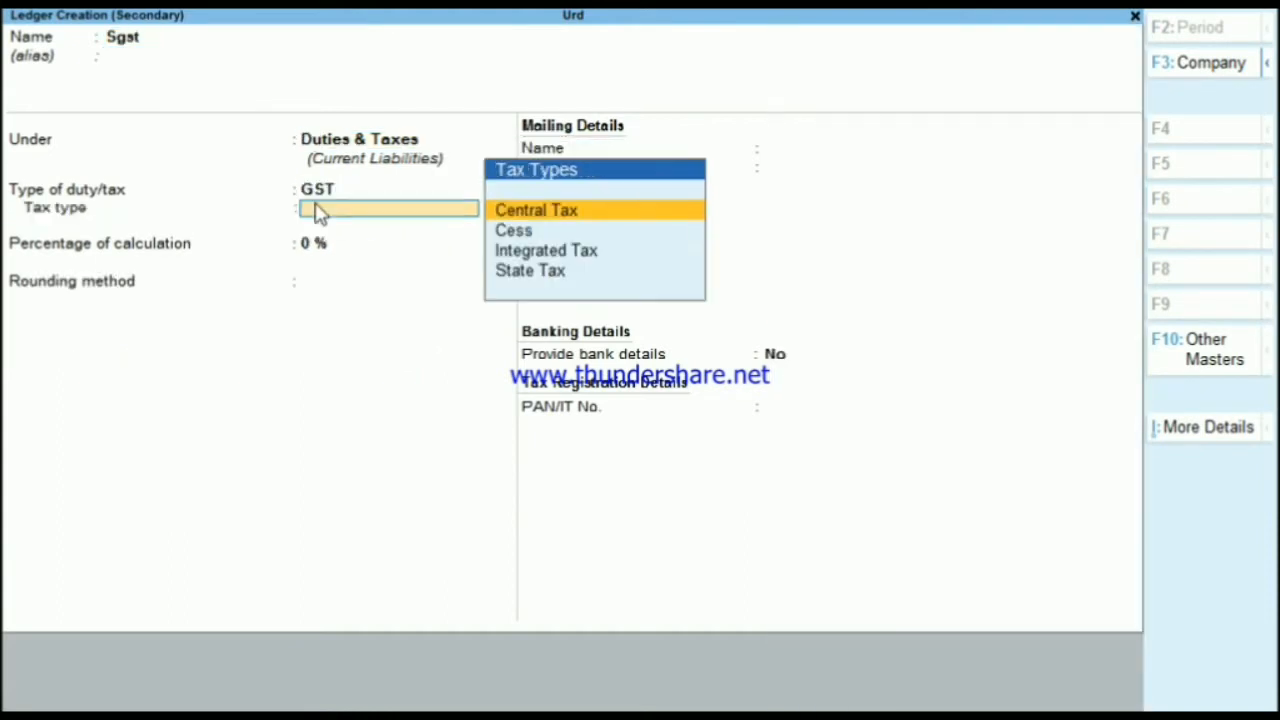
Step: Set Sgst's tax type to State Tax at 0% with rounding Not Applicable and no bank details, and save the ledger
key("Down")
key("Down")
key("Down")
key("Return")
key("Return")
key("Return")
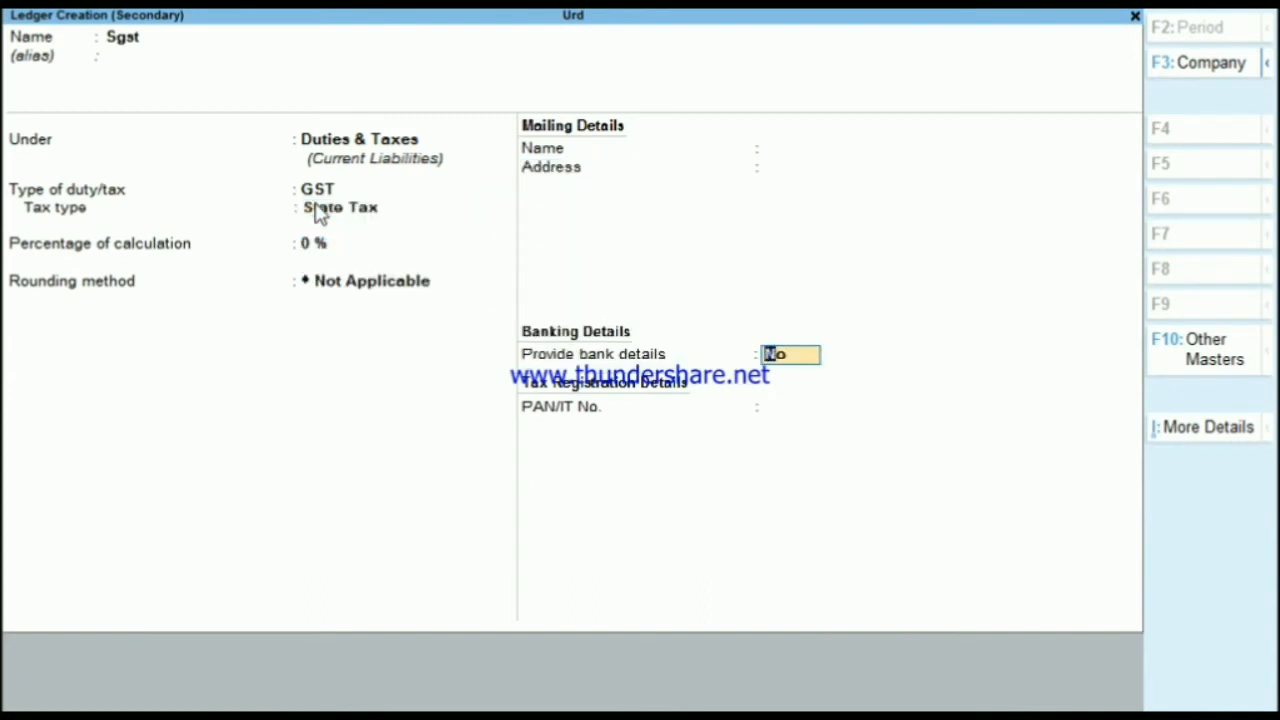
key("Return")
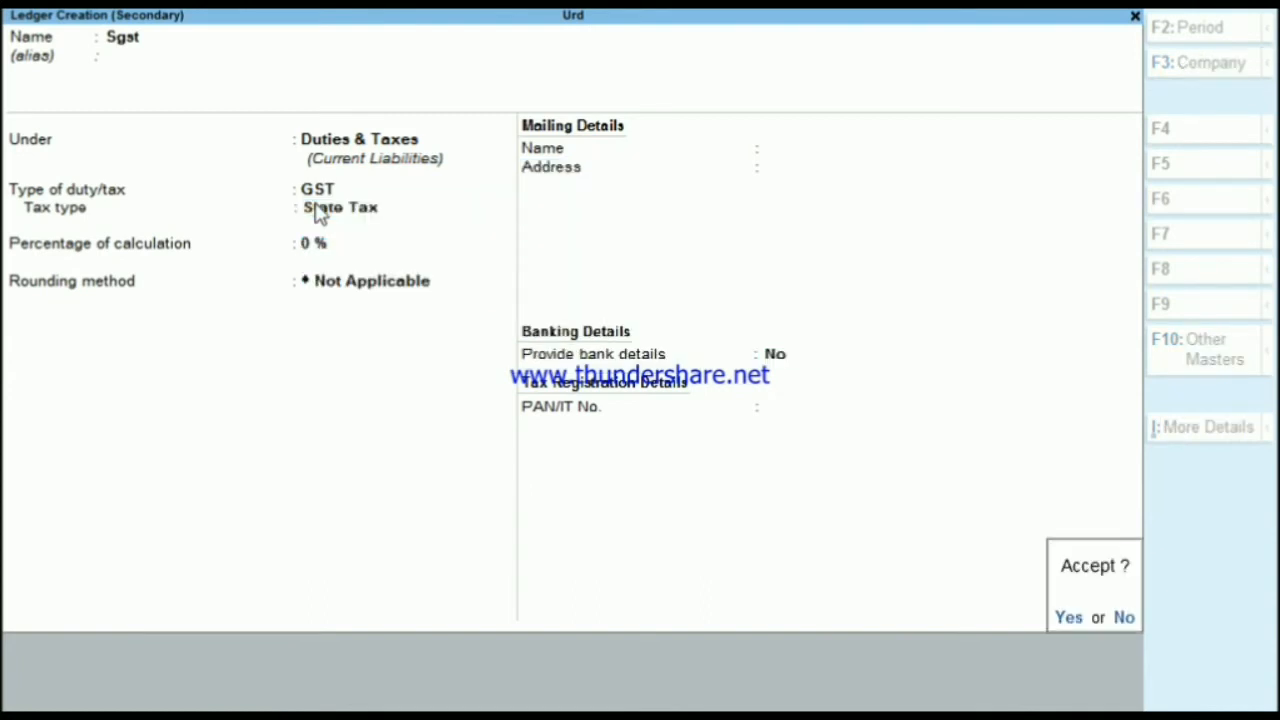
key("Return")
Step: Give the Sgst line a 9% rate on a taxable value of 10,000, credit it with 900, and save the stat adjustment journal
key("Return")
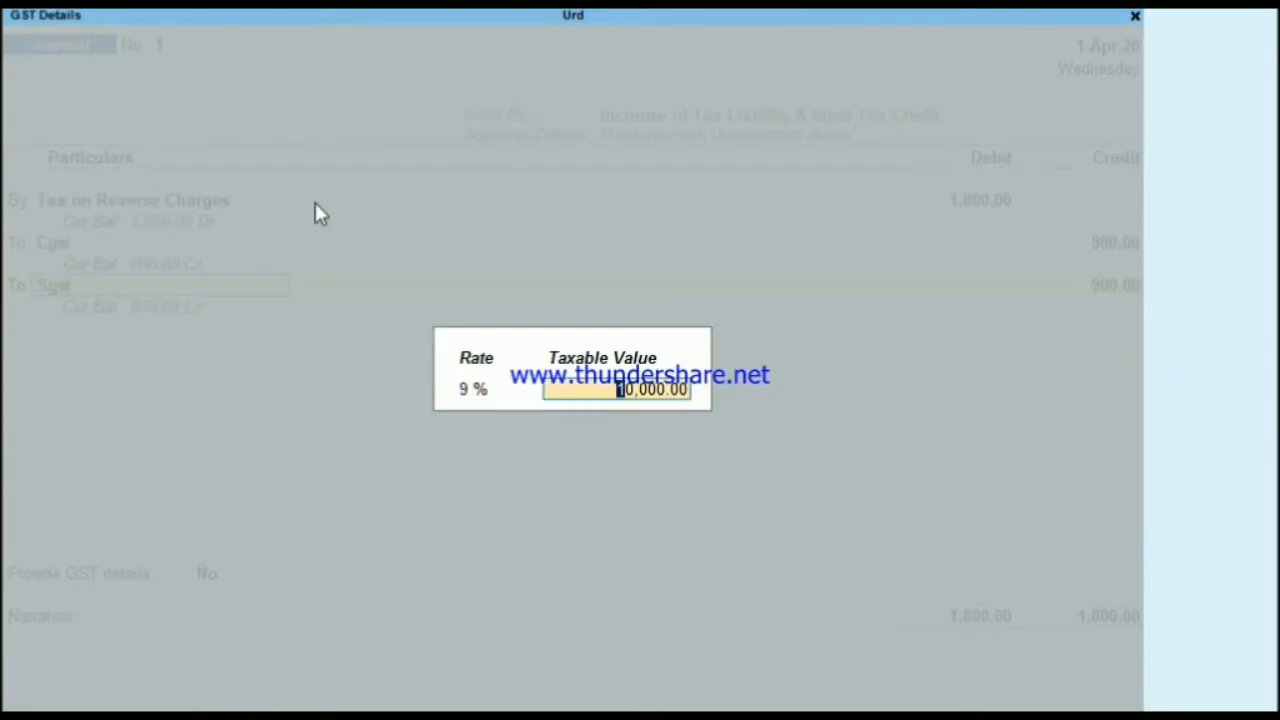
key("Return")
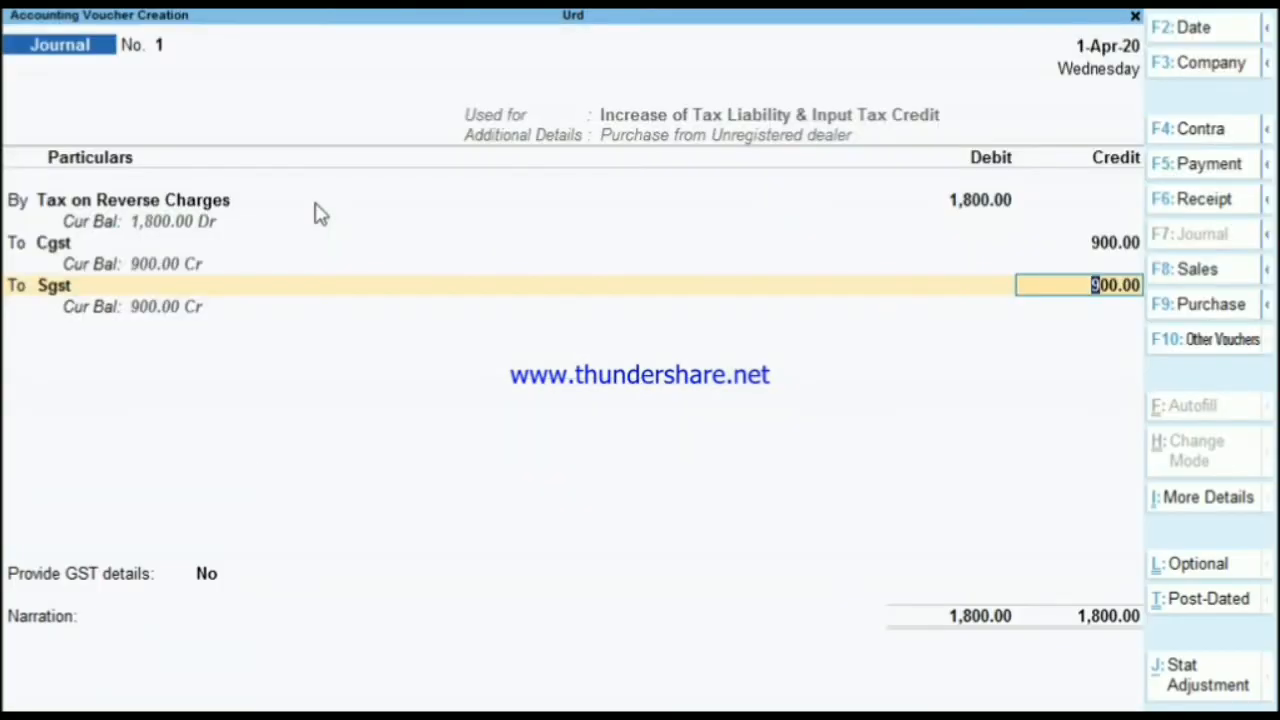
key("Return")
key("Return")
key("Return")
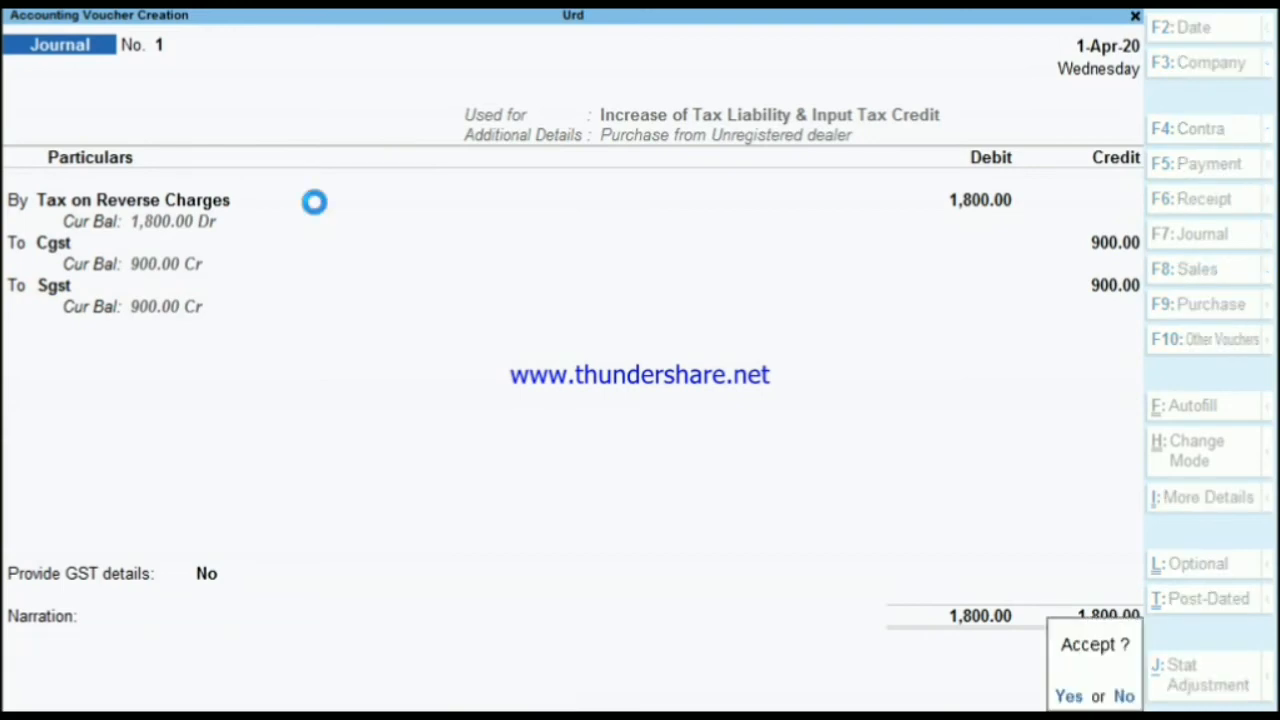
key("Return")
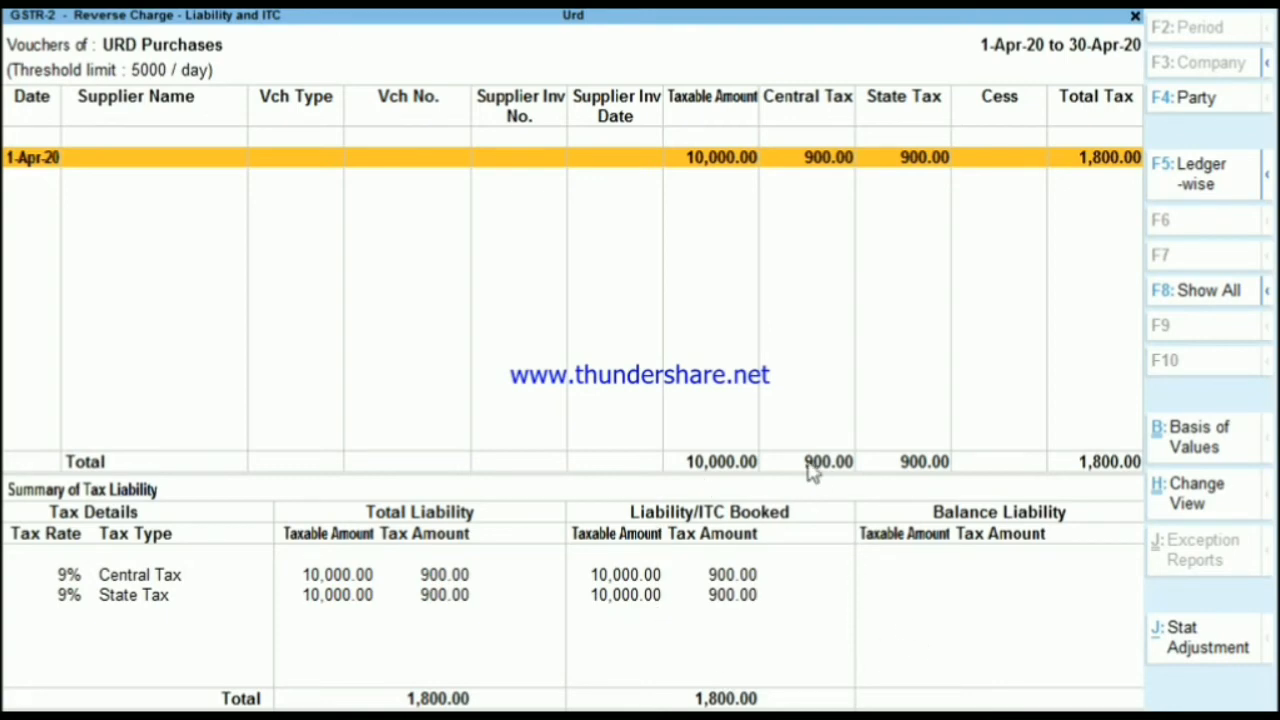
Step: Leave the GSTR-2 reports and open the balance sheet of company Urd in detailed view
key("Down")
key("Escape")
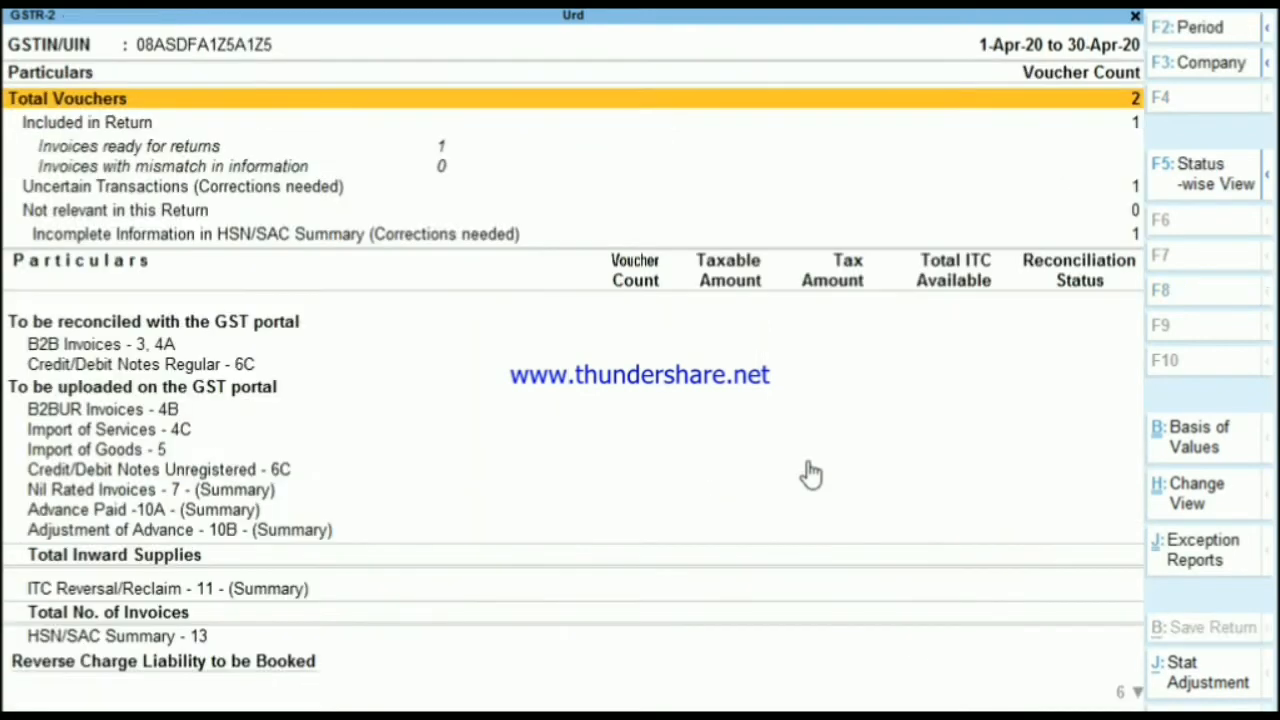
key("Escape")
key("Down")
key("Escape")
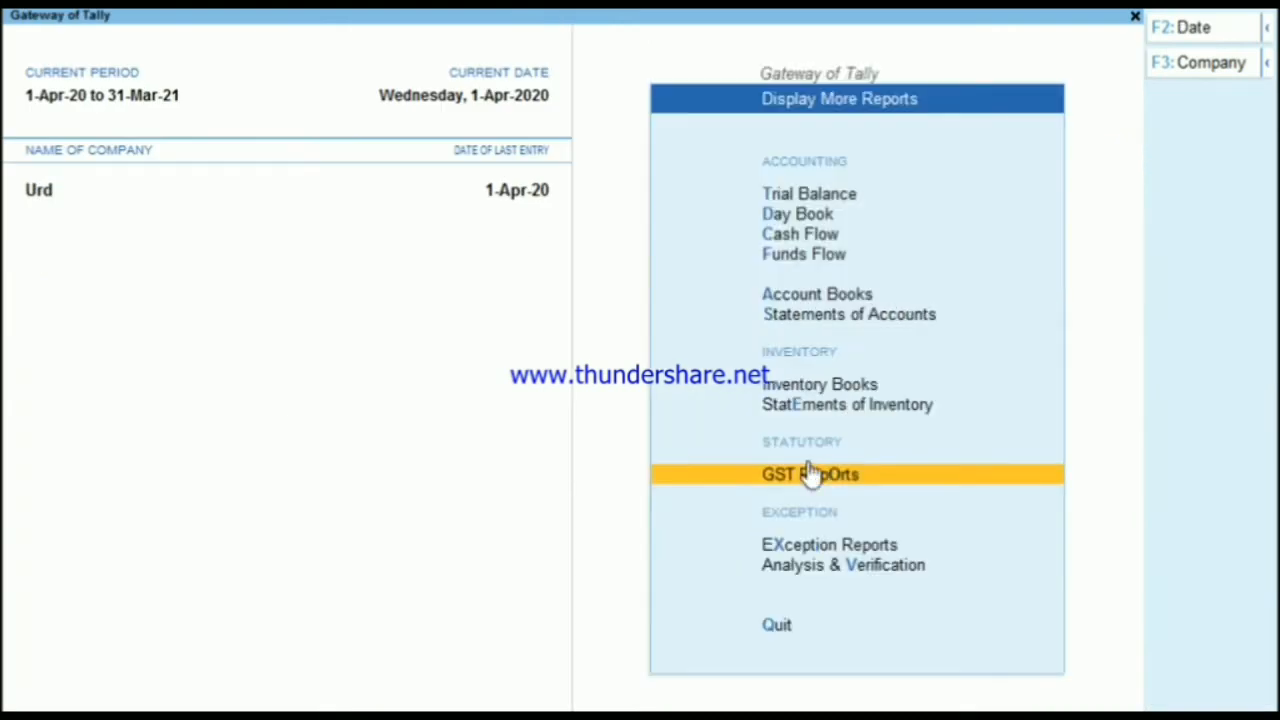
key("Escape")
key("Up")
key("Up")
key("Up")
key("Up")
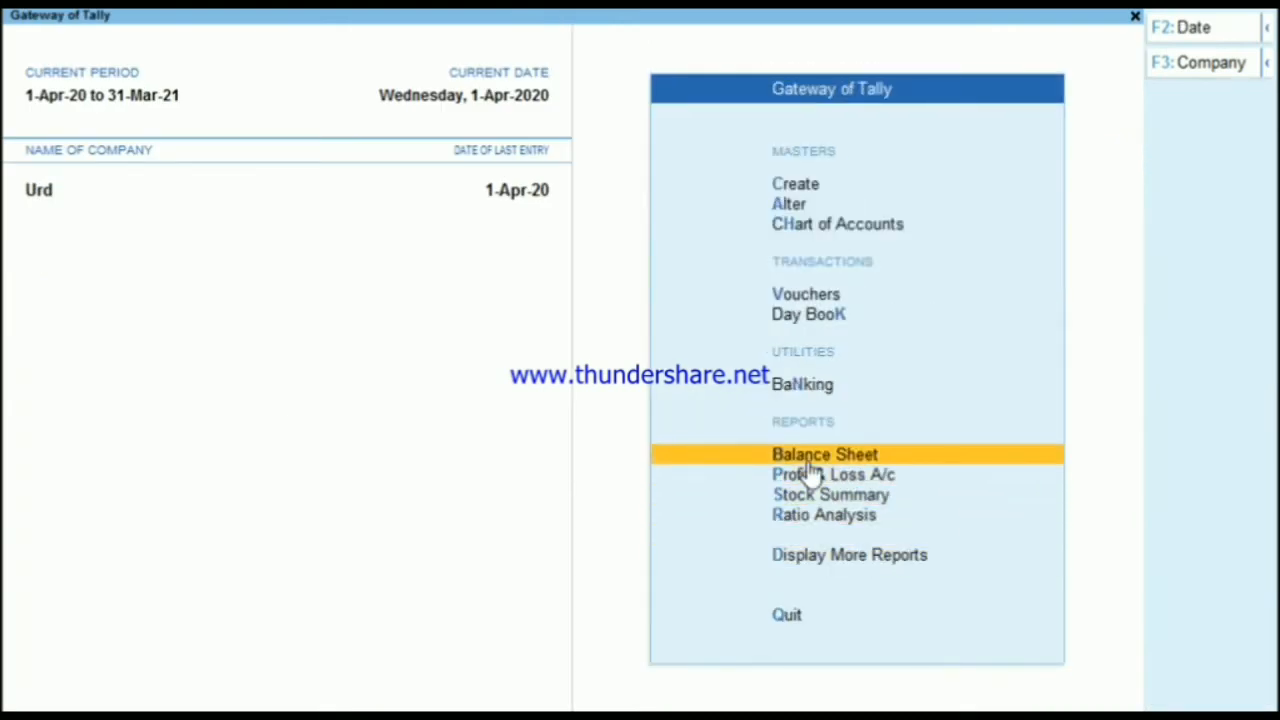
key("Return")
key("alt+F5")
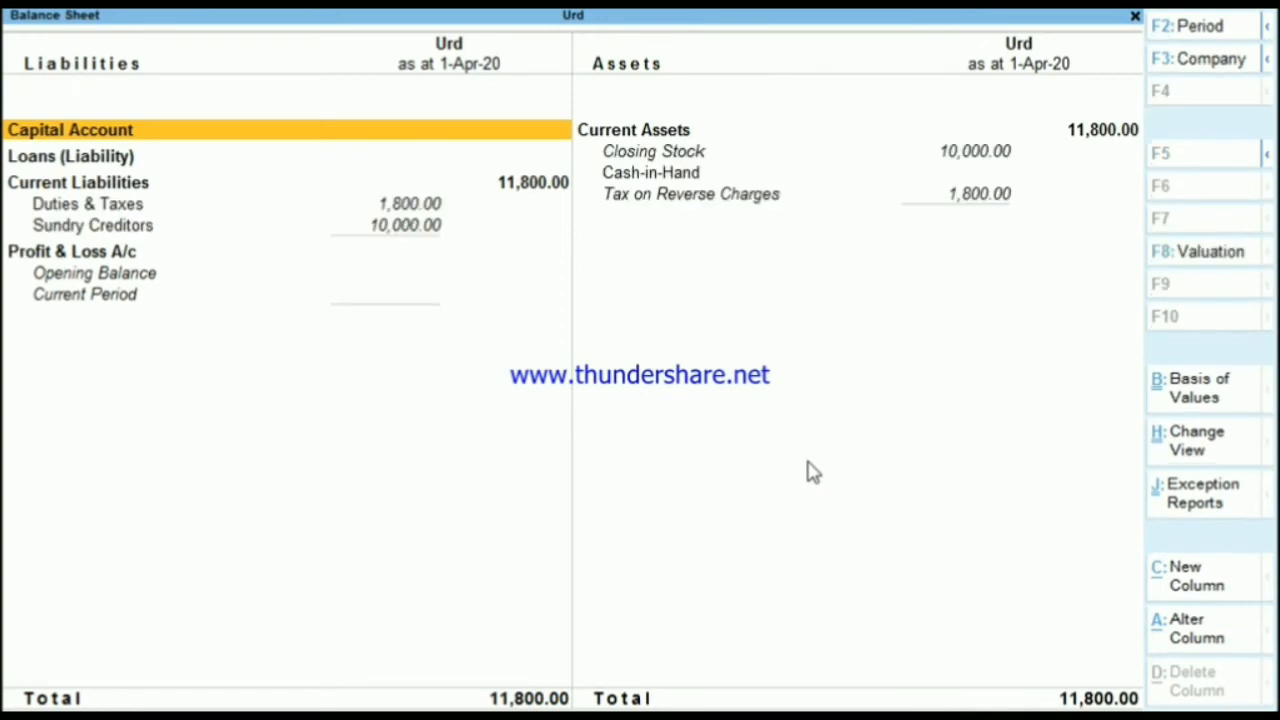
Step: Examine the Cgst and Sgst closing balances in the Duties & Taxes group of the balance sheet
key("Down")
key("Down")
key("Down")
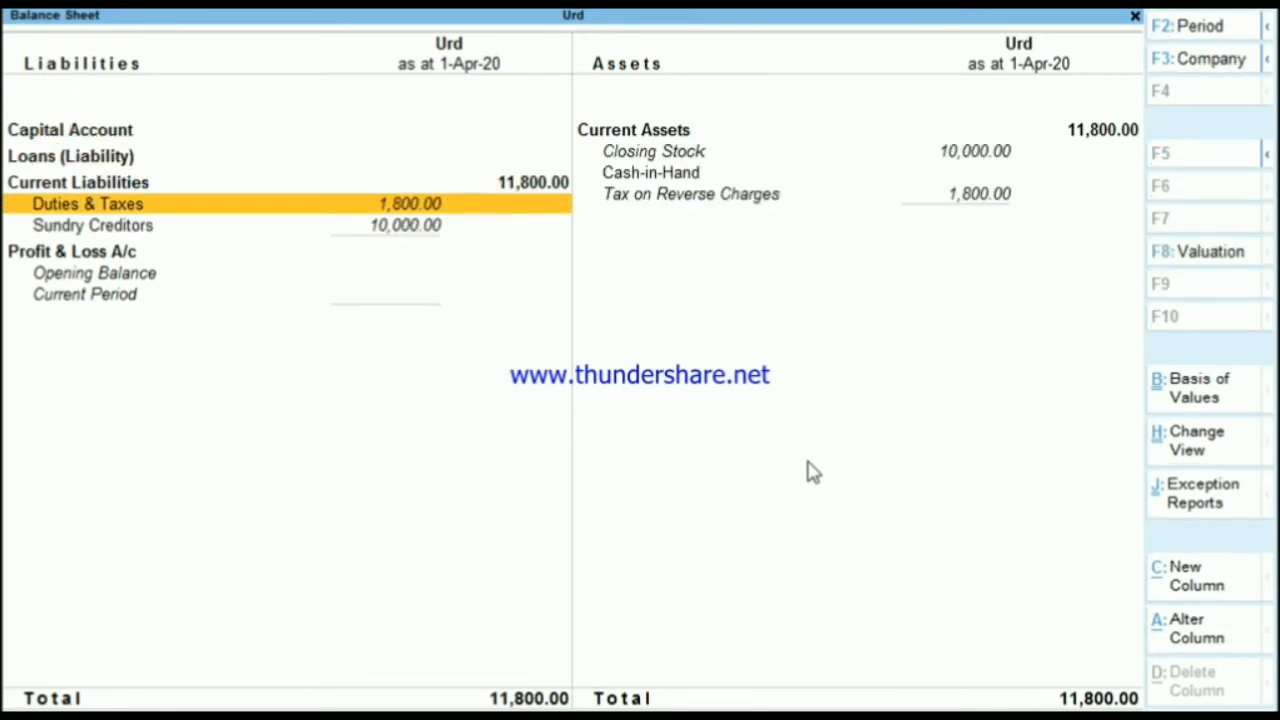
key("Return")
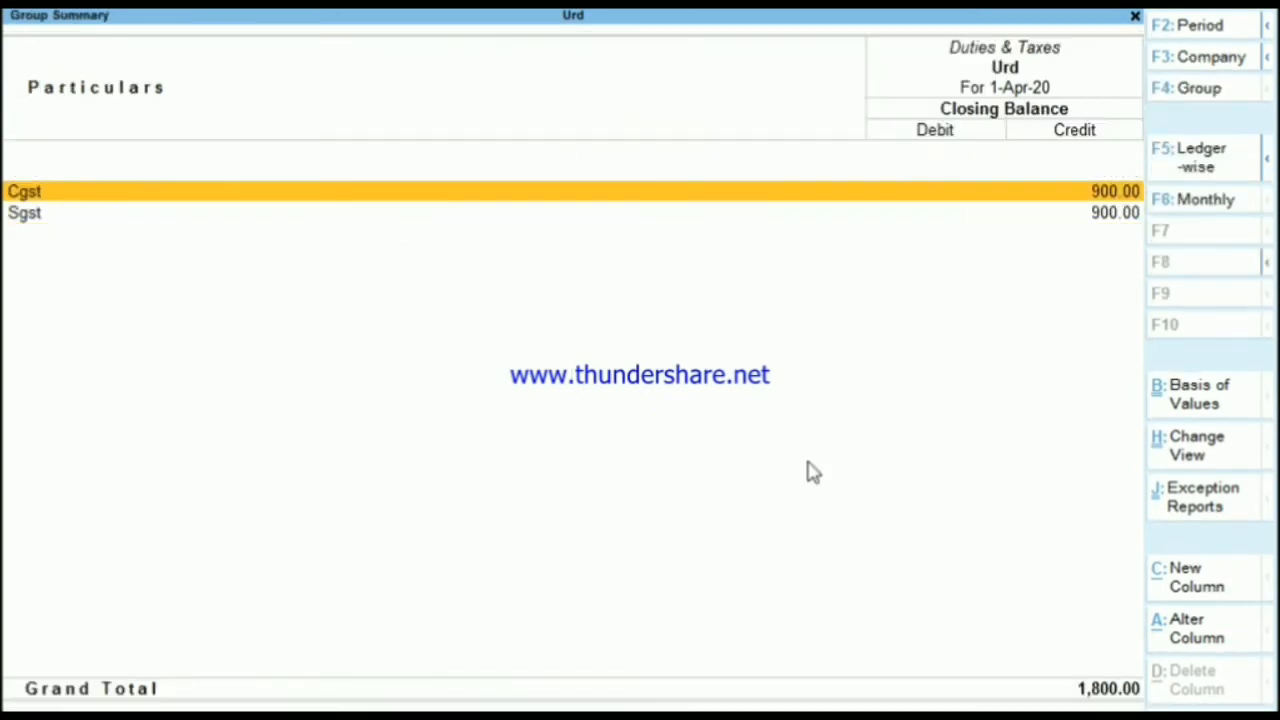
key("Down")
key("Up")
key("Down")
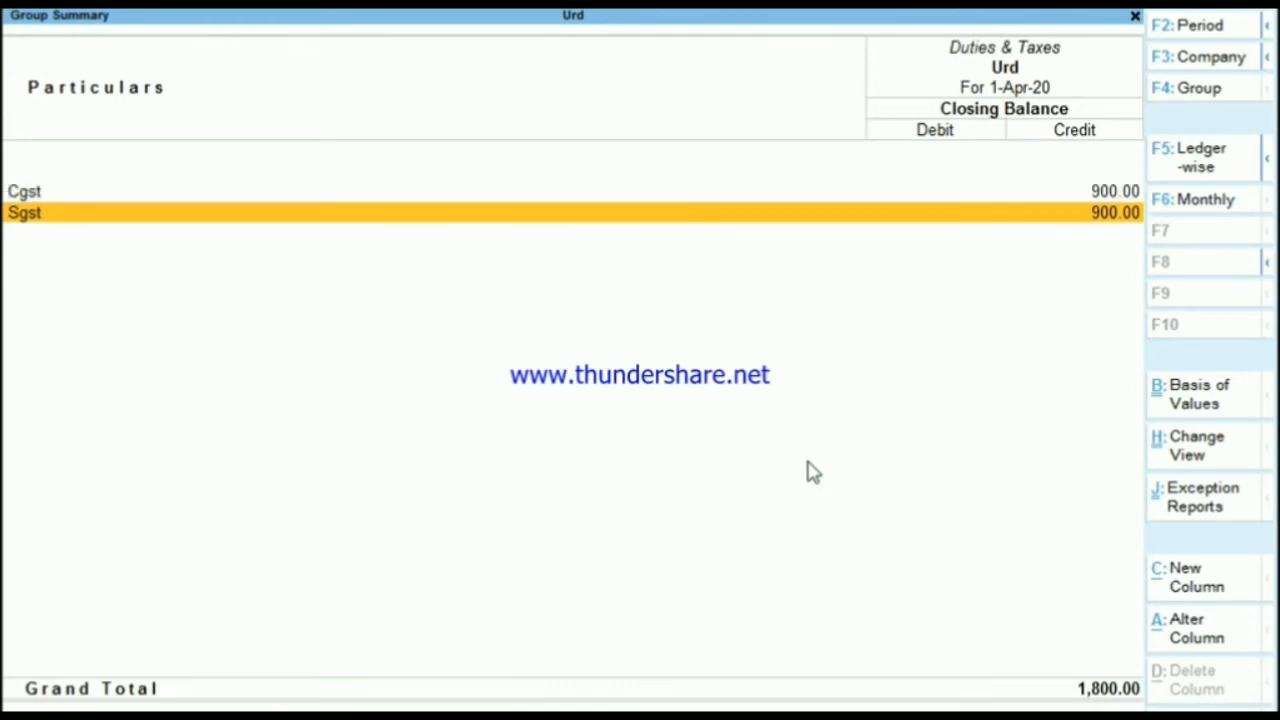
key("Up")
key("Down")
key("Up")
key("Down")
key("Escape")
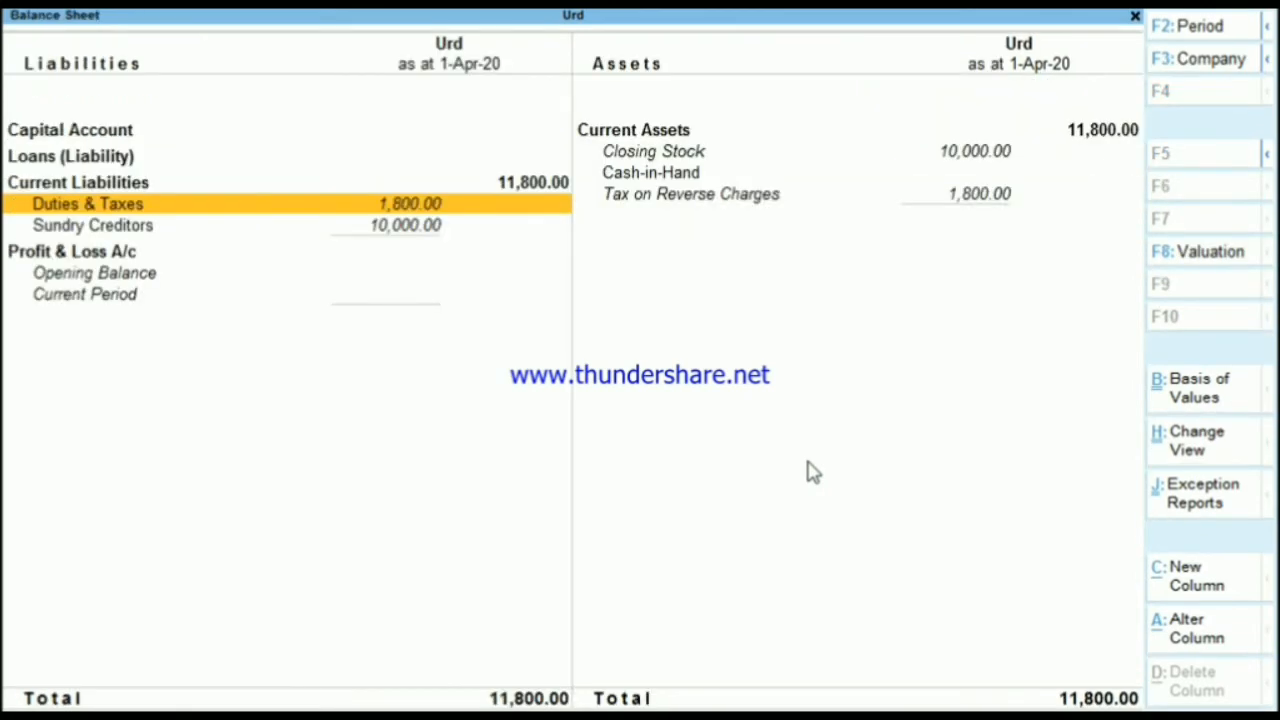
Step: Reopen the balance sheet in detailed view, review the Duties & Taxes liability, and return to the Gateway
key("Escape")
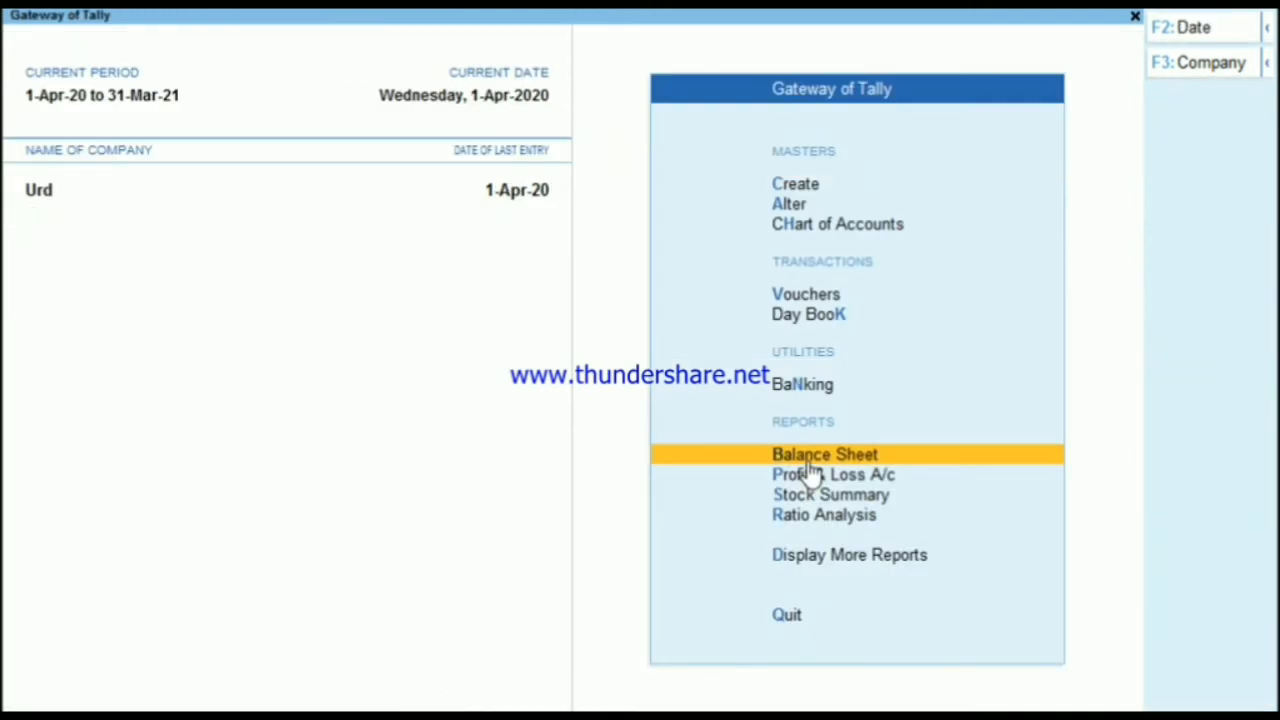
key("Up")
key("Up")
key("Up")
key("Down")
key("Down")
key("Down")
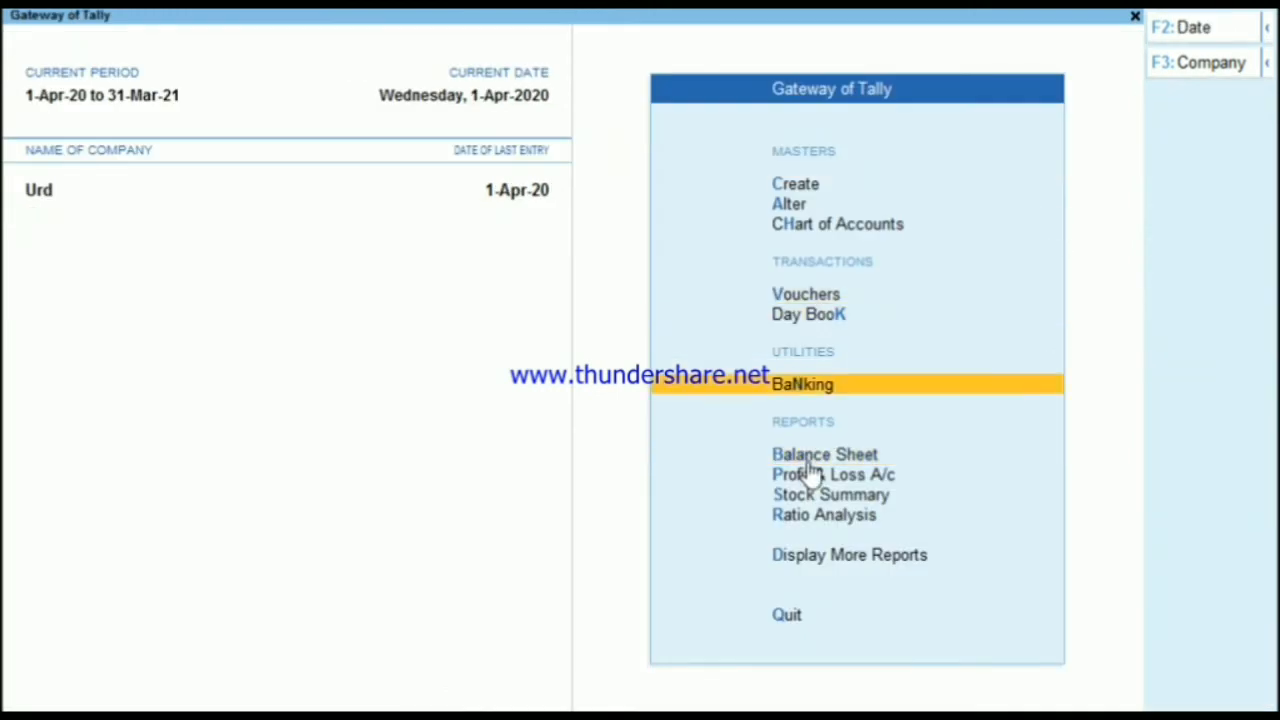
key("Return")
key("Down")
key("alt+F5")
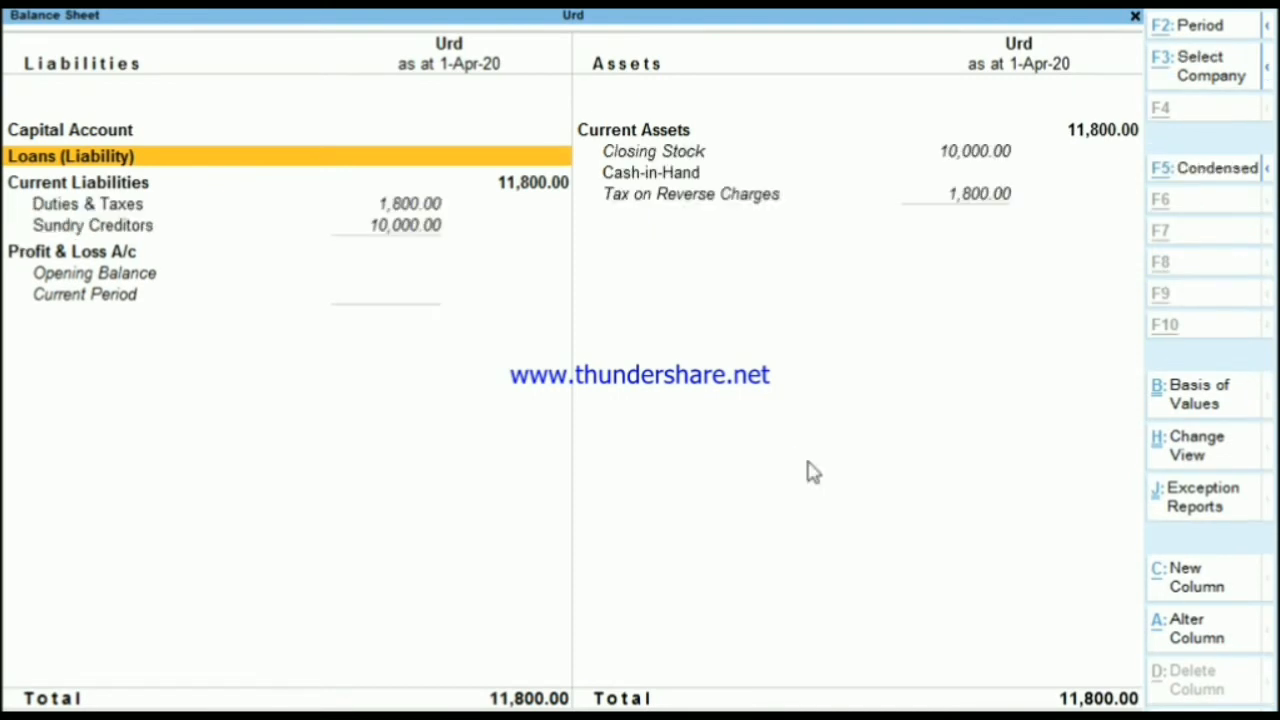
key("Down")
key("Down")
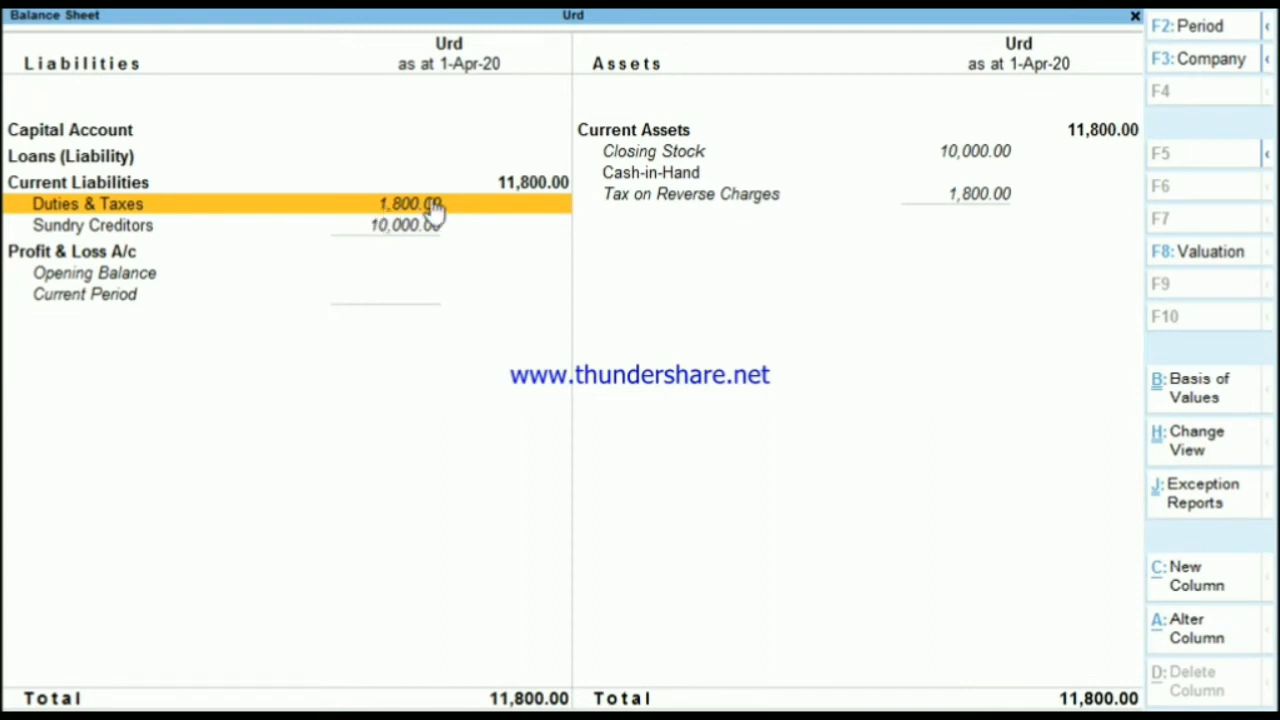
key("Escape")
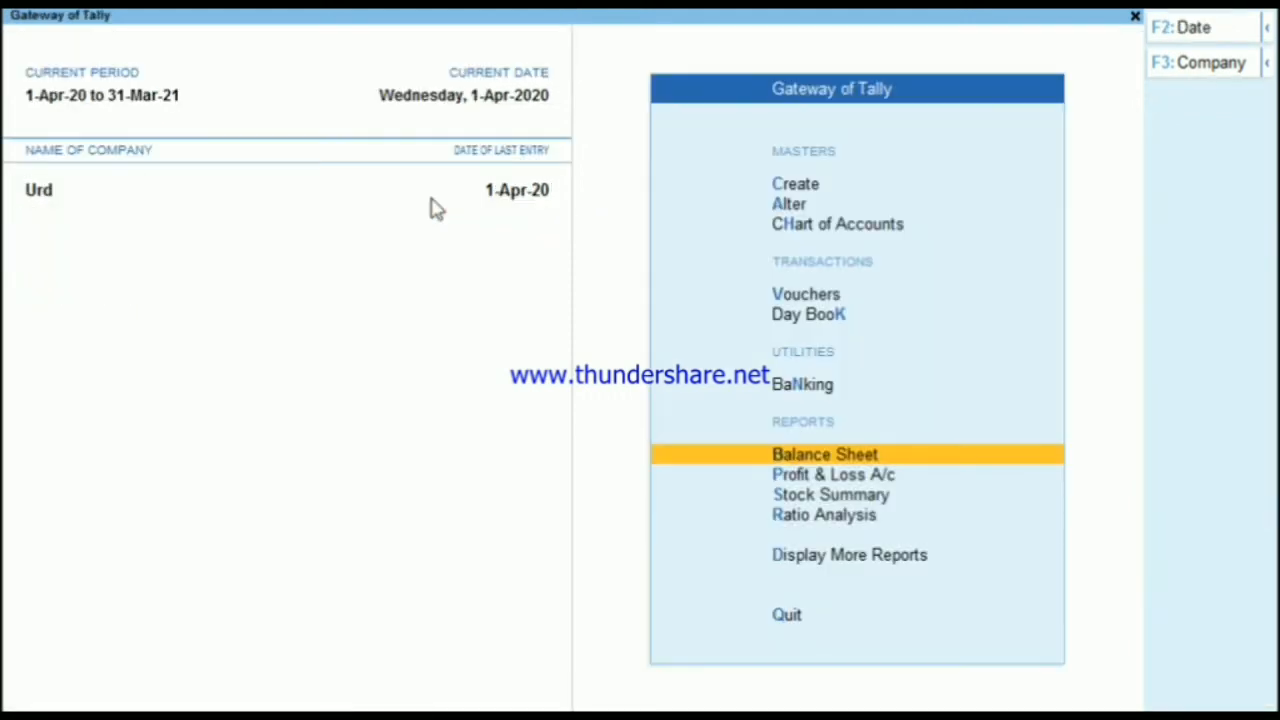
Step: Start a new journal voucher and debit the Cgst ledger with 900
key("Up")
key("Up")
key("Up")
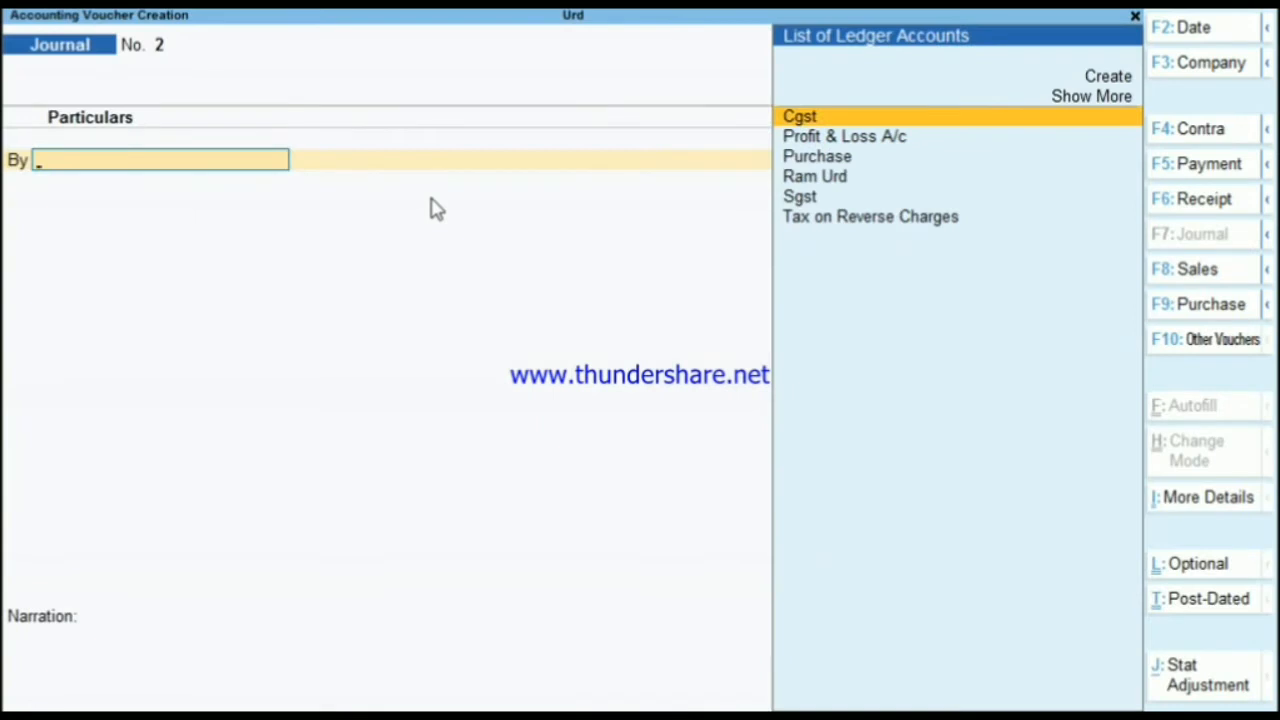
type("c")
key("Return")
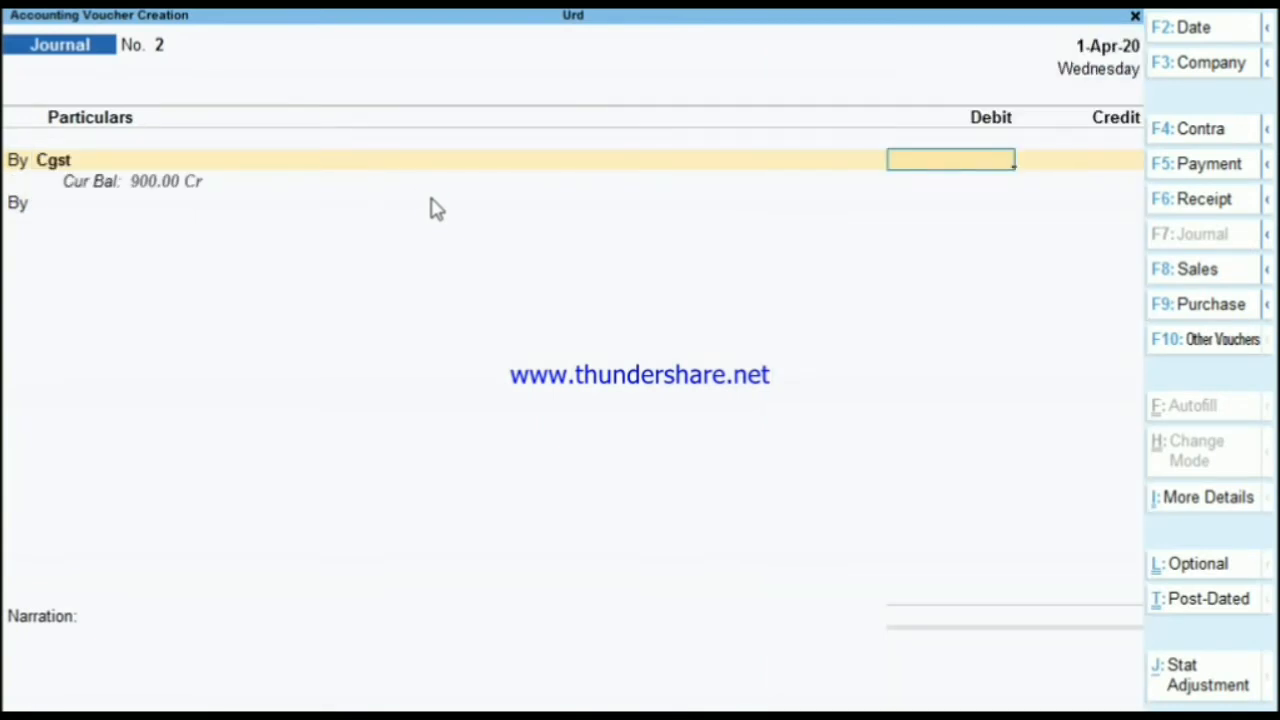
type("8")
key("BackSpace")
type("9000")
key("BackSpace")
key("Return")
key("Return")
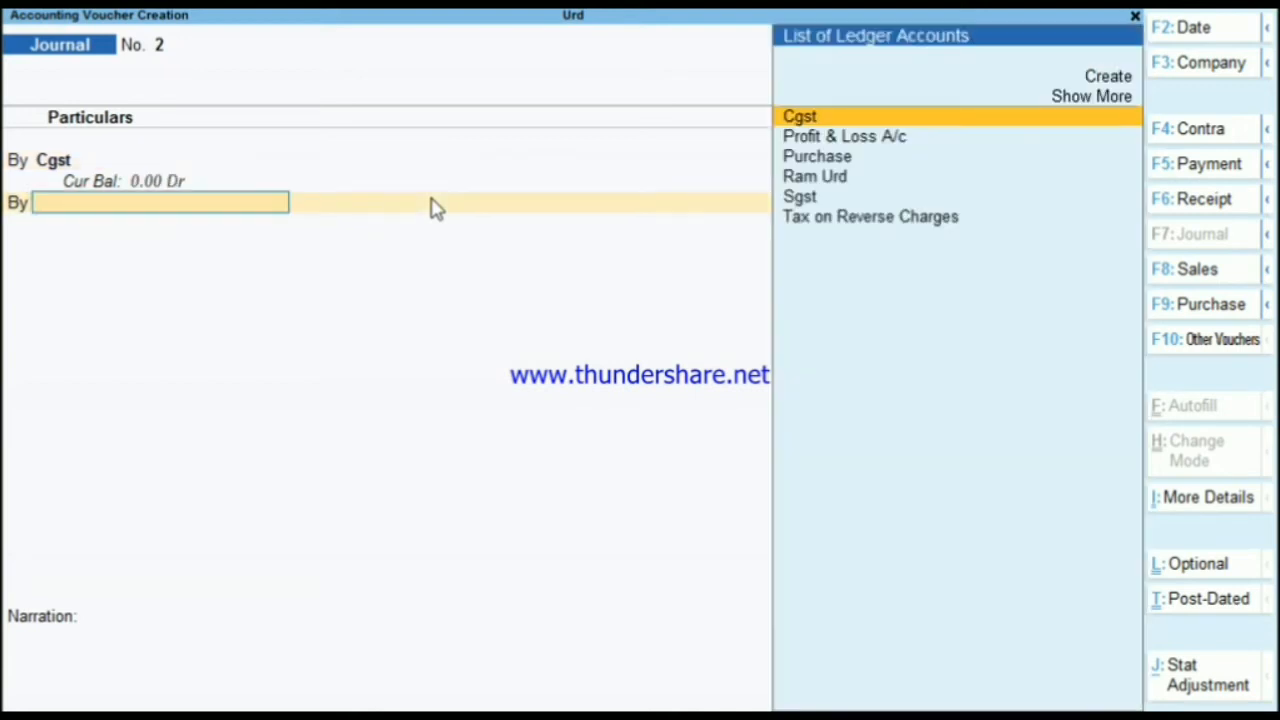
Step: Add a second debit line to the journal for the Sgst ledger with 900
type("S")
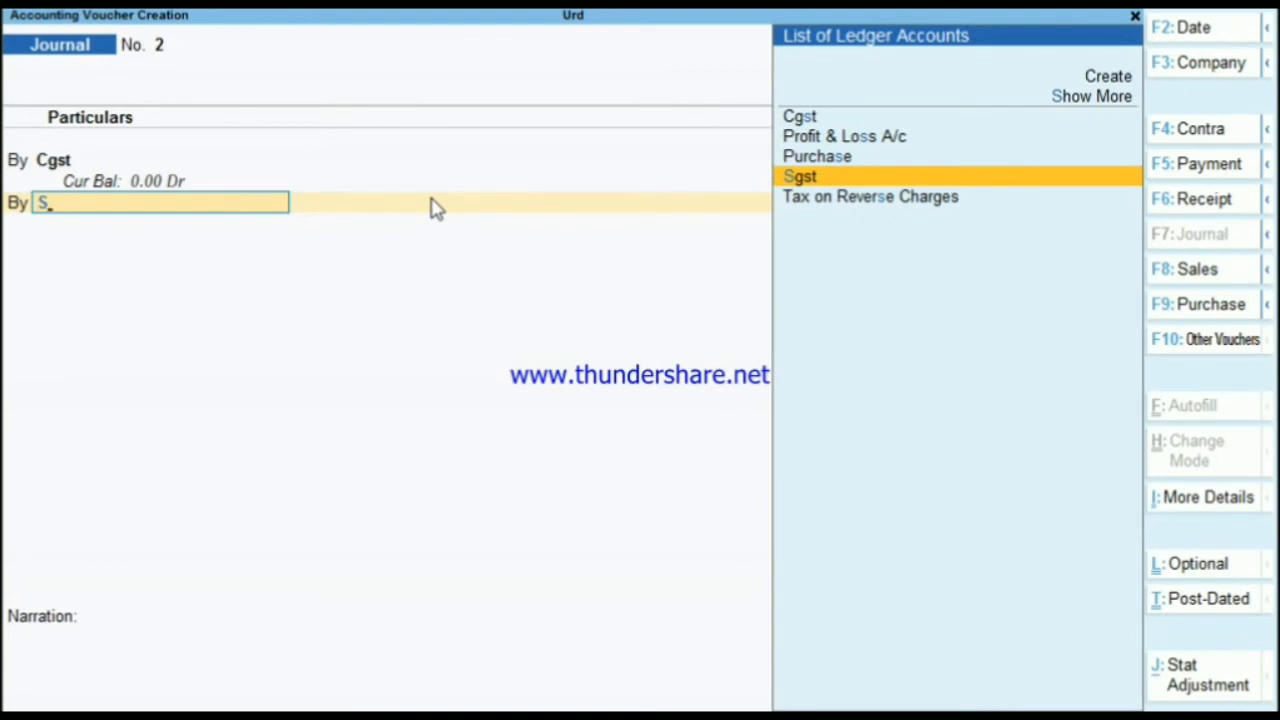
key("Return")
type("9")
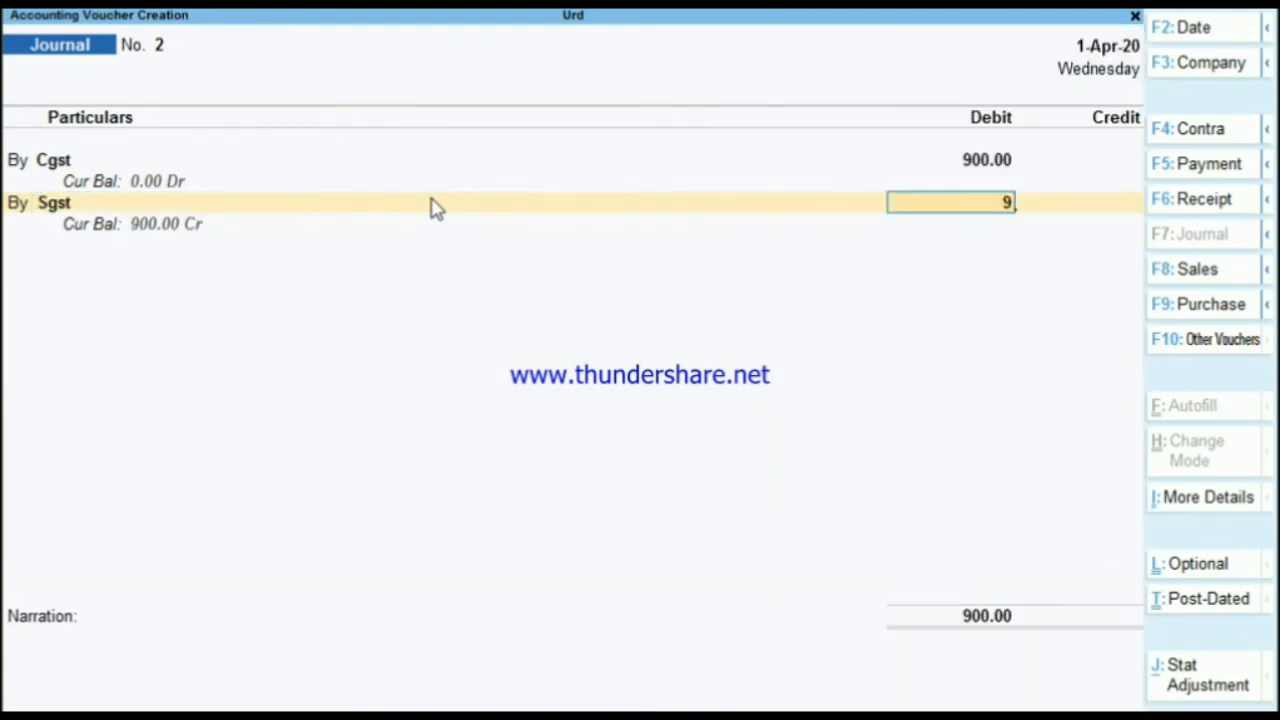
type("00")
left_click(434, 206)
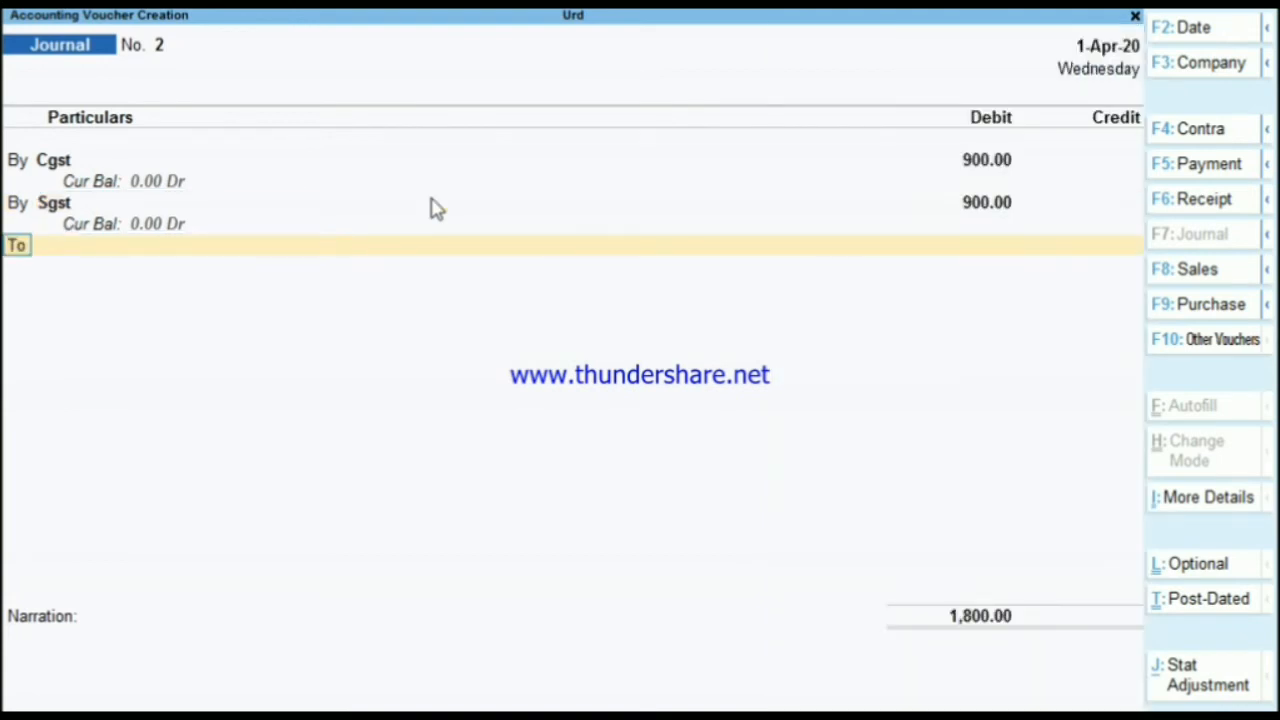
Step: Credit the GST adjustment ledger under Provisions with 1,800, renaming the ledger to Gst Adjstment
key("Return")
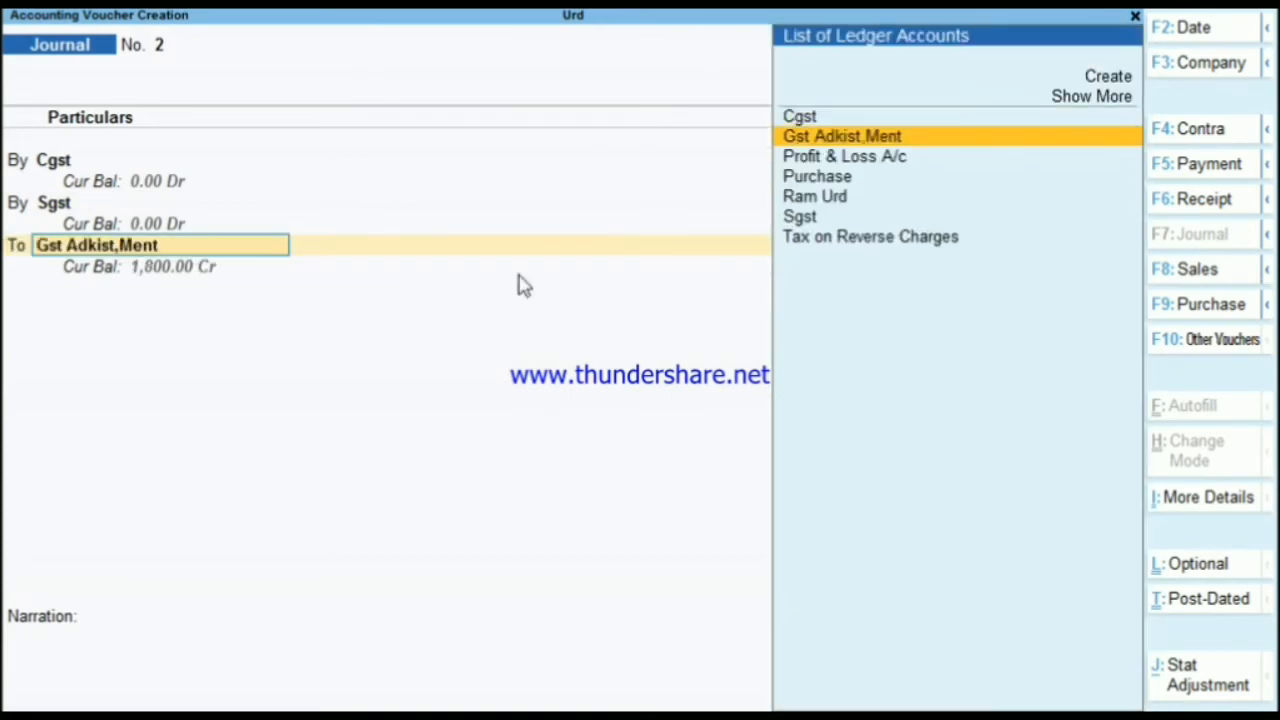
key("ctrl")
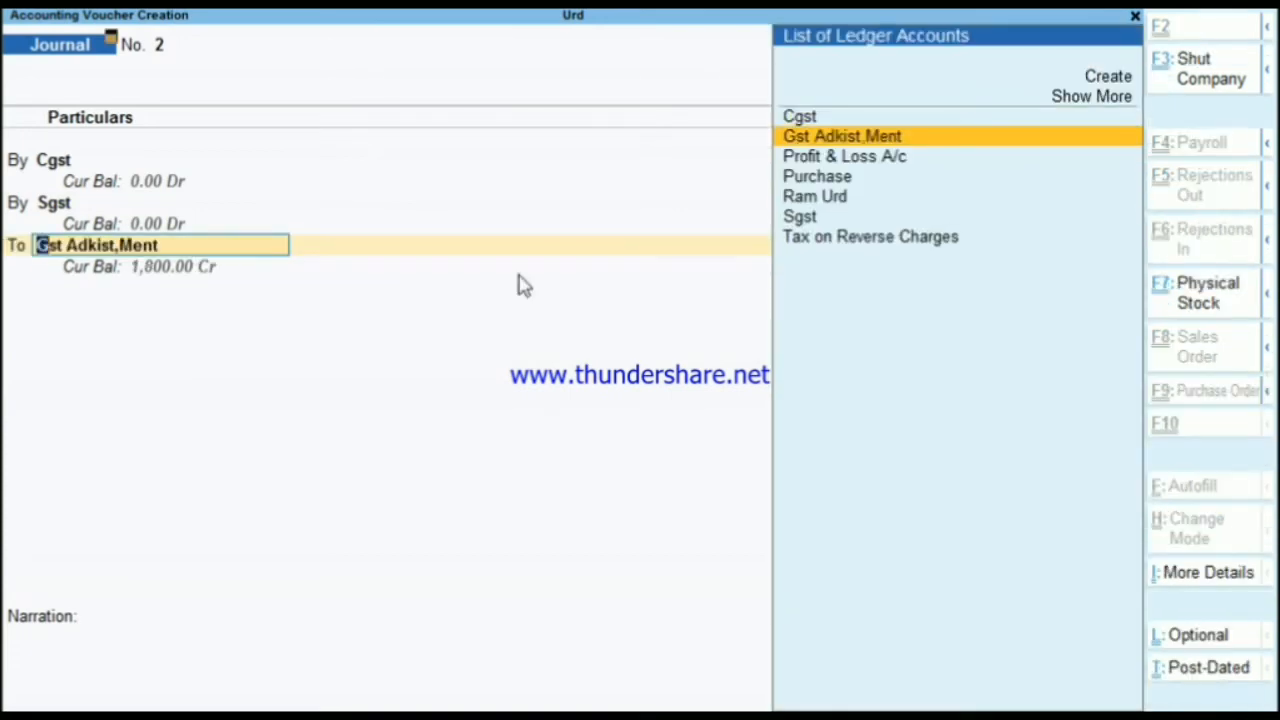
key("ctrl+Return")
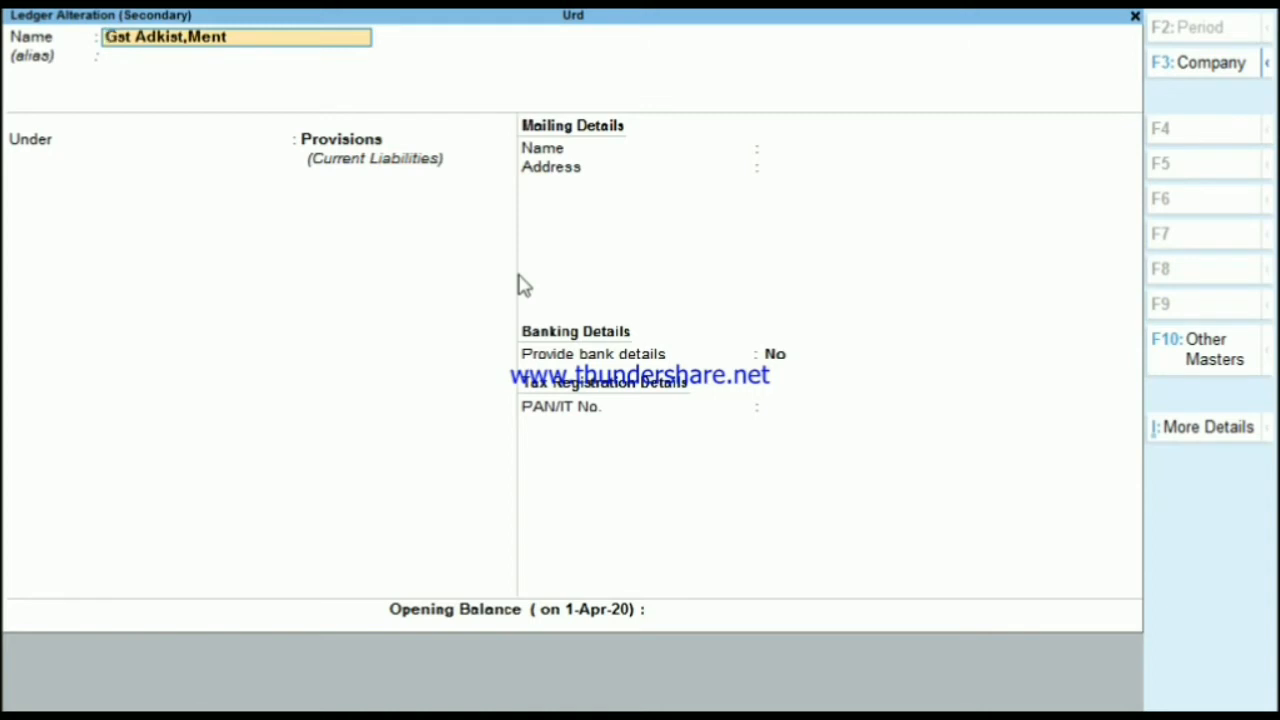
type("G")
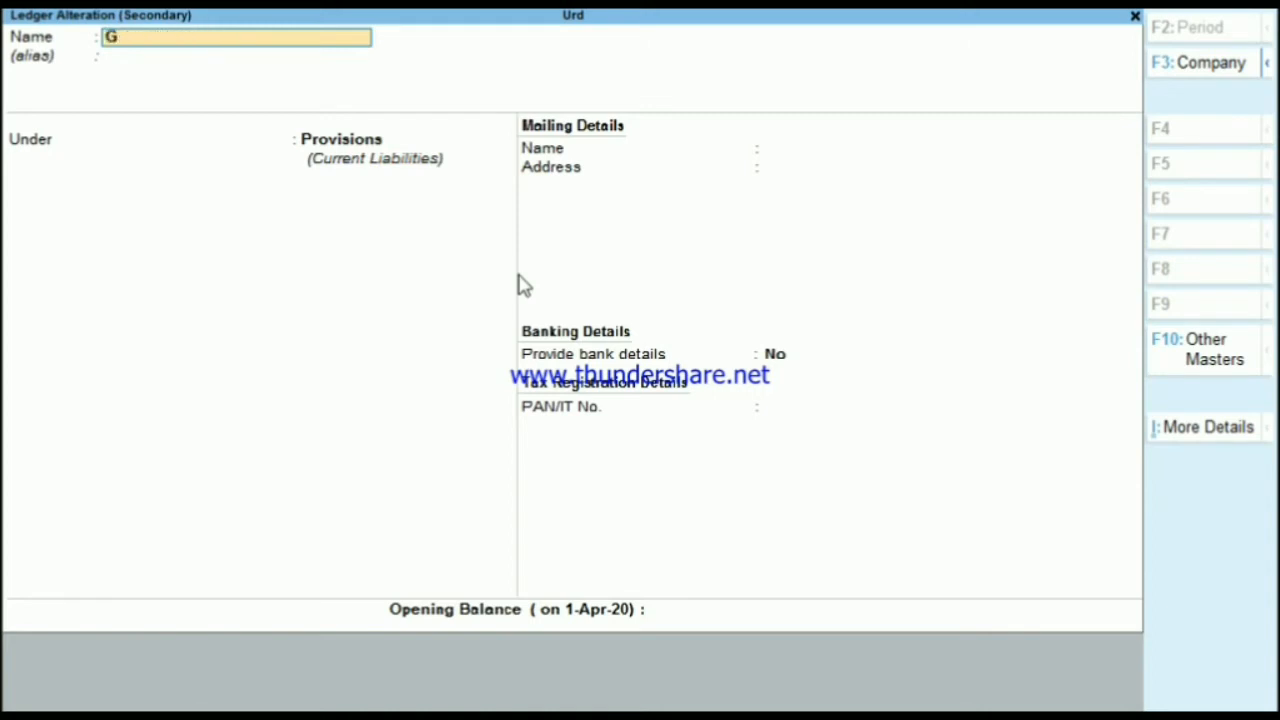
type("st adjstme")
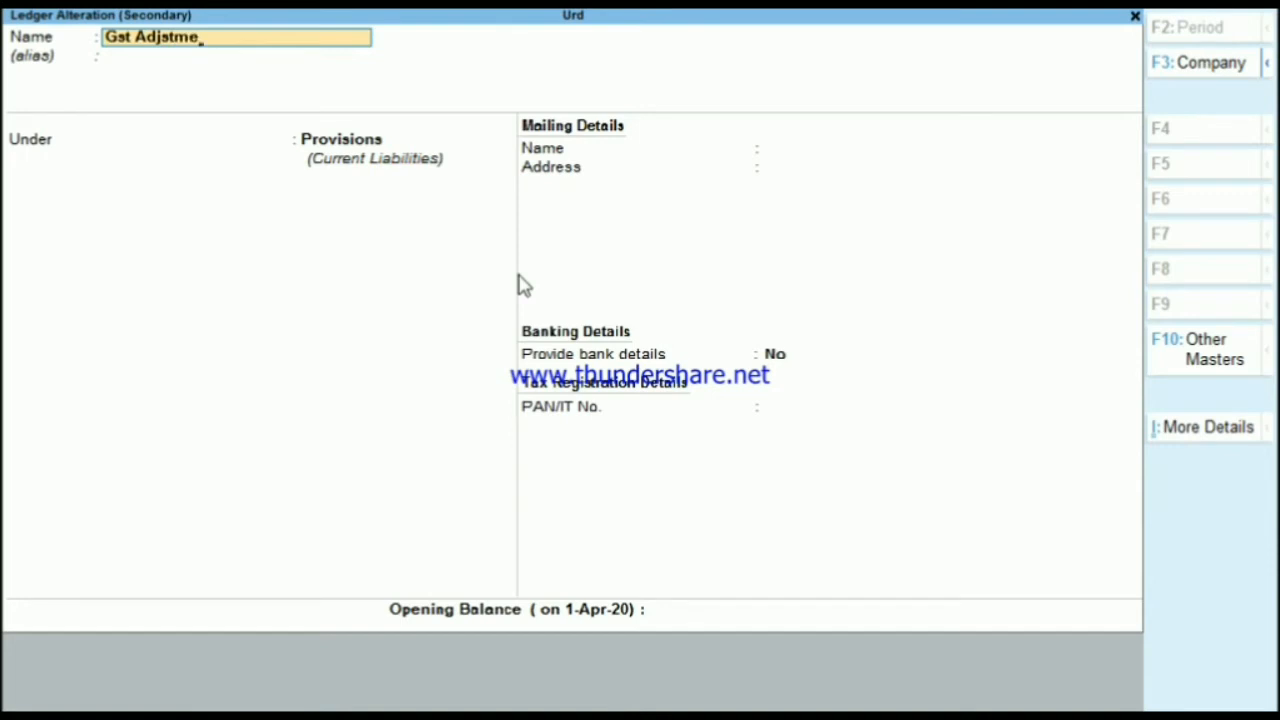
type("nt")
key("Return")
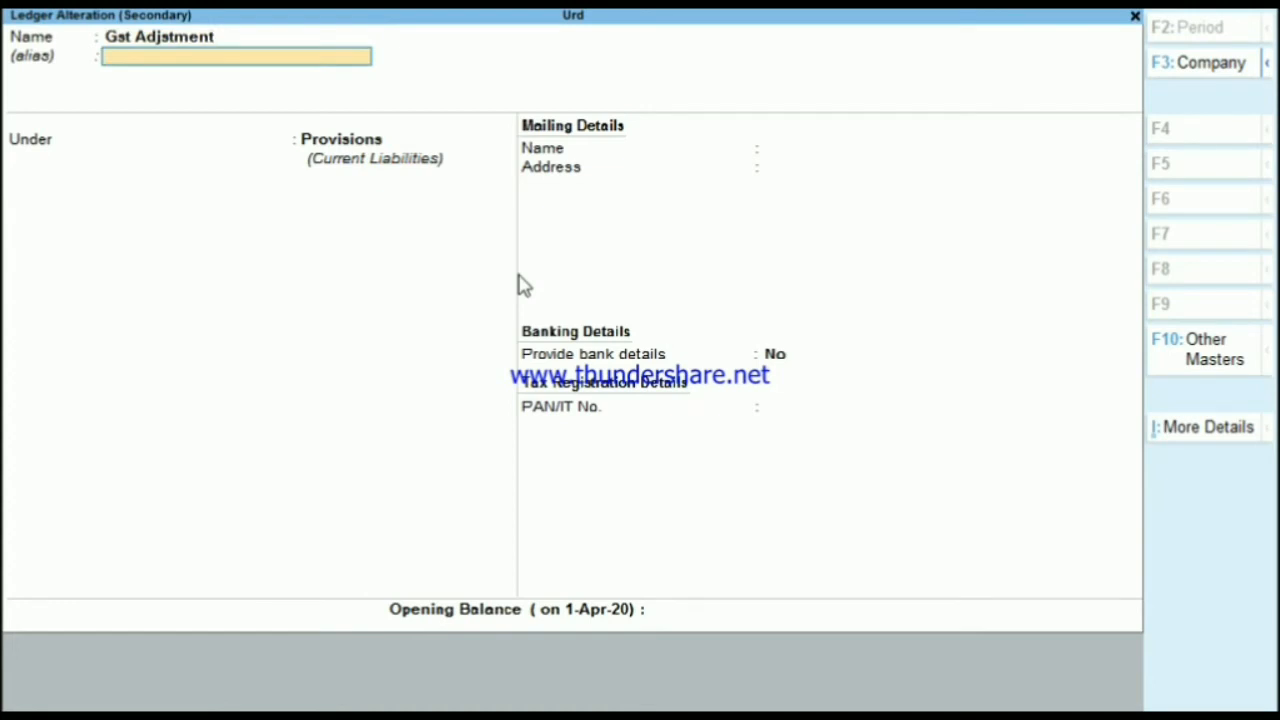
key("ctrl+a")
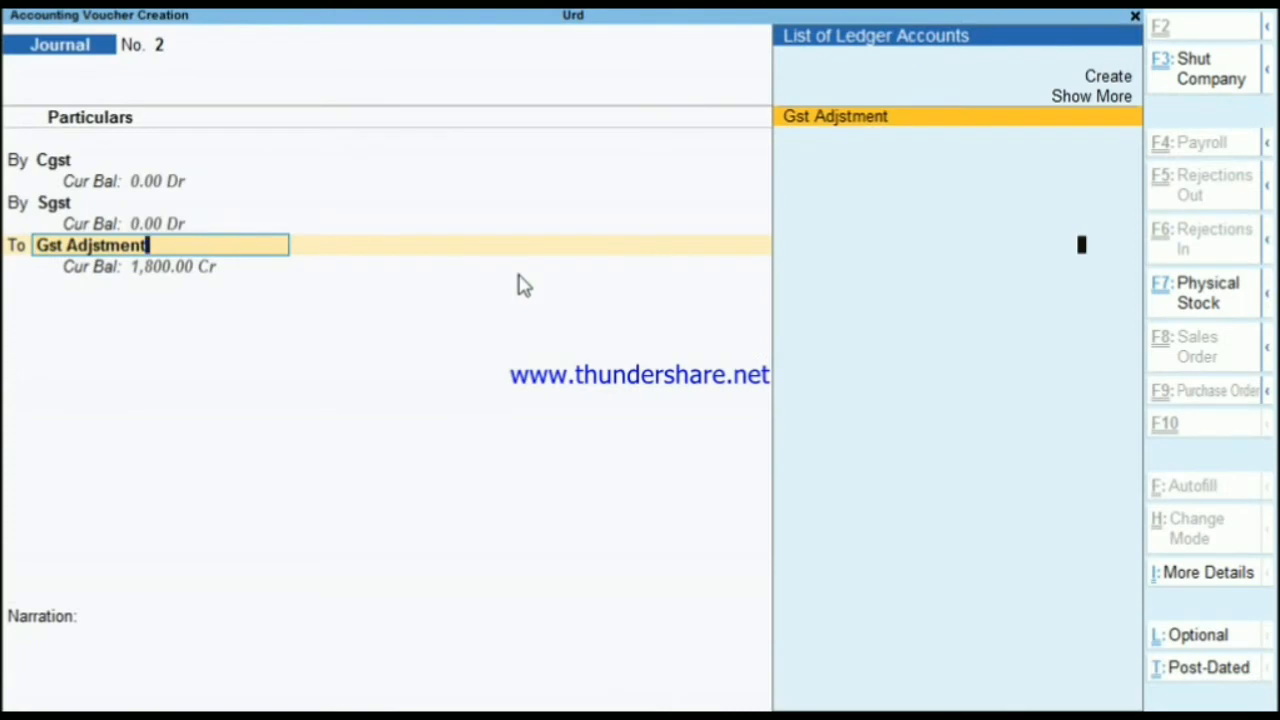
key("Return")
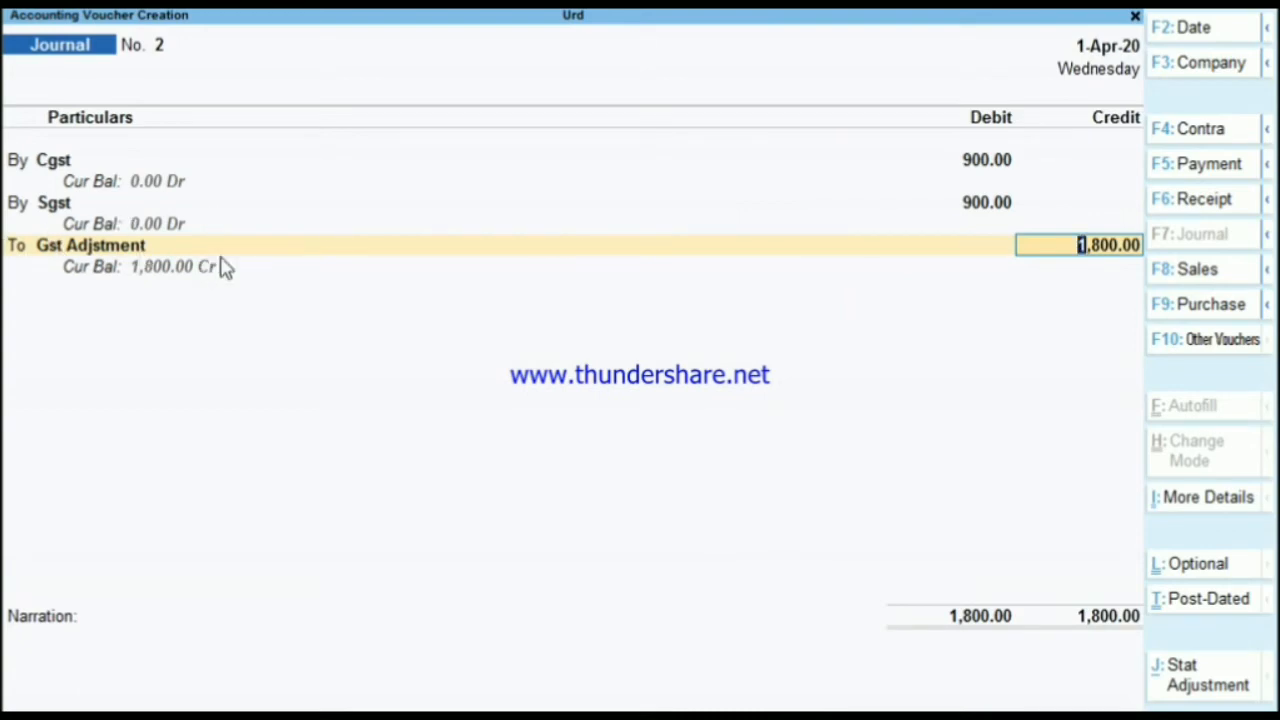
Step: Start a payment voucher and autofill it as a GST Stat Payment of type Recipient Liability for 1-Mar-20 to 31-Mar-20
key("F5")
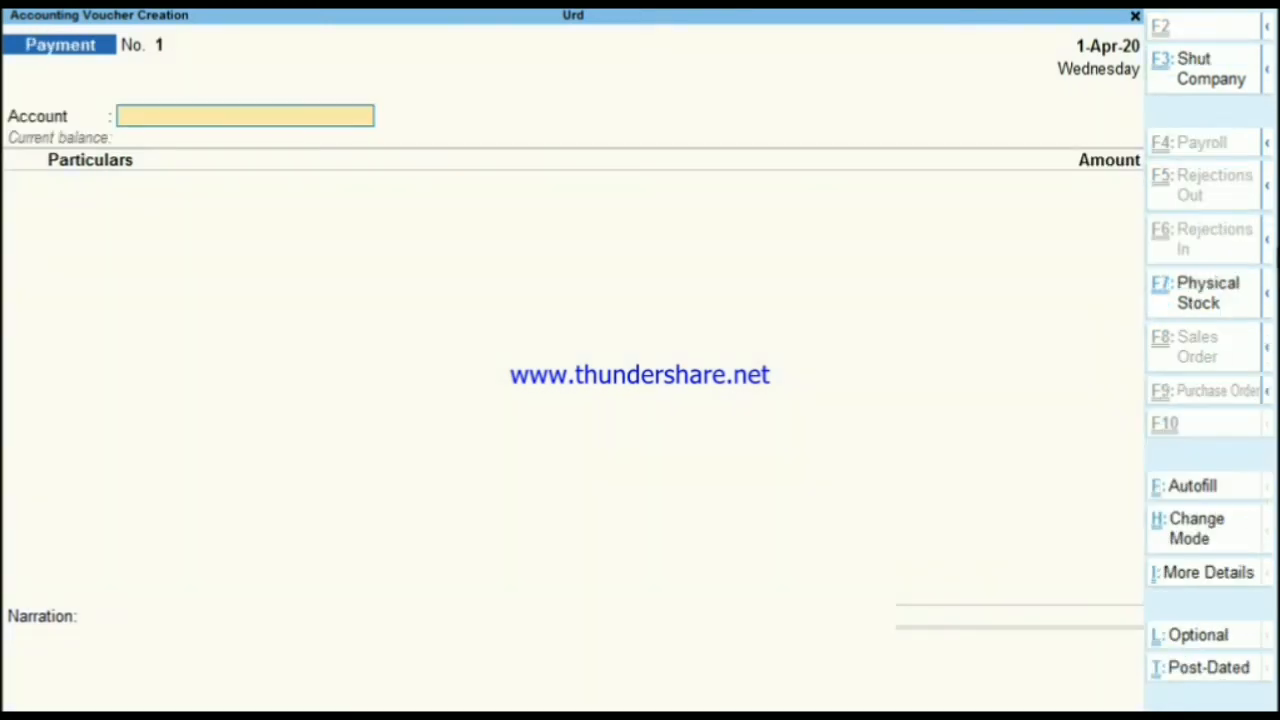
key("ctrl+f")
key("Return")
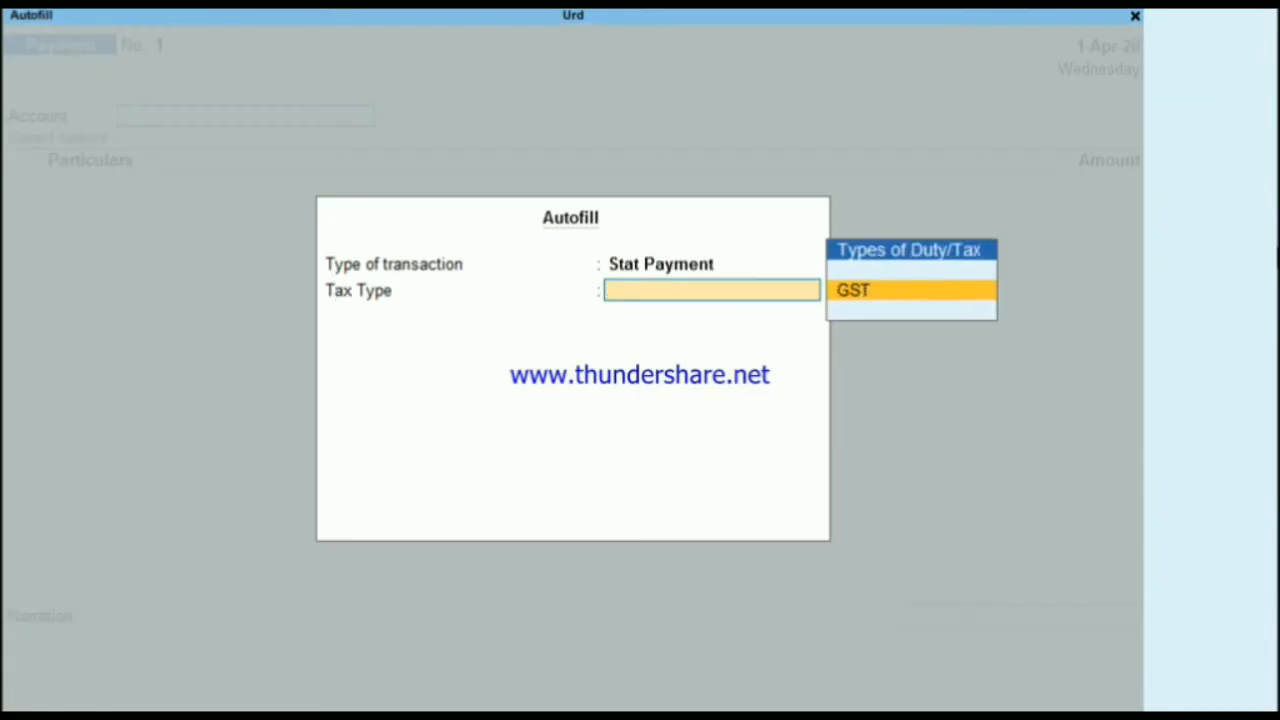
key("Return")
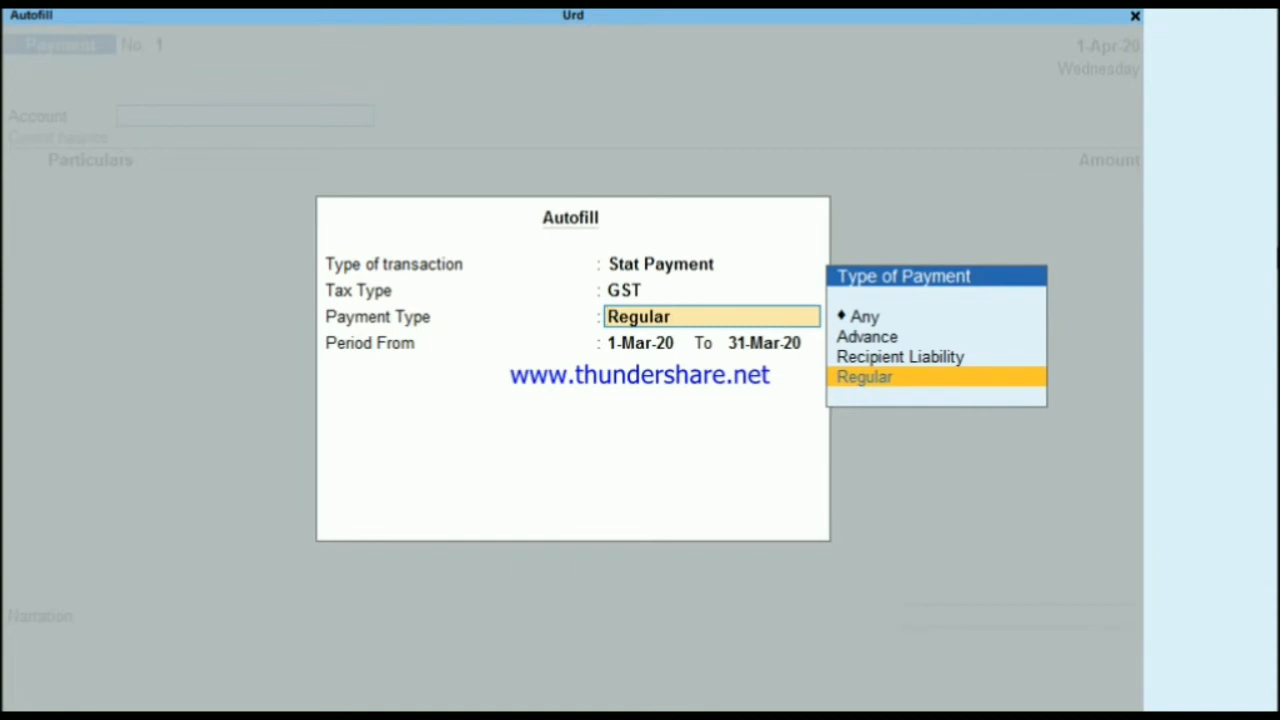
key("Up")
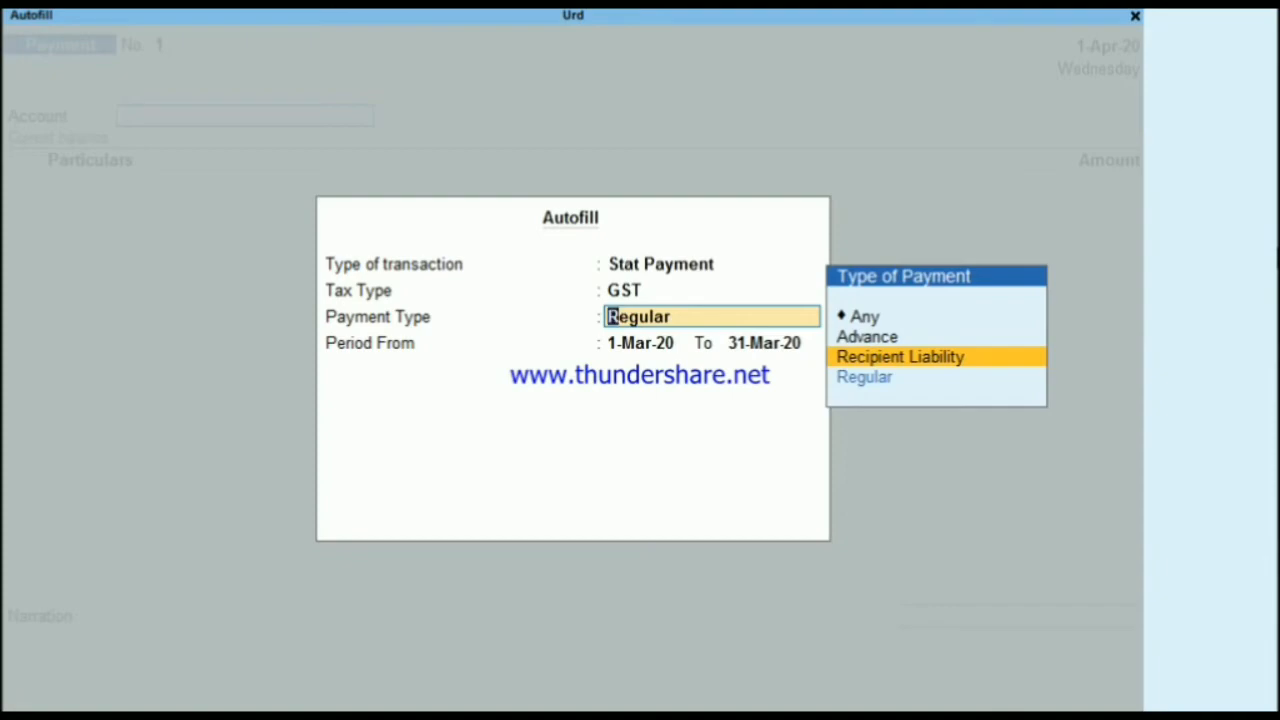
key("Return")
key("Return")
key("Return")
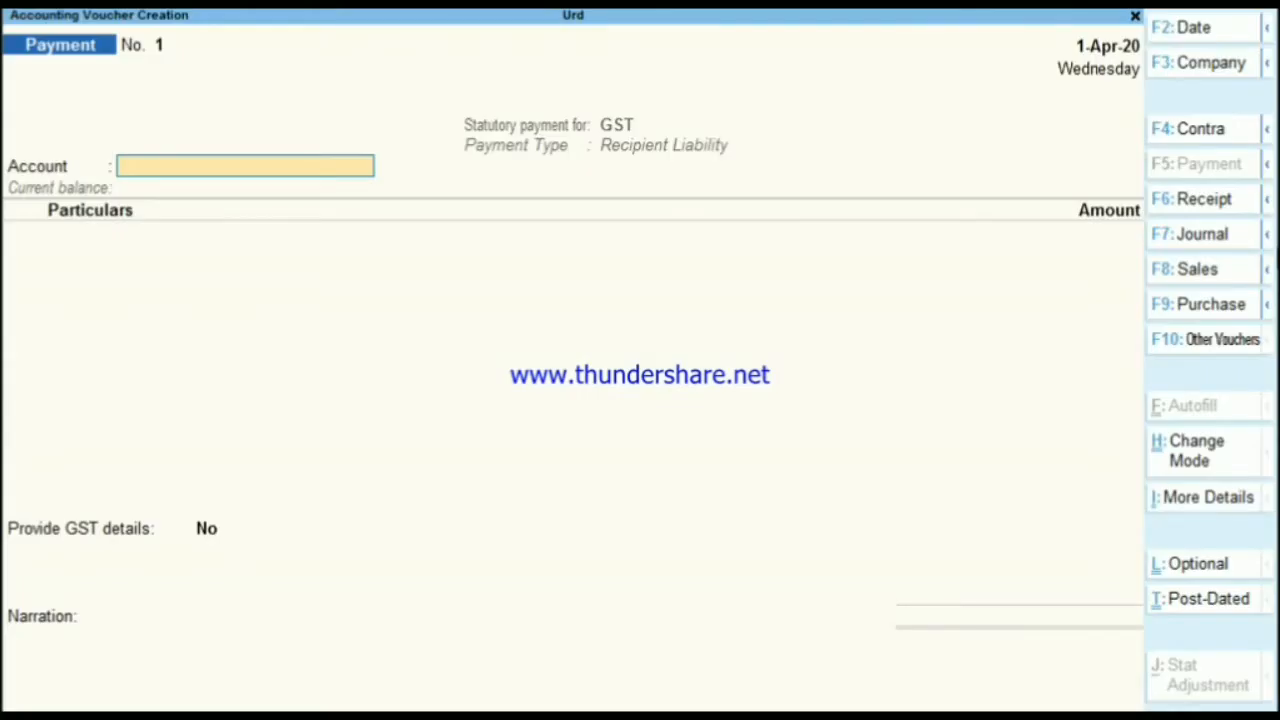
Step: Pay 1,800 from Cash against the Gst Adjstment ledger and save the payment voucher
type("C")
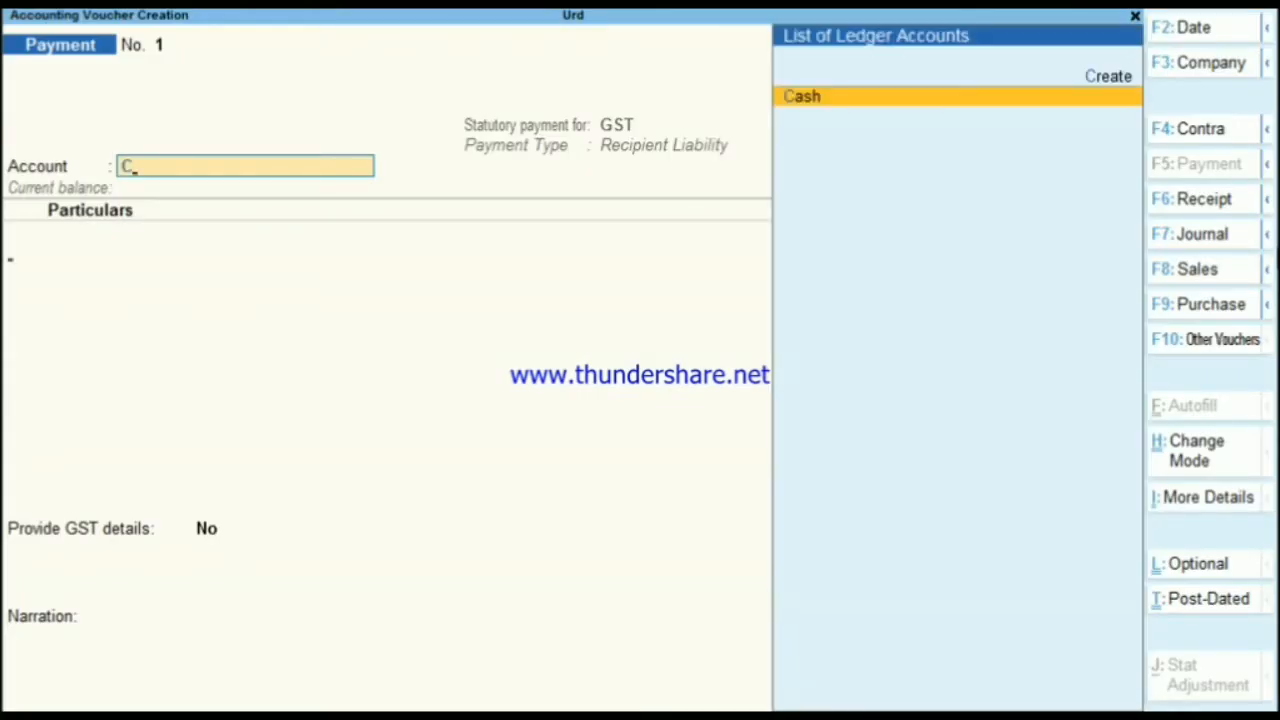
key("Return")
type("Gs")
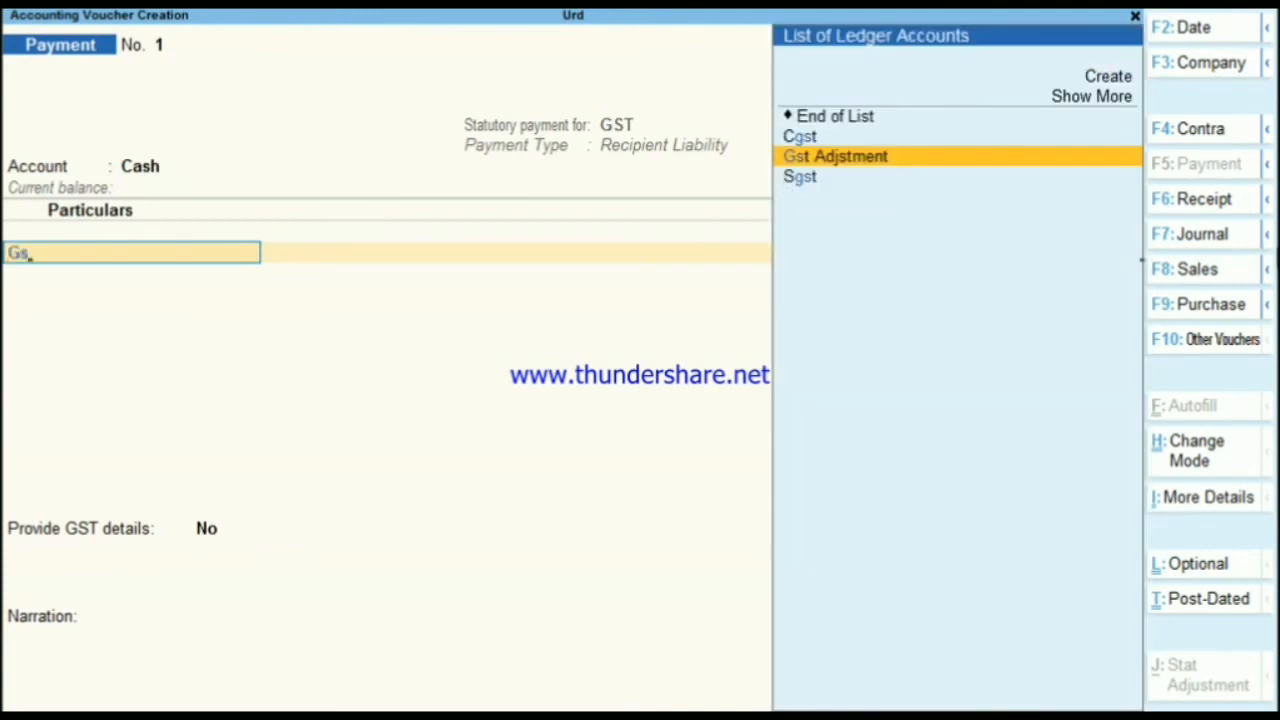
key("Return")
type("1,800")
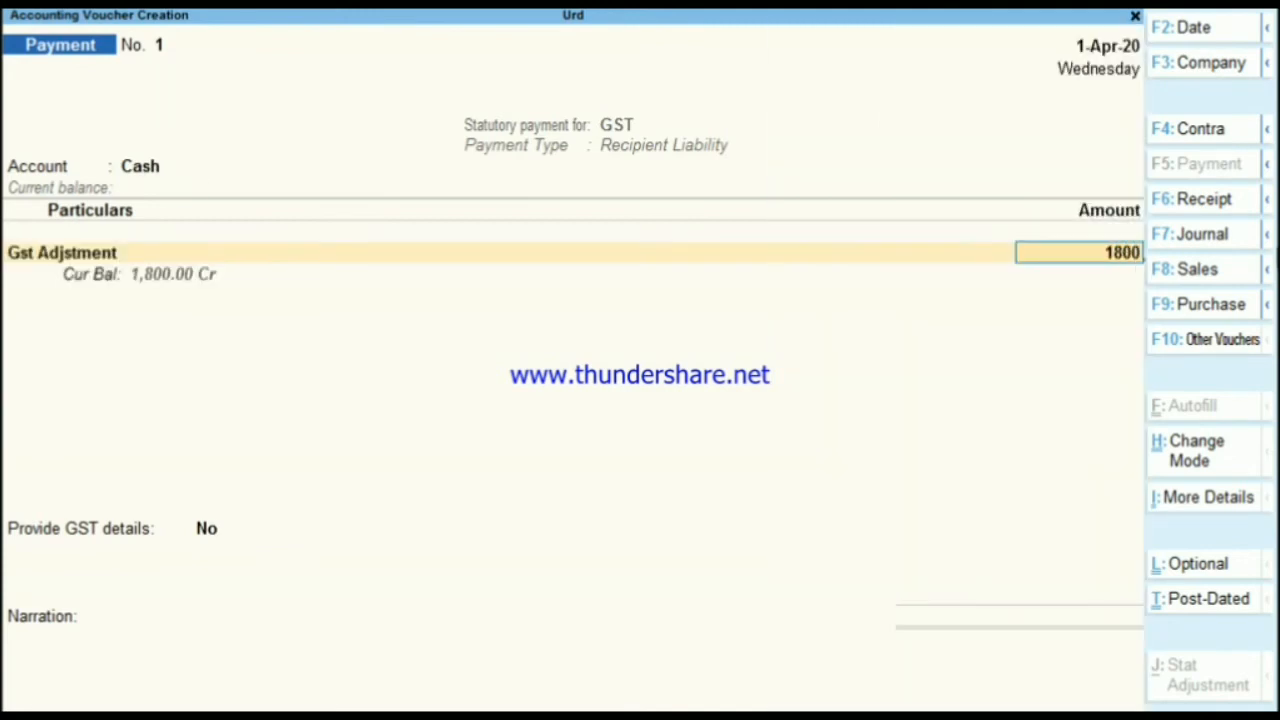
key("Return")
key("Return")
key("Return")
key("Return")
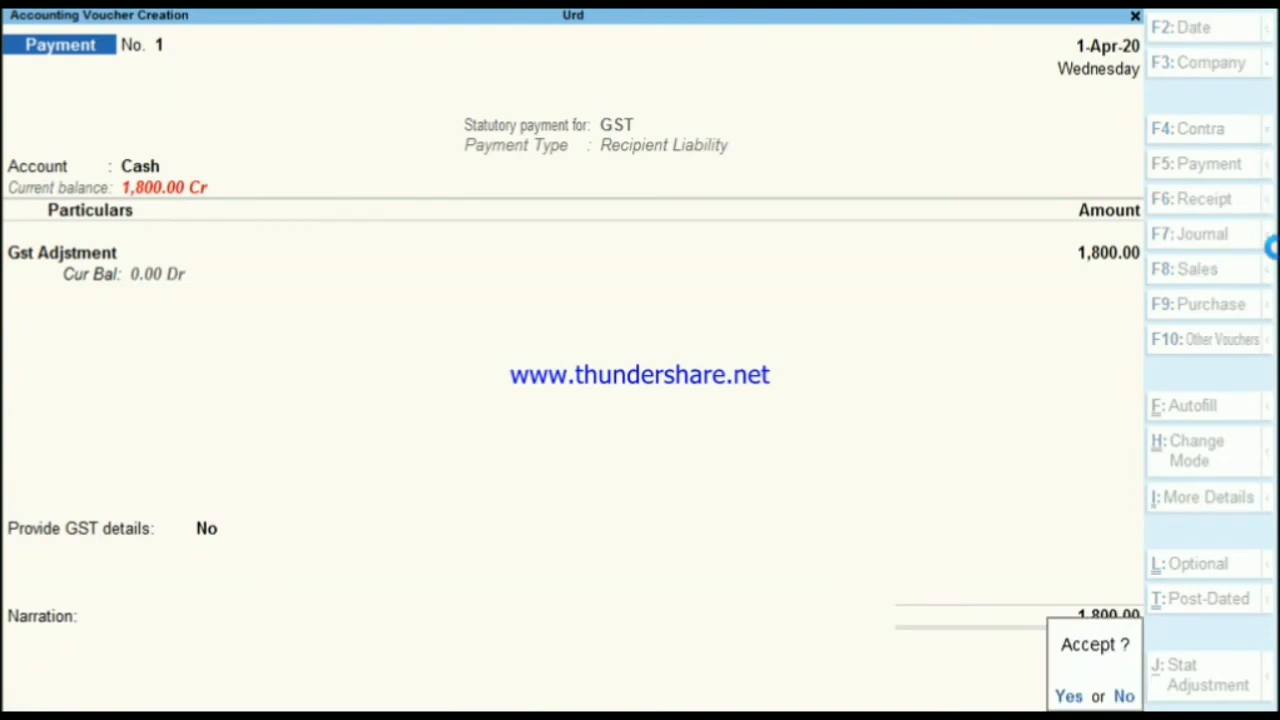
key("Return")
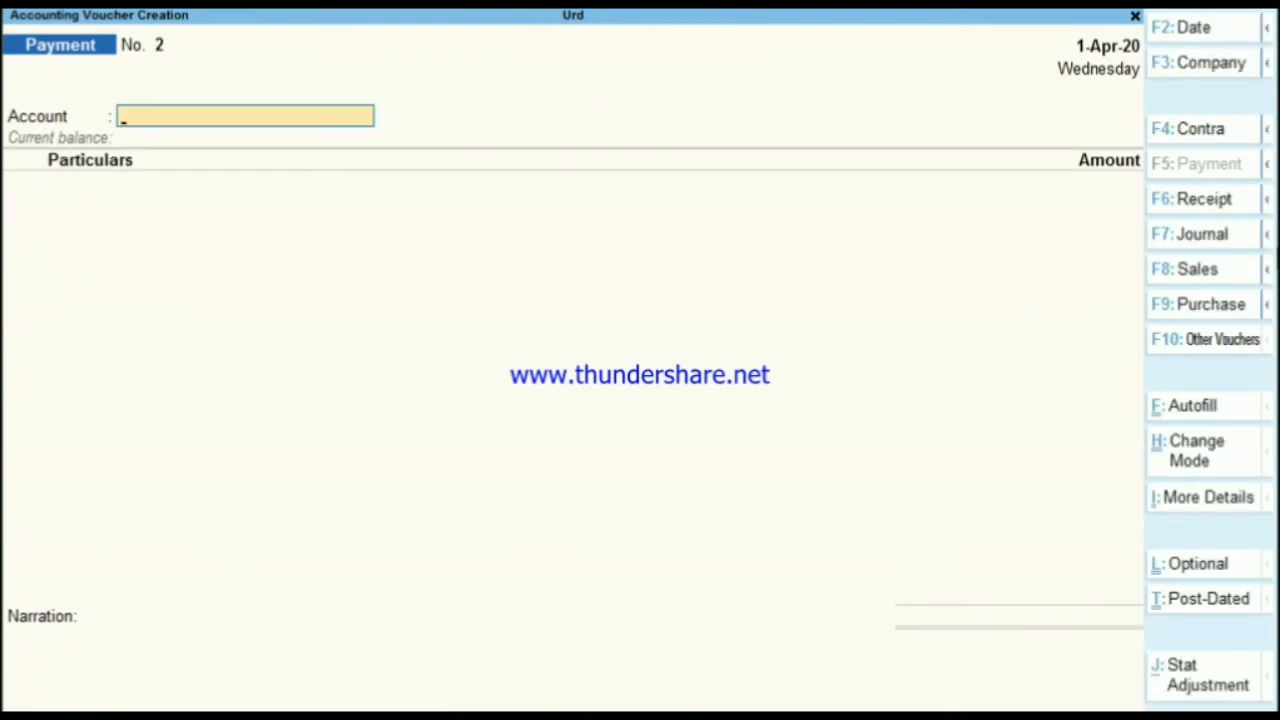
Step: Leave voucher entry, open the balance sheet in detailed view, and review Duties & Taxes and Provisions under Current Liabilities
key("Escape")
key("Return")
key("Down")
key("Down")
key("Return")
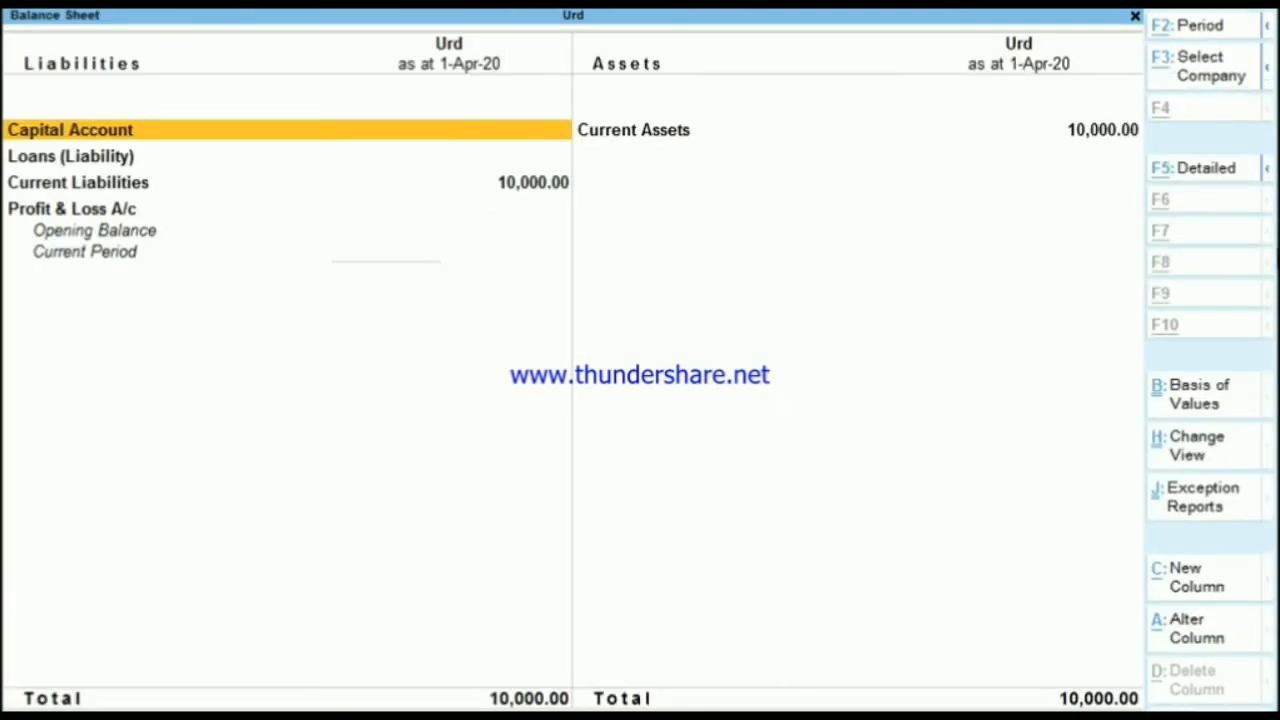
key("alt+F5")
key("Down")
key("Down")
key("Down")
key("Down")
key("Up")
key("Down")
key("Up")
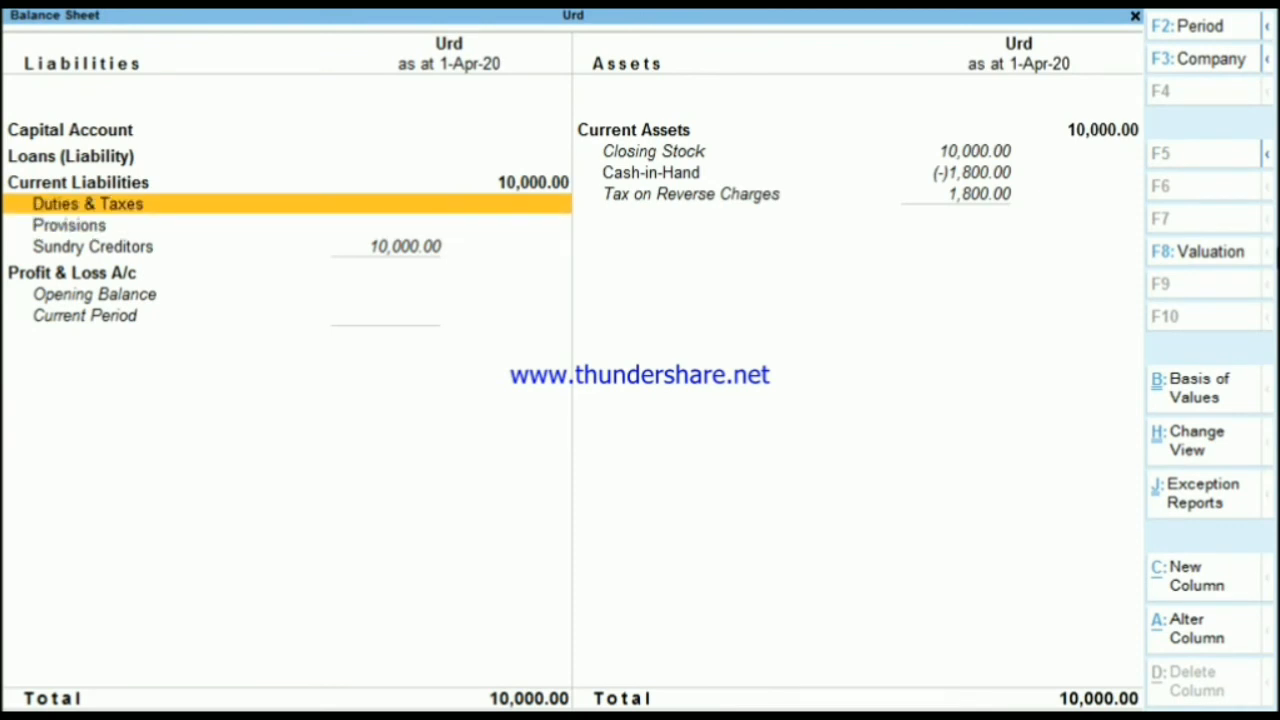
Step: Examine the Cash-in-Hand and Tax on Reverse Charges entries under Current Assets
key("Down")
key("Right")
key("Up")
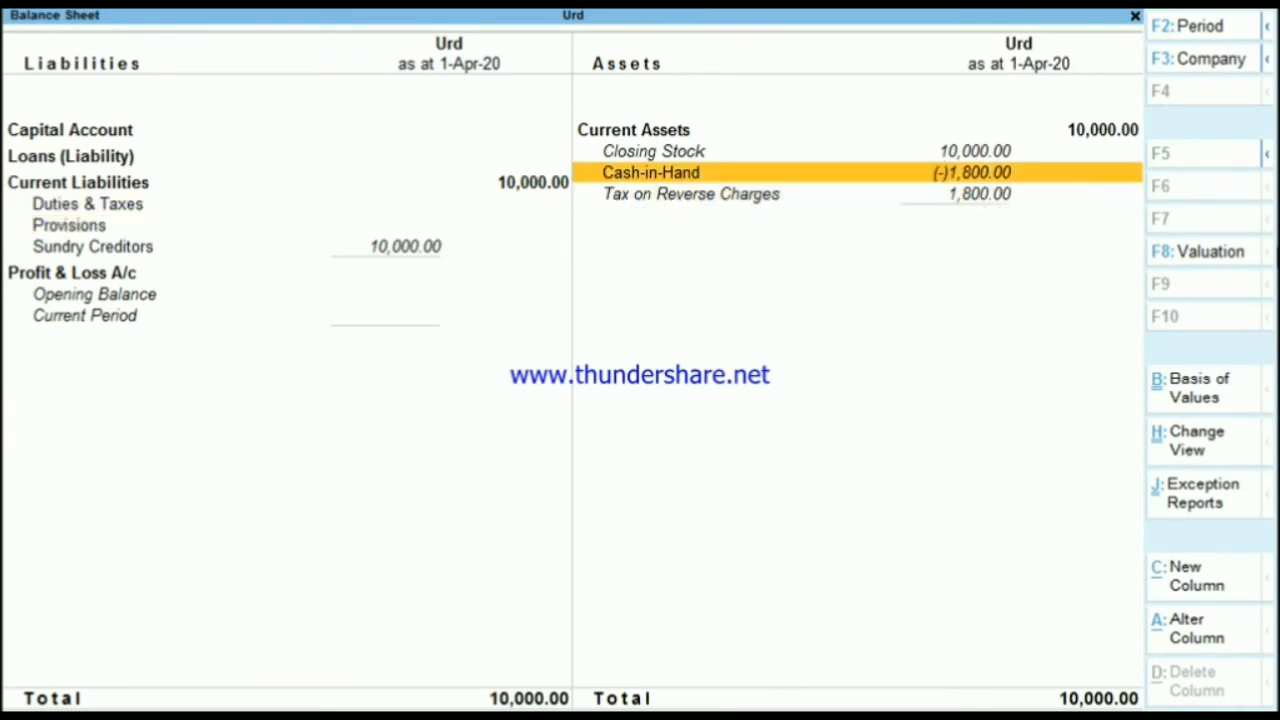
key("Down")
key("Up")
key("Down")
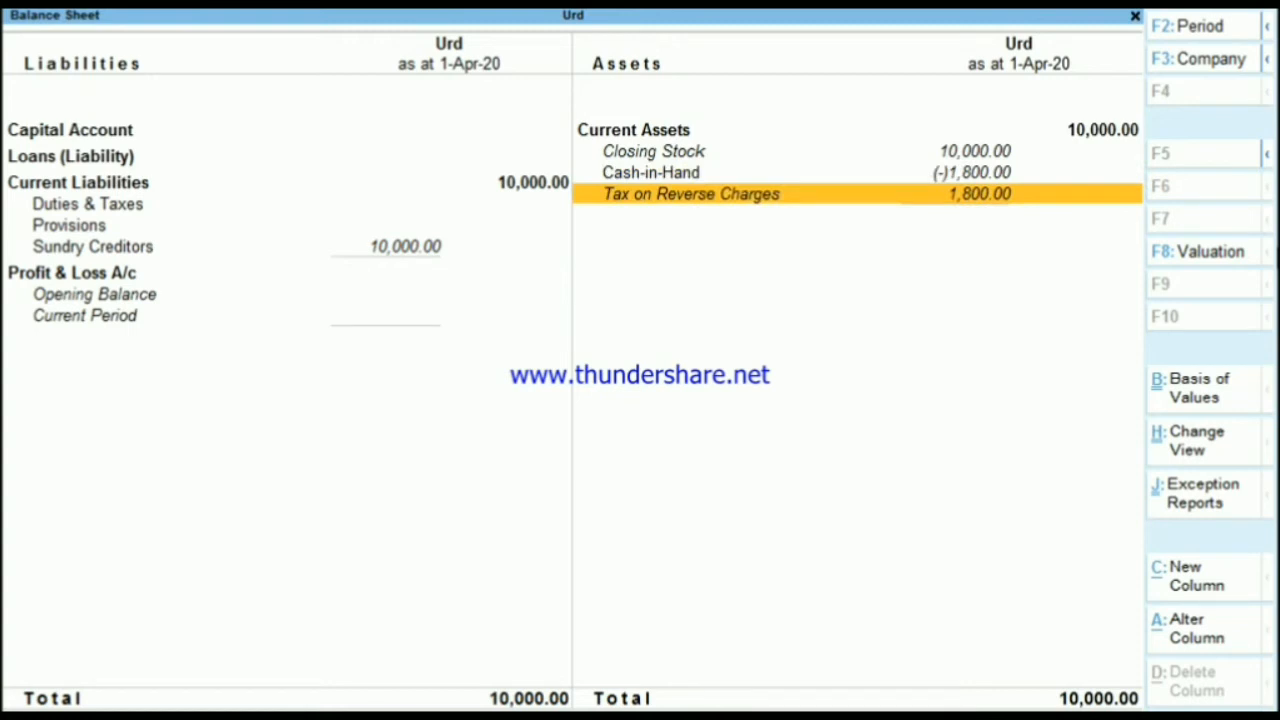
Step: Leave the balance sheet and open the GSTR-2 report from the GST reports
key("Escape")
key("Down")
key("Down")
key("Down")
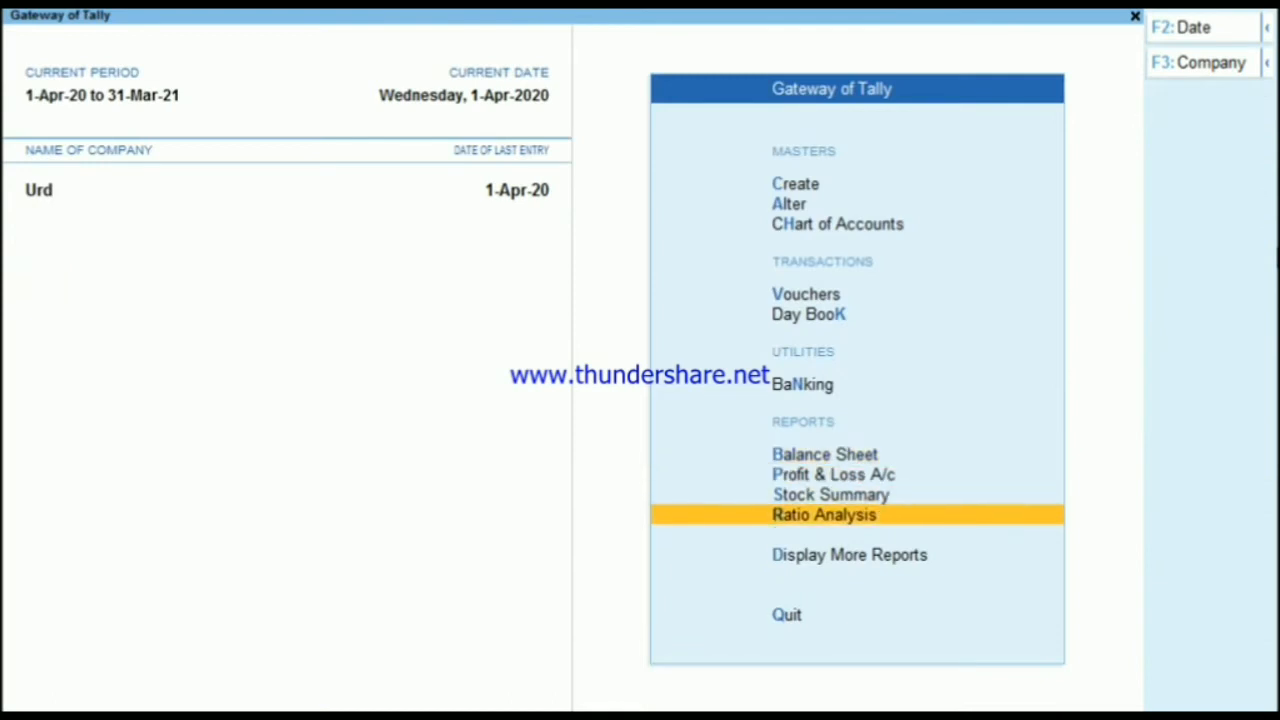
key("Down")
key("Return")
key("Down")
key("Down")
key("Down")
key("Down")
key("Down")
key("Down")
key("Down")
key("Down")
key("Down")
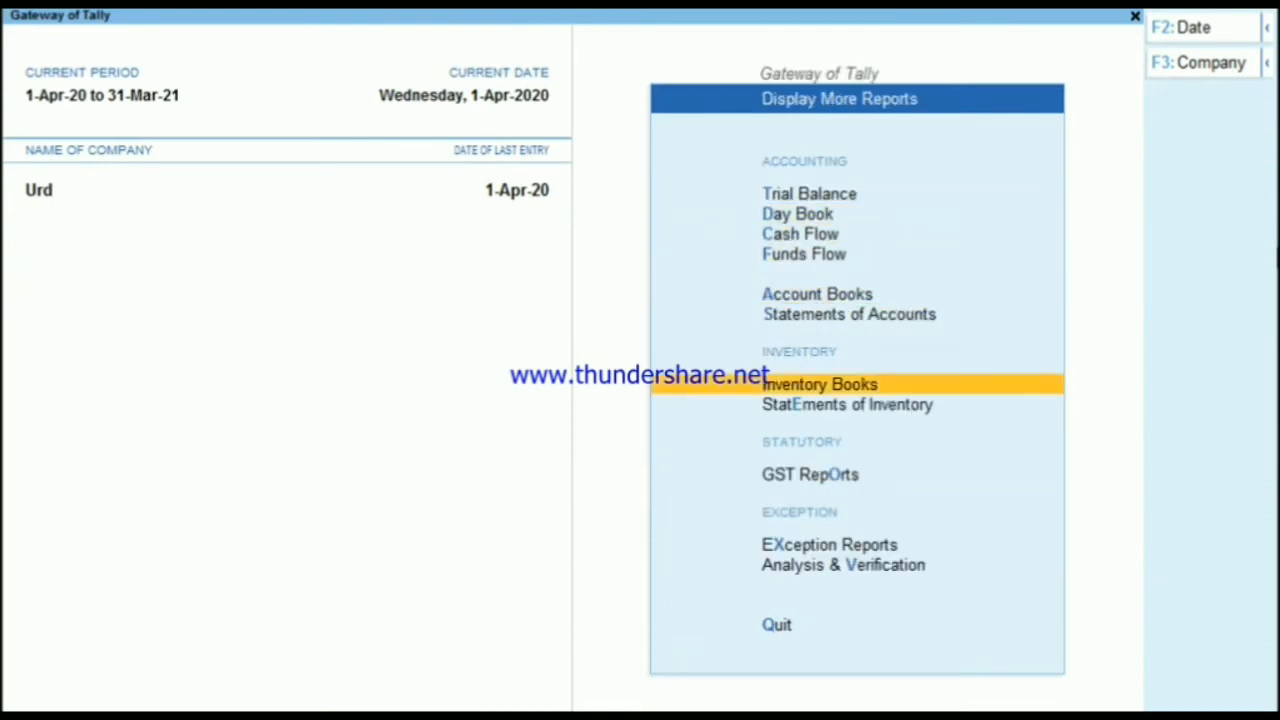
key("o")
key("Down")
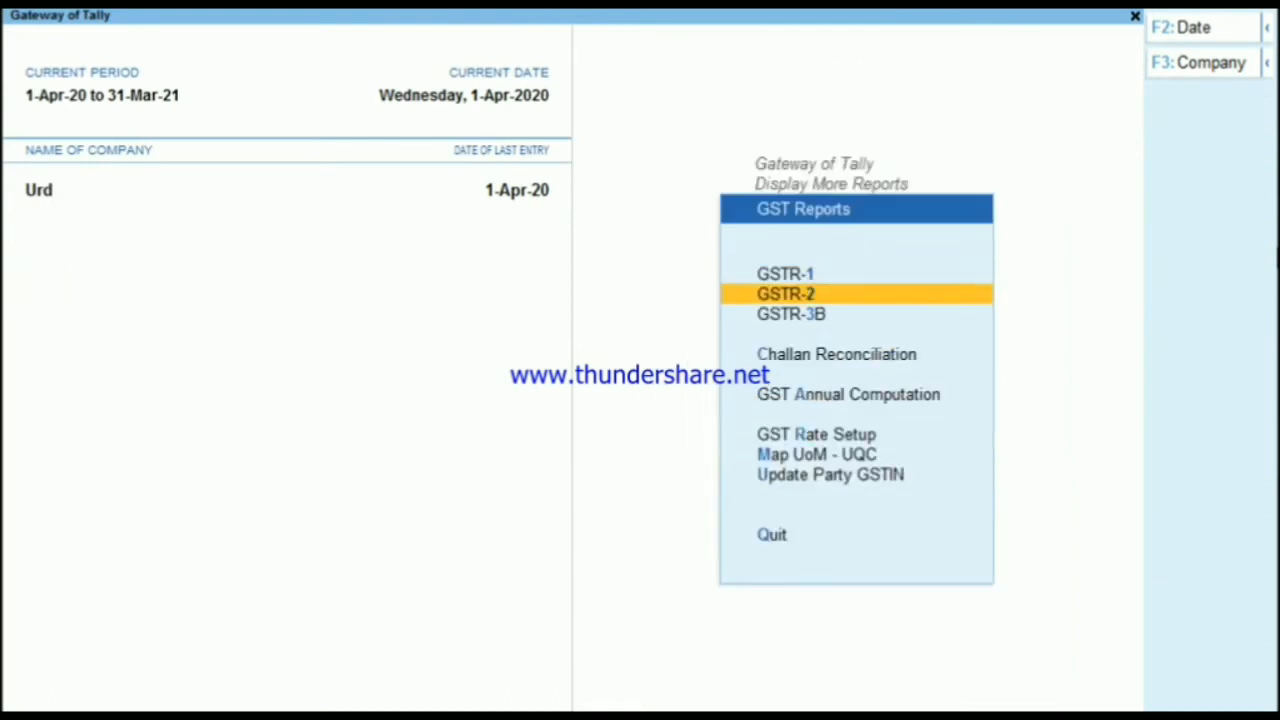
key("Return")
Step: Open the URD Purchases details under Reverse Charge Liability to be Booked in GSTR-2
key("Down")
key("Down")
key("Down")
key("Down")
key("Down")
key("Down")
key("Down")
key("Down")
key("Down")
key("Down")
key("Down")
key("Down")
key("Down")
key("Down")
key("Down")
key("Down")
key("Down")
key("Down")
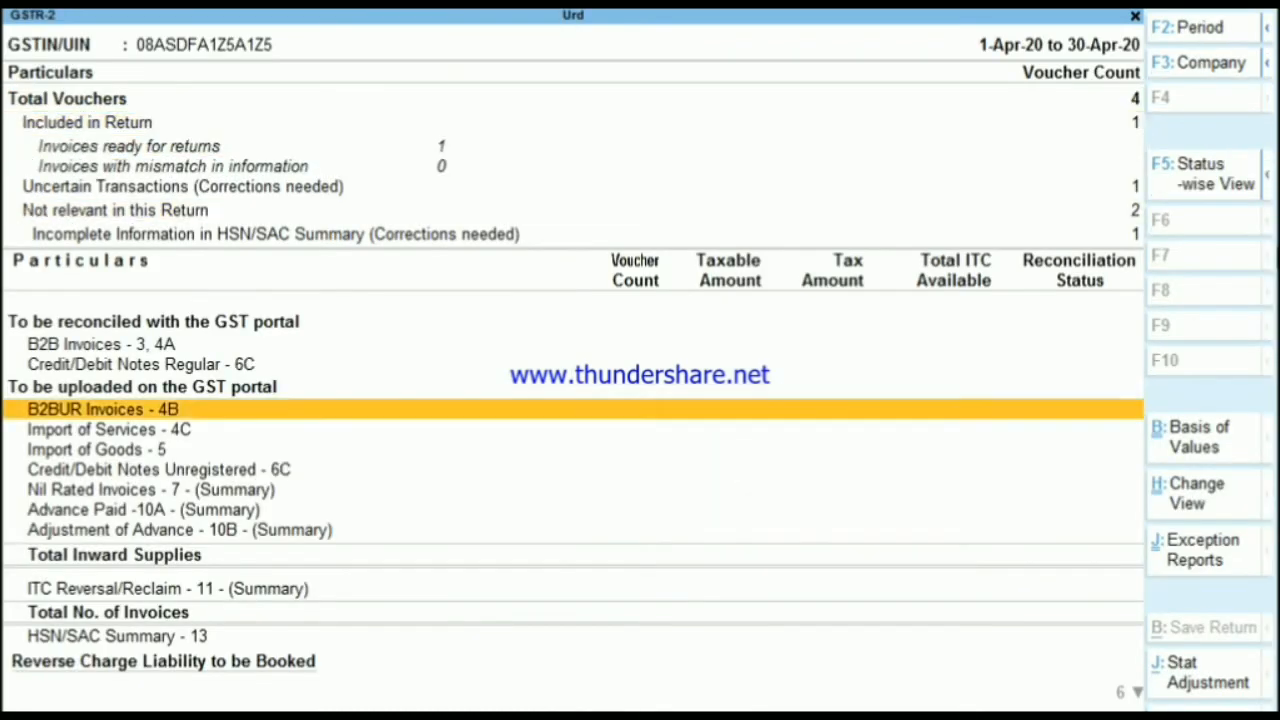
key("Up")
key("Up")
key("Return")
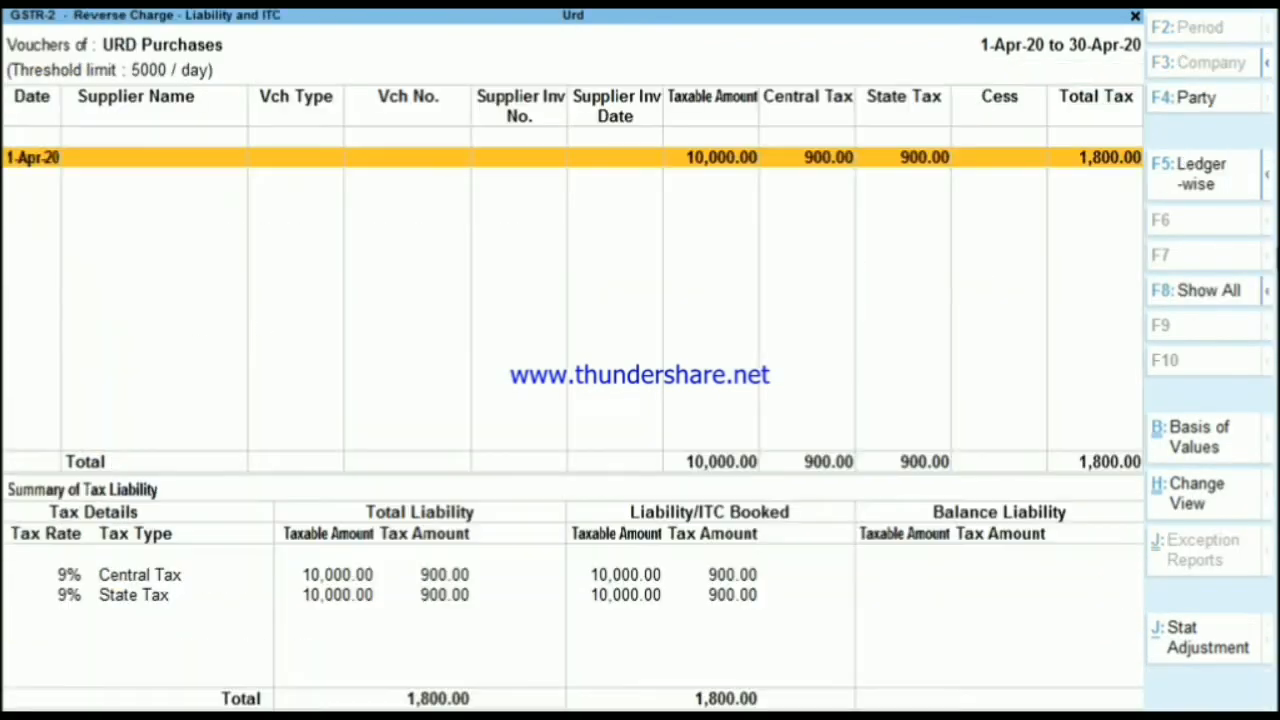
Step: Close GSTR-2, open the GSTR-3B report, and check the URD Purchases reverse charge entry
key("Escape")
key("Escape")
key("Down")
key("Return")
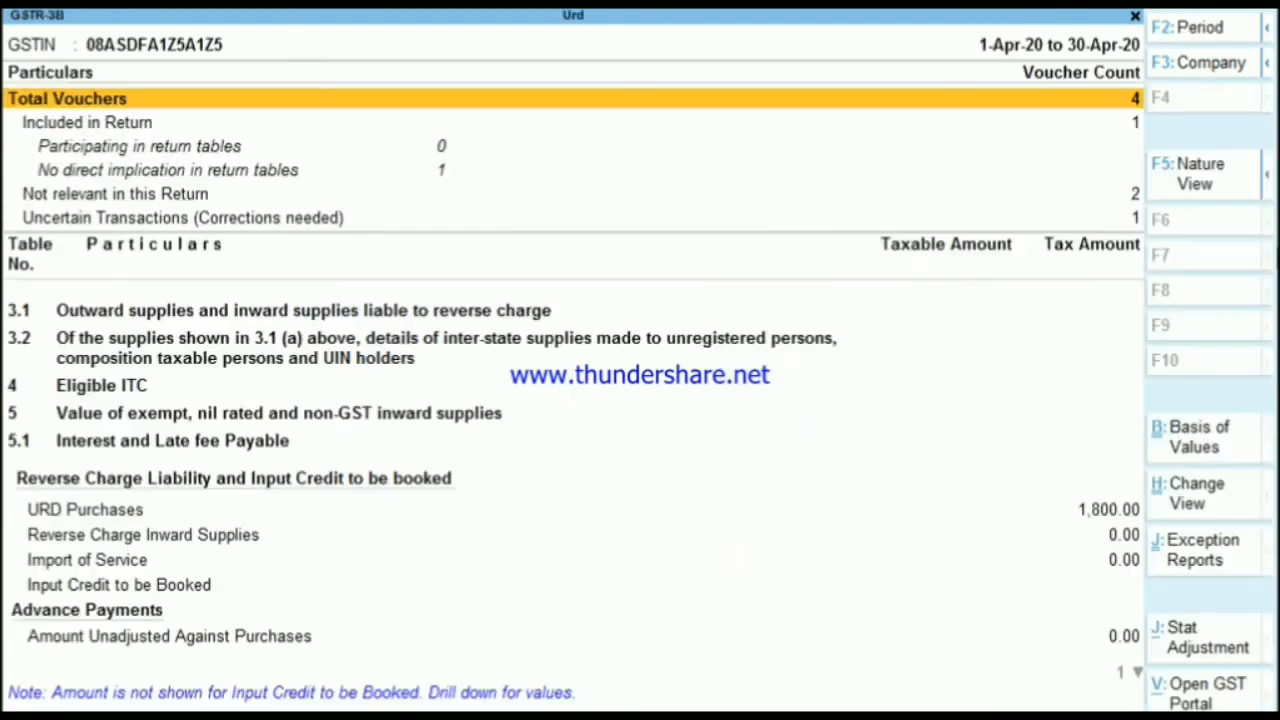
key("Down")
key("Down")
key("Down")
key("Down")
key("Down")
key("Down")
key("Down")
key("Down")
key("Down")
key("Down")
key("Down")
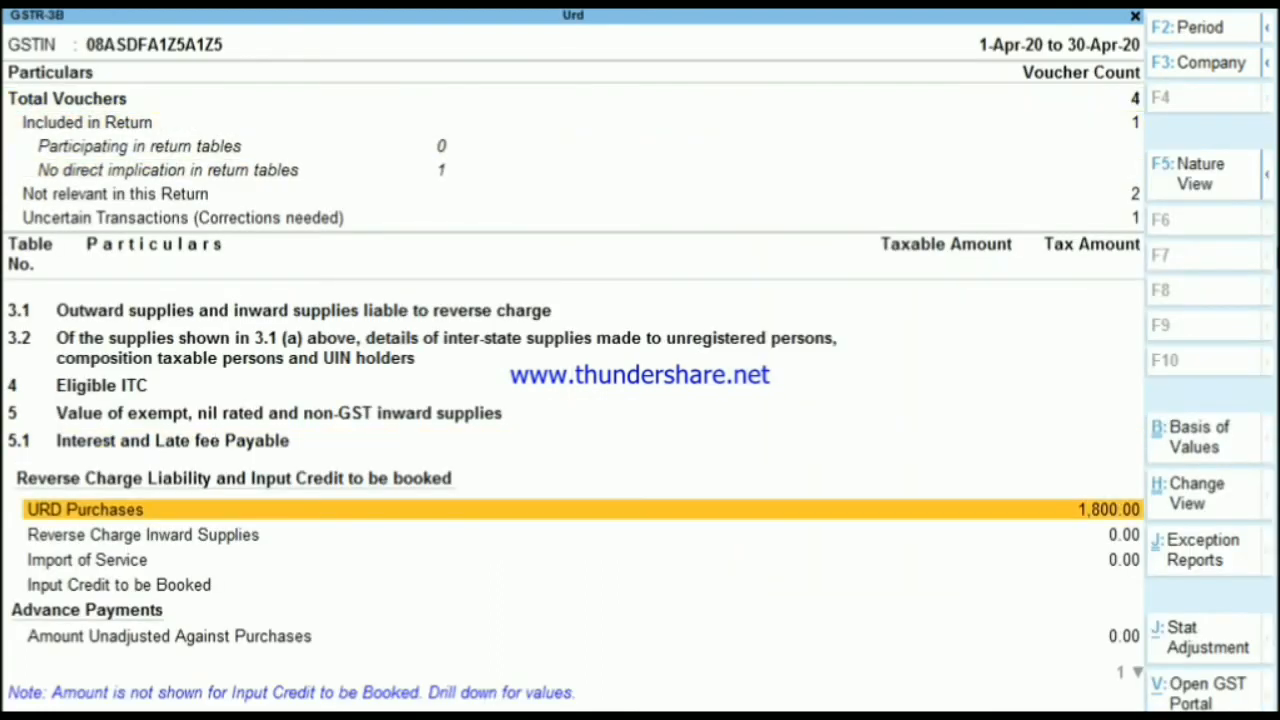
Step: Examine the Input Credit to be Booked breakdown in GSTR-3B, recheck URD Purchases, and leave the GST reports
key("Down")
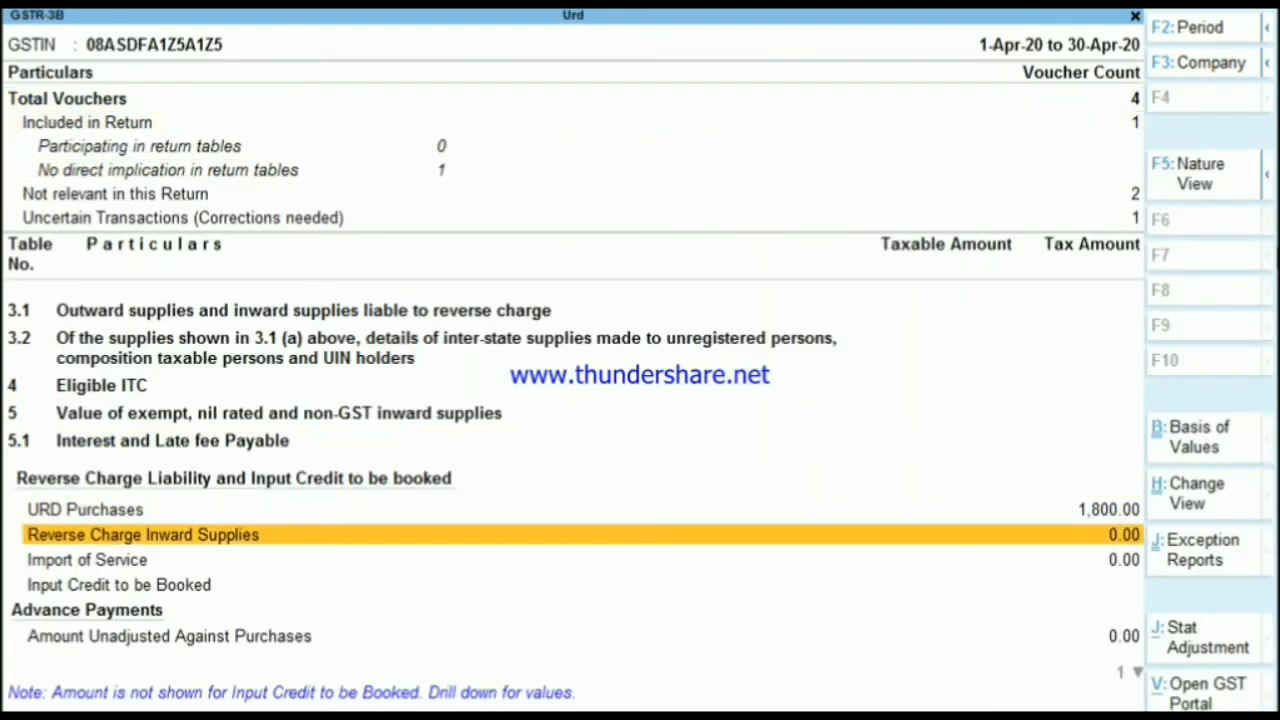
key("Down")
key("Down")
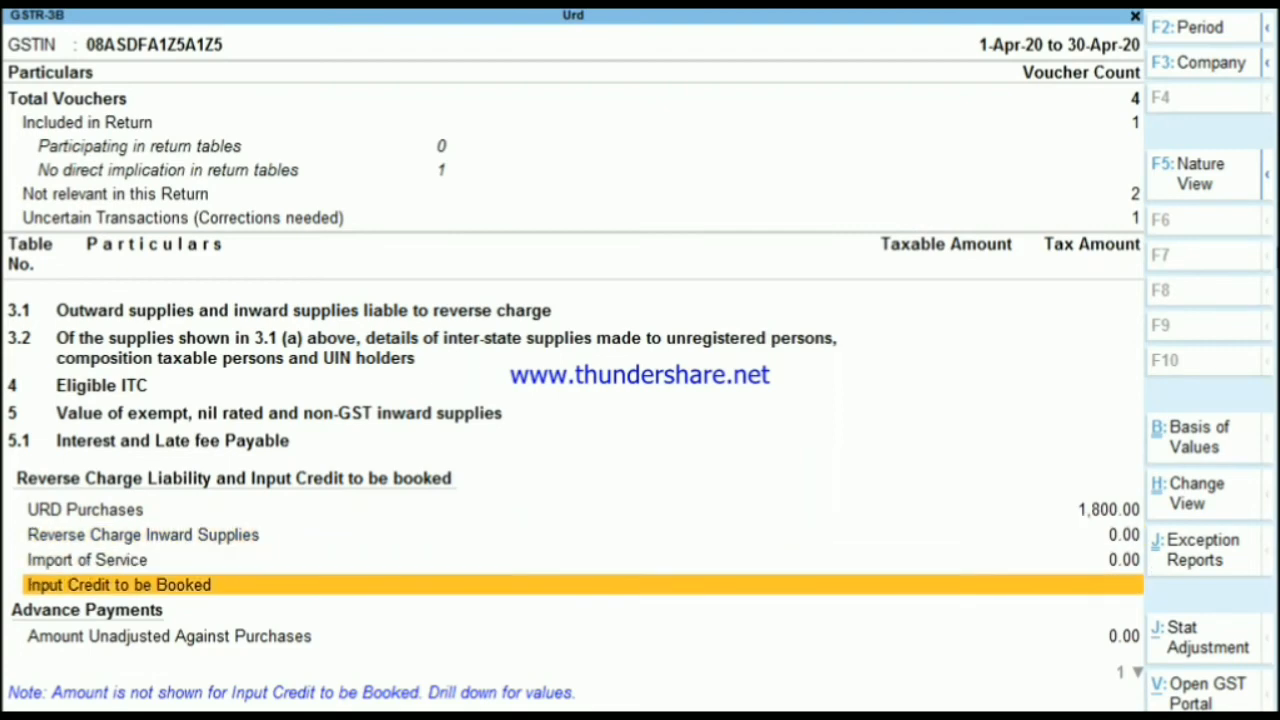
key("Up")
key("Down")
key("Return")
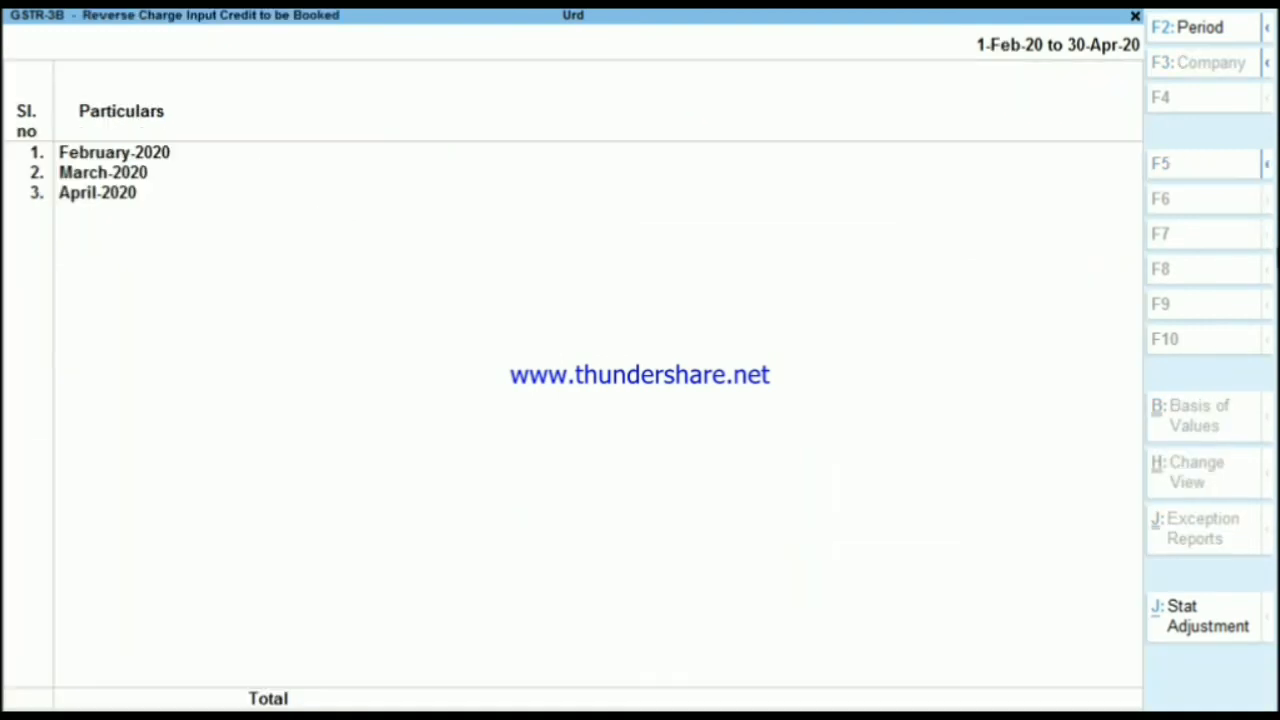
key("Escape")
key("Up")
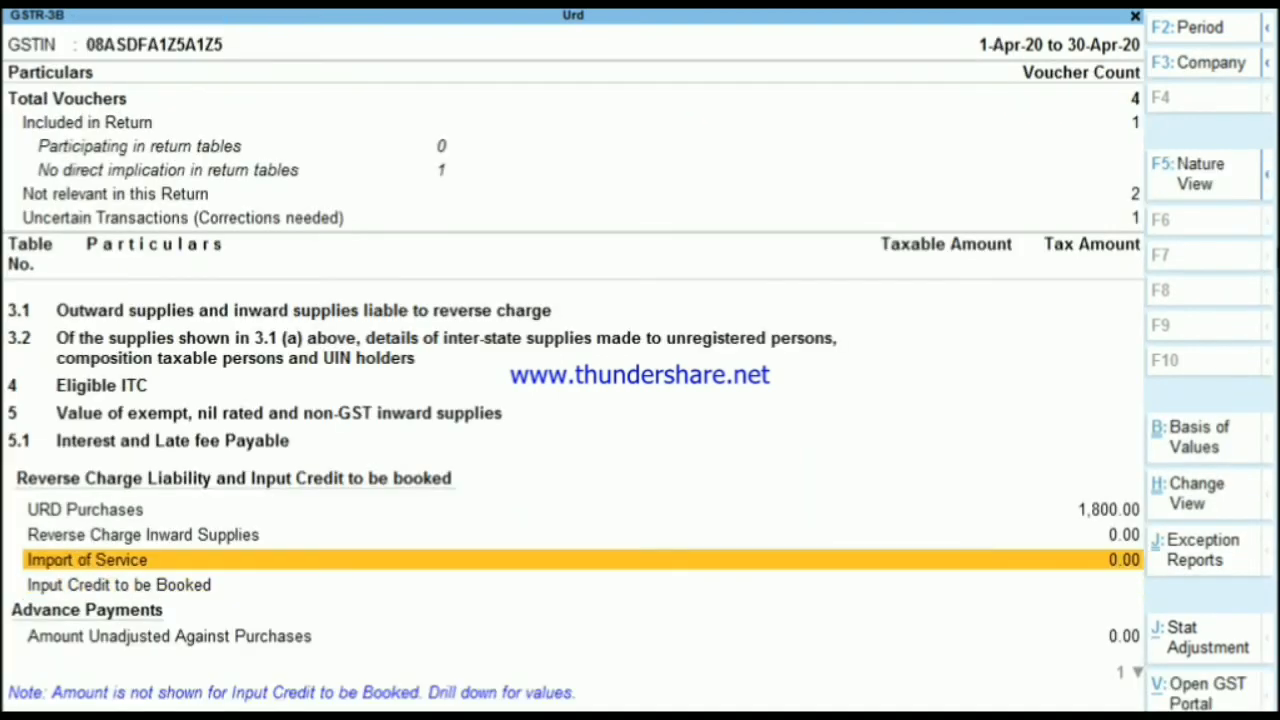
key("Up")
key("Up")
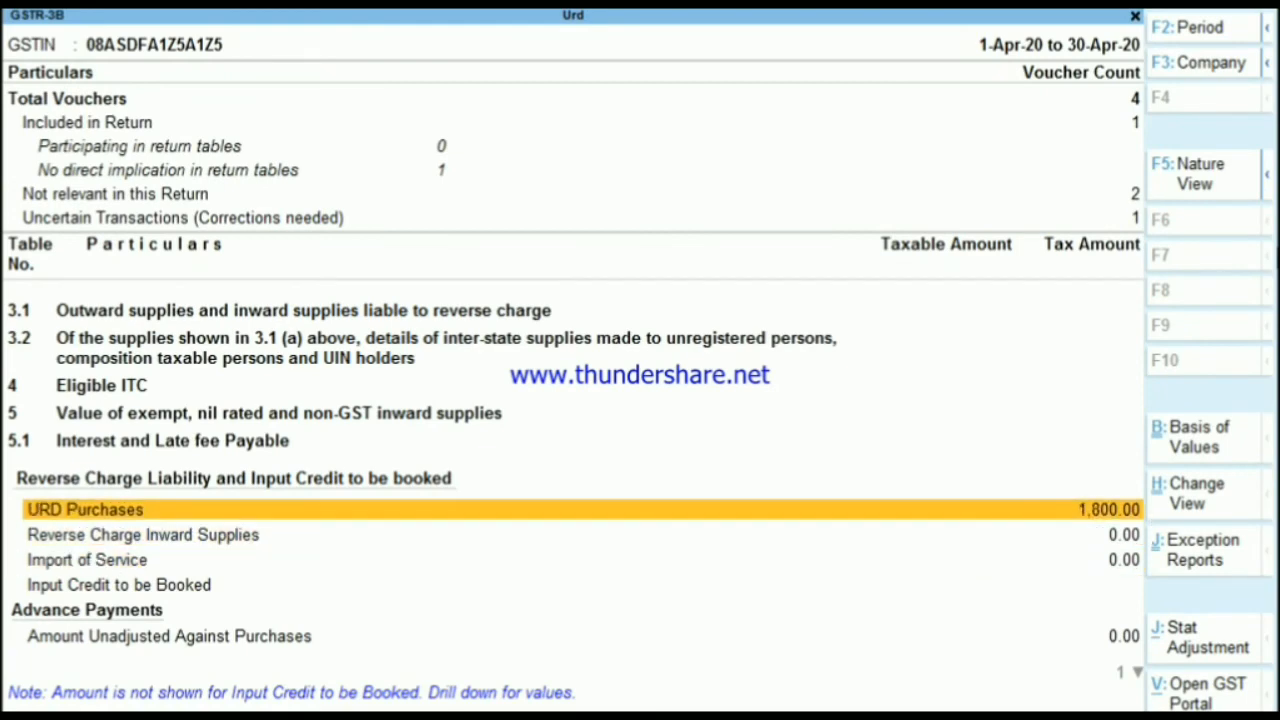
key("Escape")
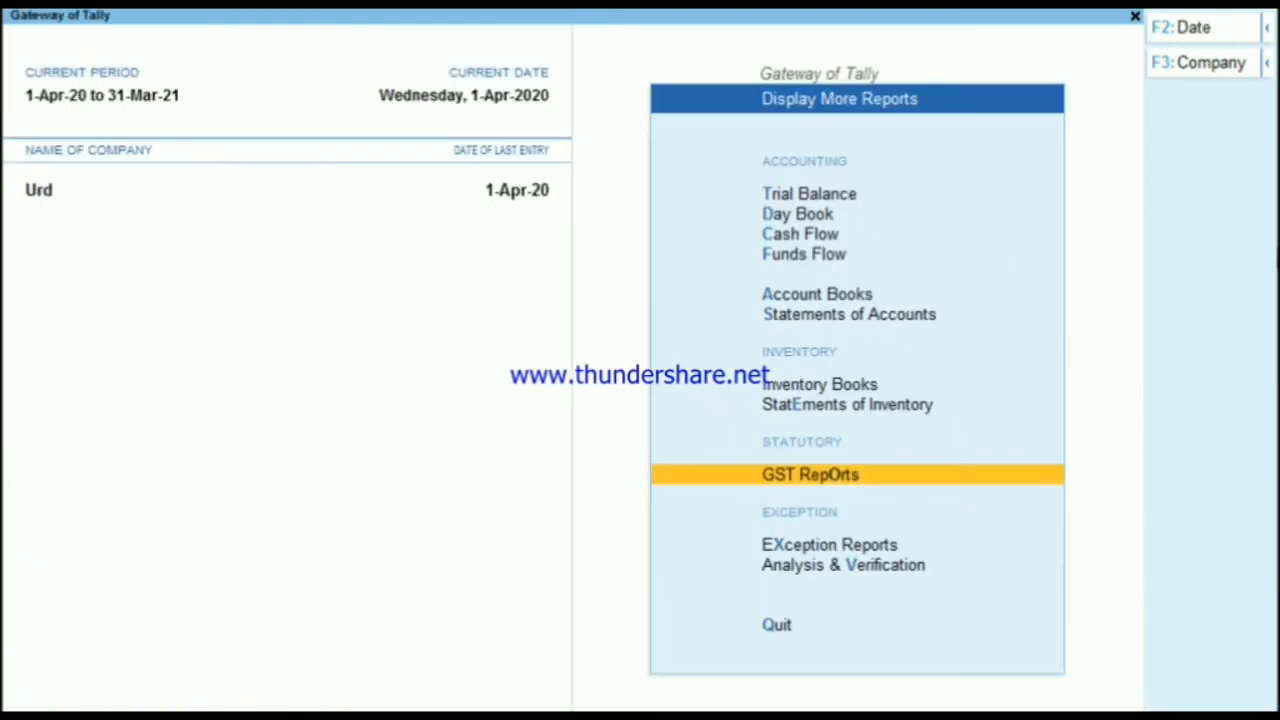
Step: Open the Trial Balance in detailed view, look through its groups, and return to the Gateway
key("Up")
key("Up")
key("Up")
key("Up")
key("Up")
key("Up")
key("Up")
key("Up")
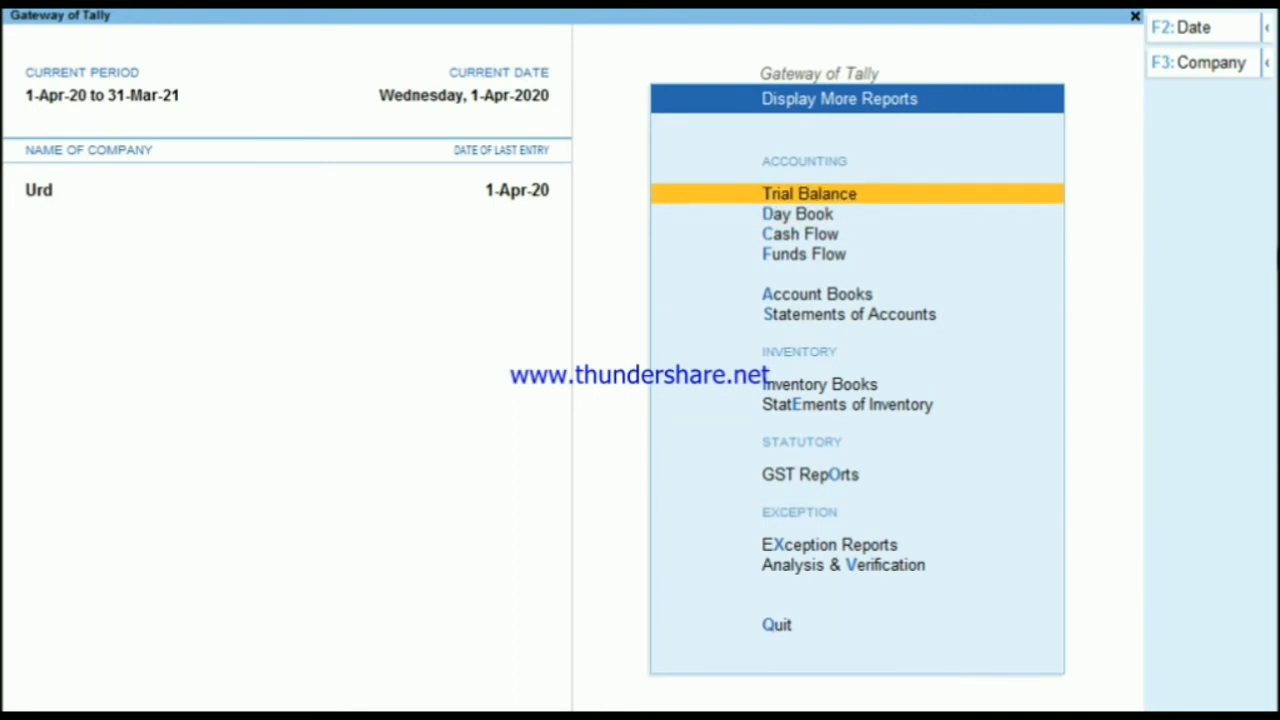
key("Return")
key("alt+f5")
key("Down")
key("Down")
key("Escape")
key("Escape")
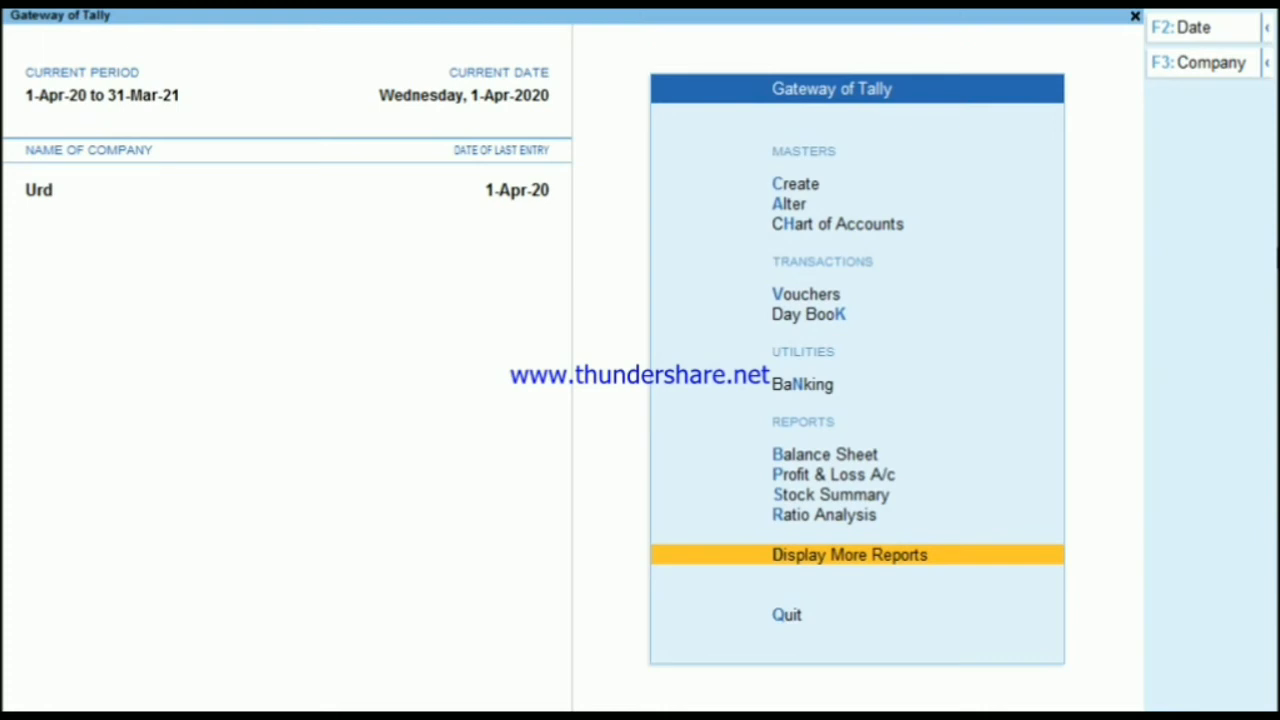
Step: Open the balance sheet again in detailed view and examine Duties & Taxes and Provisions under Current Liabilities
key("Up")
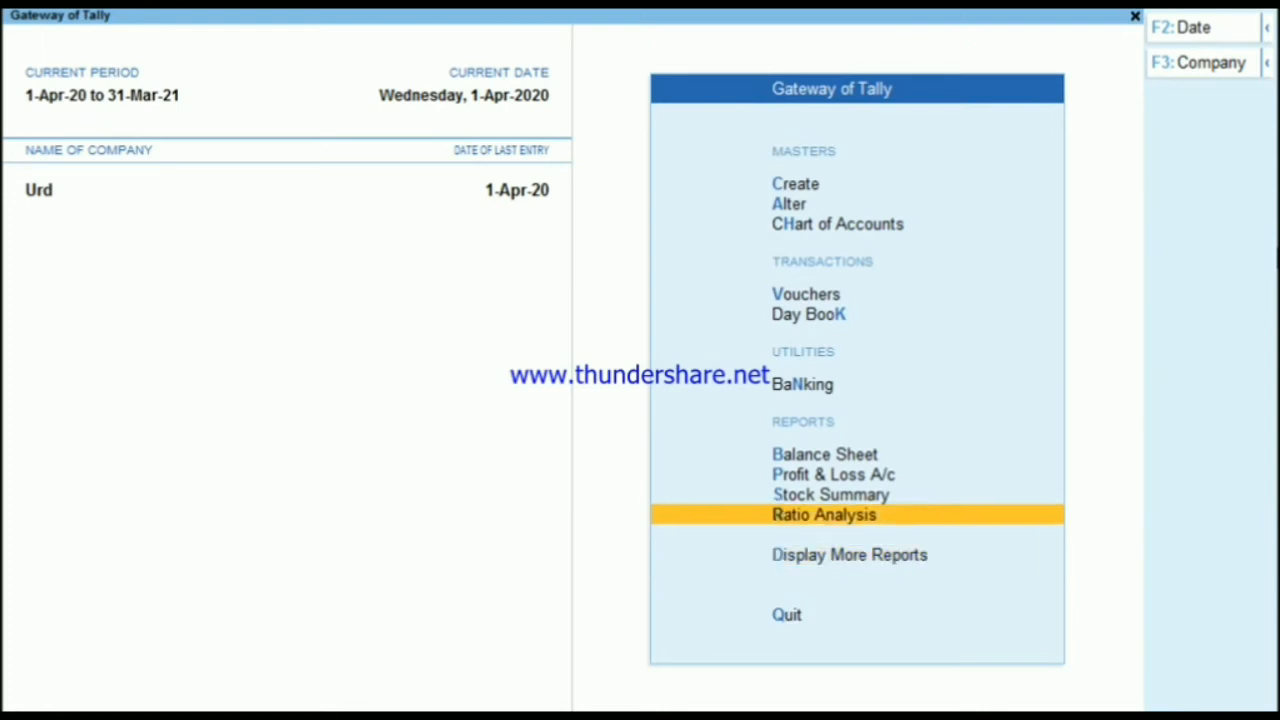
key("Up")
key("Up")
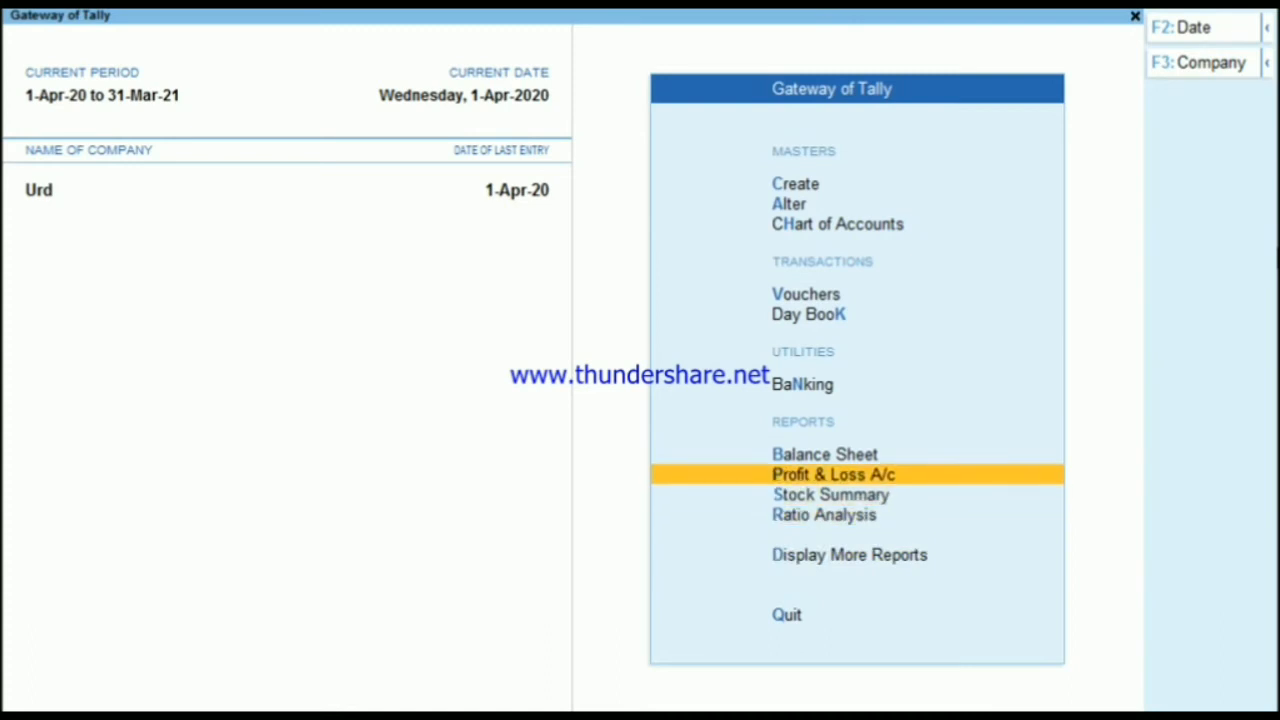
key("Up")
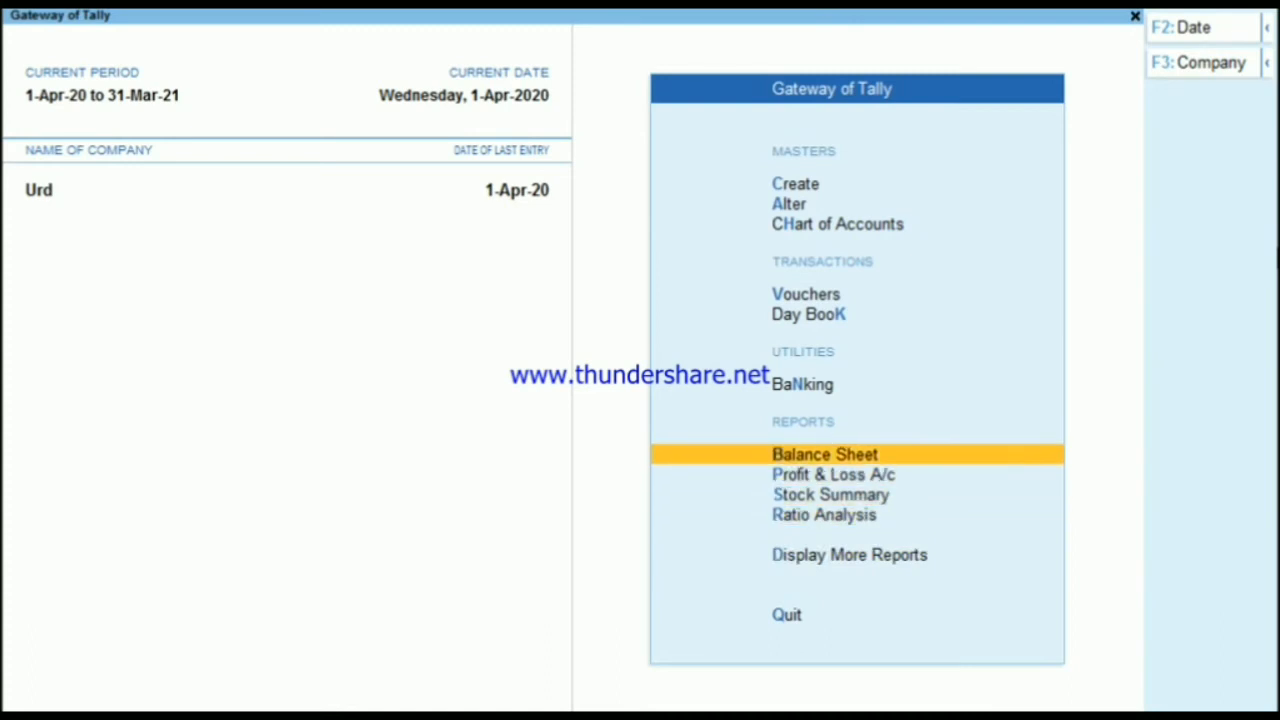
key("Return")
key("alt+F5")
key("Down")
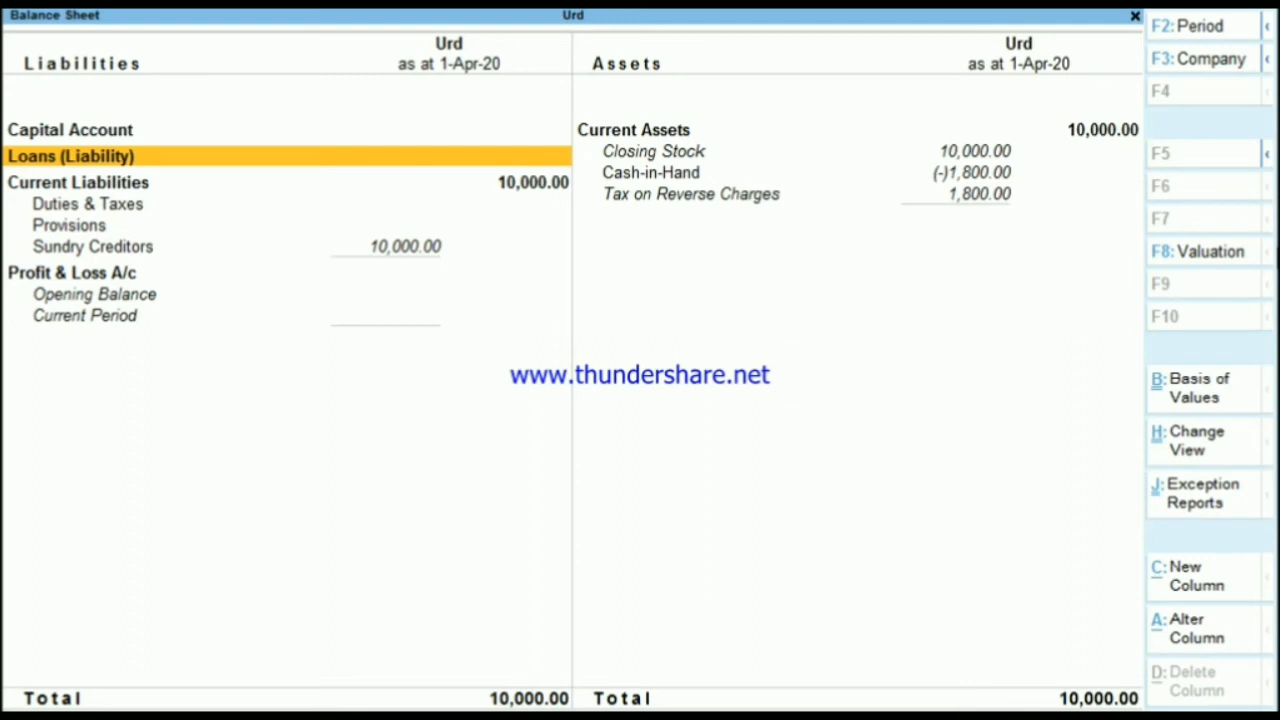
key("Down")
key("Down")
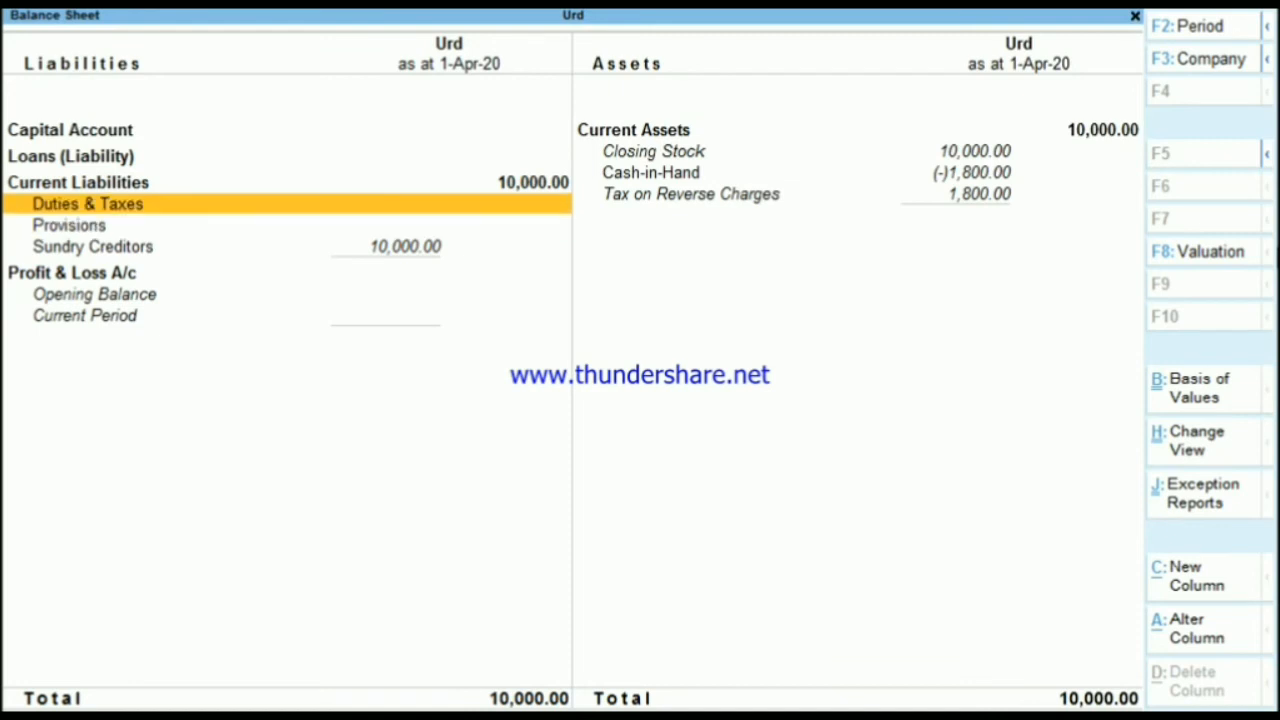
key("Down")
key("Up")
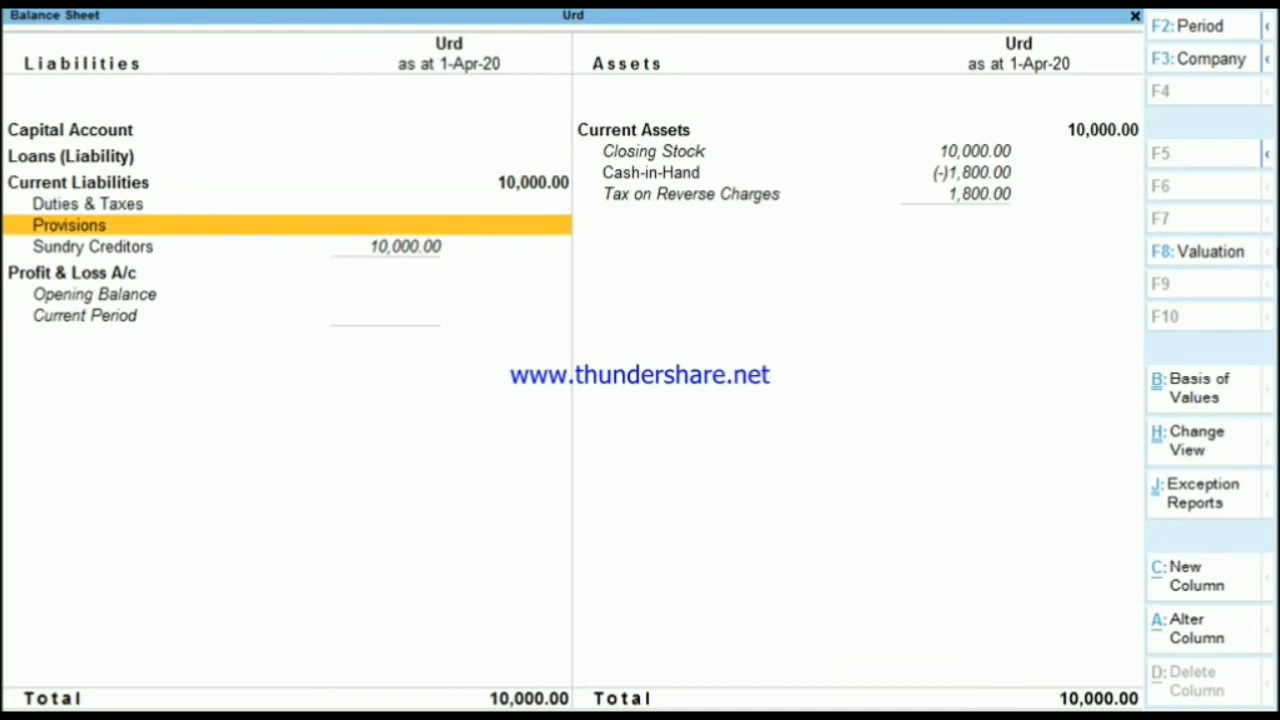
Step: Leave the balance sheet and start a new journal voucher
key("Escape")
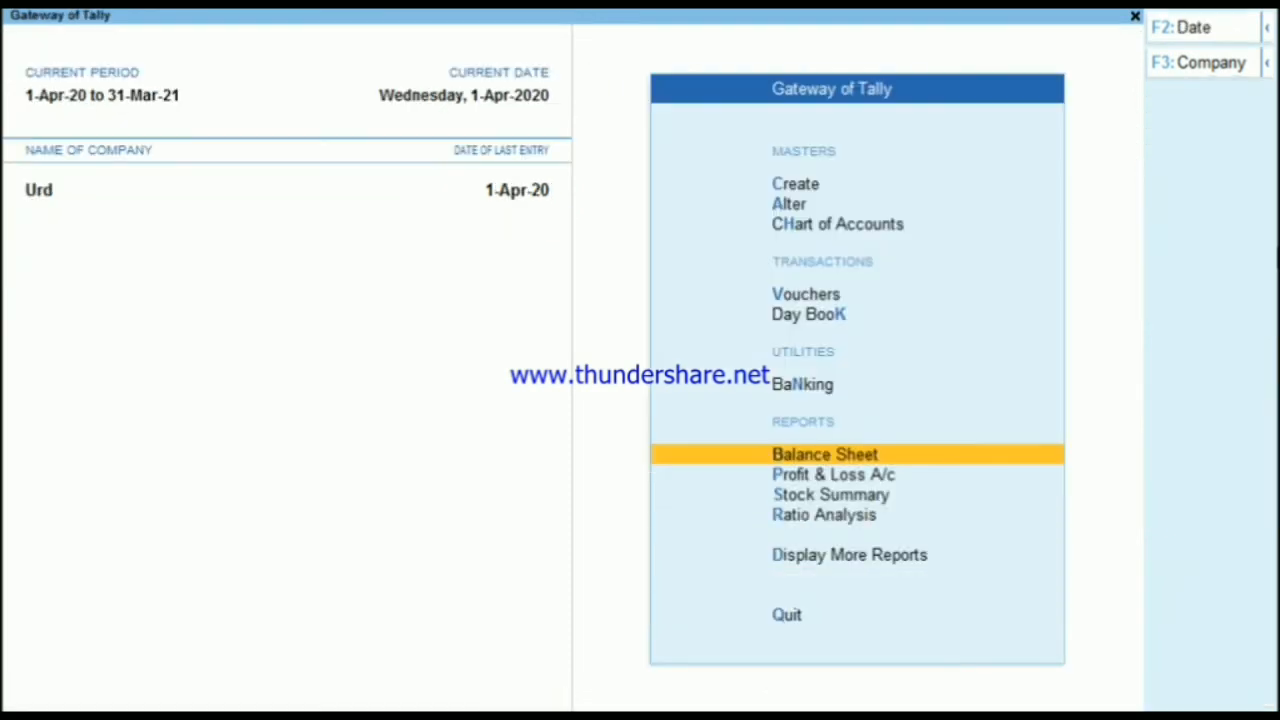
key("Up")
key("Up")
key("Up")
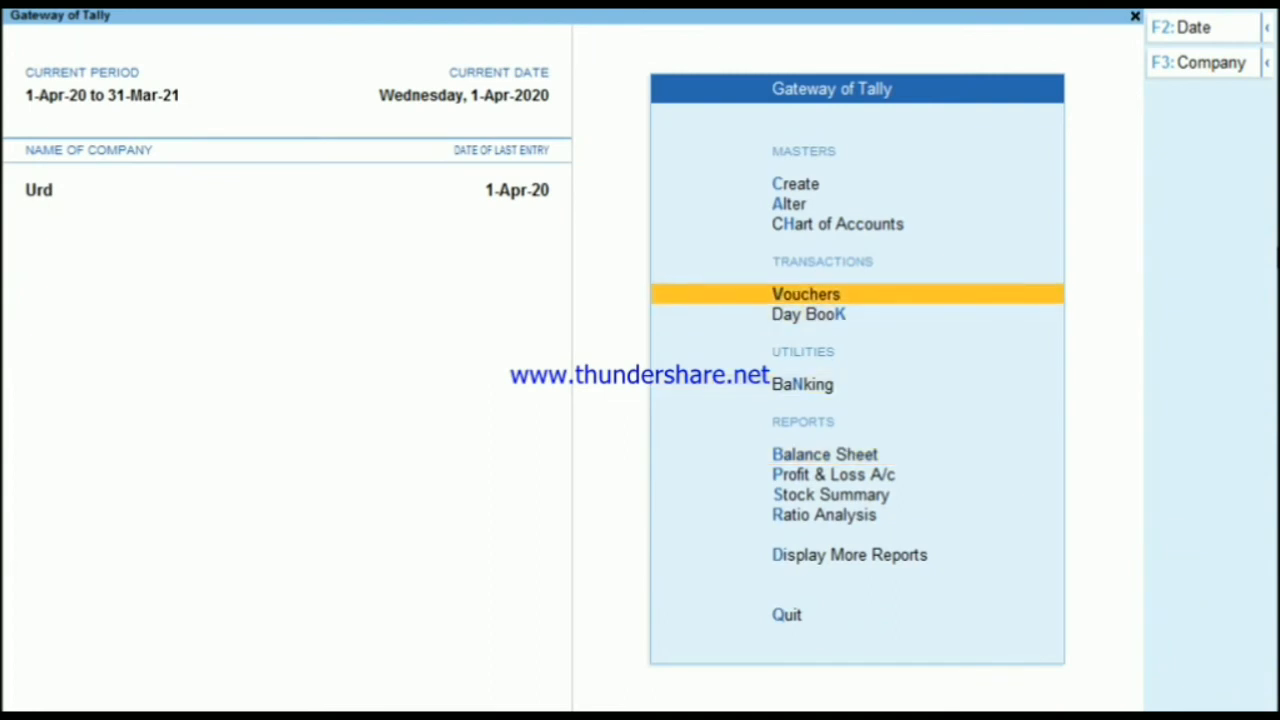
key("Return")
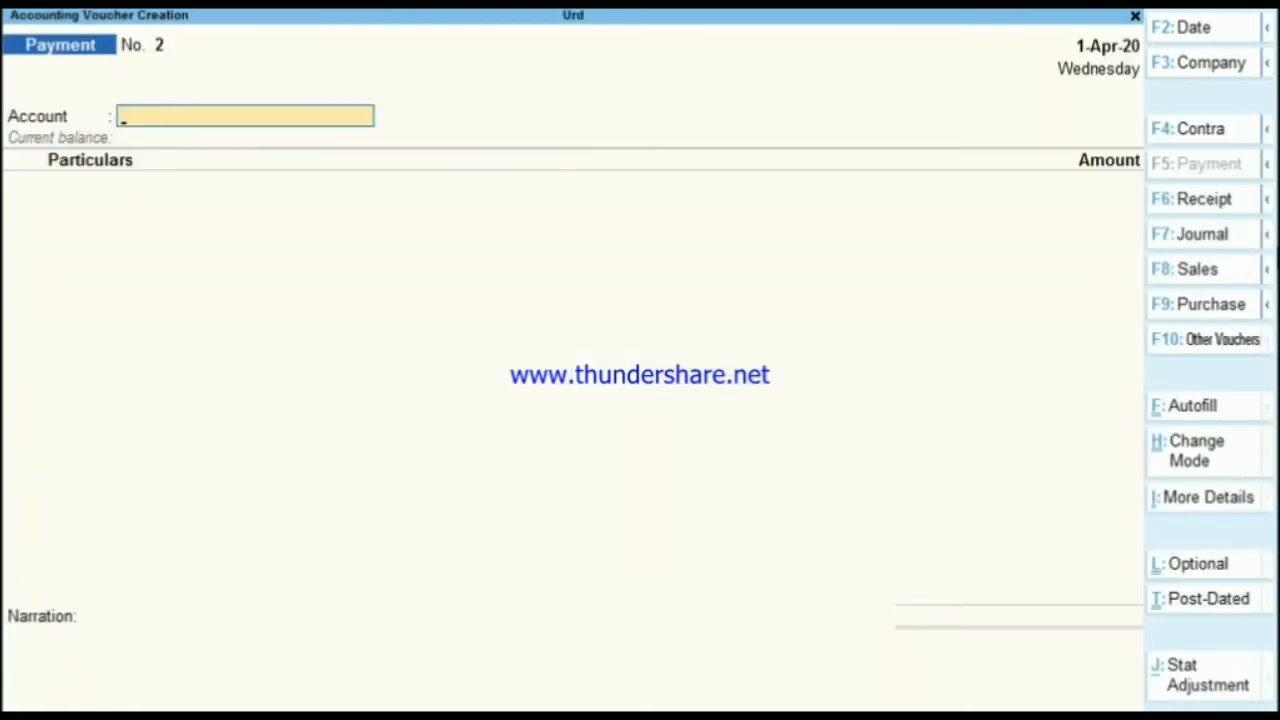
key("F7")
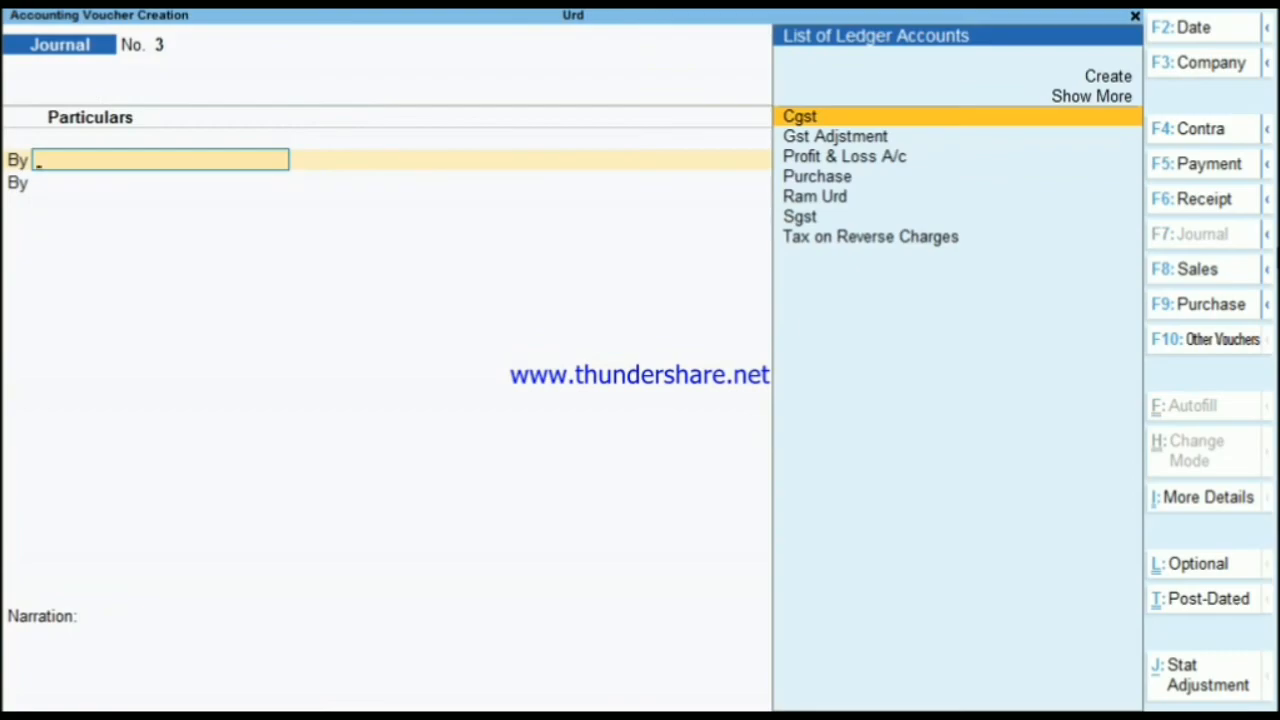
Step: Set the journal's GST stat adjustment to Increase of Input Tax Credit, with Purchase under reverse charge as additional details
key("alt+j")
key("Return")
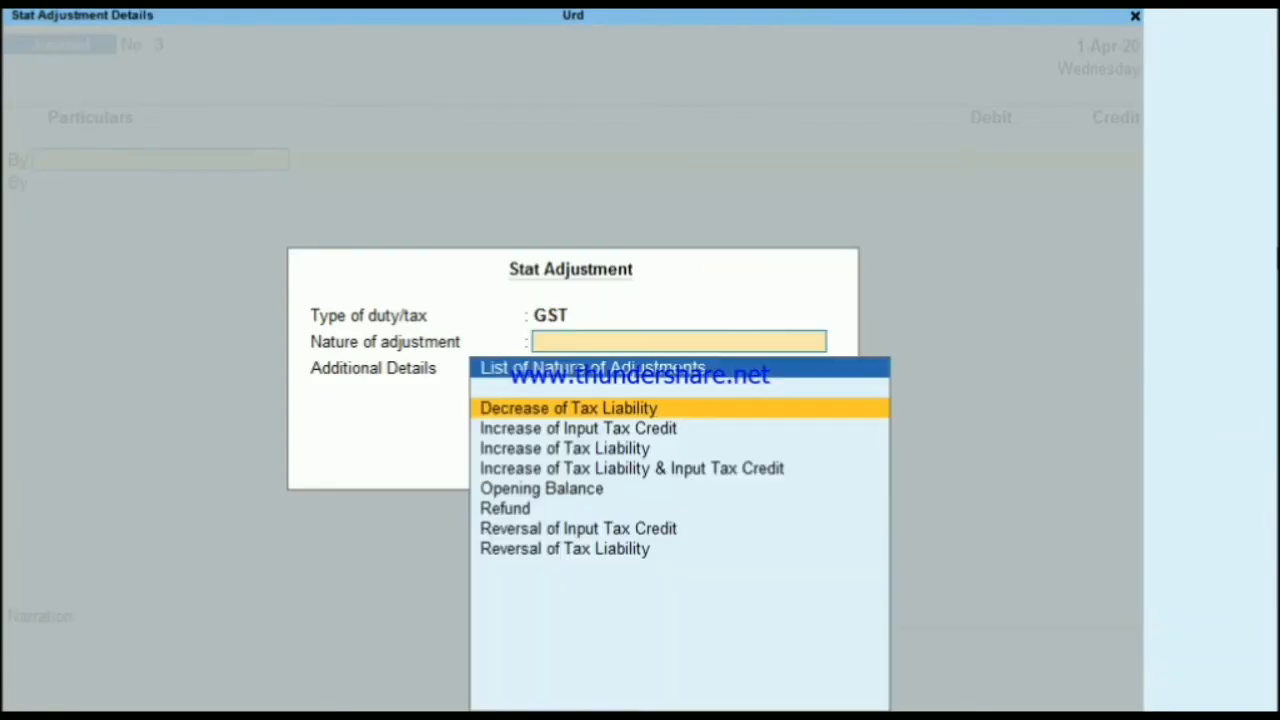
key("Down")
key("Return")
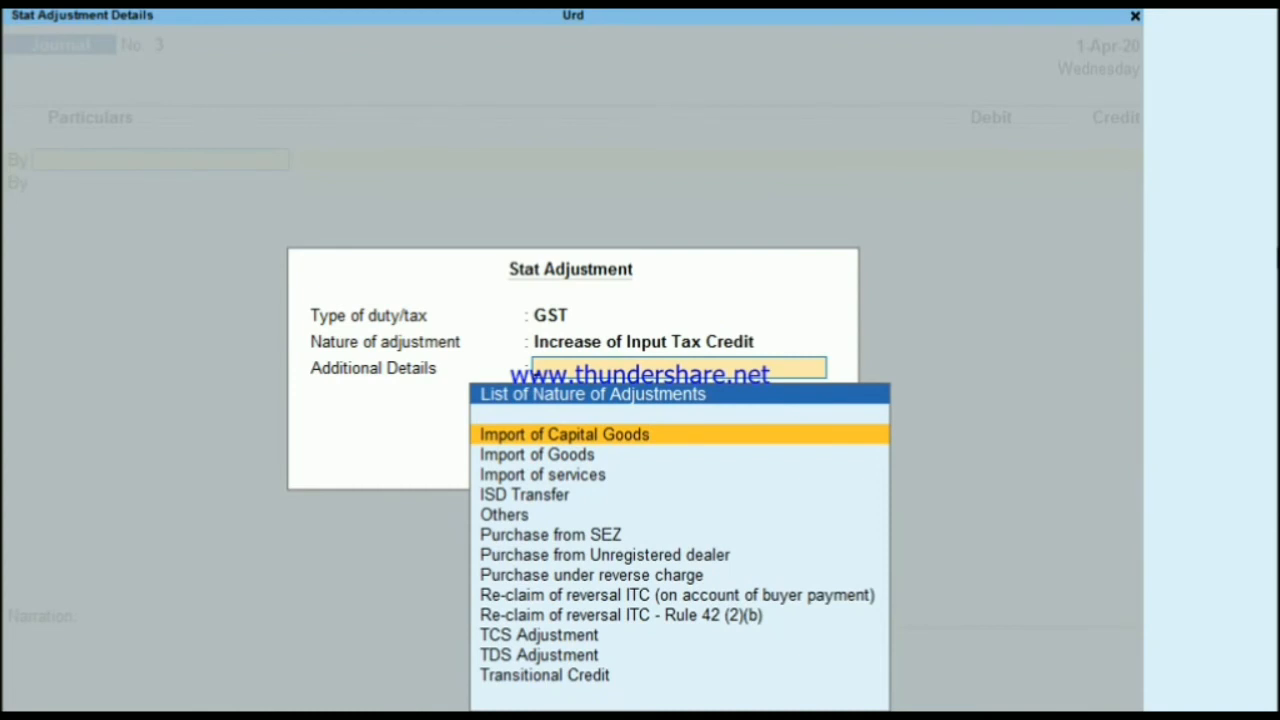
key("Down")
key("Down")
key("Down")
key("Down")
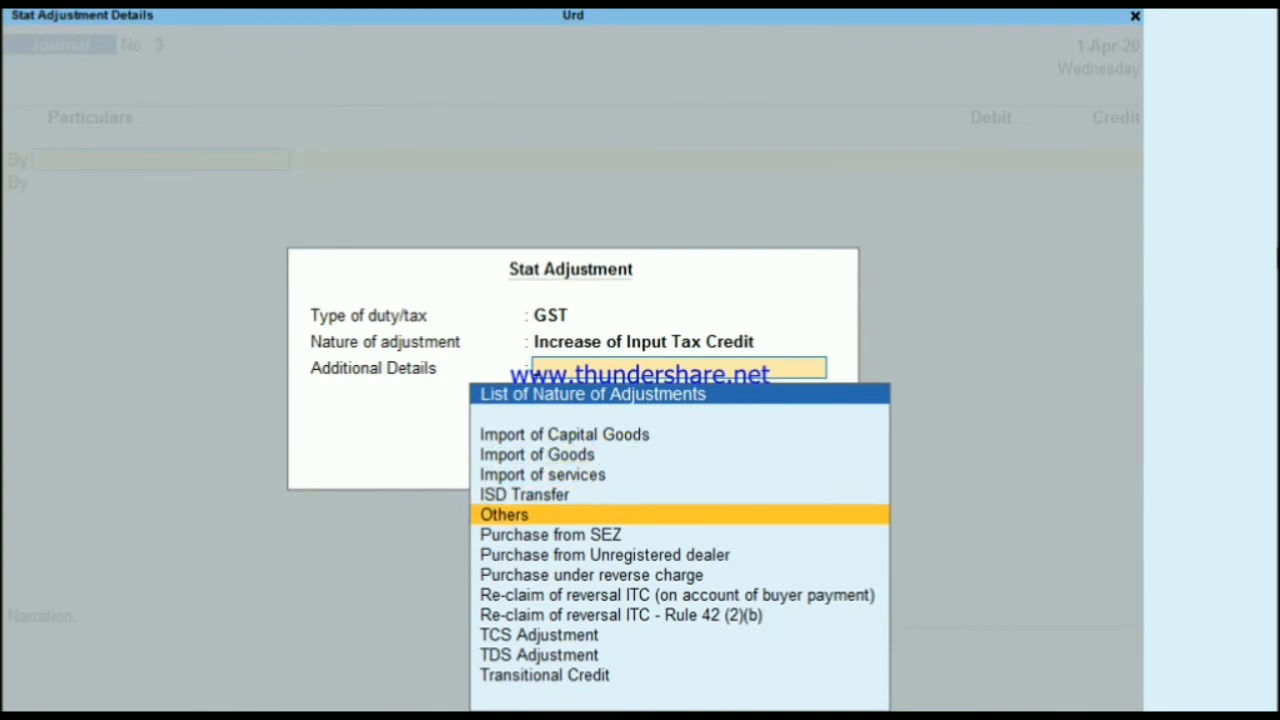
key("Down")
key("Down")
key("Down")
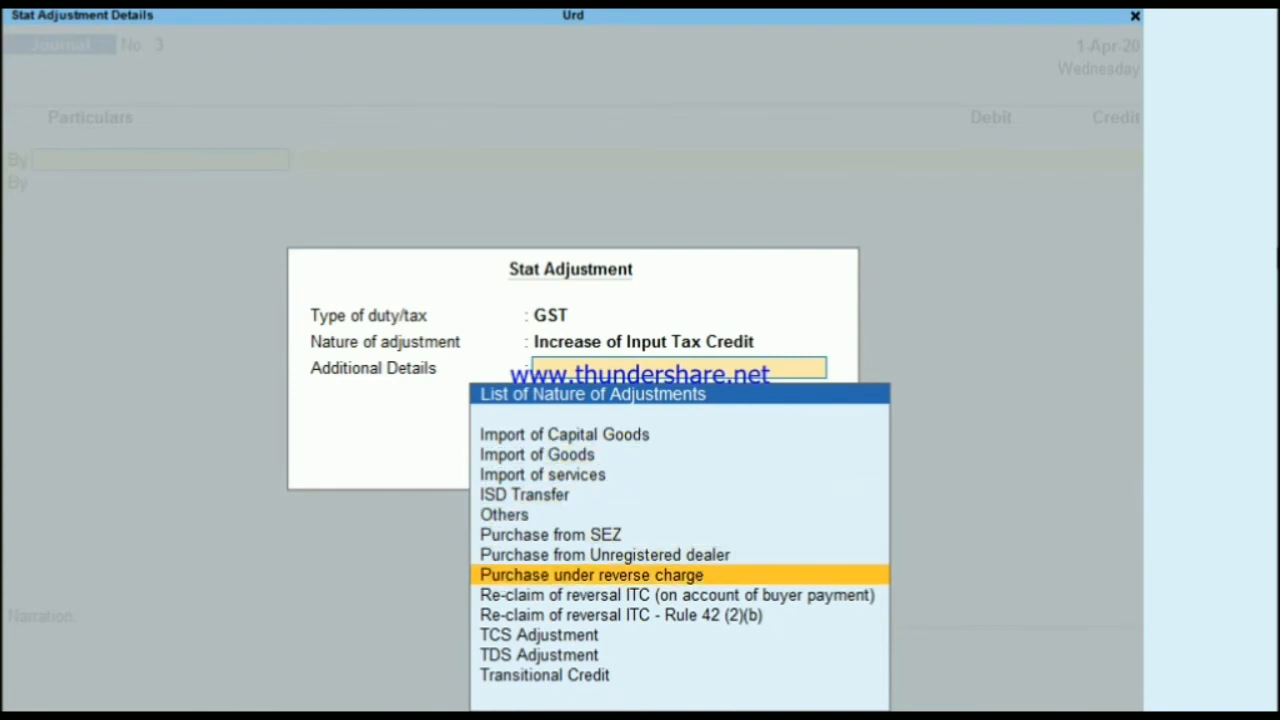
key("Return")
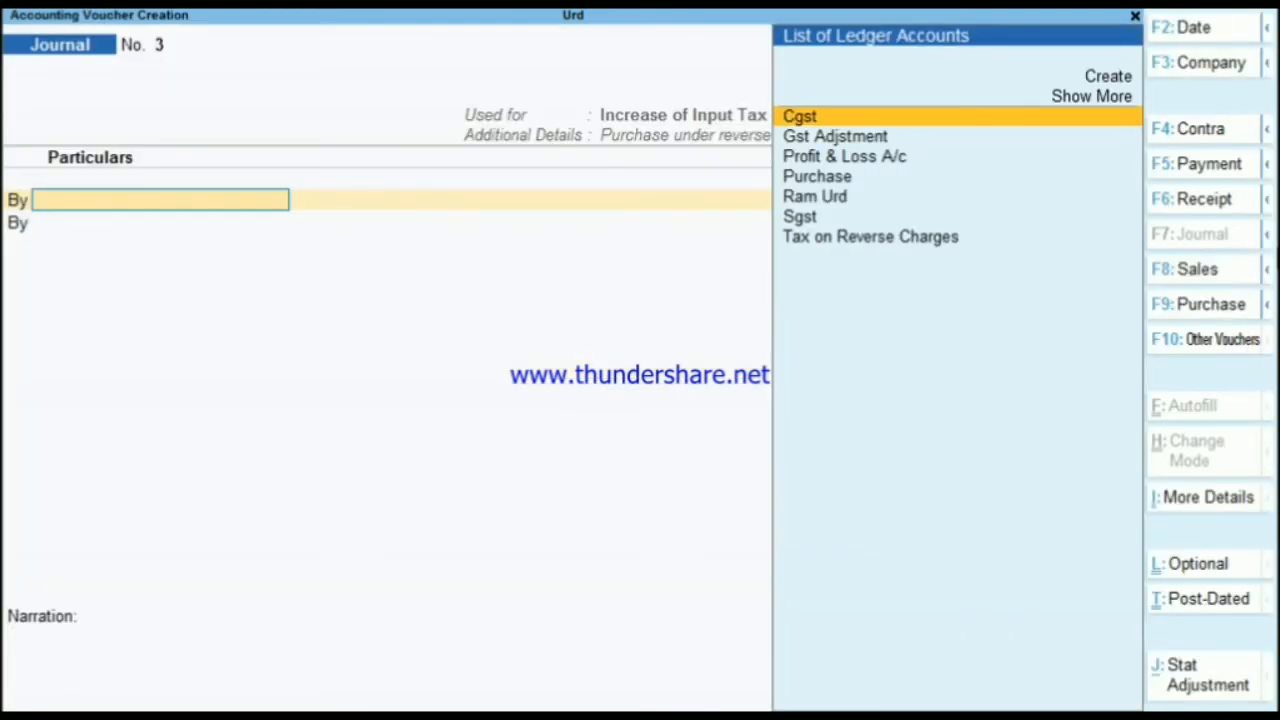
Step: Debit Cgst with 900, giving a 9% rate on a taxable value of 10000
key("Return")
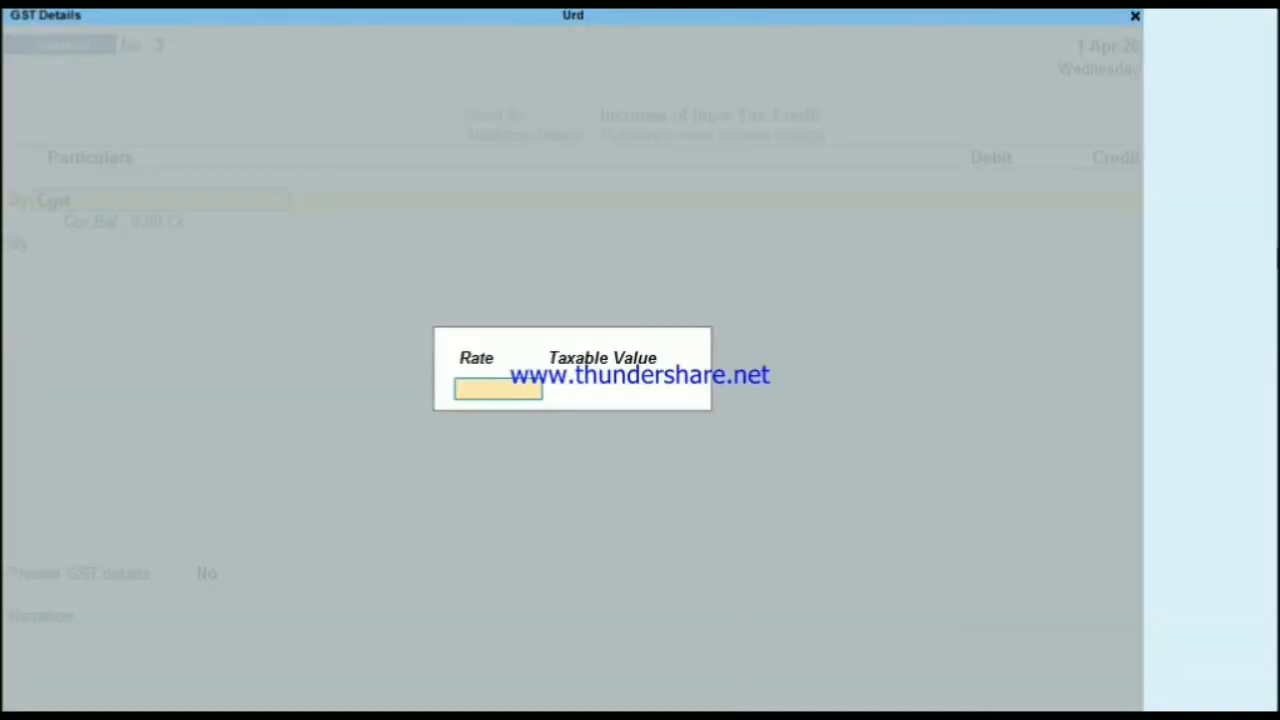
type("9")
key("Return")
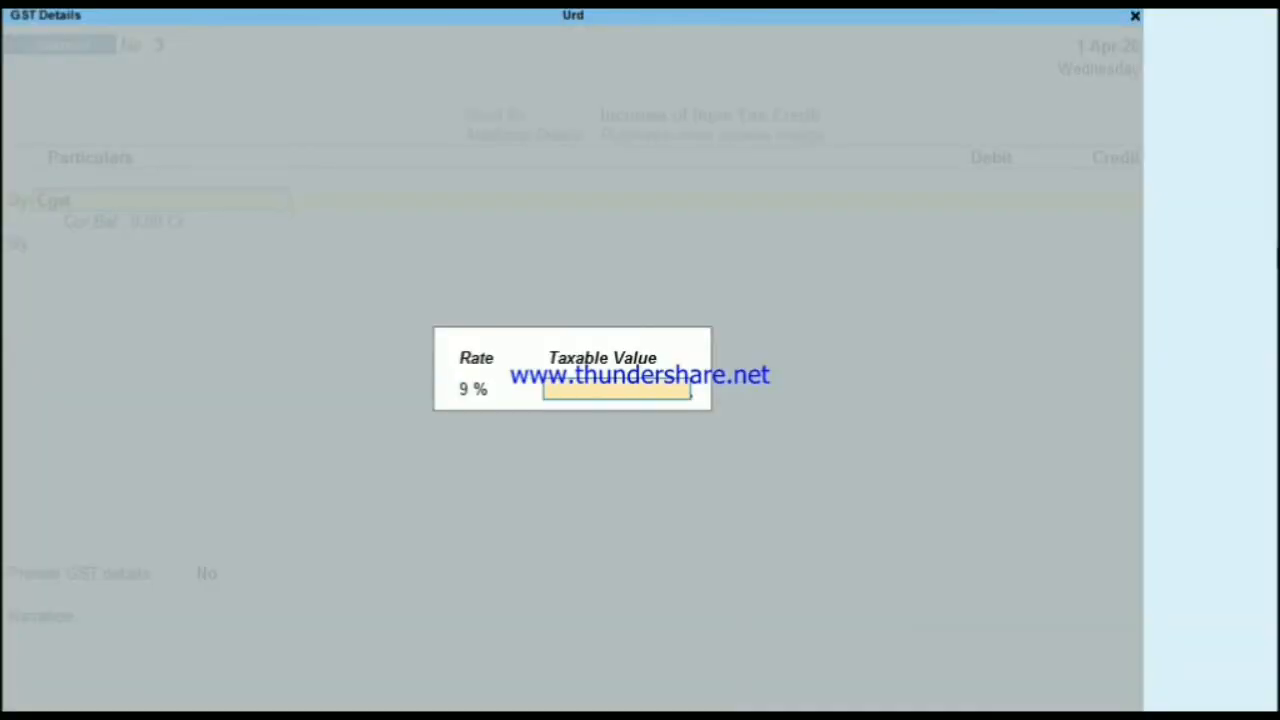
type("10000")
key("Return")
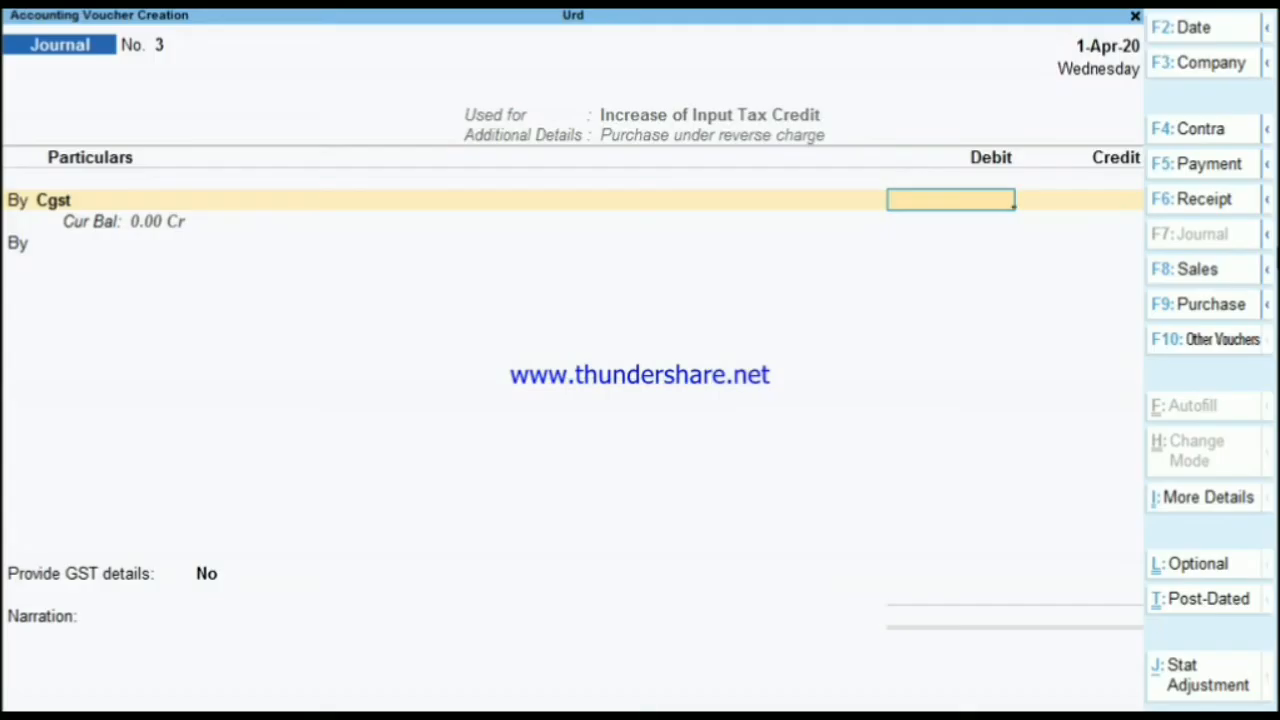
type("900")
key("Return")
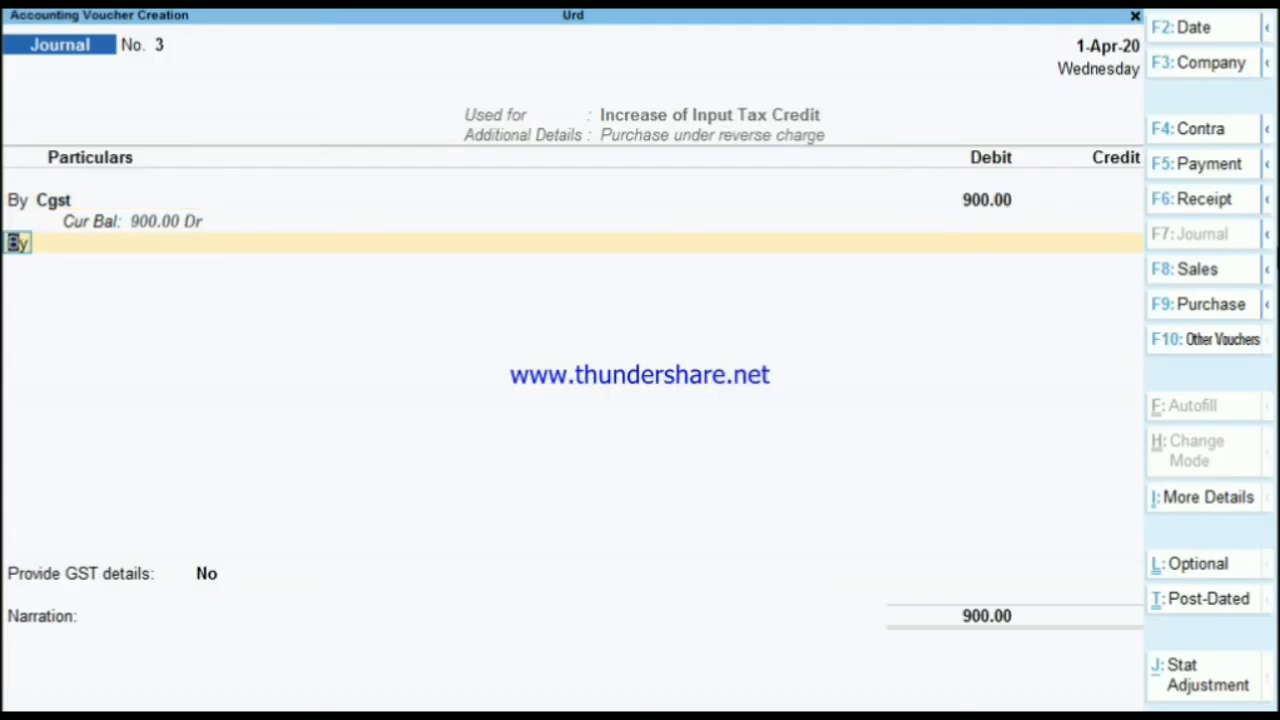
Step: Debit Sgst with 900 on the second line, leaving its rate and taxable value blank
type("S")
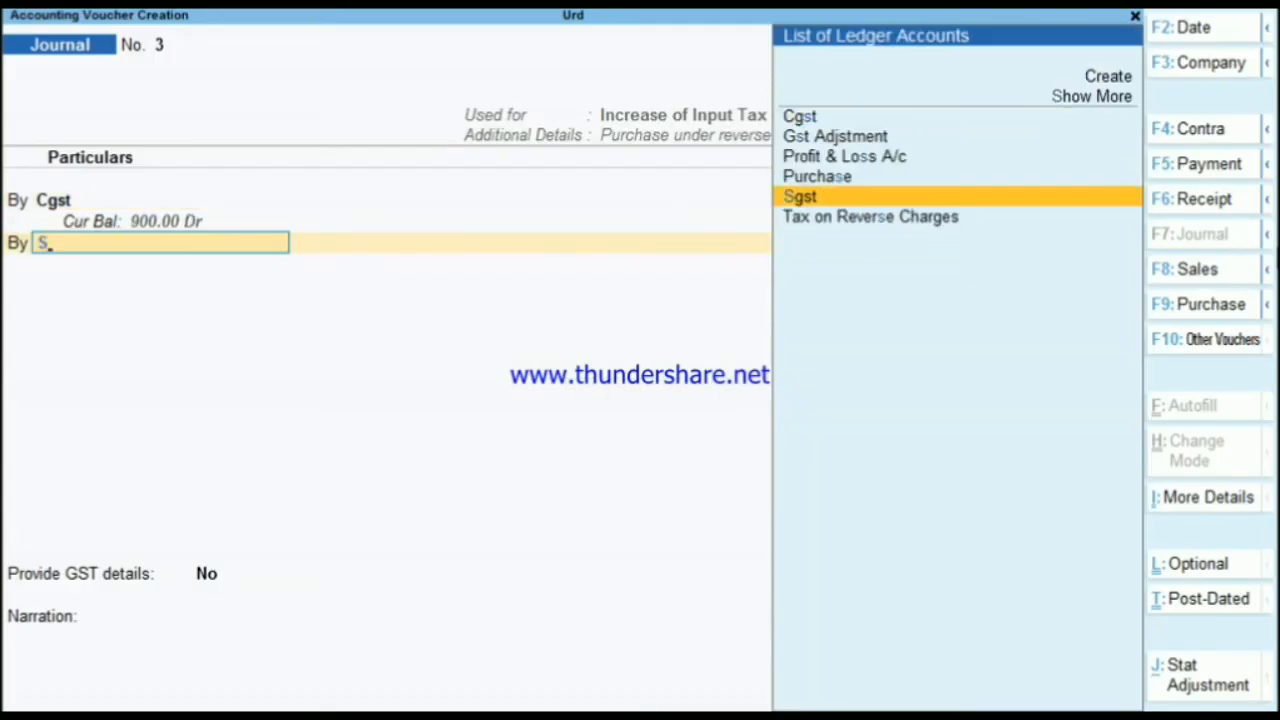
key("Return")
key("Return")
key("Return")
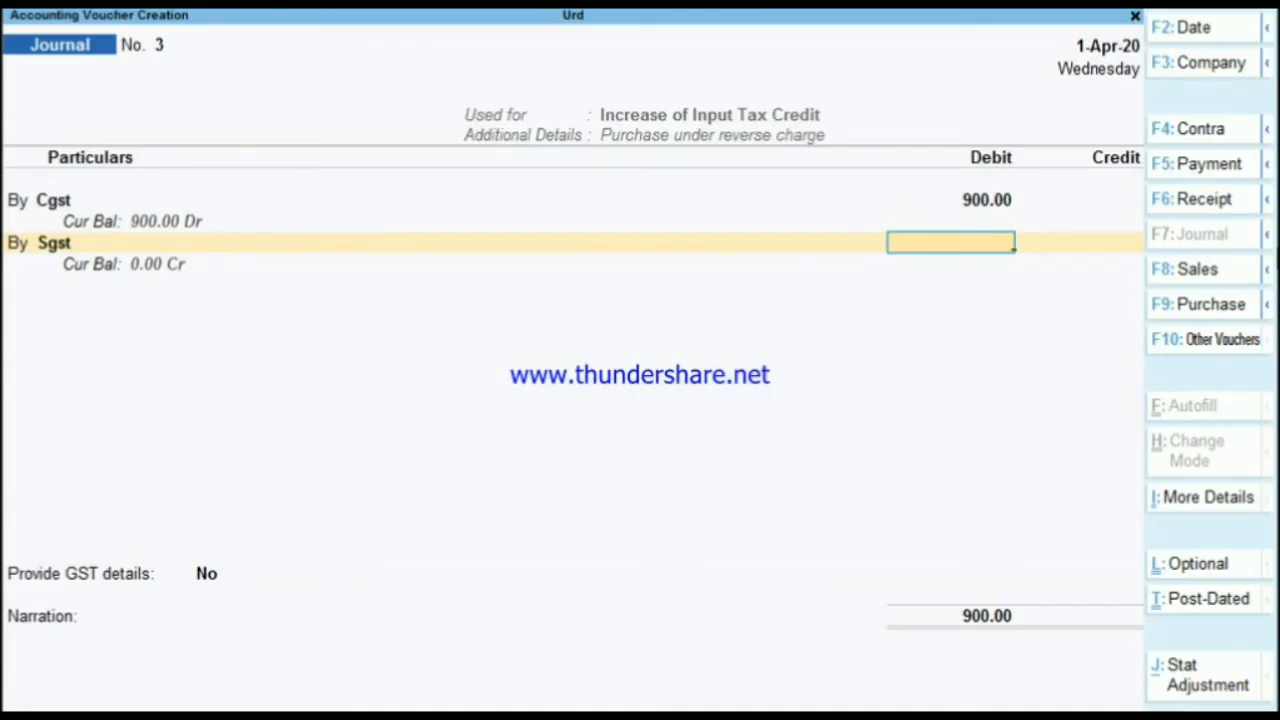
type("900")
key("Return")
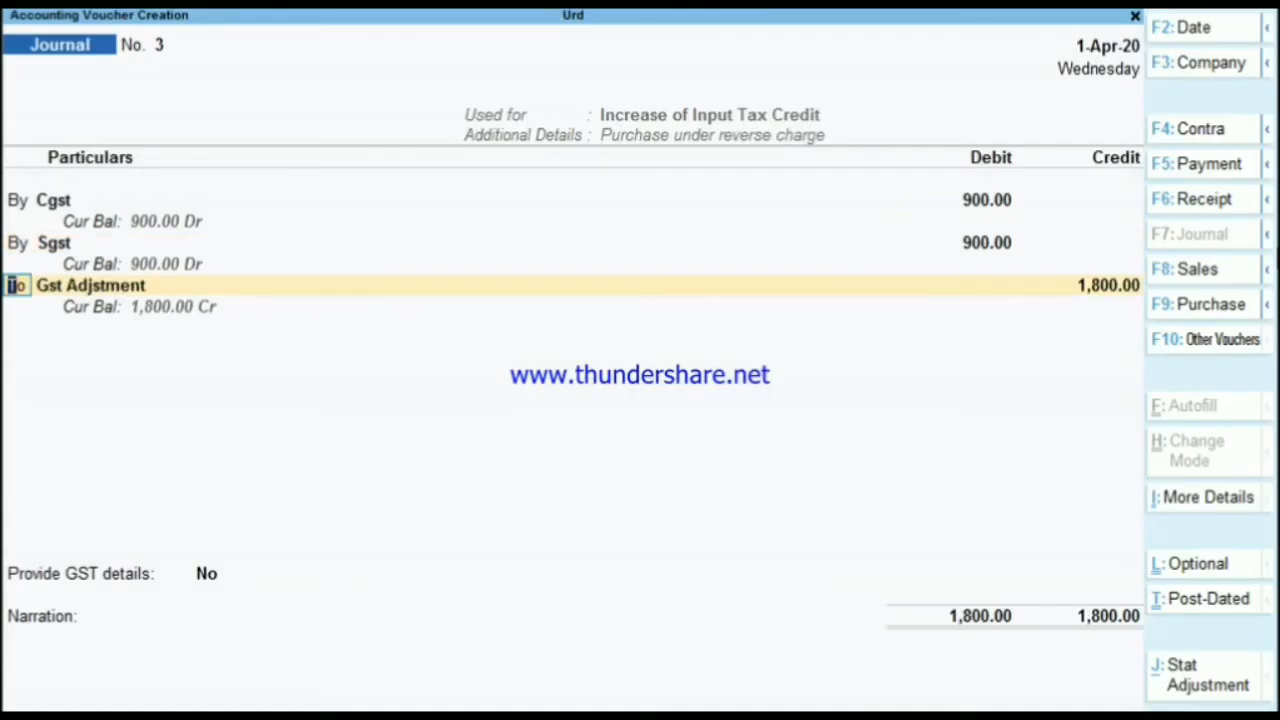
Step: Credit 1,800 to Tax on Reverse Charges instead of Gst Adjstment, save the journal without GST details, and return to the Gateway
key("Return")
key("Down")
key("Down")
key("Down")
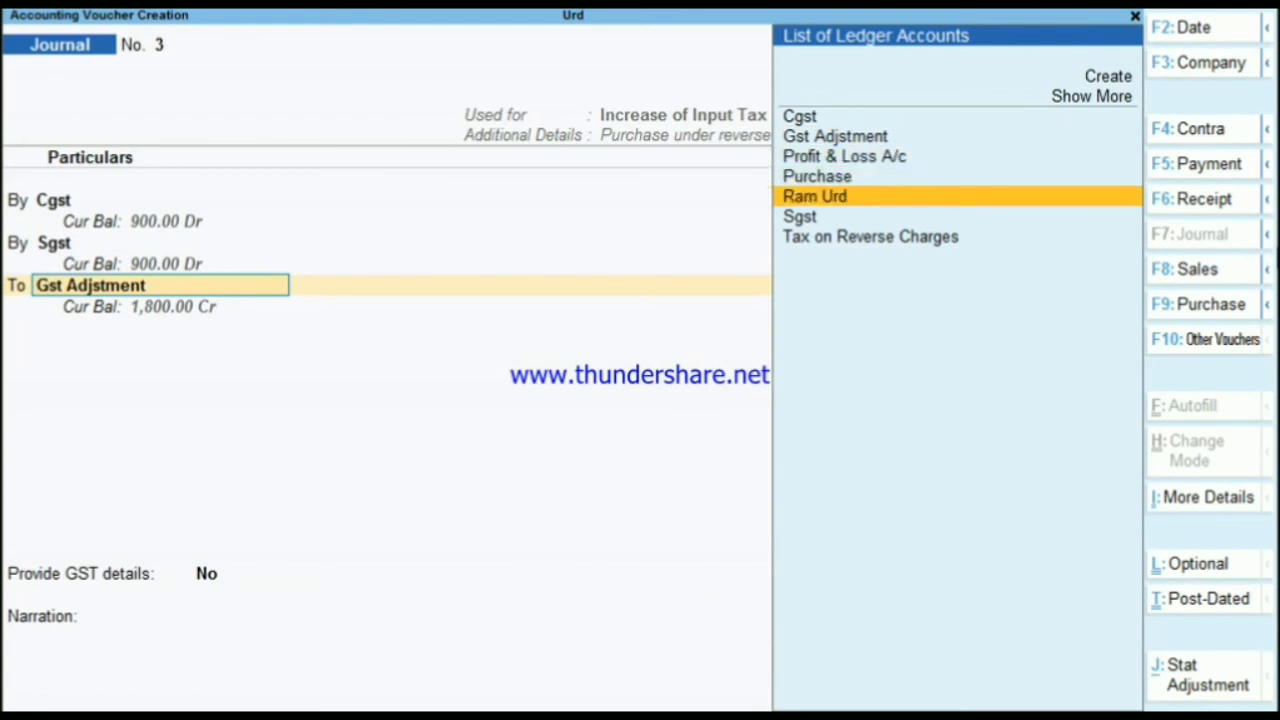
key("Down")
key("Down")
key("Return")
key("Return")
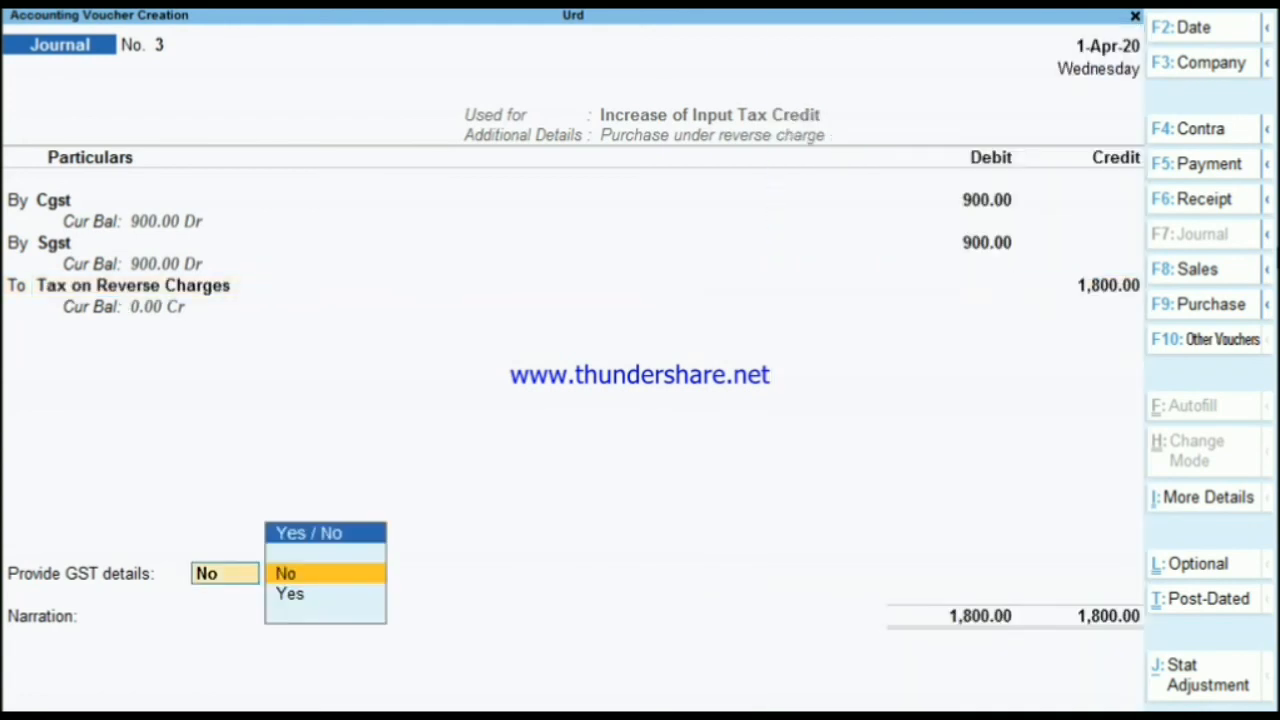
key("Return")
key("Return")
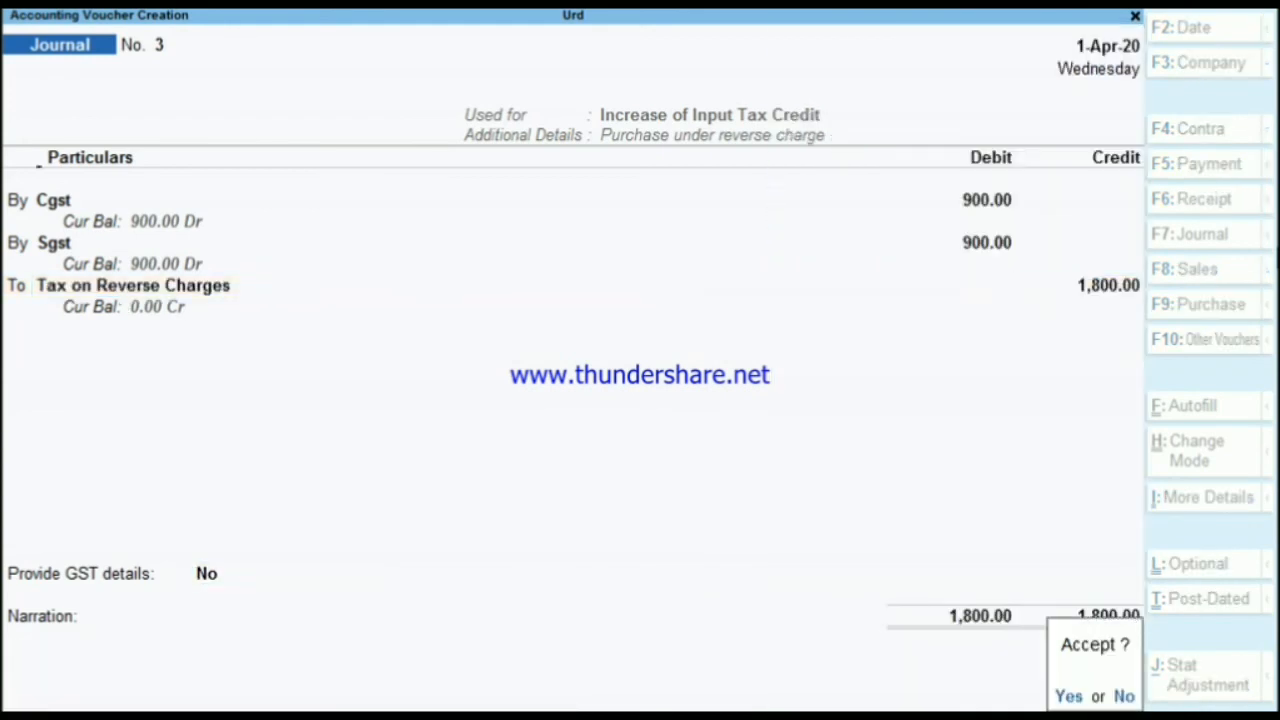
key("Return")
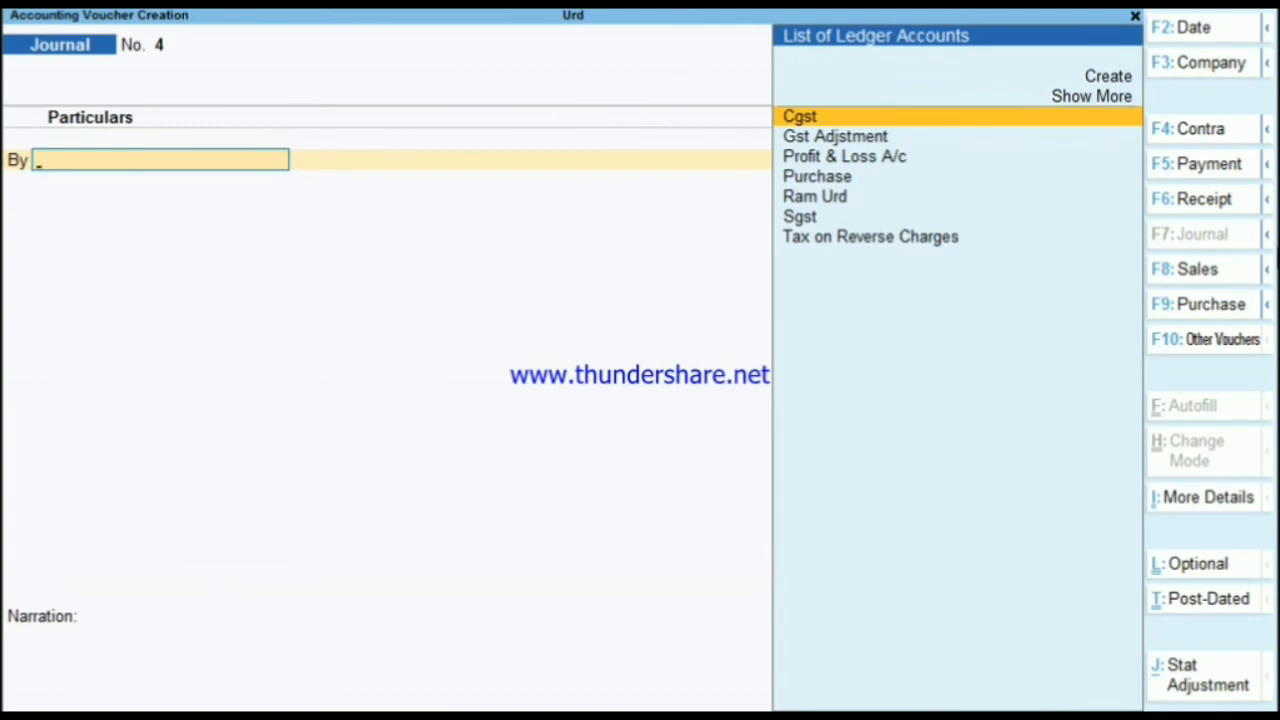
key("Escape")
key("Escape")
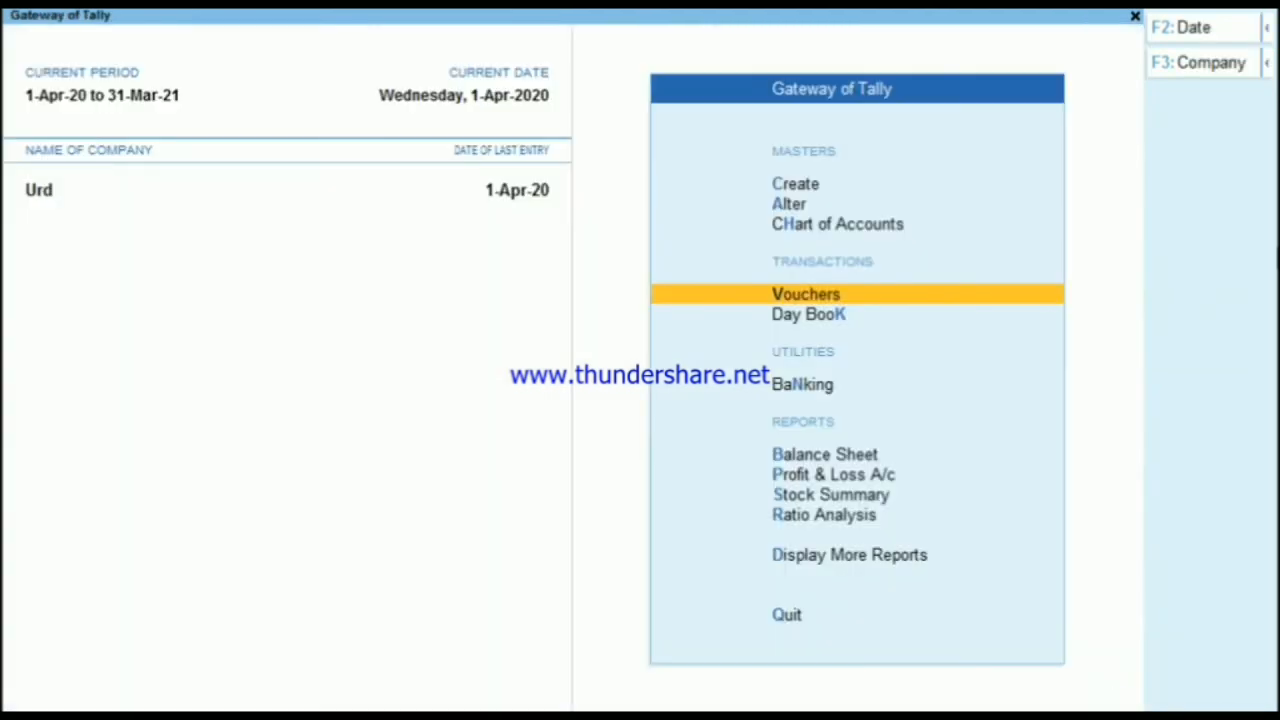
Step: Open the balance sheet in detailed view, examine the ledgers under Duties & Taxes, and return to the Gateway
key("Down")
key("Down")
key("Down")
key("Return")
key("alt+F5")
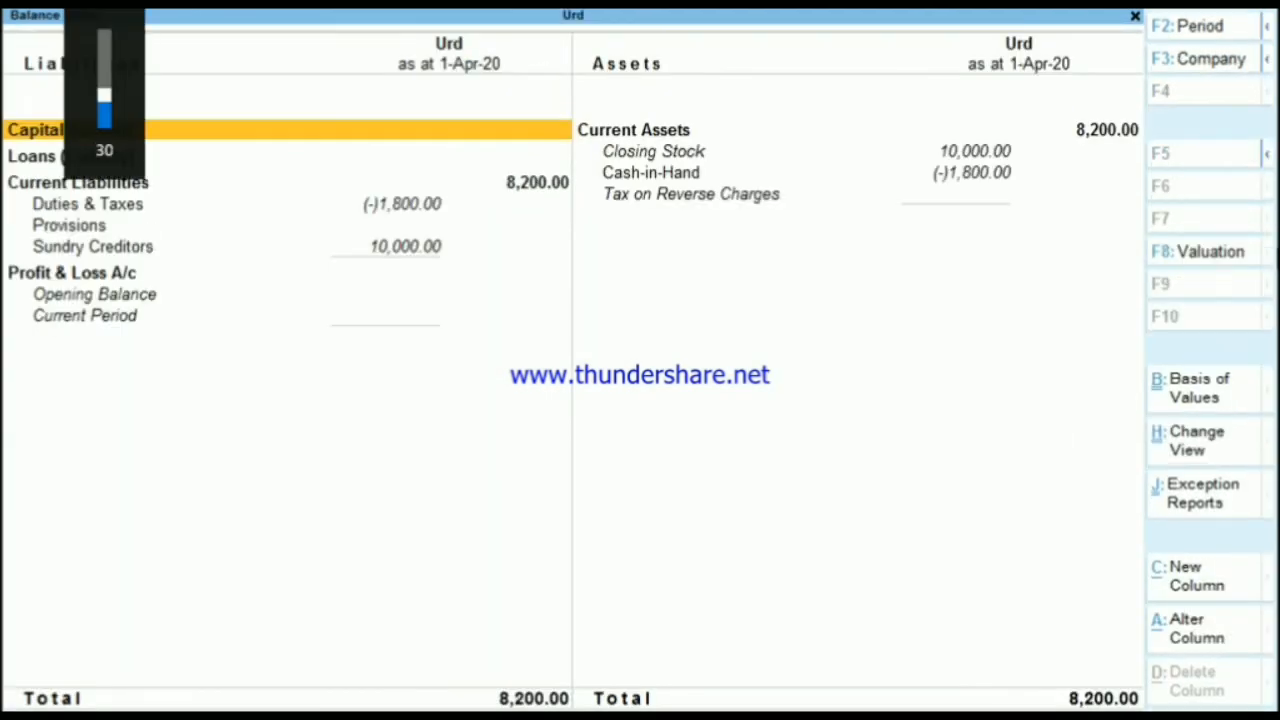
key("Down")
key("Down")
key("Down")
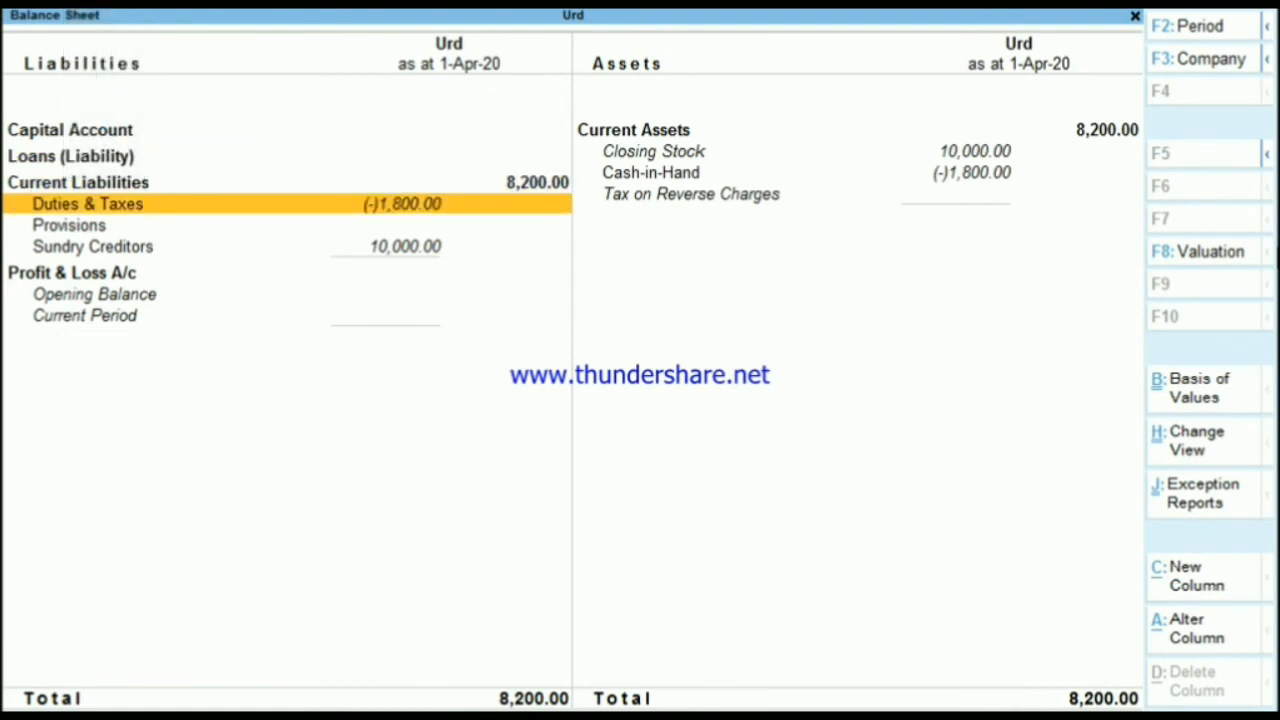
key("Return")
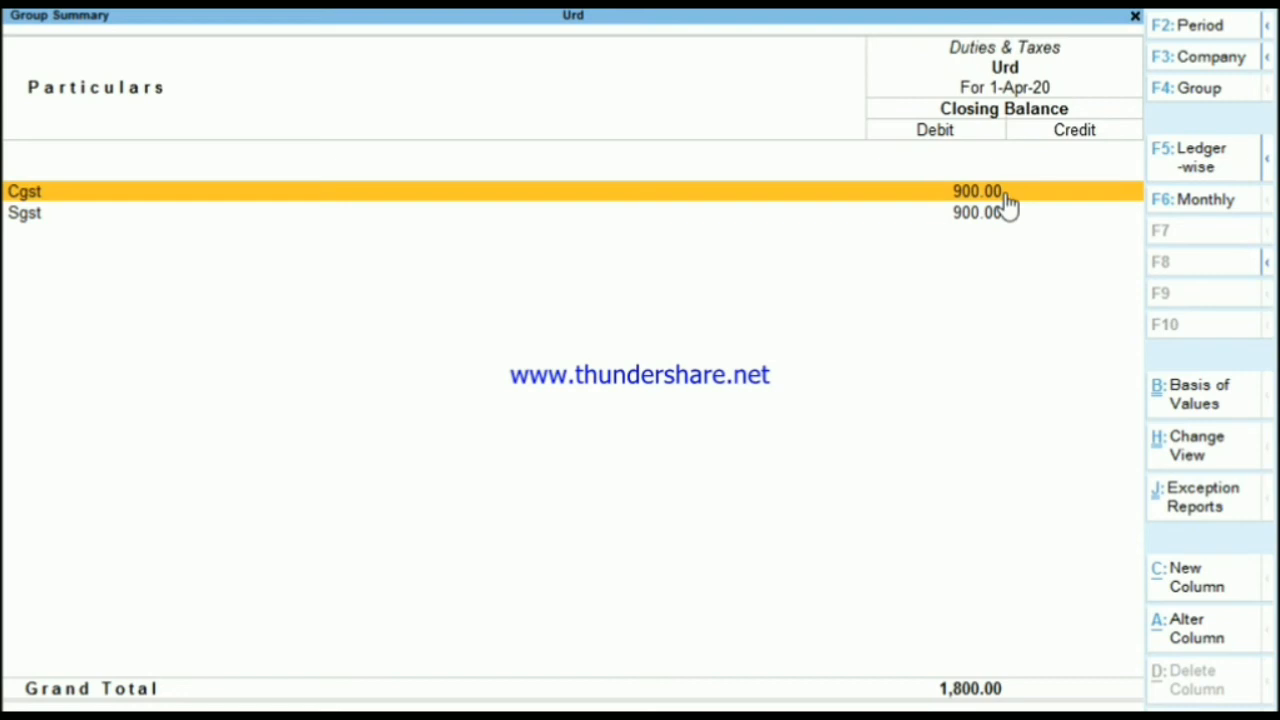
key("Escape")
key("Escape")
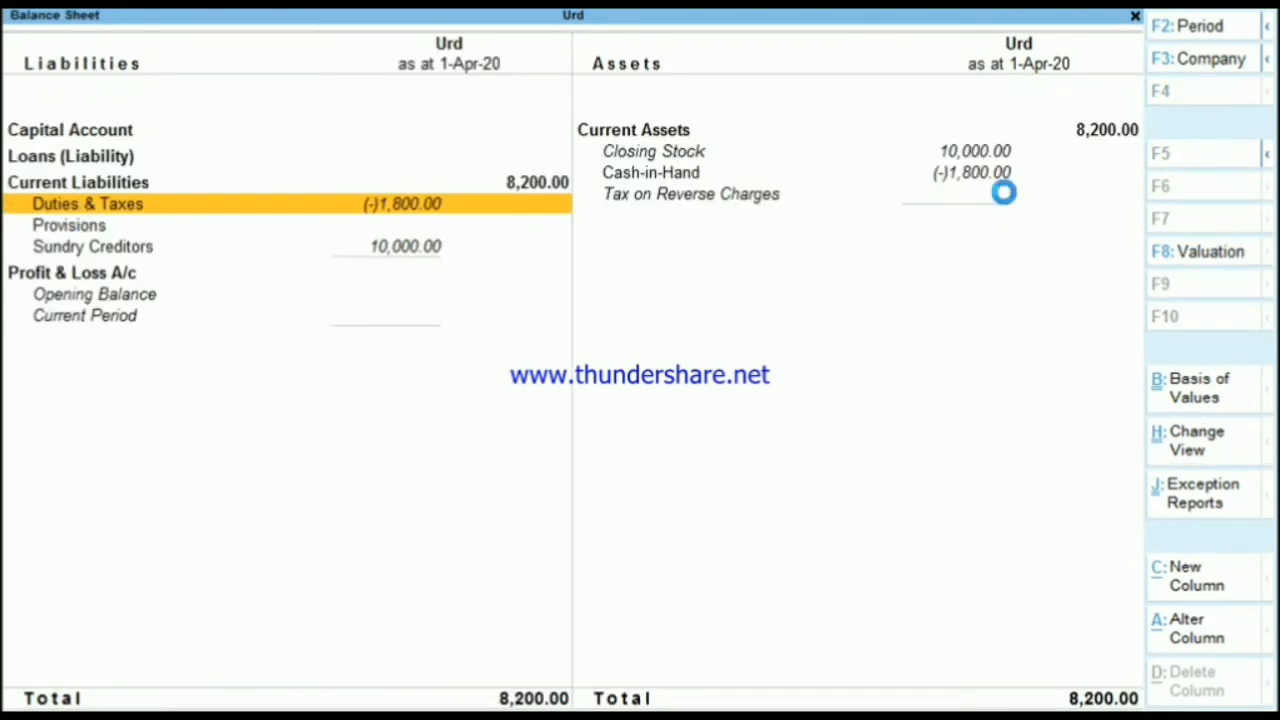
Step: Start a new sales voucher
key("Up")
key("Up")
key("Up")
key("Return")
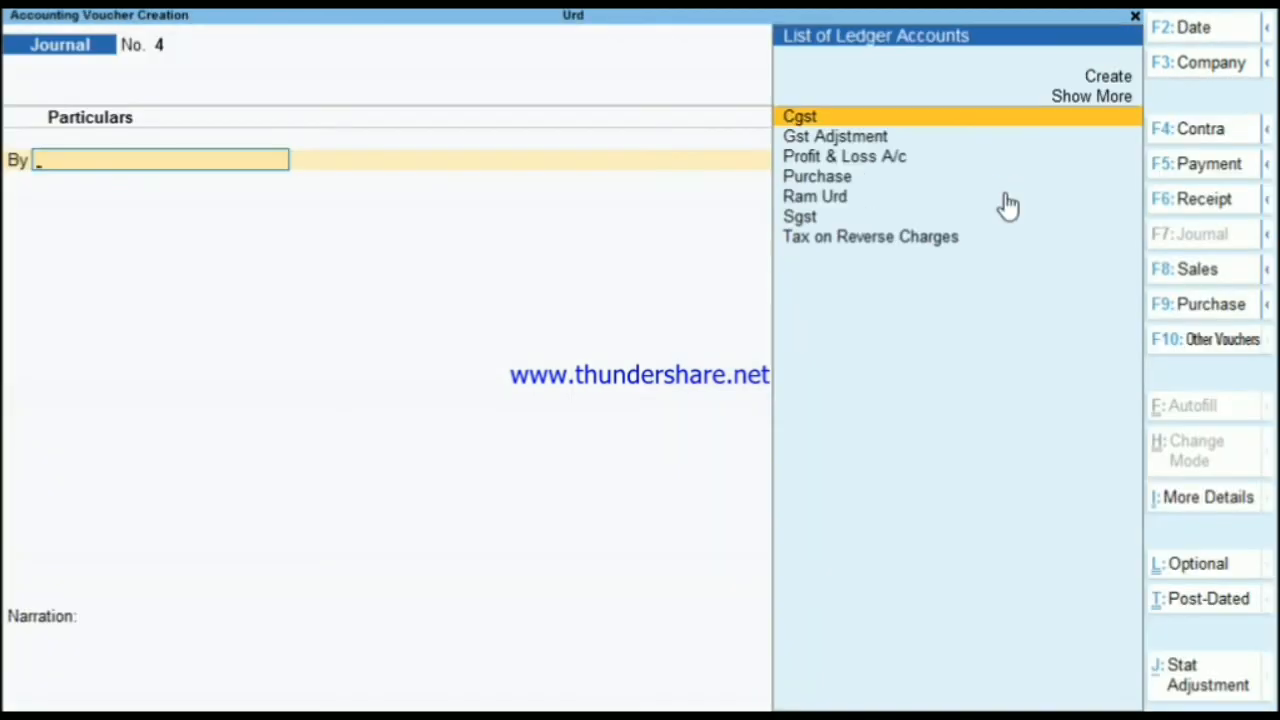
key("F8")
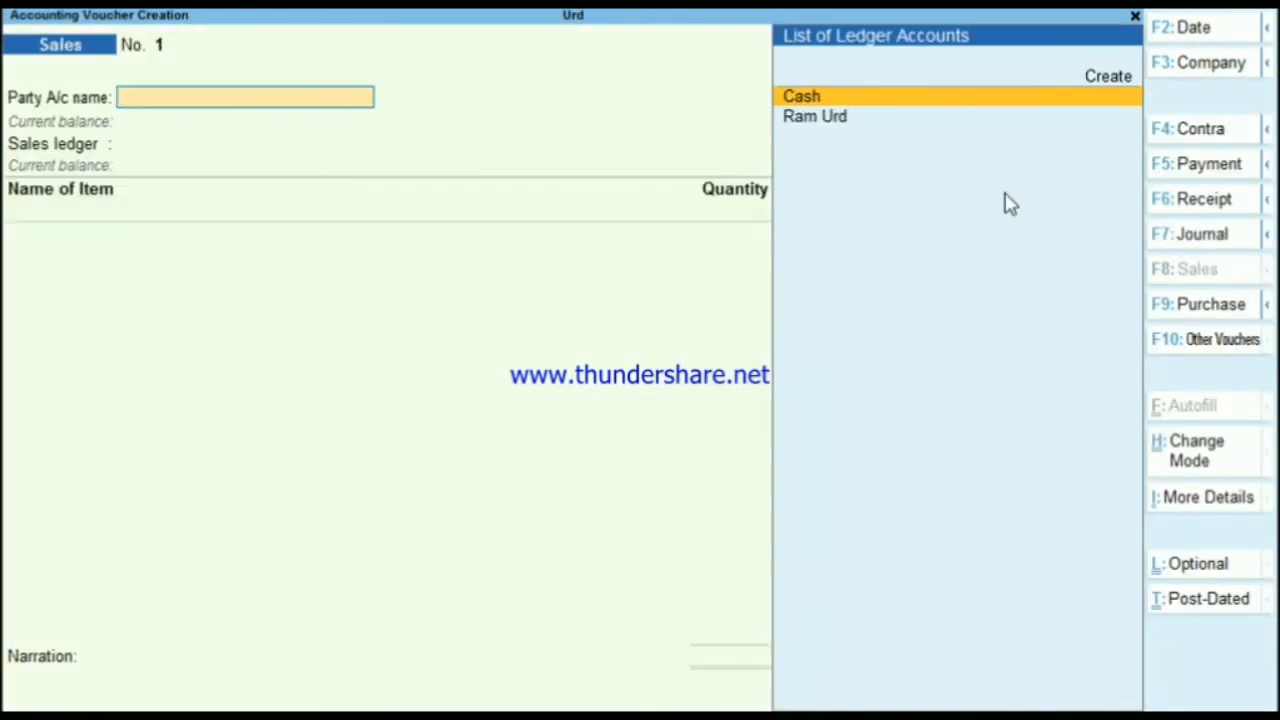
Step: Create a party ledger named Srk under Sundry Debtors from the sales voucher
key("alt+c")
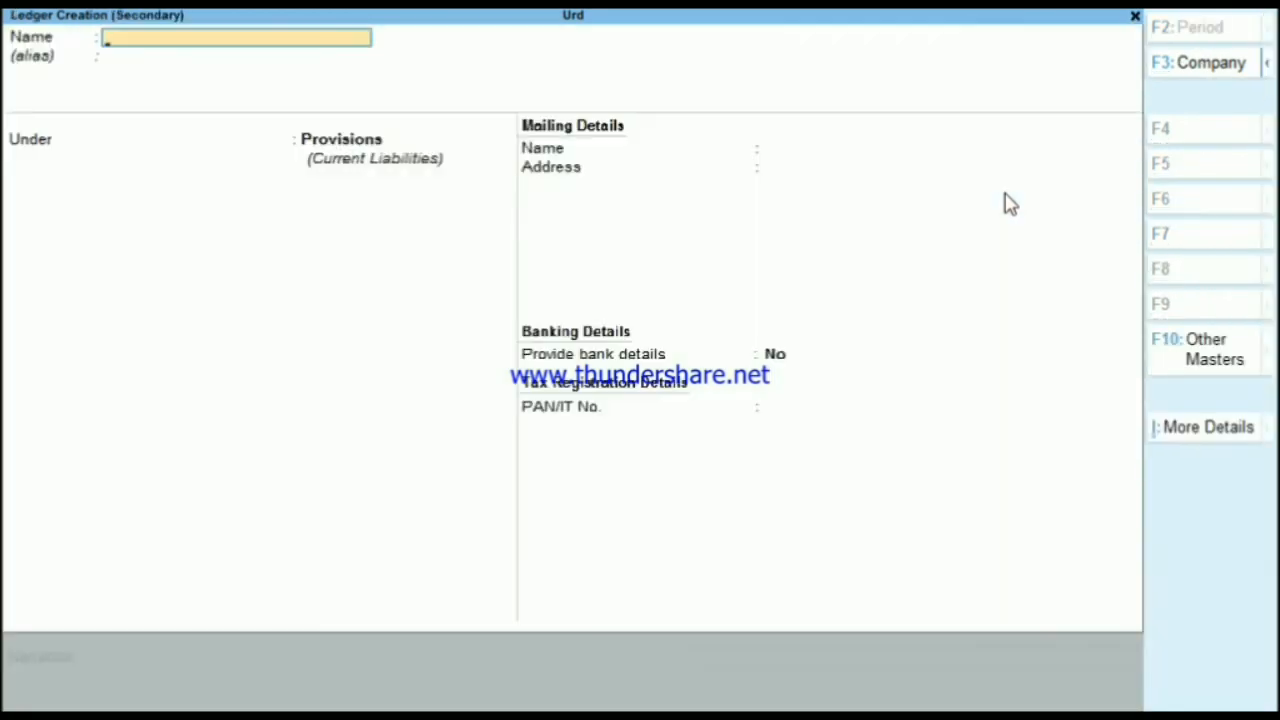
type("Srk")
key("Return")
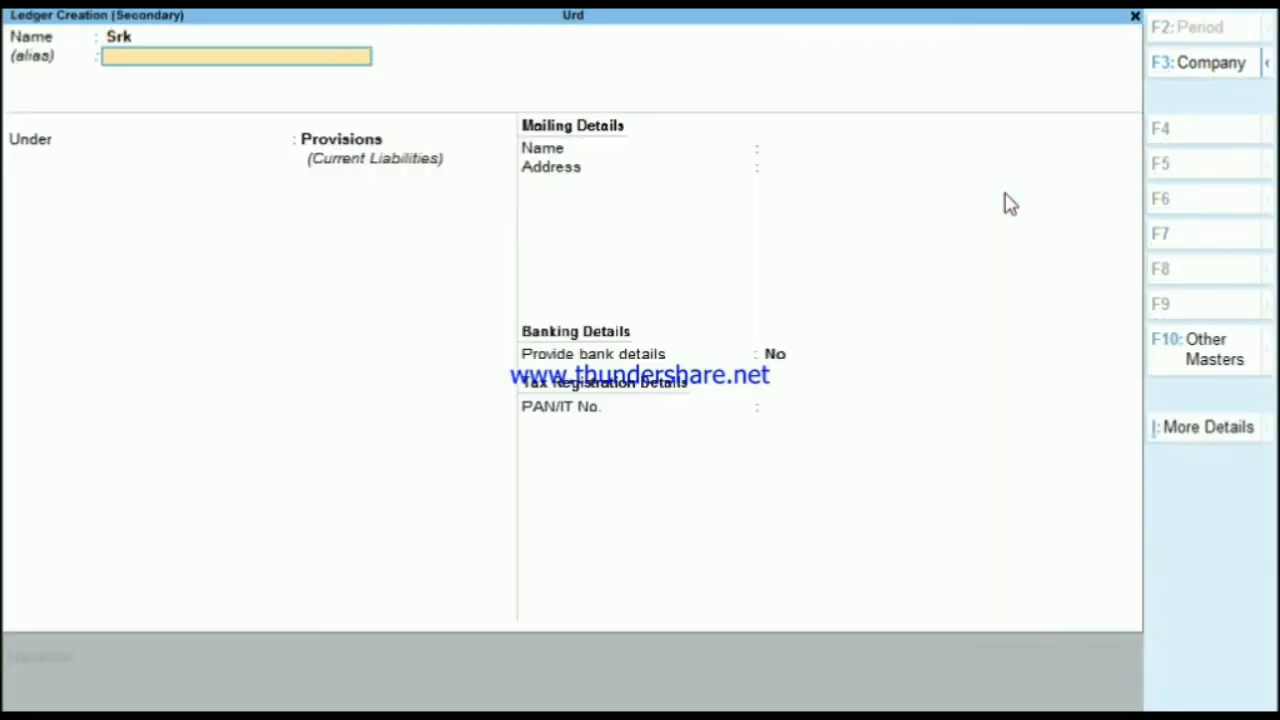
key("Return")
type("Su")
key("Down")
key("Down")
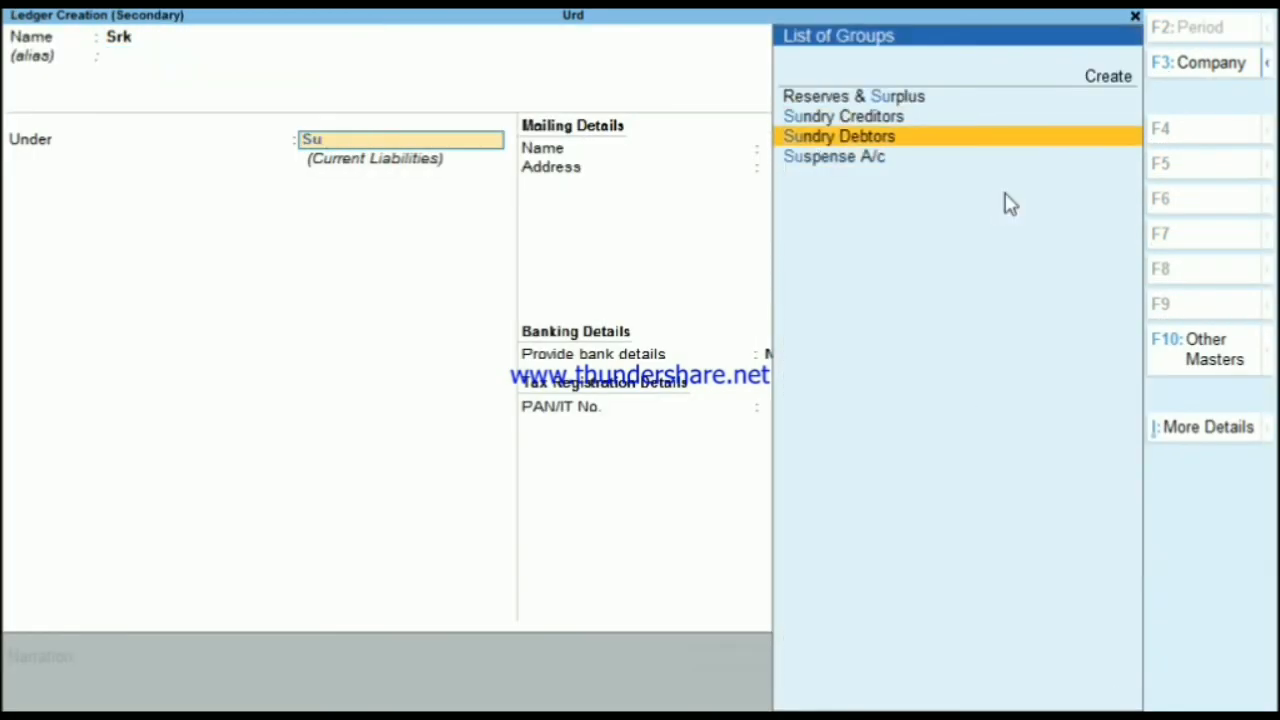
key("Return")
Step: Keep the ledger's default mailing and banking details, set its registration type to Consumer, and save it
key("Return")
key("Return")
key("Return")
key("Return")
key("Return")
key("Return")
key("Return")
key("Return")
key("Return")
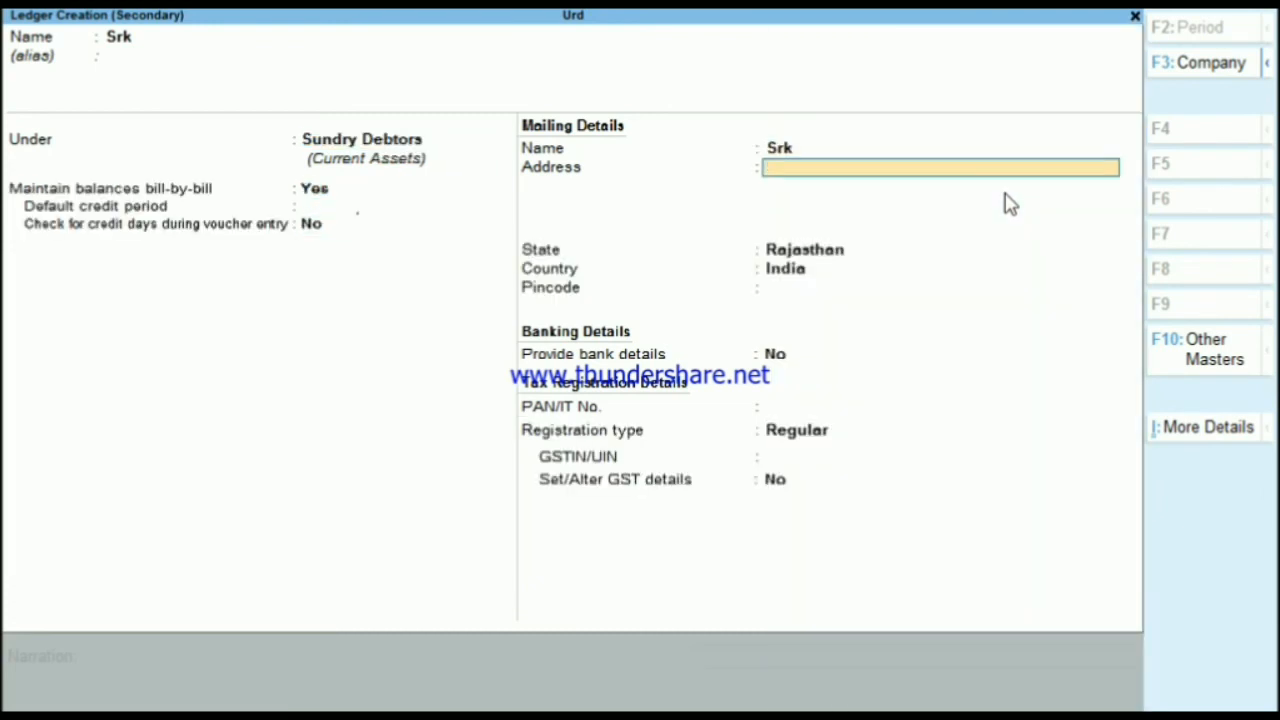
key("Up")
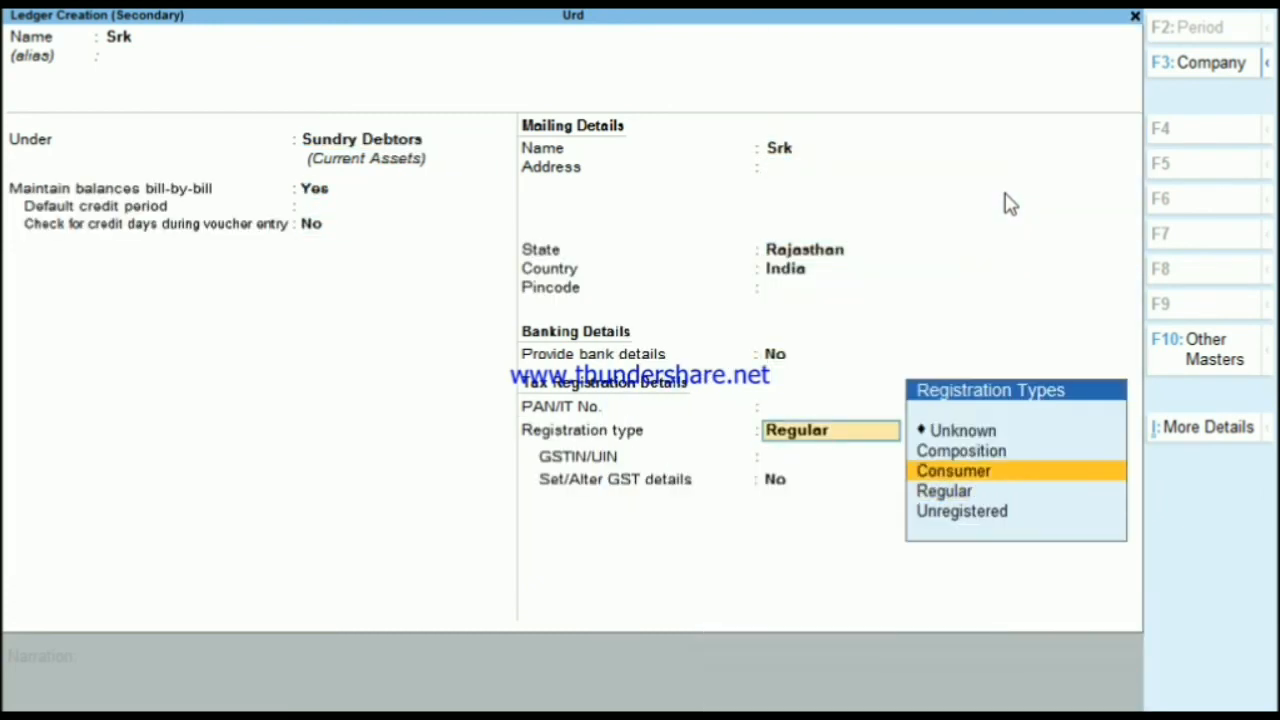
key("Return")
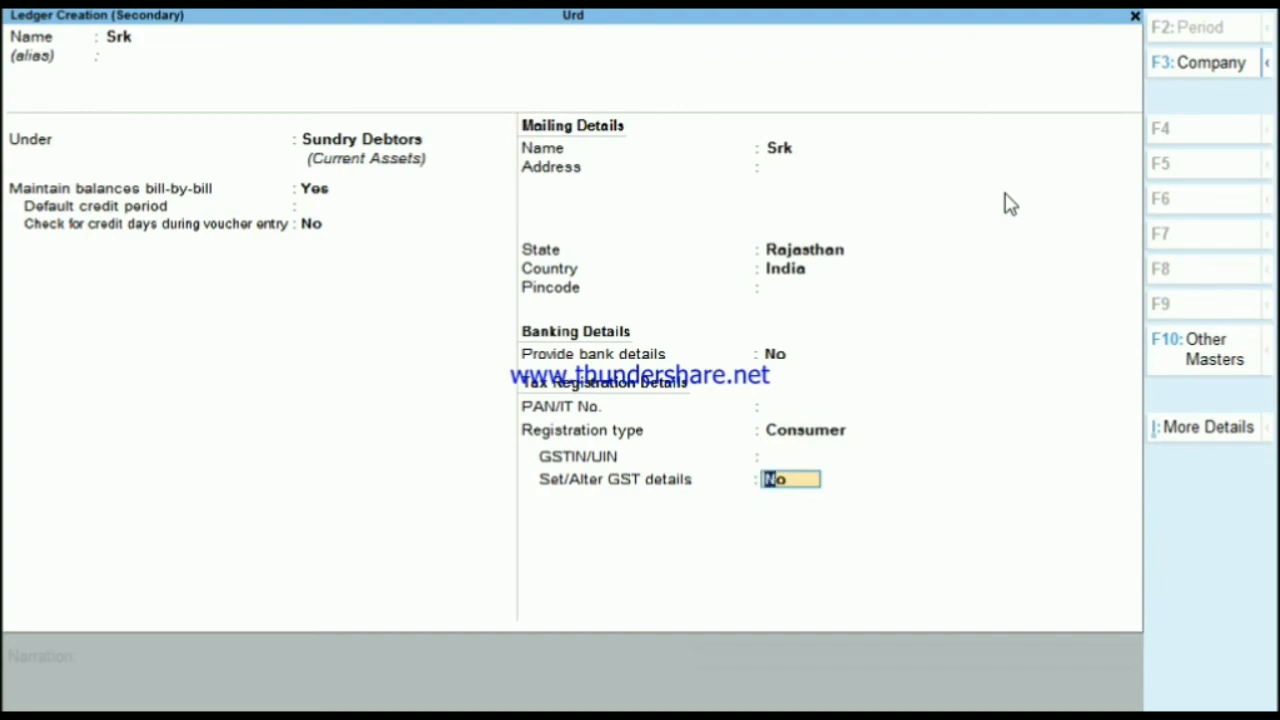
key("Return")
key("Return")
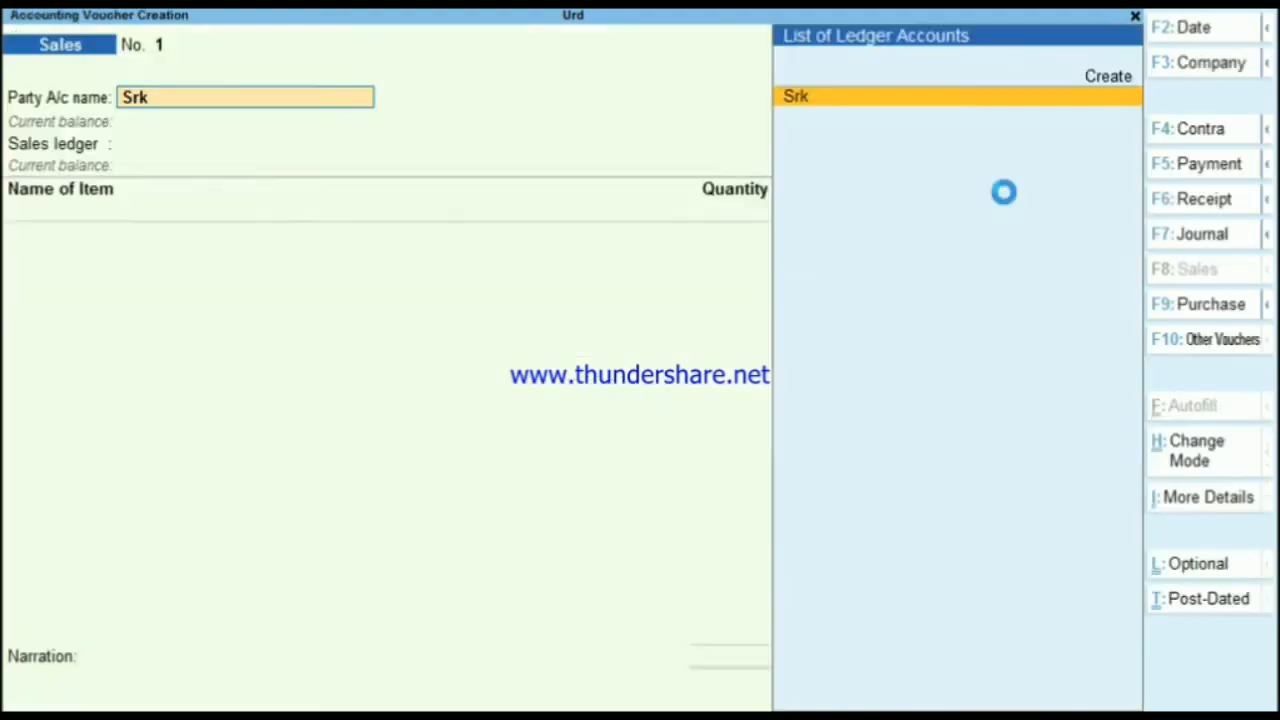
Step: Select Srk as the sales voucher's party, leaving the dispatch details blank and keeping the default party details
key("Return")
key("Return")
key("Return")
key("Return")
key("Return")
key("Return")
key("Return")
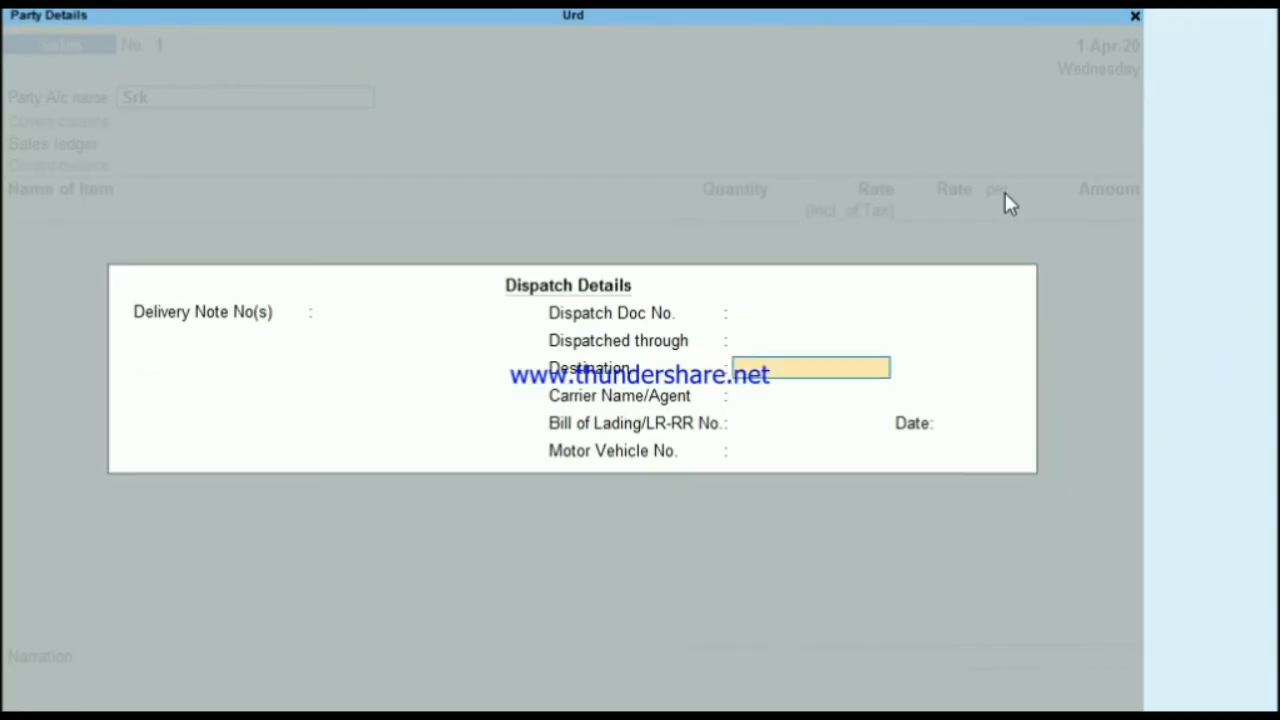
key("Return")
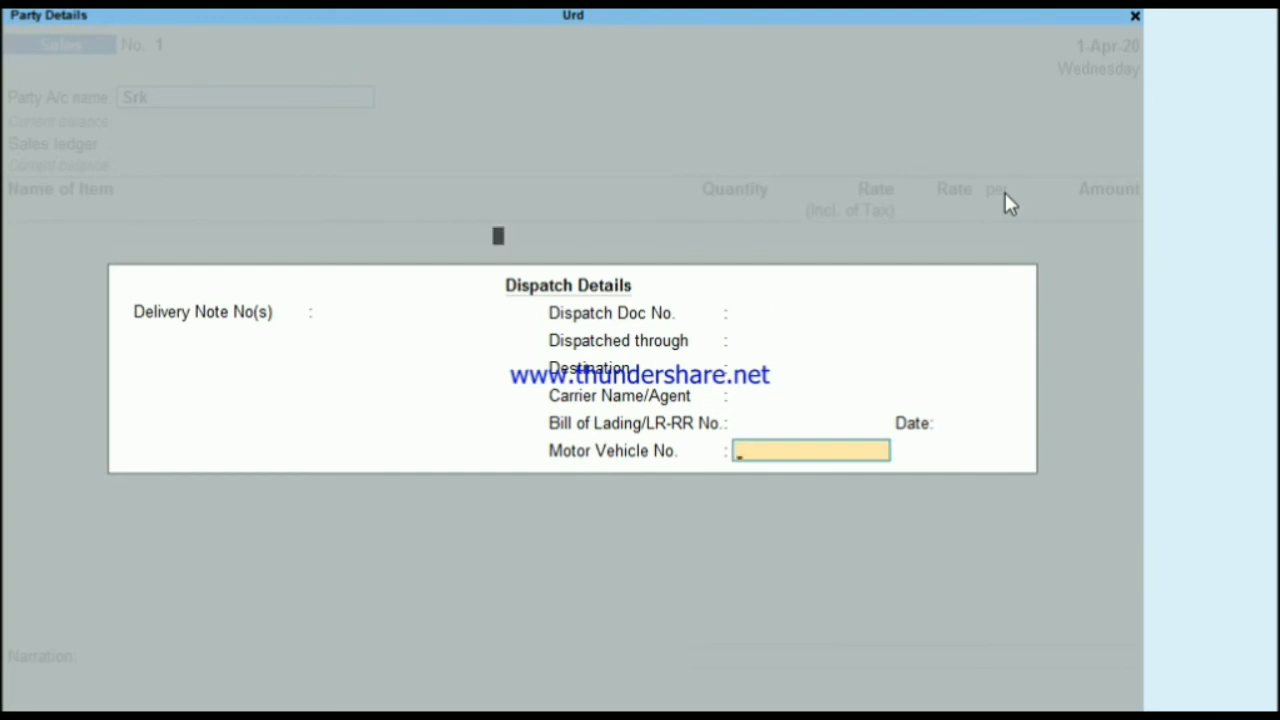
key("Return")
key("Return")
key("Return")
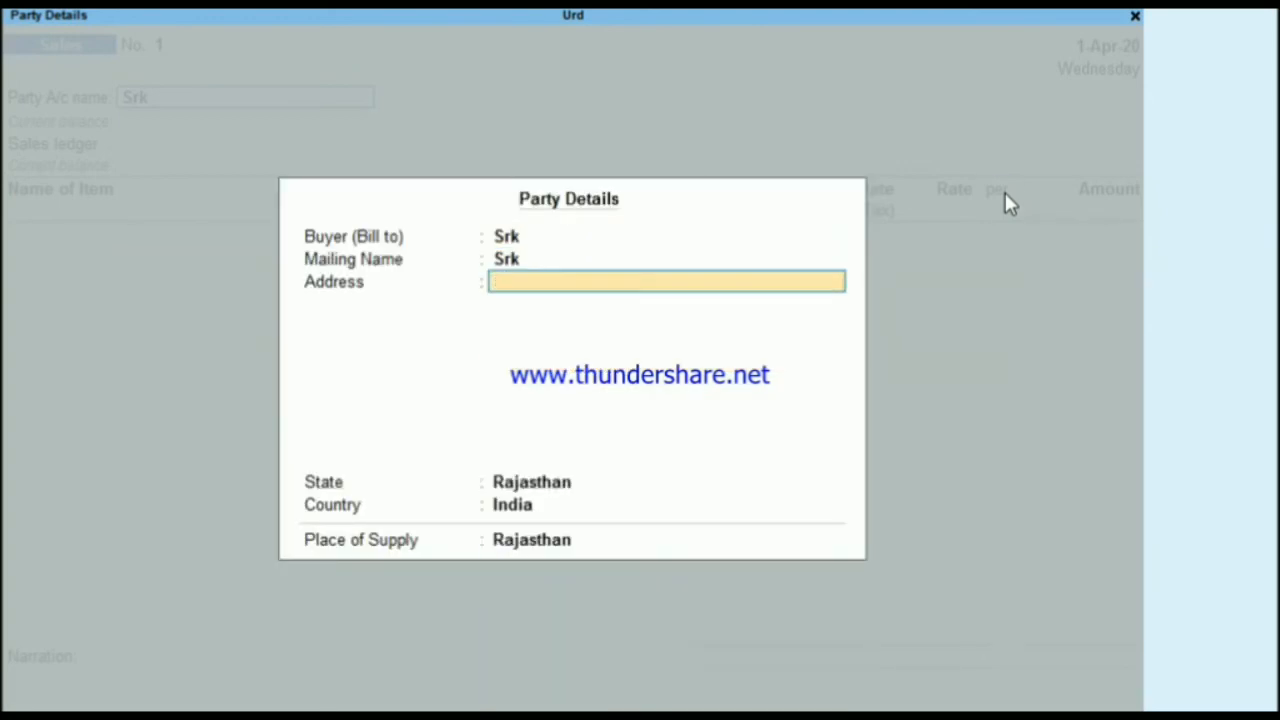
key("Return")
key("Return")
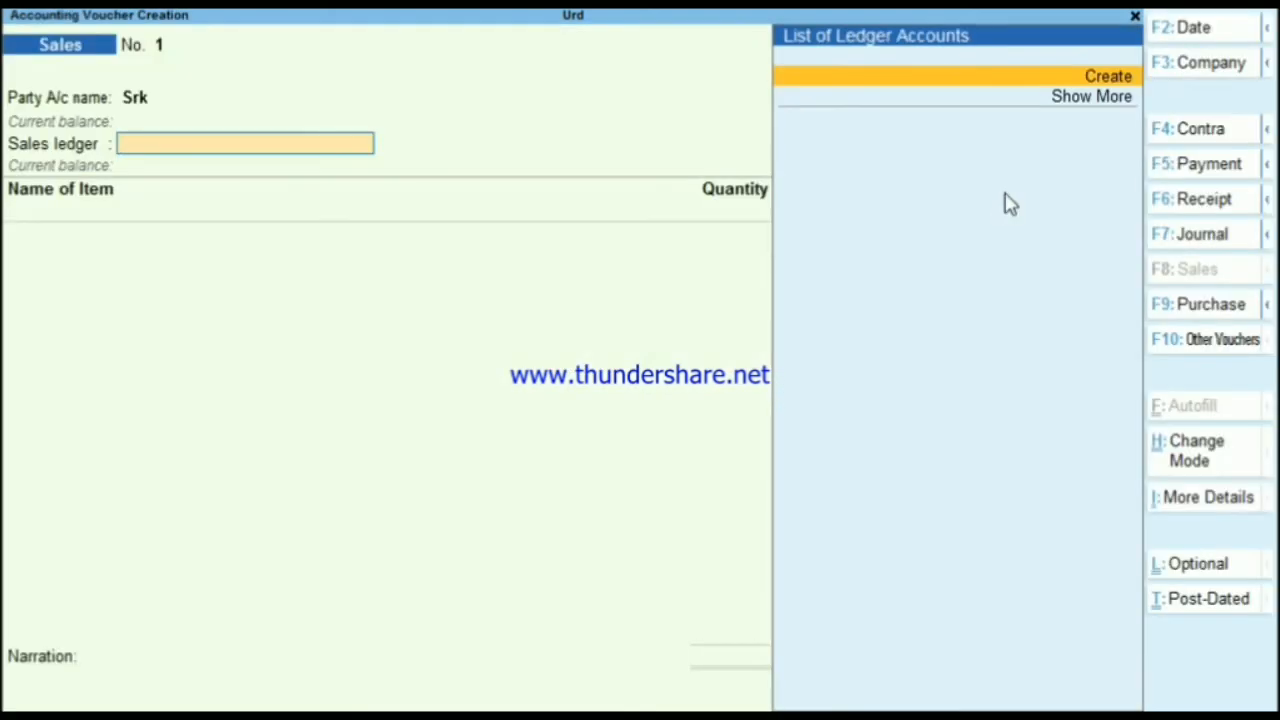
Step: Create a ledger named Sales under Sales Accounts from the sales voucher
key("alt+c")
type("Sales")
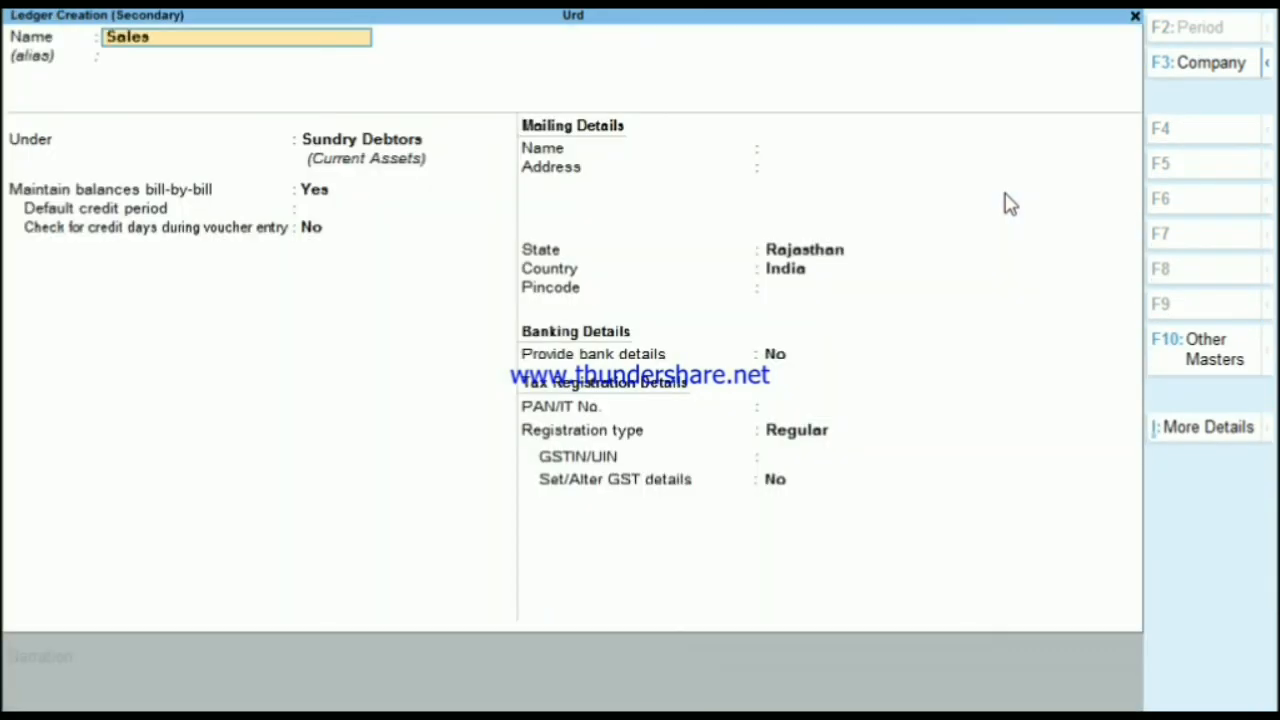
key("Return")
type("Sa")
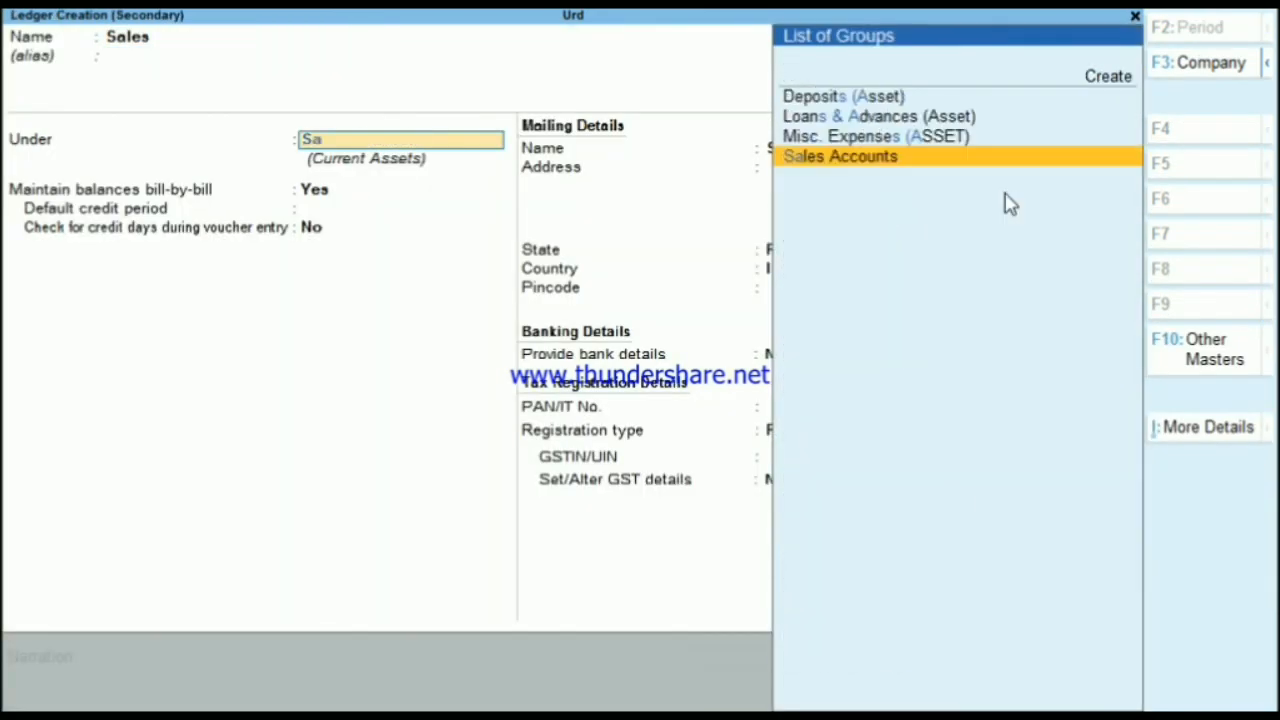
key("Return")
Step: Keep GST applicable for the Sales ledger, set its type of supply to Goods, and save it
key("Return")
key("Return")
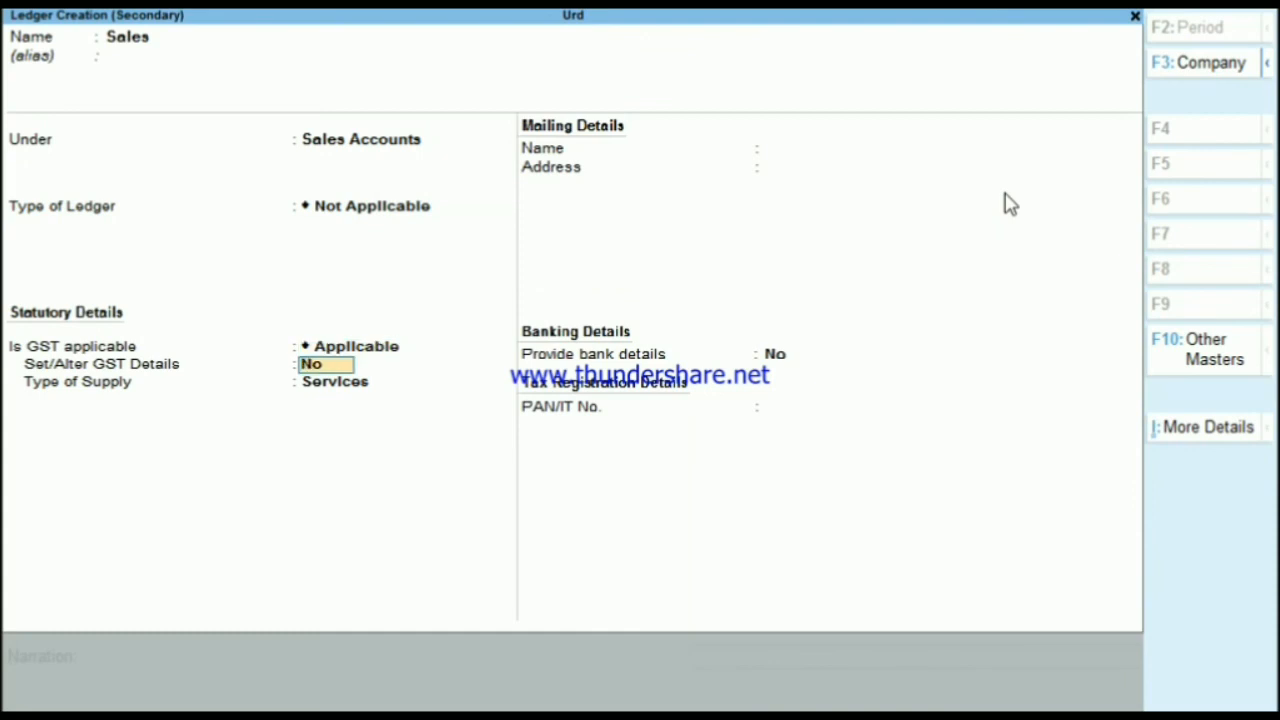
key("Return")
key("Up")
key("Return")
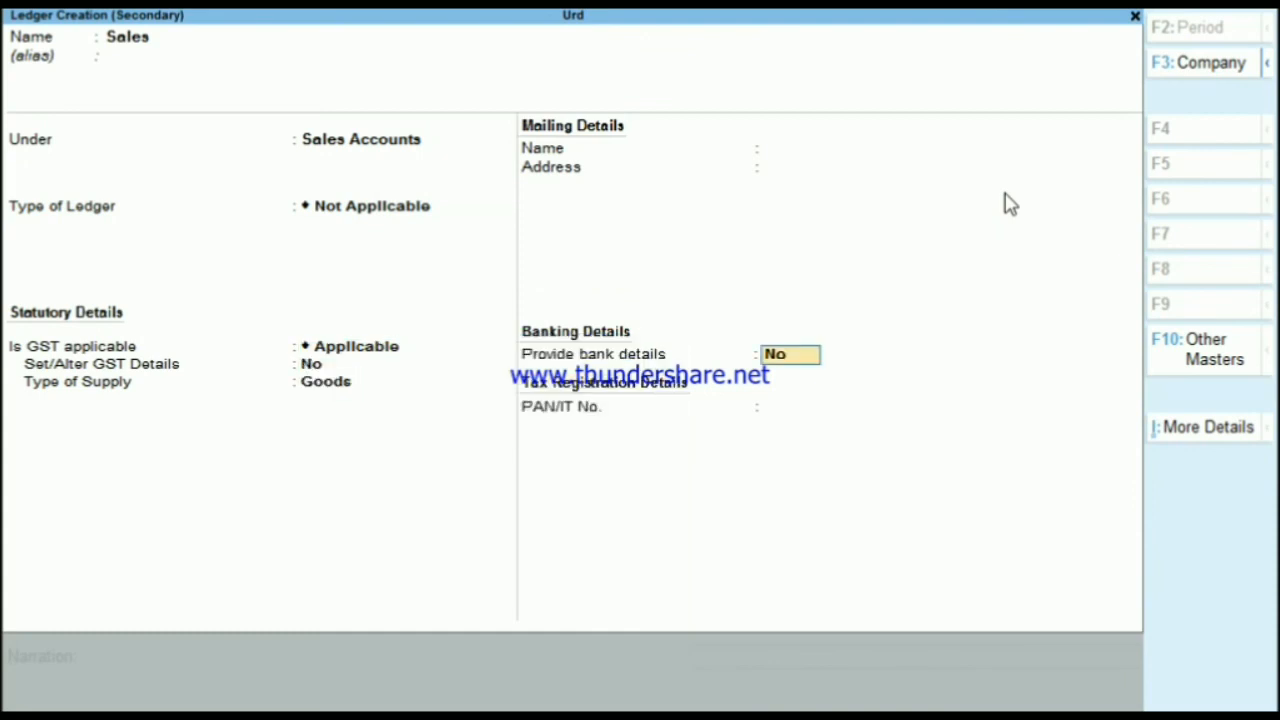
key("Return")
key("Return")
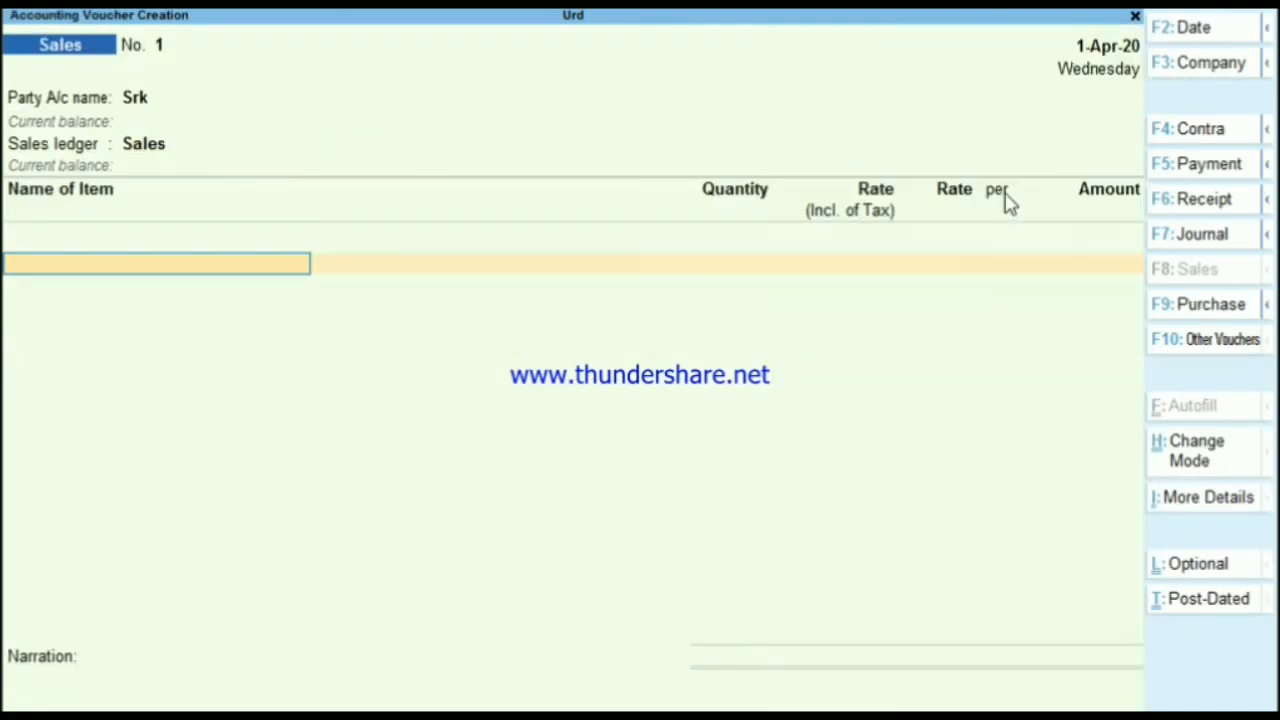
Step: Enter the T=shirt item in the sales voucher with a quantity of 25 pic at a rate of 500
type("T")
key("Return")
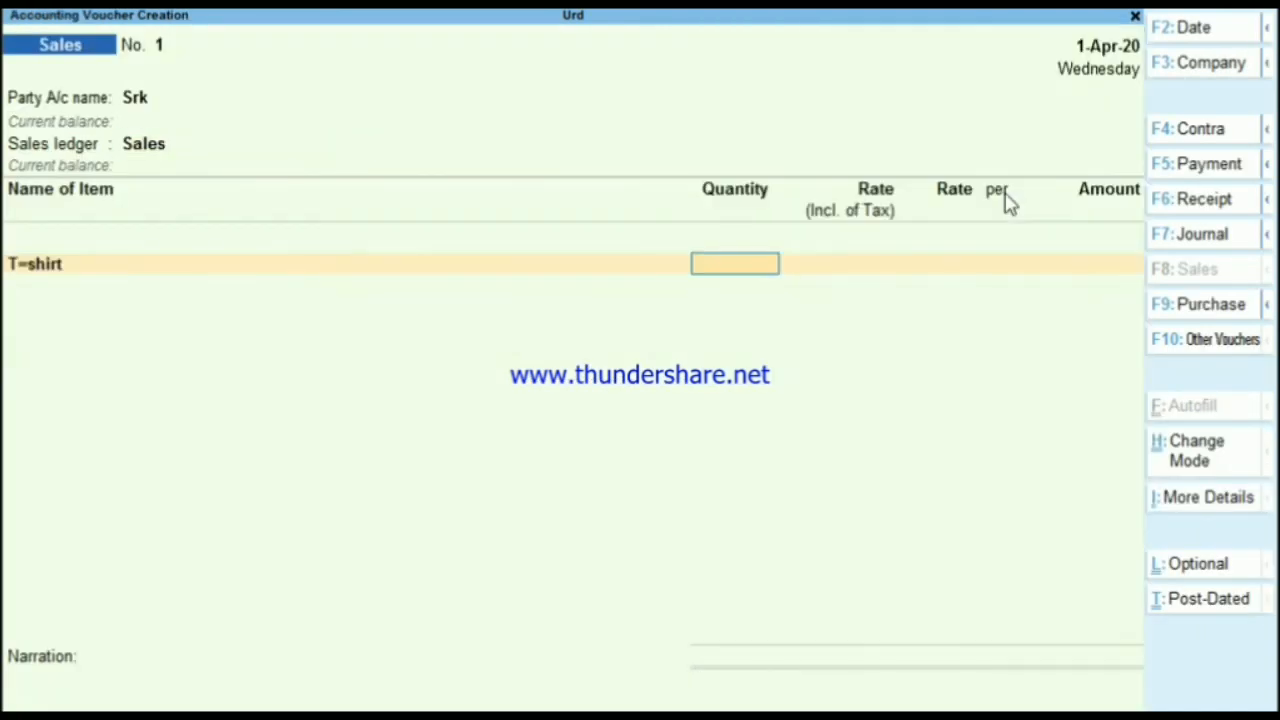
type("25")
key("Return")
key("Return")
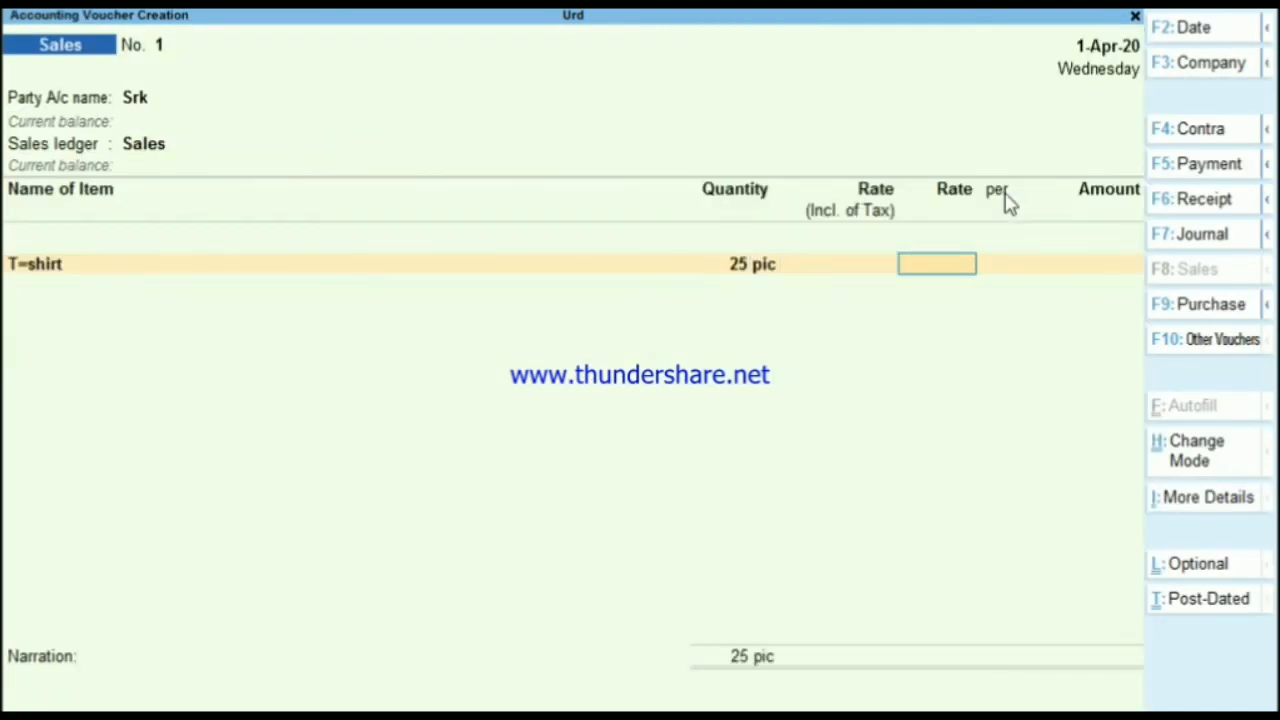
type("500")
key("Return")
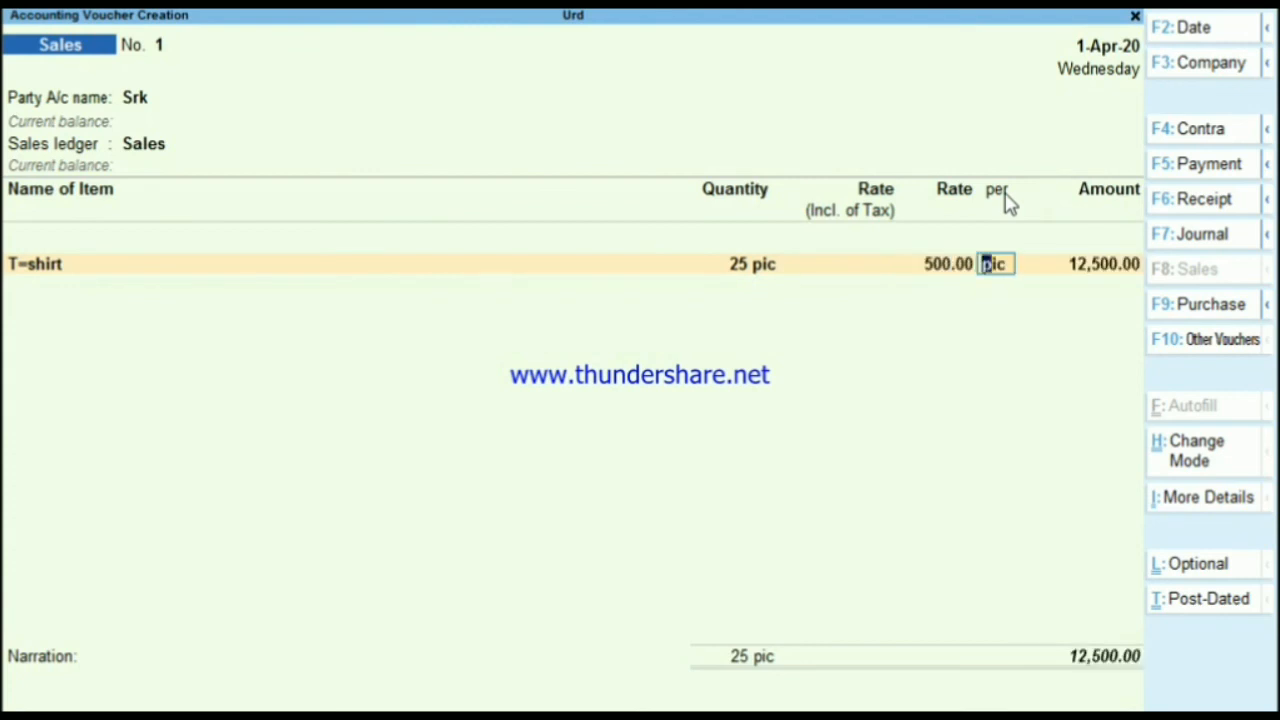
key("Return")
key("Return")
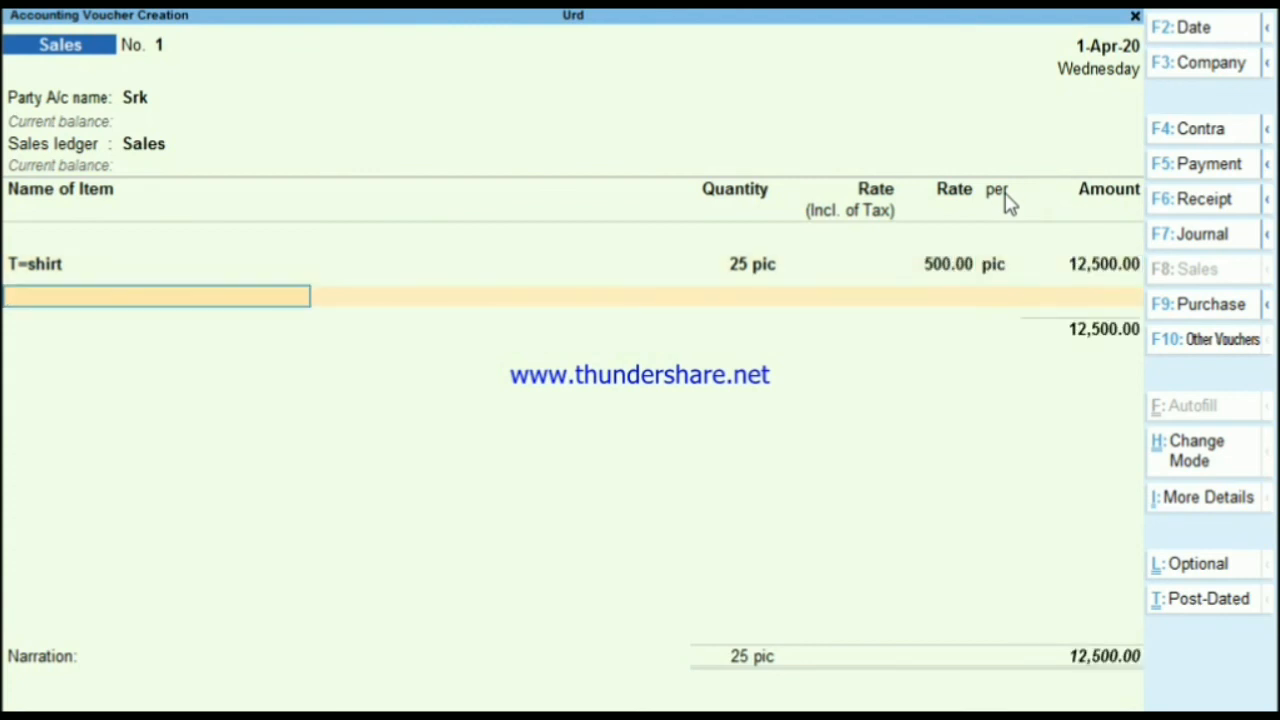
key("Return")
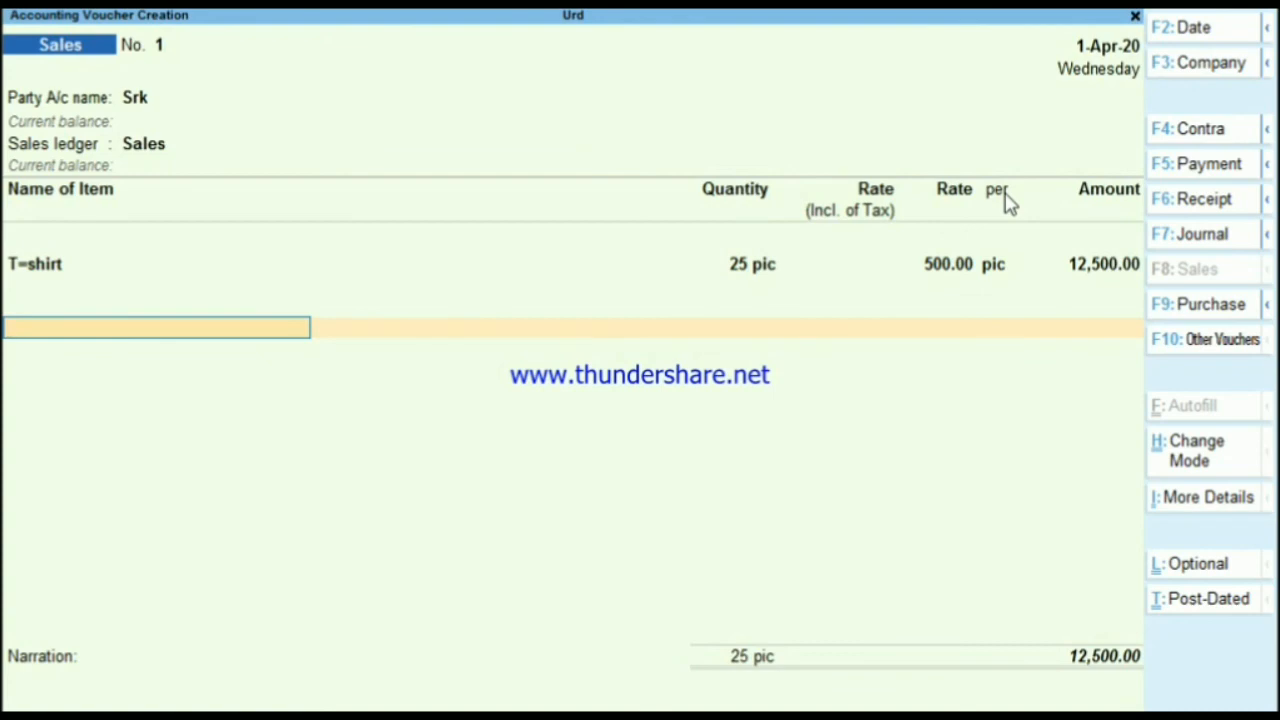
Step: Add the Cgst and Sgst ledgers to the sales voucher with their calculated amounts
type("C")
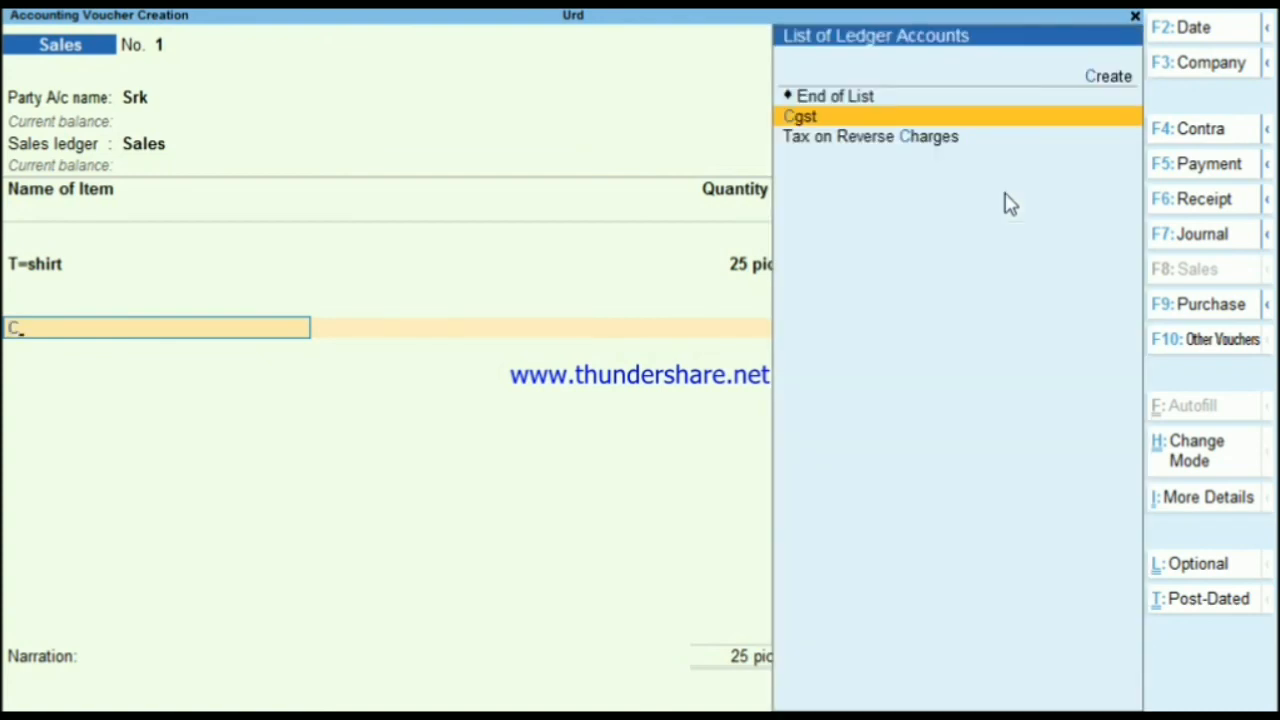
key("Return")
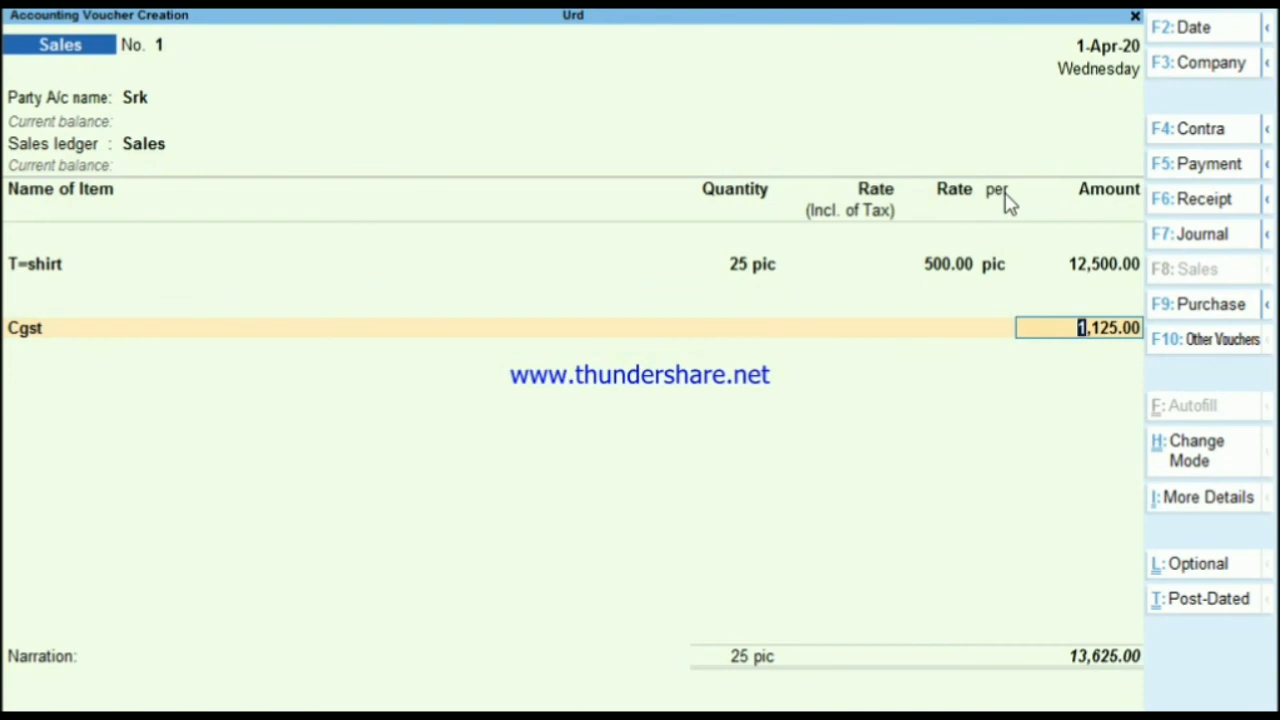
key("Return")
type("S")
key("Down")
key("Down")
key("Up")
key("Return")
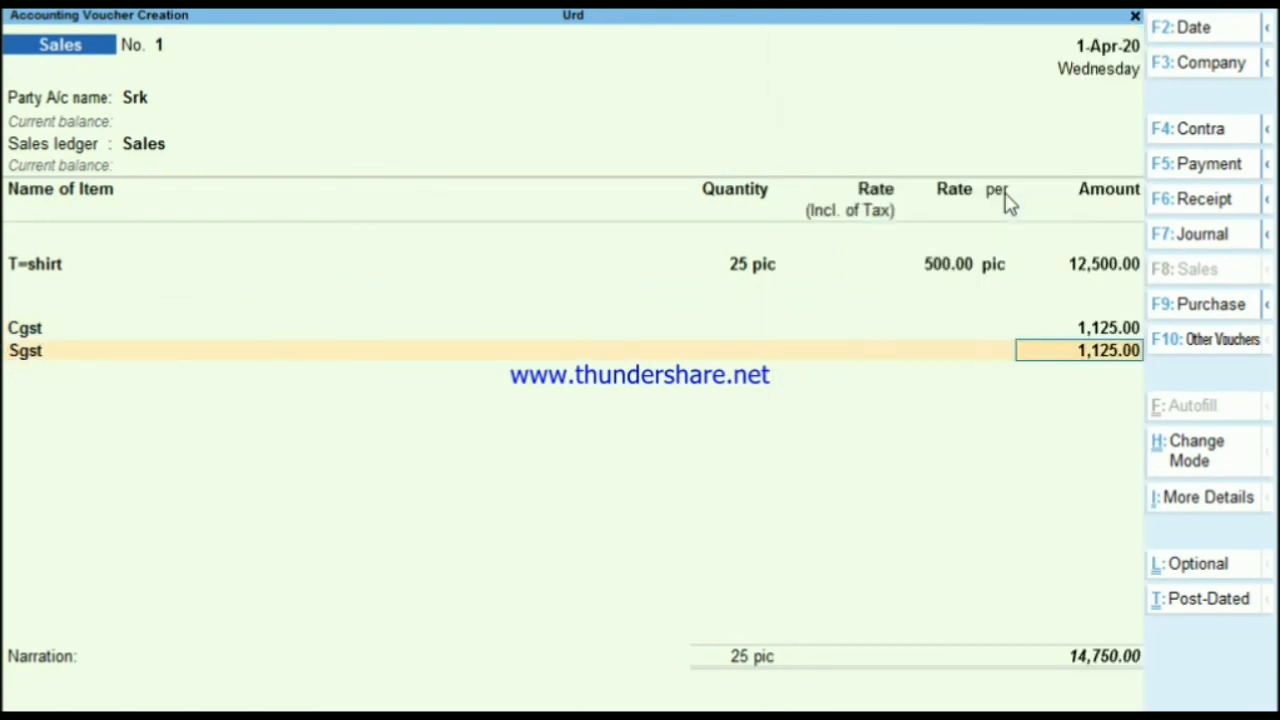
key("Return")
Step: Record the bill-wise details for Srk as New Ref 1 and save the sales voucher
key("Return")
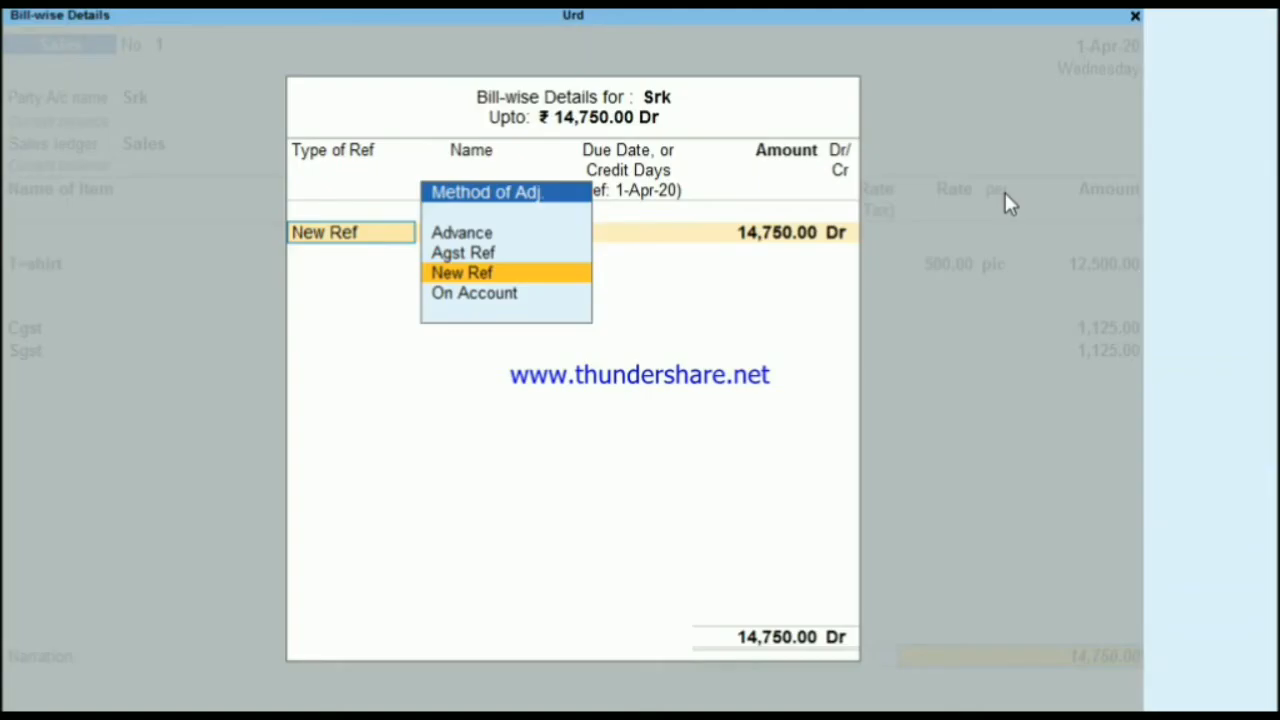
key("Return")
key("Return")
key("Return")
key("Return")
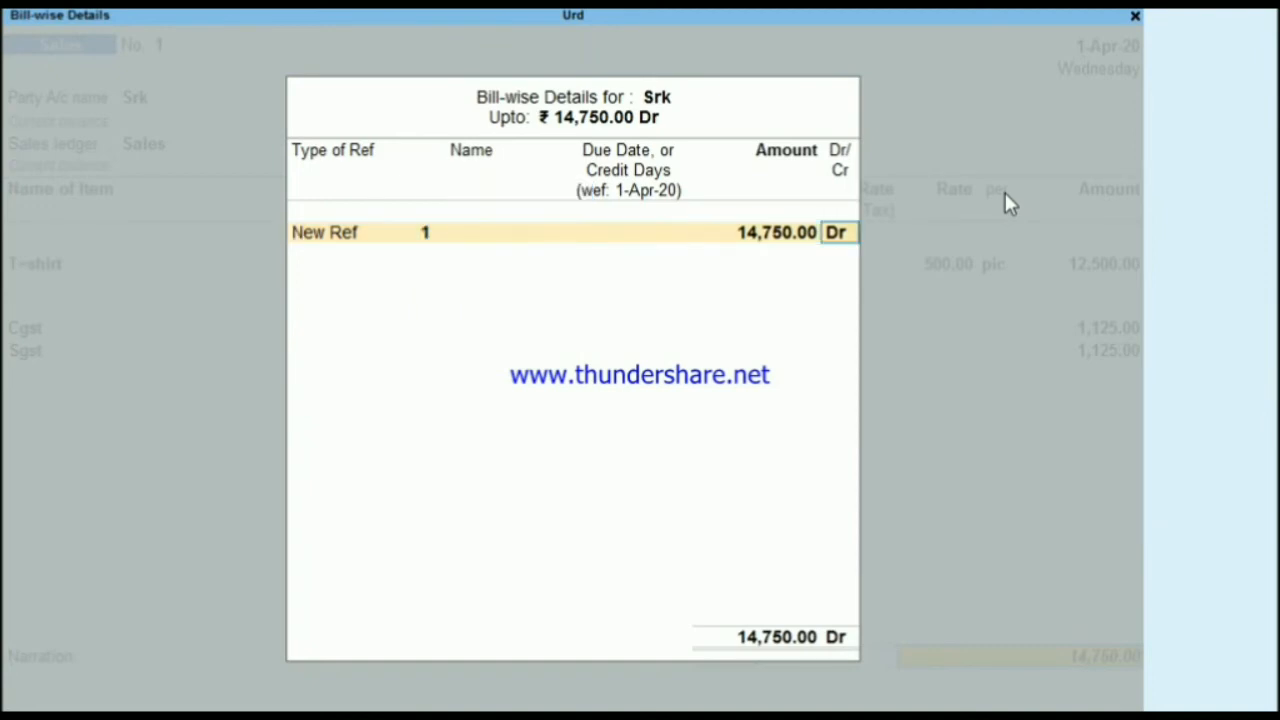
key("Return")
key("Return")
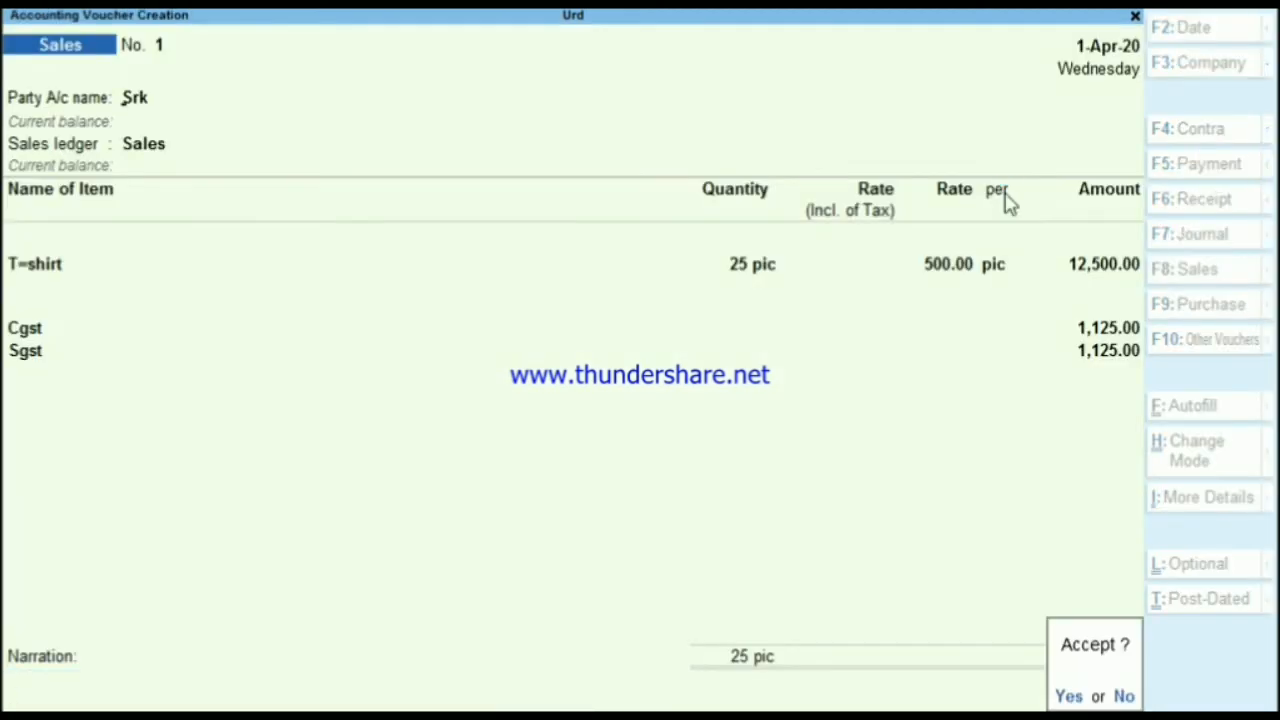
key("Return")
Step: Leave voucher entry, examine Duties & Taxes in the detailed balance sheet, and return to the Gateway
key("Escape")
key("Return")
key("Down")
key("Down")
key("Down")
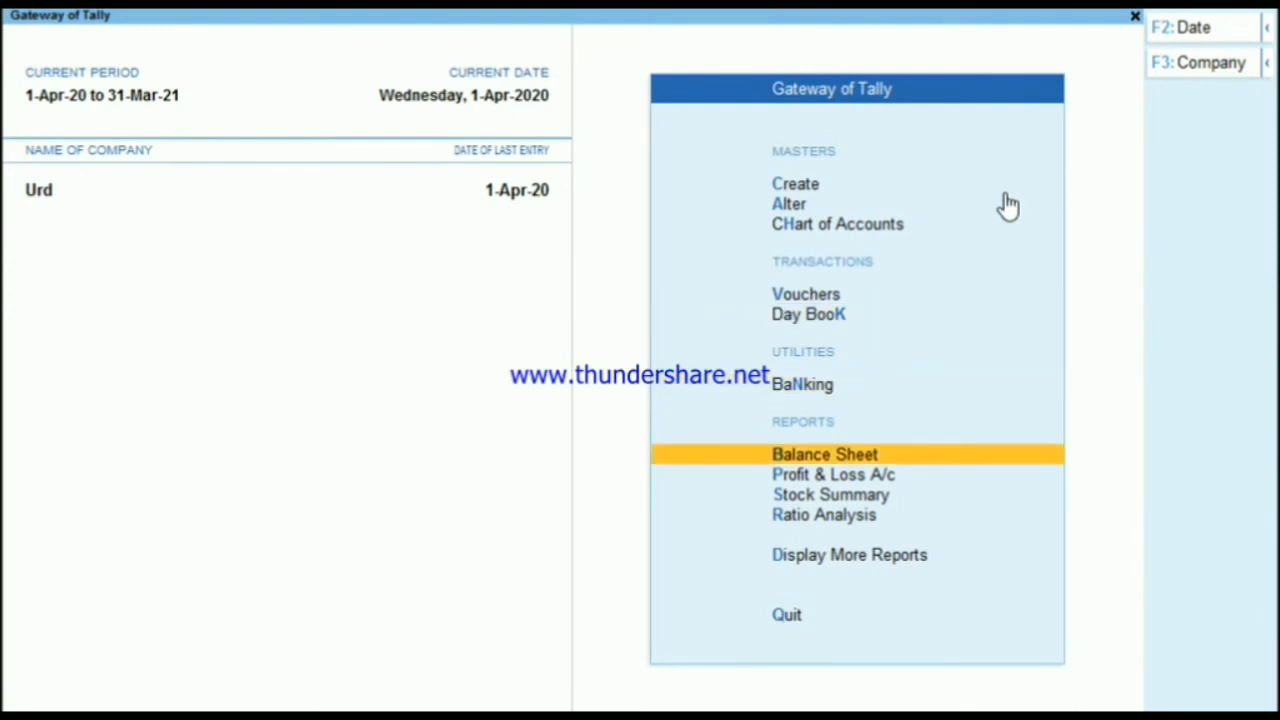
key("Return")
key("alt+F5")
key("Down")
key("Down")
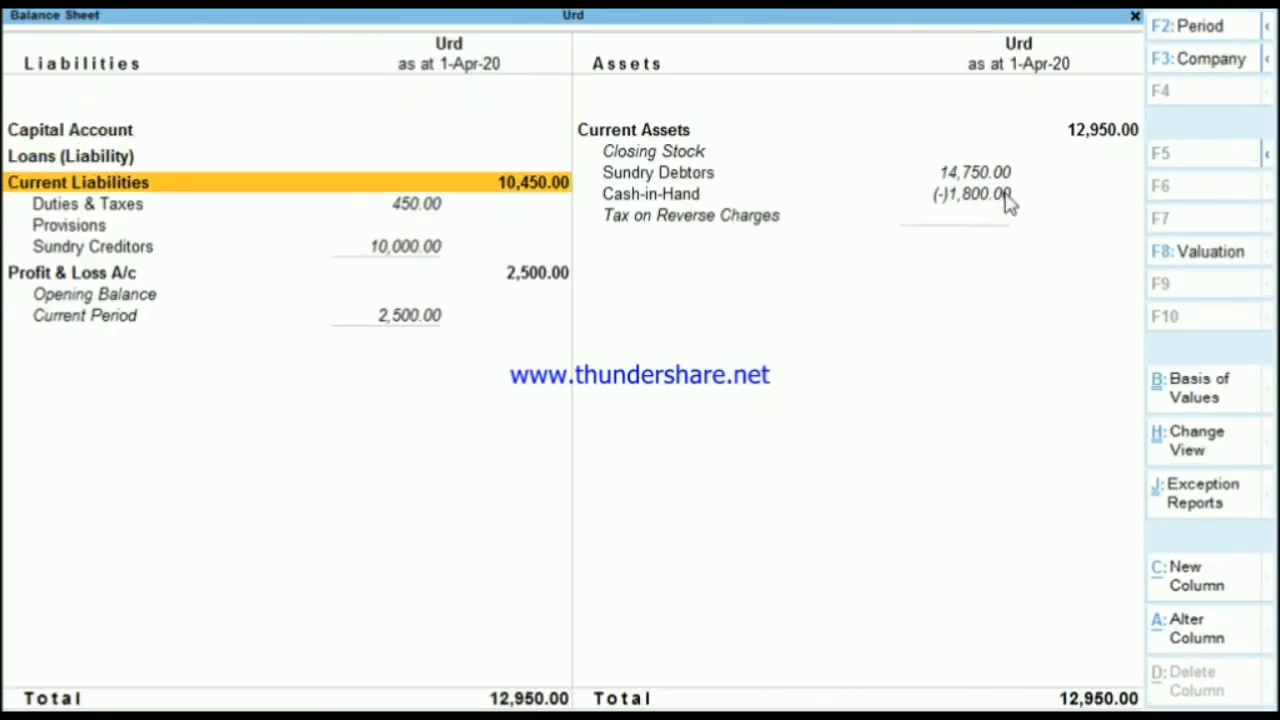
key("Down")
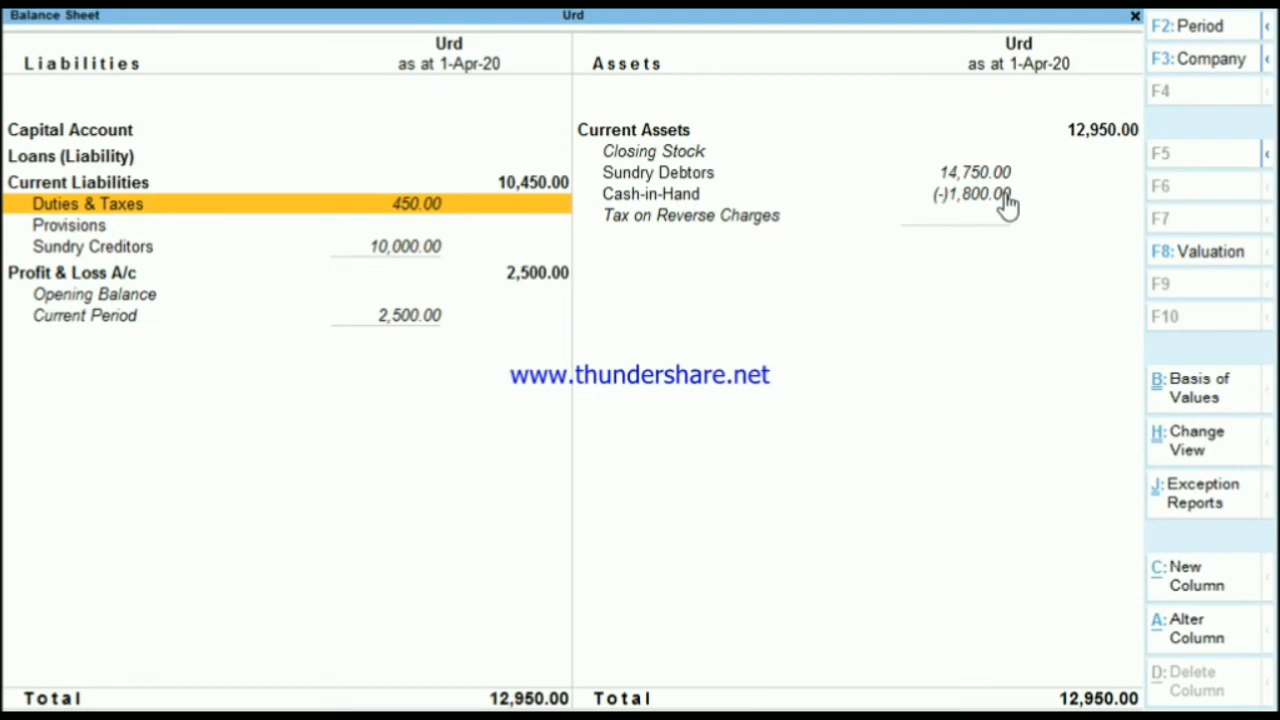
key("Escape")
Step: Open the GSTR-1 return from the GST reports
key("Down")
key("Down")
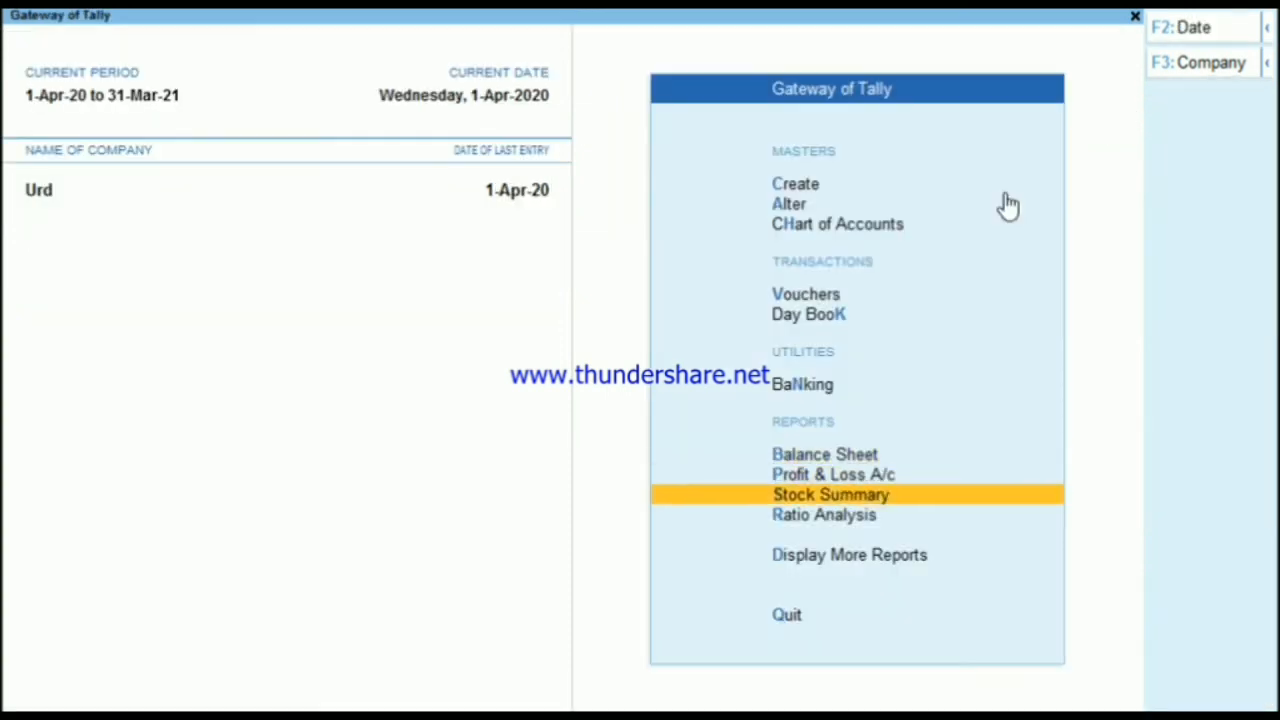
key("Down")
key("Down")
key("Return")
key("Down")
key("Down")
key("Down")
key("Down")
key("Down")
key("Down")
key("Down")
key("Down")
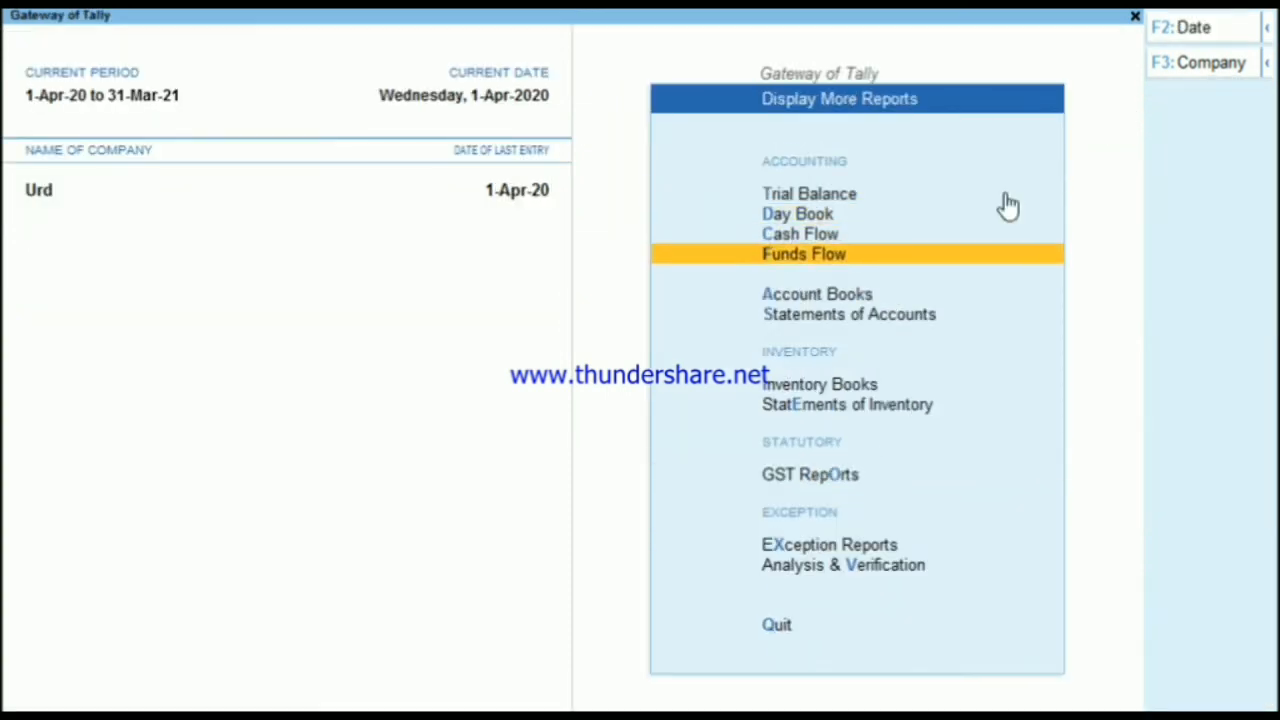
key("Return")
key("Return")
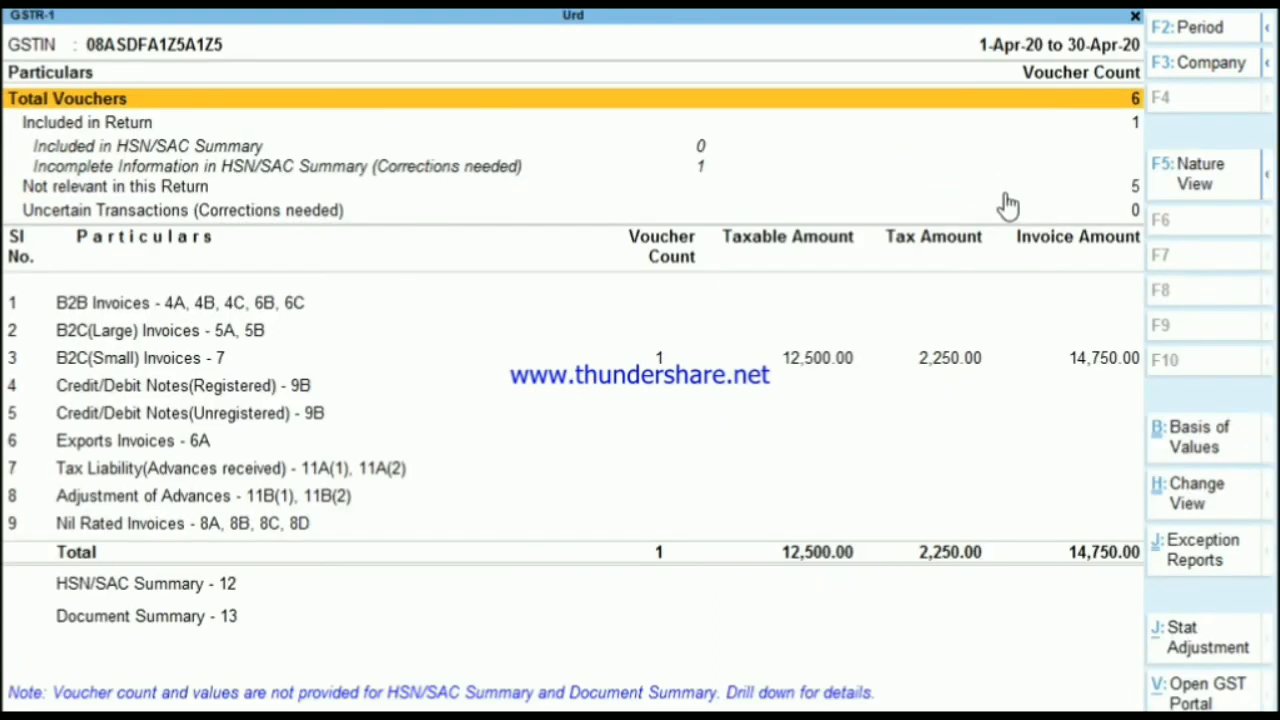
Step: Show GSTR-1 in detailed form and examine its voucher counts and invoice categories
key("ctrl")
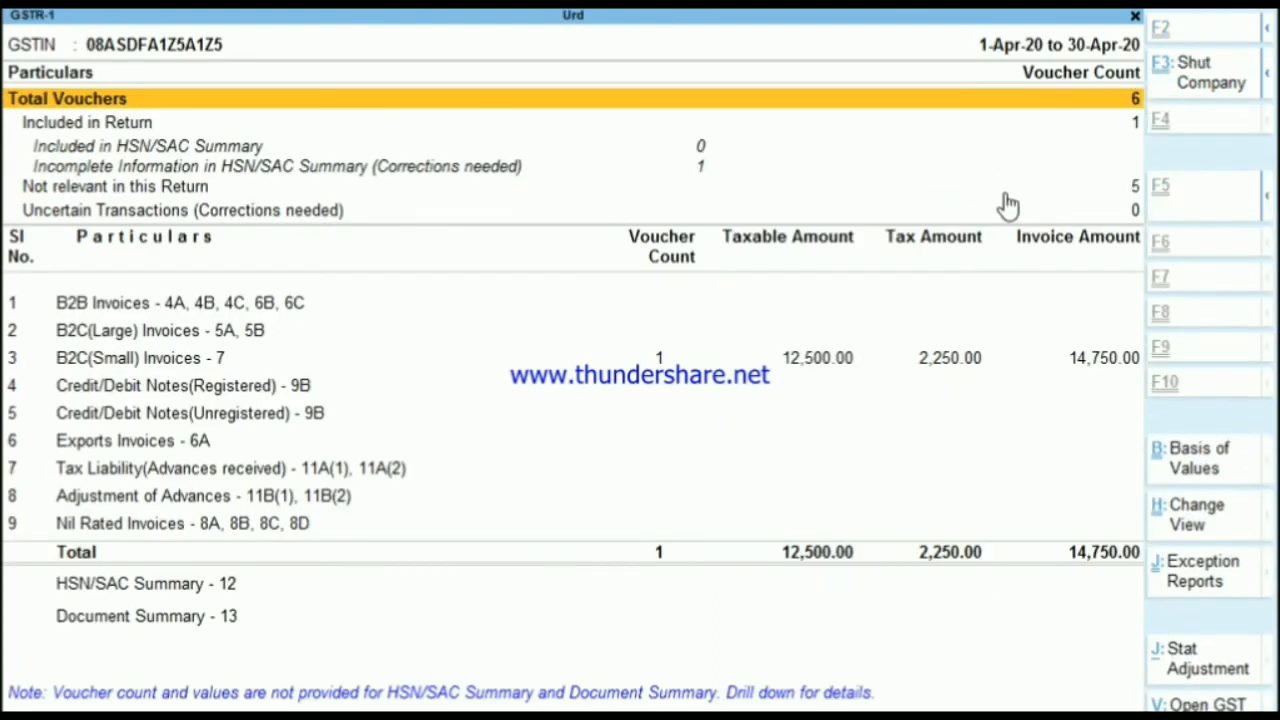
key("Down")
key("Down")
key("Down")
key("Down")
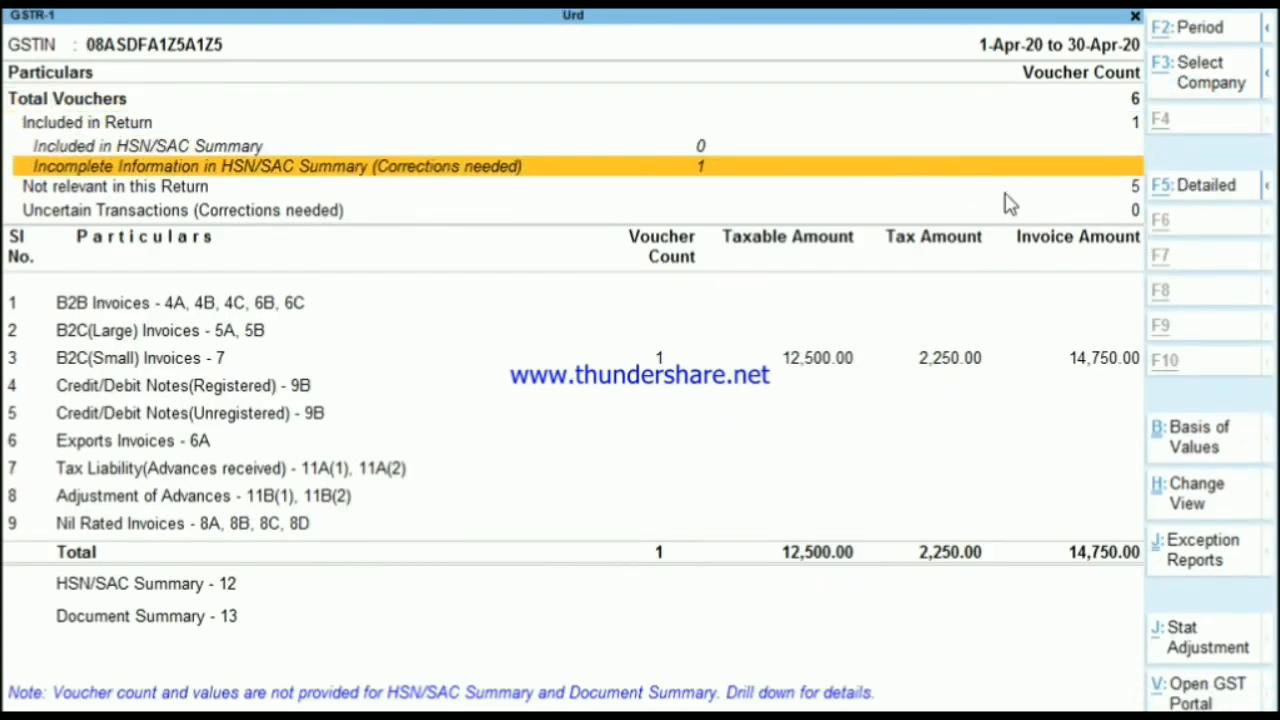
key("Down")
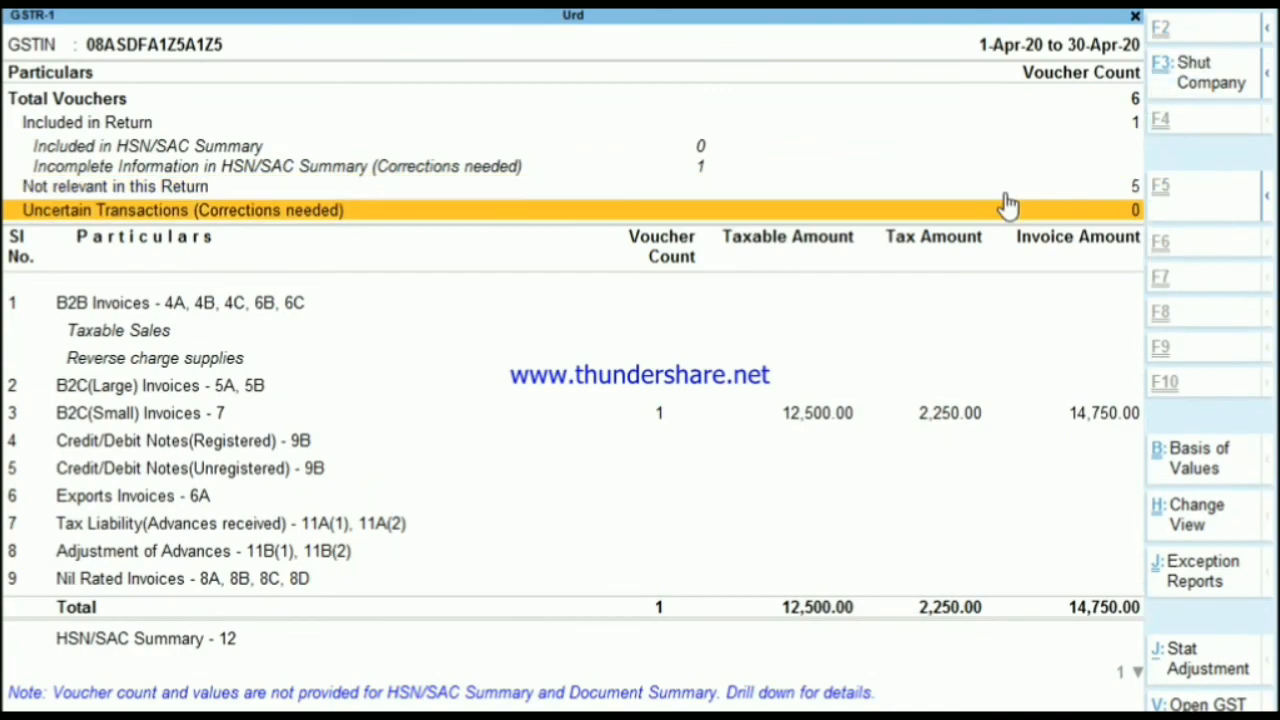
Step: Switch GSTR-1 to the Nature-wise view and examine the taxable and tax amounts of local sales under Outward Supplies
key("ctrl+h")
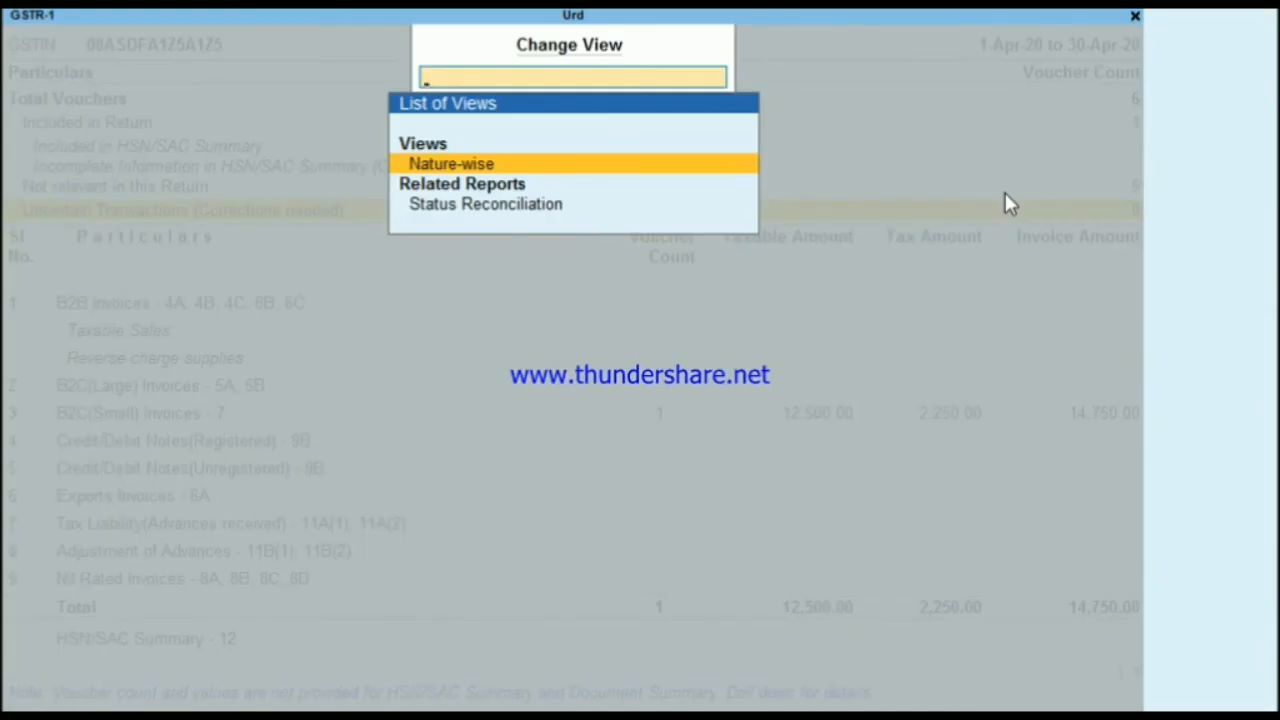
key("Return")
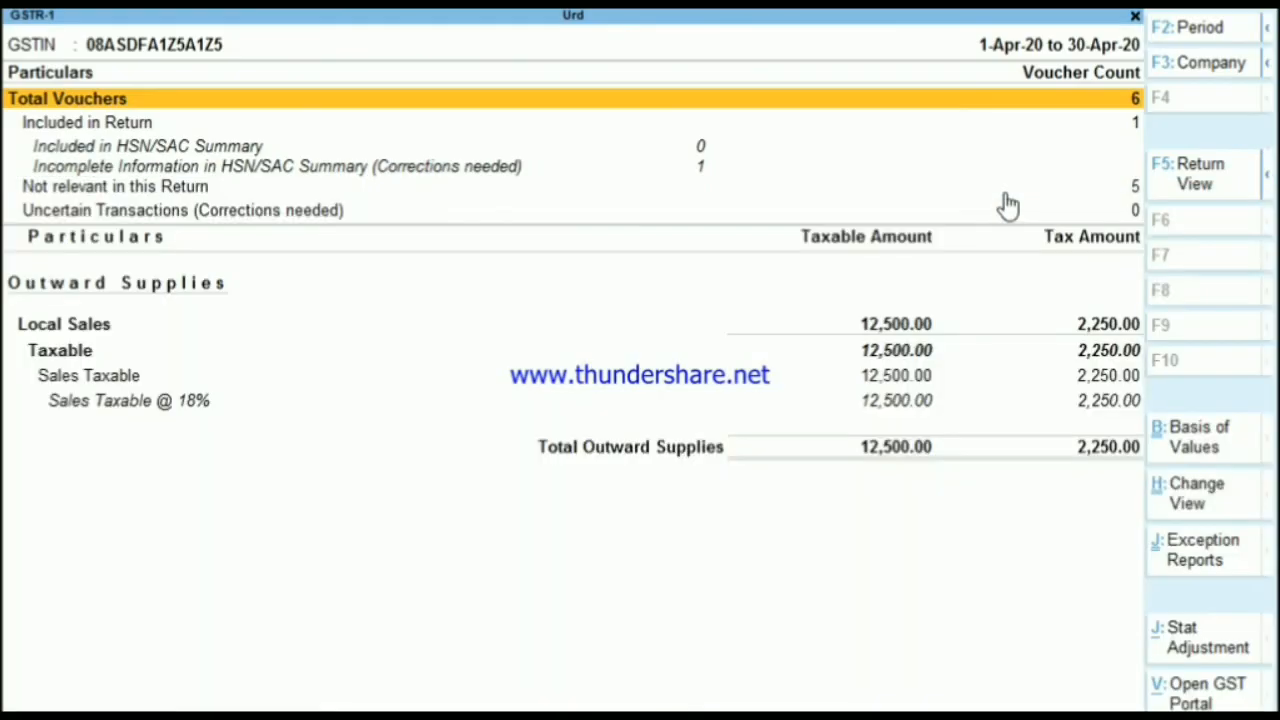
key("Down")
key("Down")
key("Down")
key("Down")
key("Down")
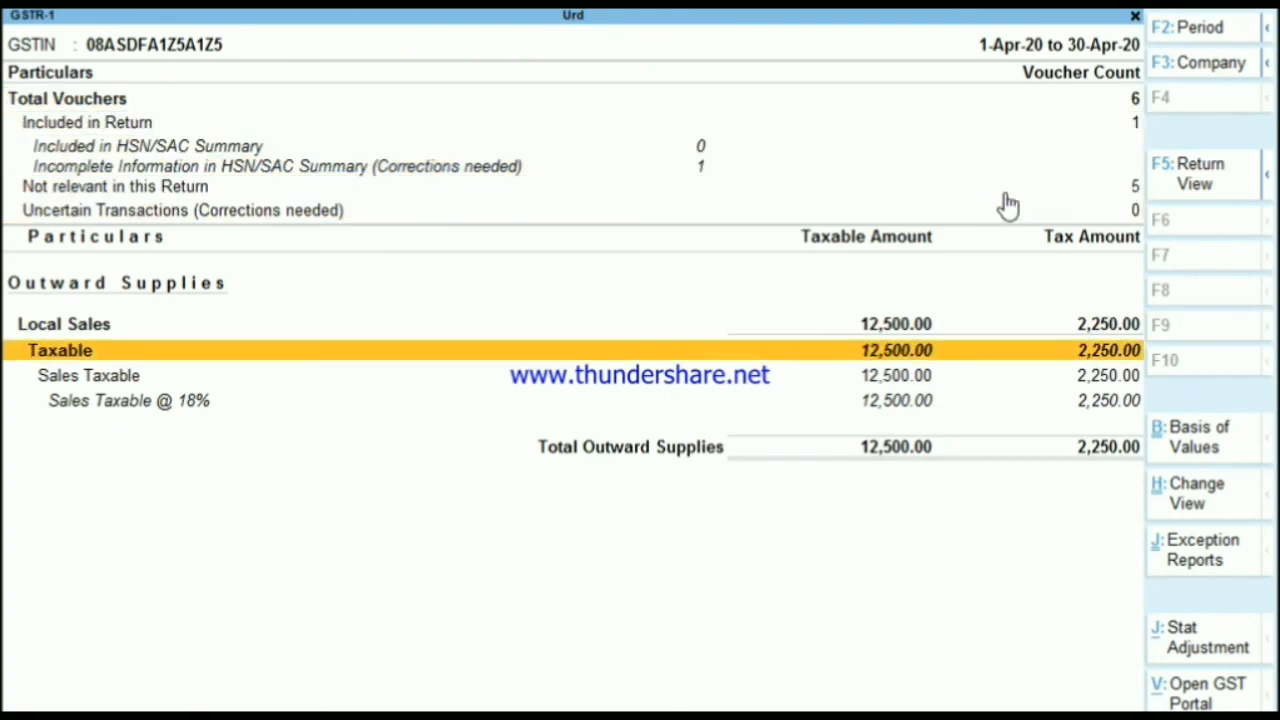
key("Up")
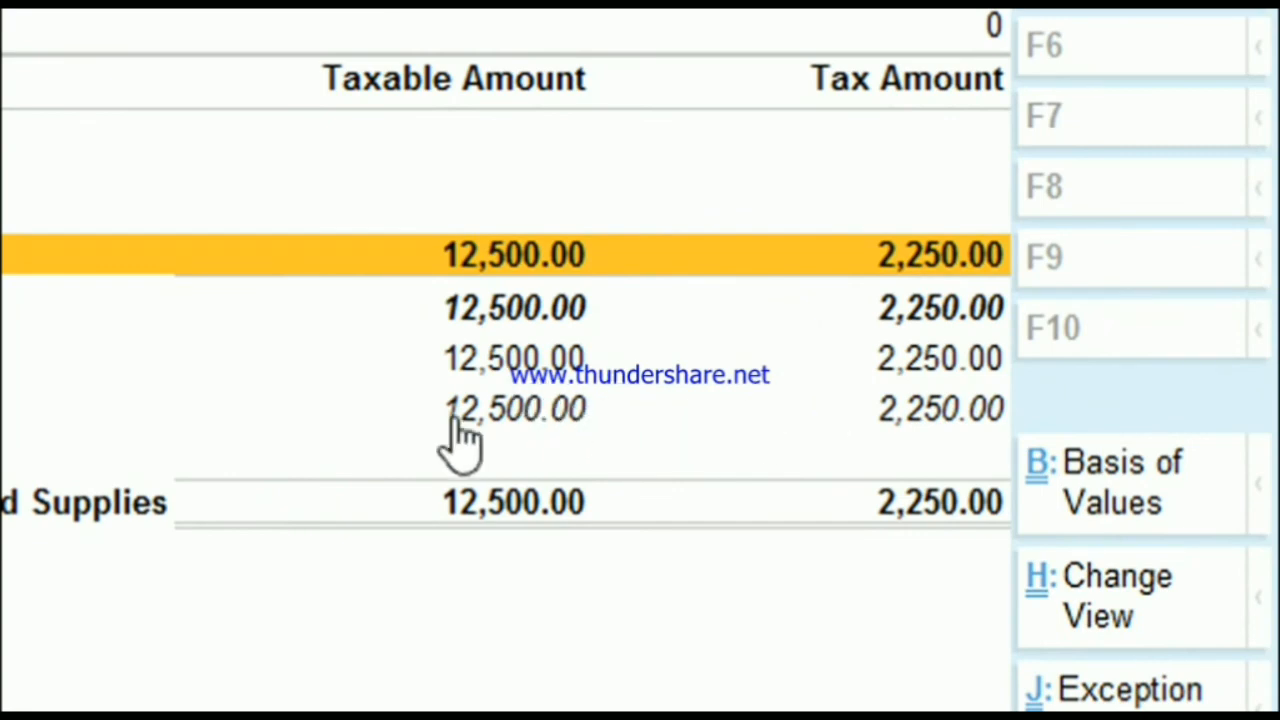
key("Return")
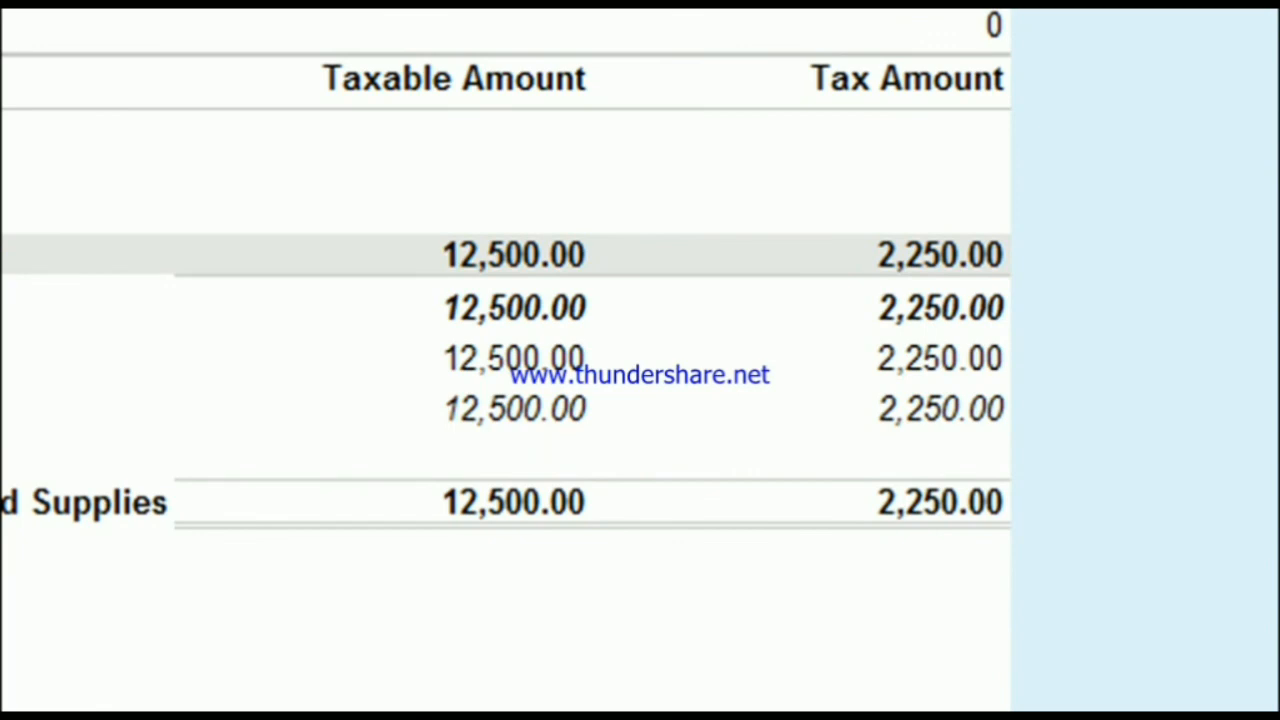
left_click(624, 378)
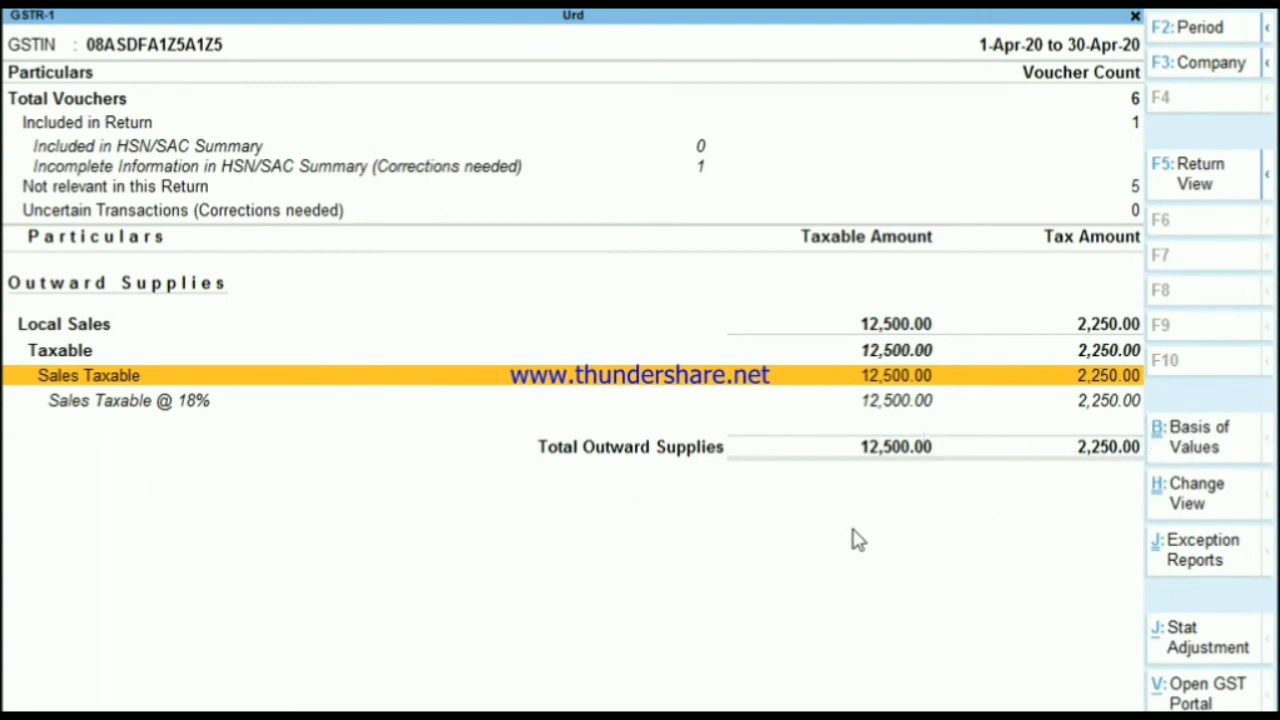
Step: Drill down from Sales Taxable to its sales voucher, examine the item and tax entries, and return to GSTR-1 without altering the voucher
key("Return")
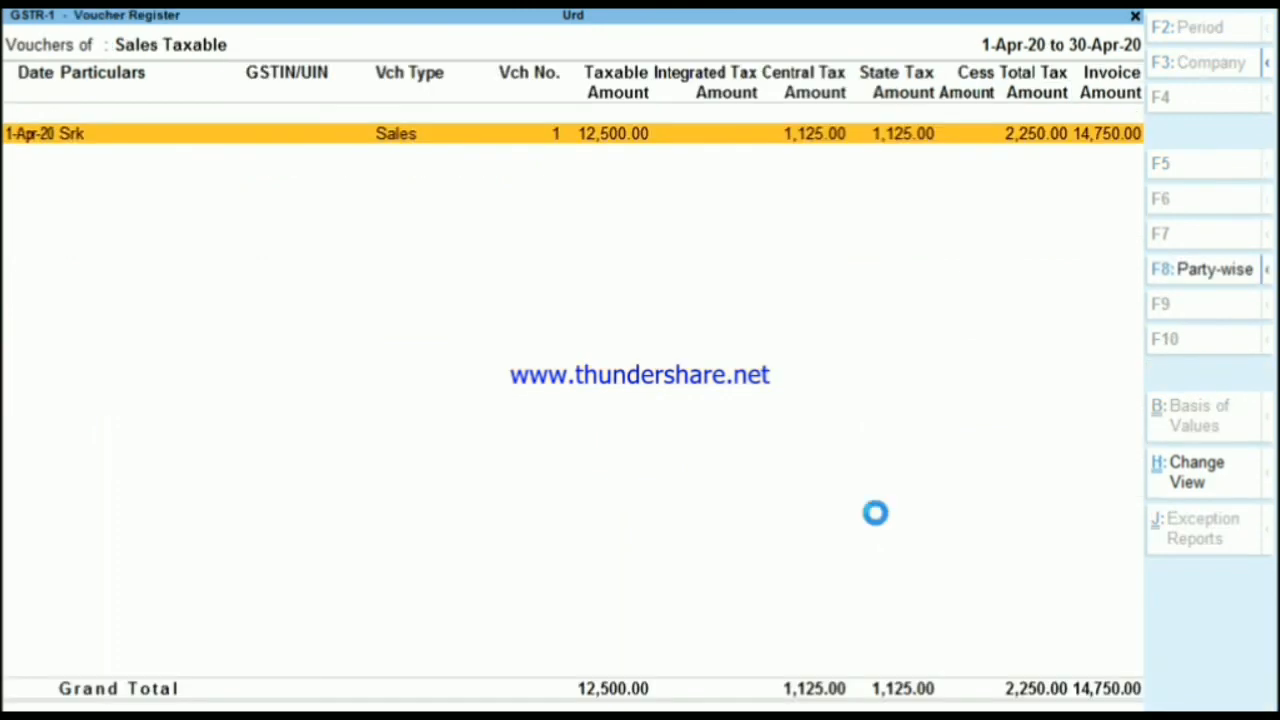
key("Return")
key("BackSpace")
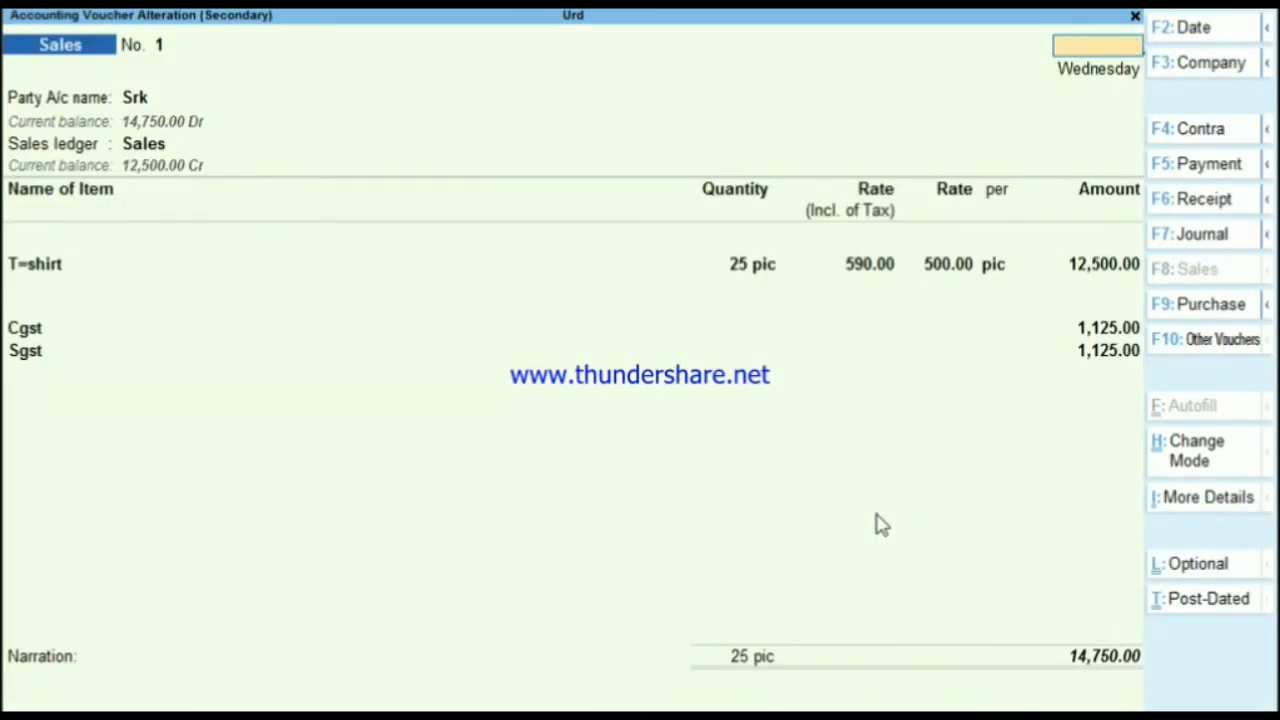
key("Escape")
key("y")
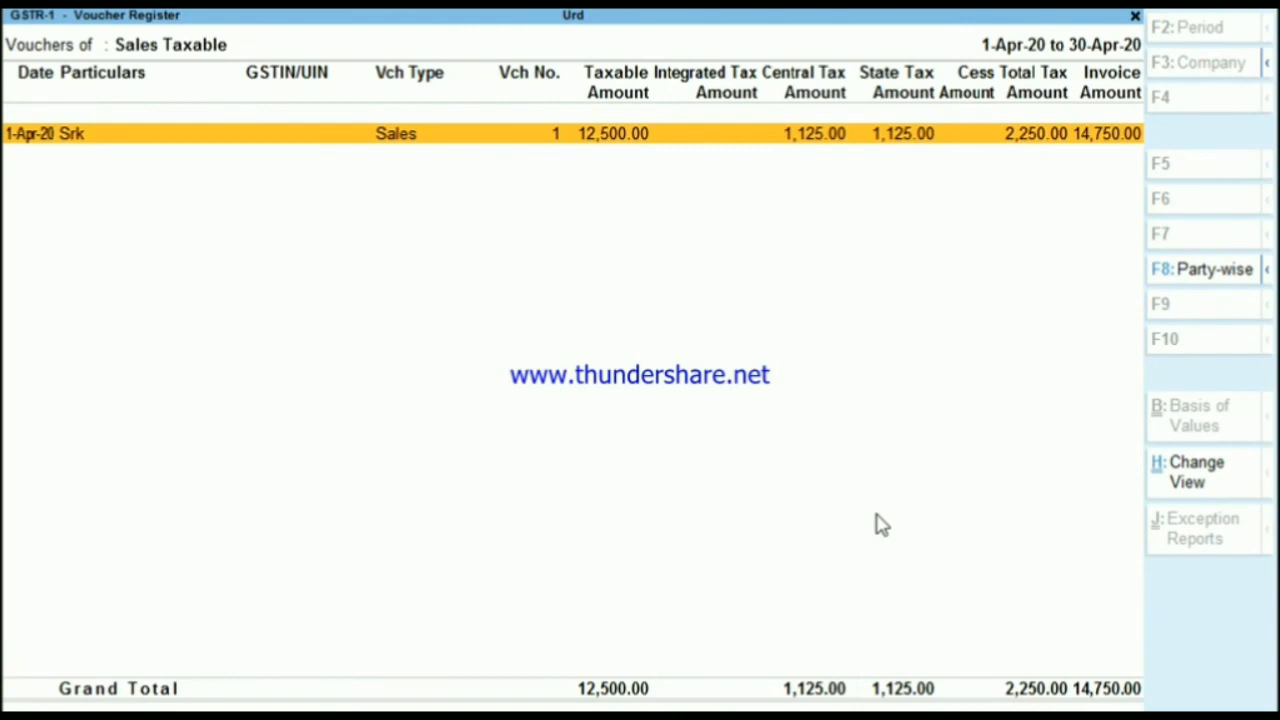
key("Escape")
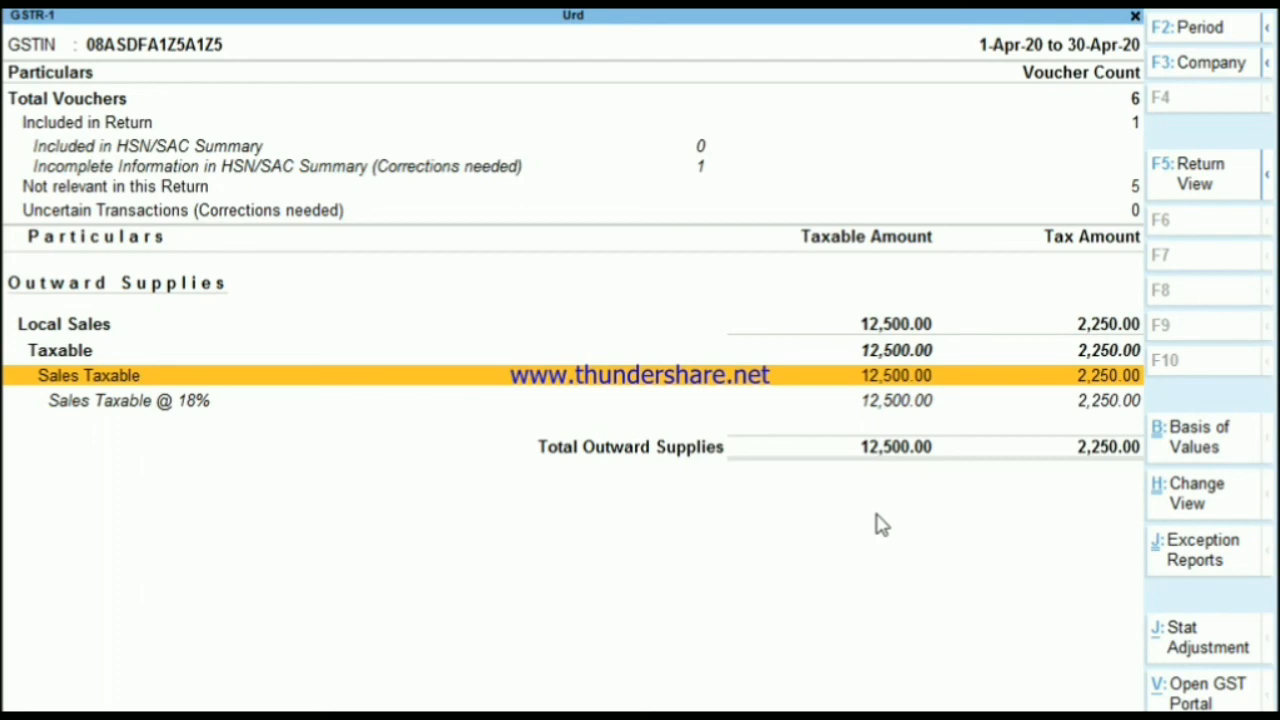
Step: Close GSTR-1 and leave the report menus to return to the Gateway of Tally
key("Escape")
key("Escape")
key("Up")
key("Up")
key("Up")
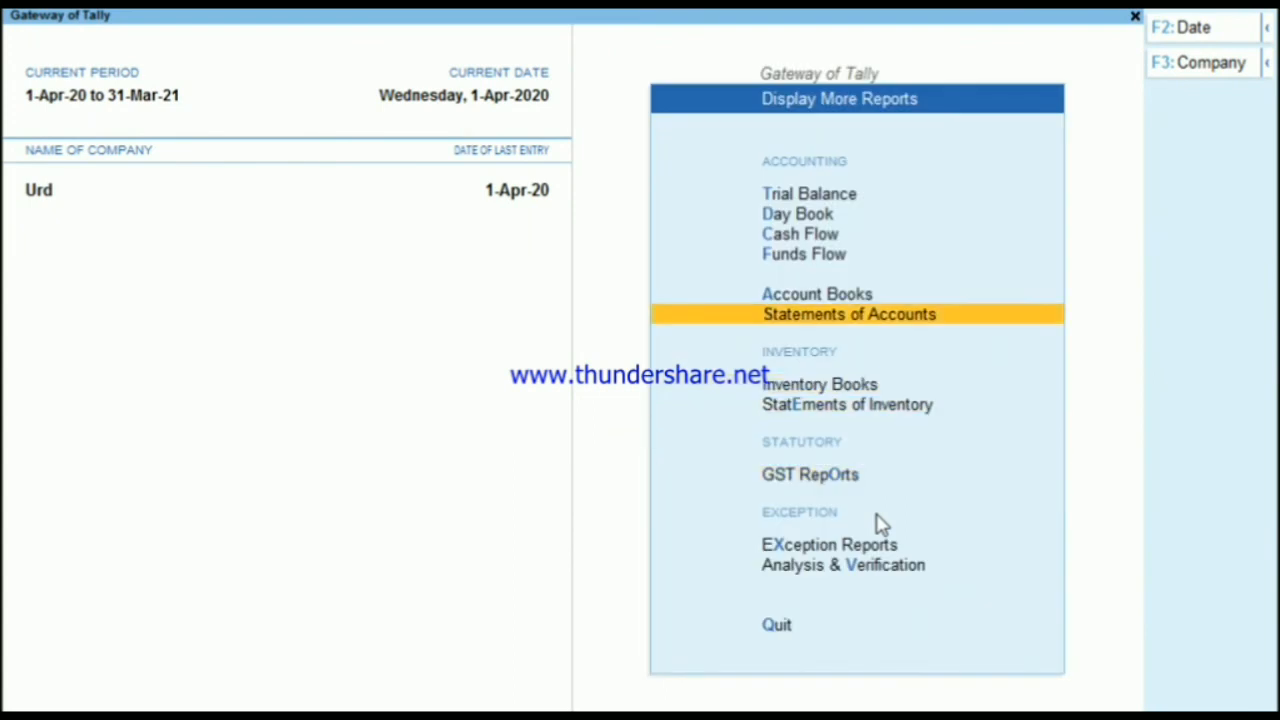
key("Up")
key("Escape")
Step: Open the Balance Sheet in detailed form and drill into Duties & Taxes to examine the Cgst and Sgst closing balances
key("Up")
key("Up")
key("Up")
key("Up")
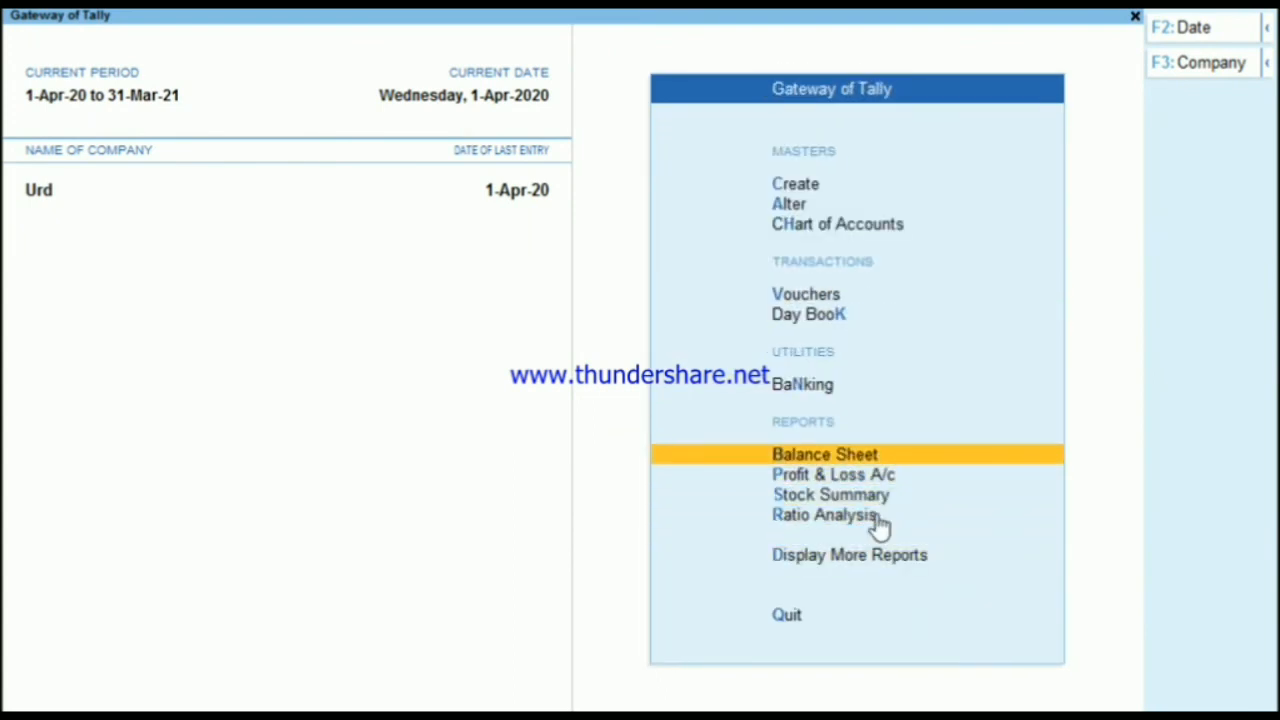
key("Return")
key("alt+F5")
key("Down")
key("Down")
key("Down")
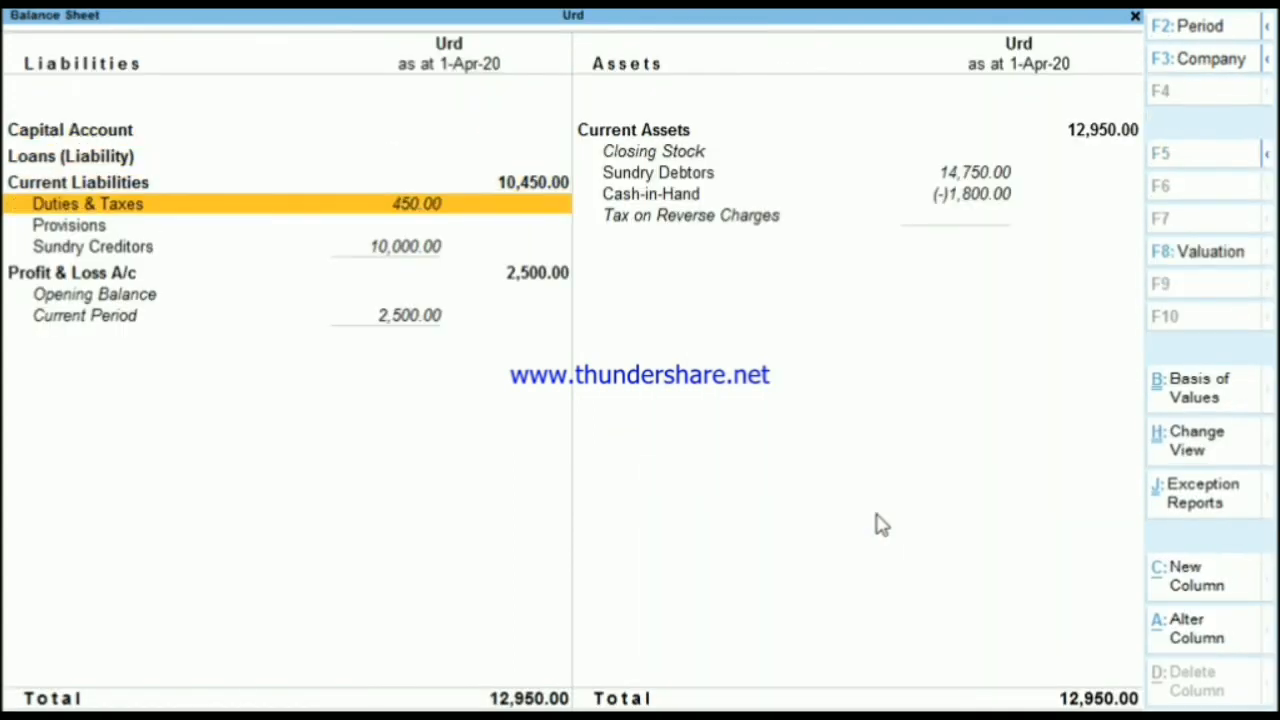
key("Return")
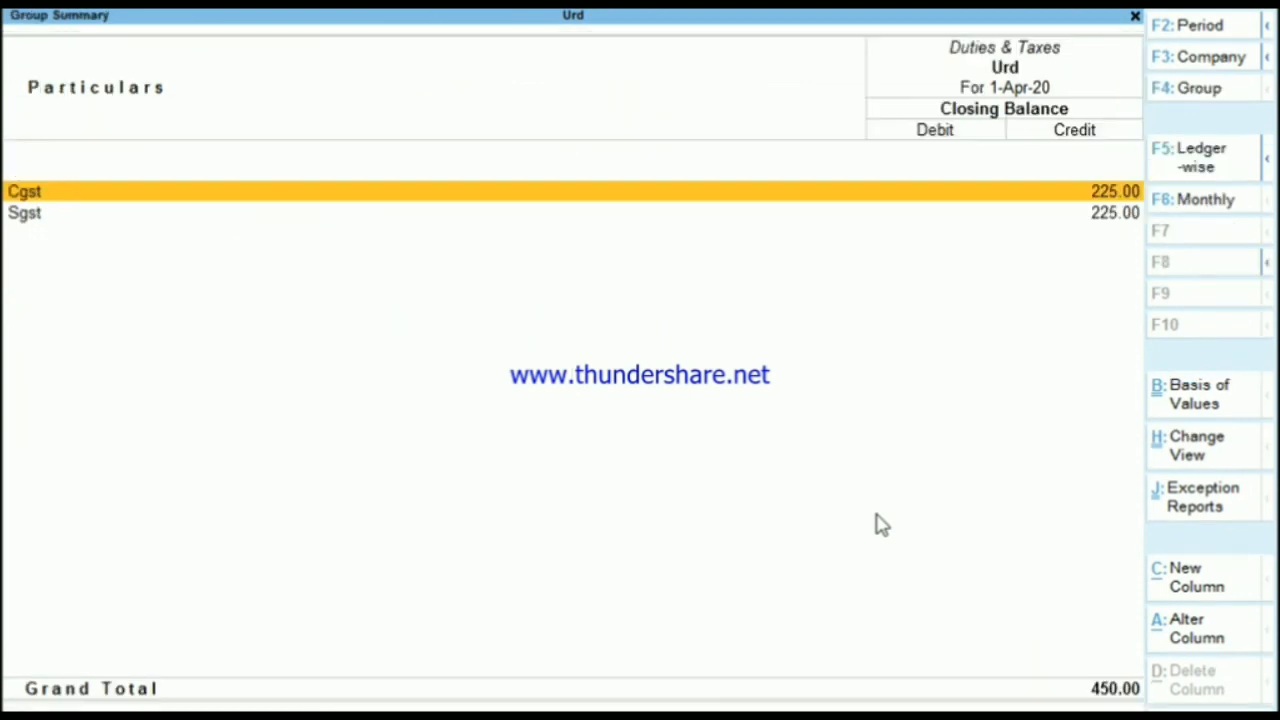